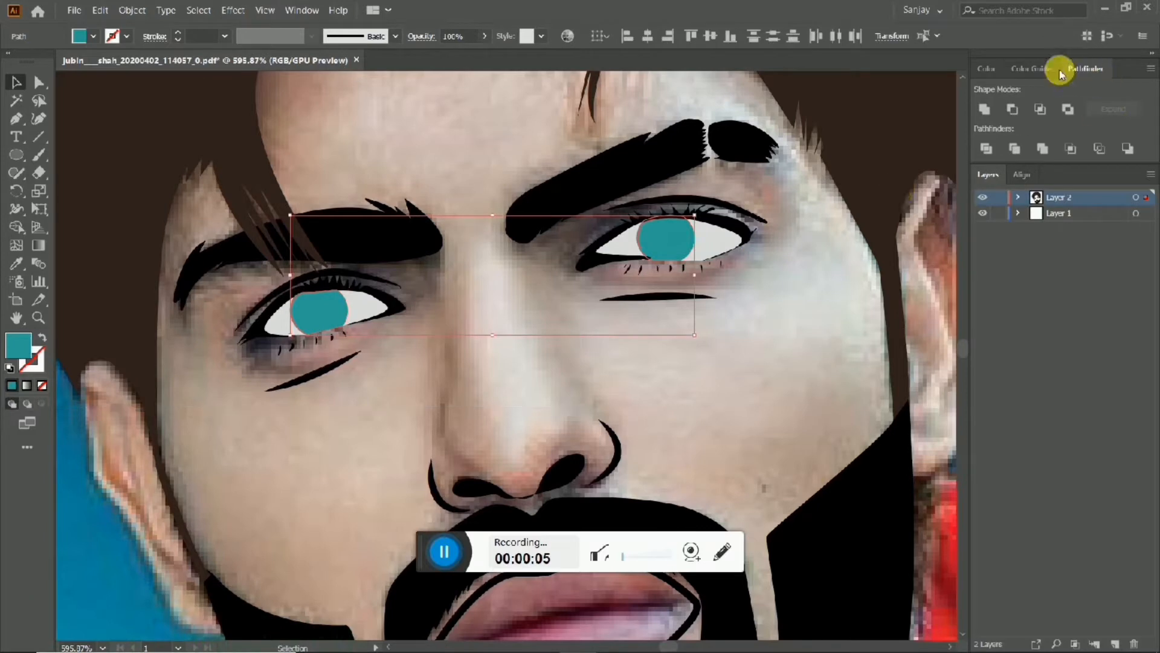
Switch the colour sliders to HSB and set both irises' fill to 100% saturation and 27.84% brightness.
left_click(993, 72)
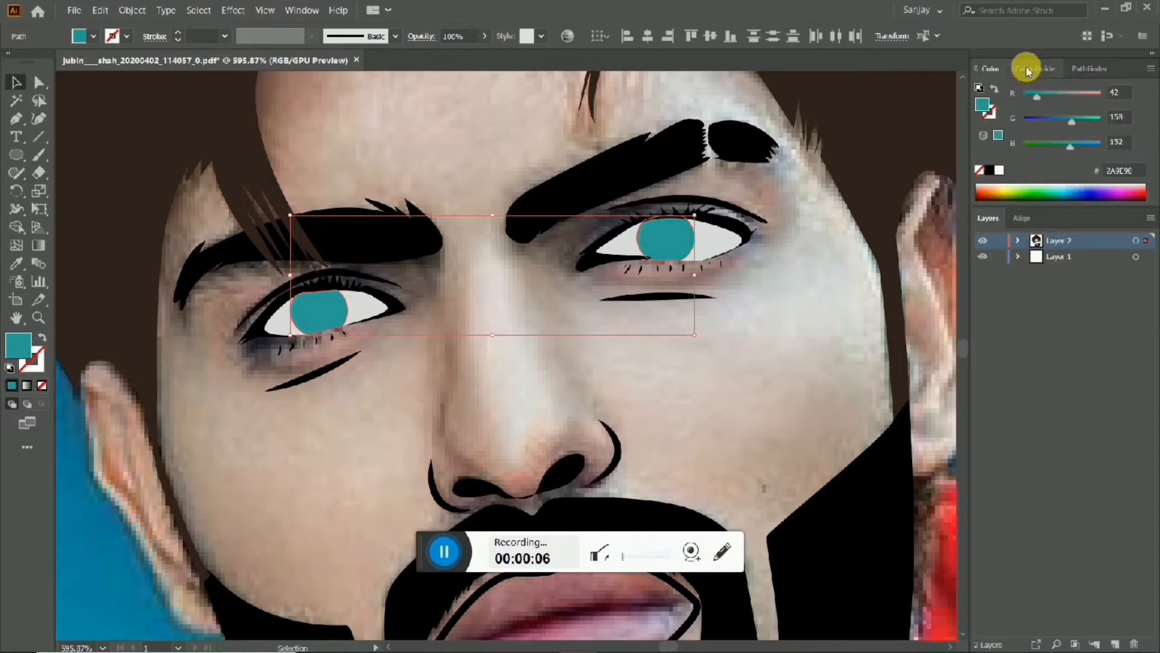
left_click(1150, 68)
left_click(1035, 120)
left_click_drag(1077, 118, 1135, 112)
left_click_drag(1073, 144, 1045, 144)
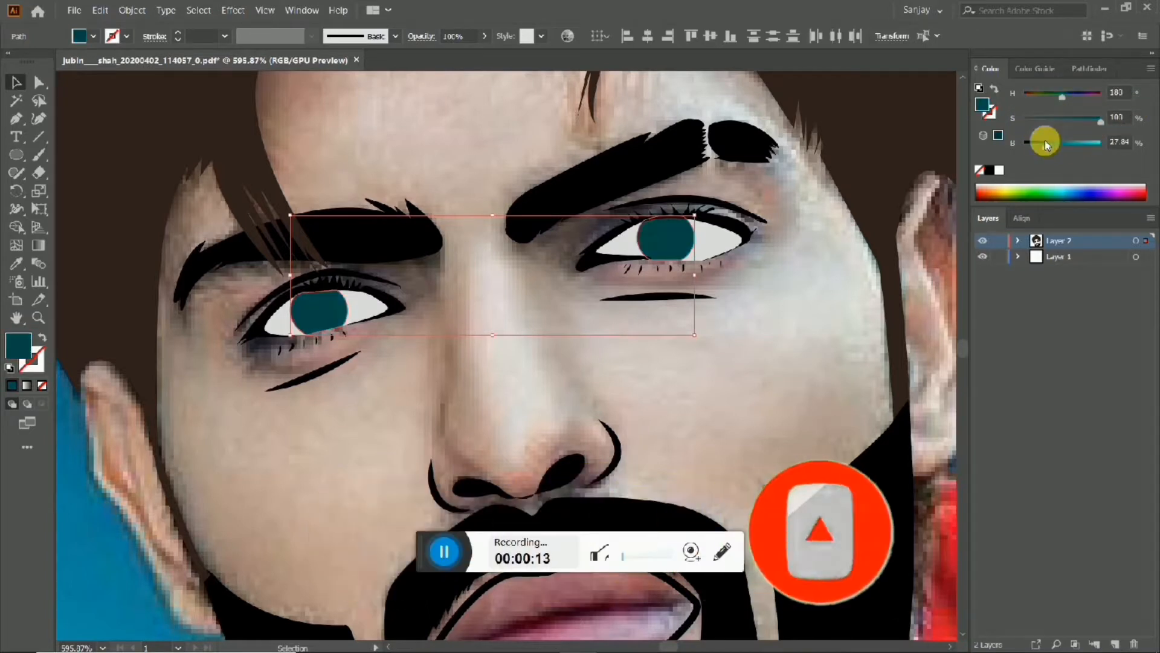
Hide Layer 1 and recolour both irises to hue 197°, saturation 86.96% and brightness 54.12%.
key("ctrl+space")
left_click_drag(790, 222, 595, 236)
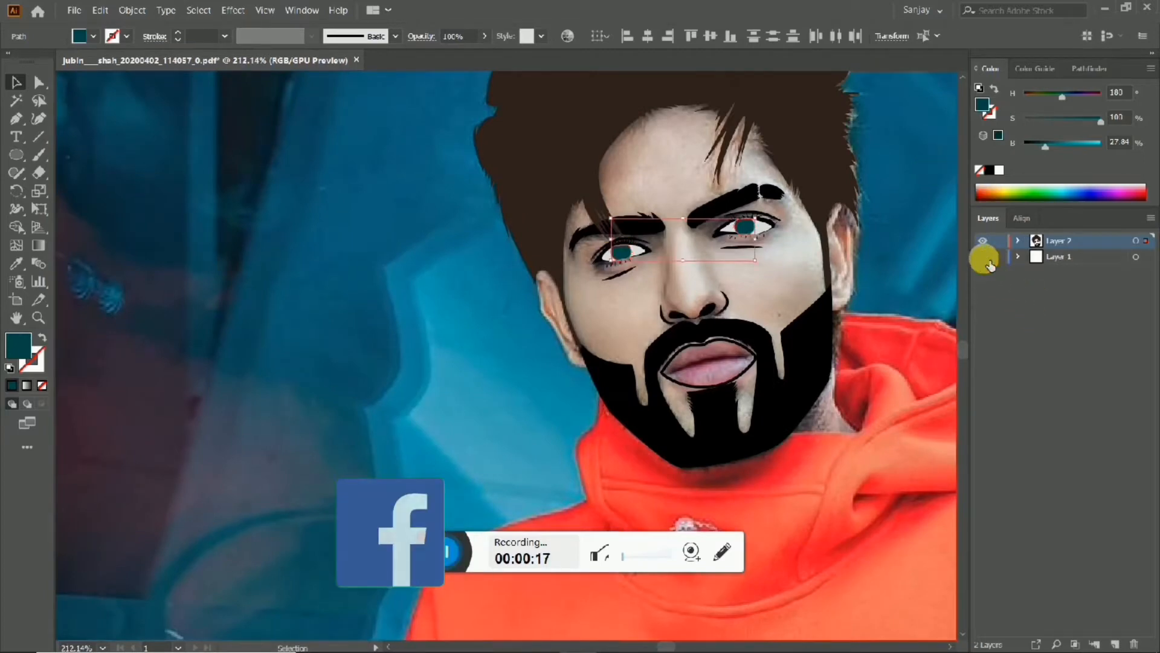
left_click(983, 257)
left_click_drag(1060, 141, 1082, 145)
left_click_drag(814, 235, 727, 273)
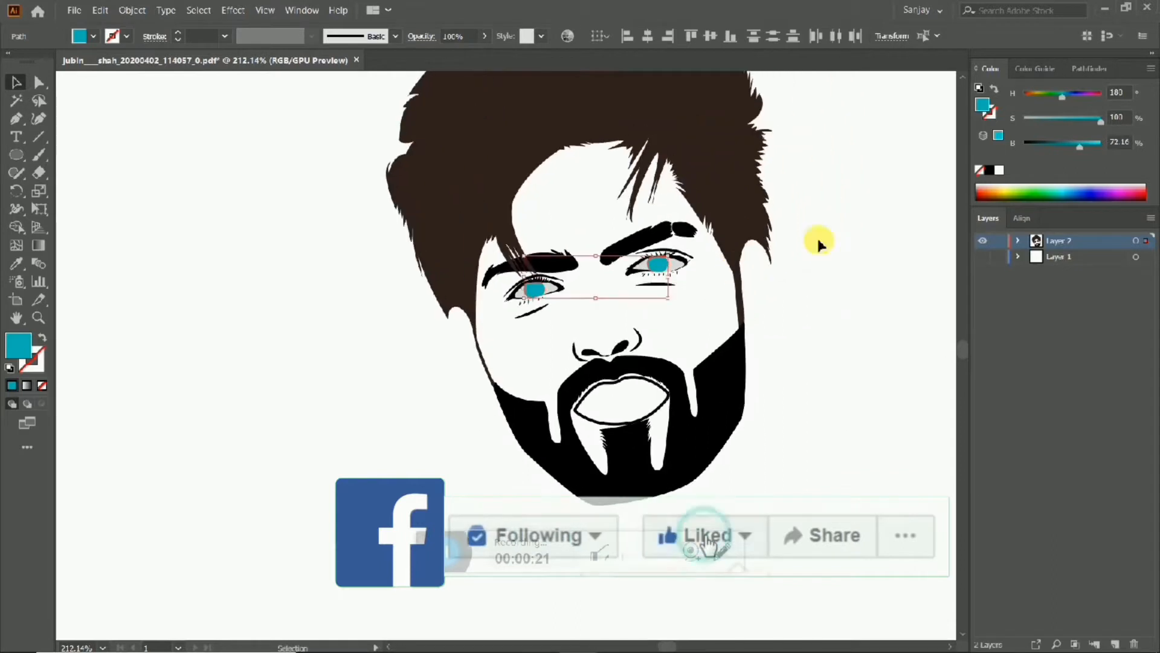
left_click(1064, 145)
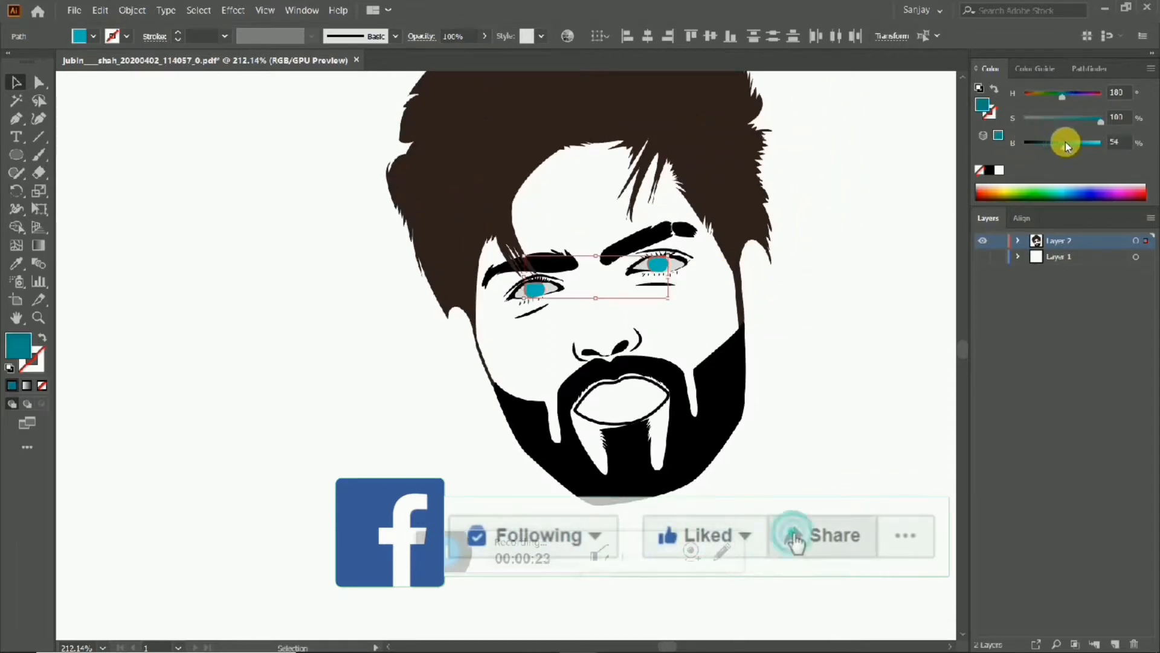
left_click(1054, 119)
left_click_drag(1054, 119, 1073, 96)
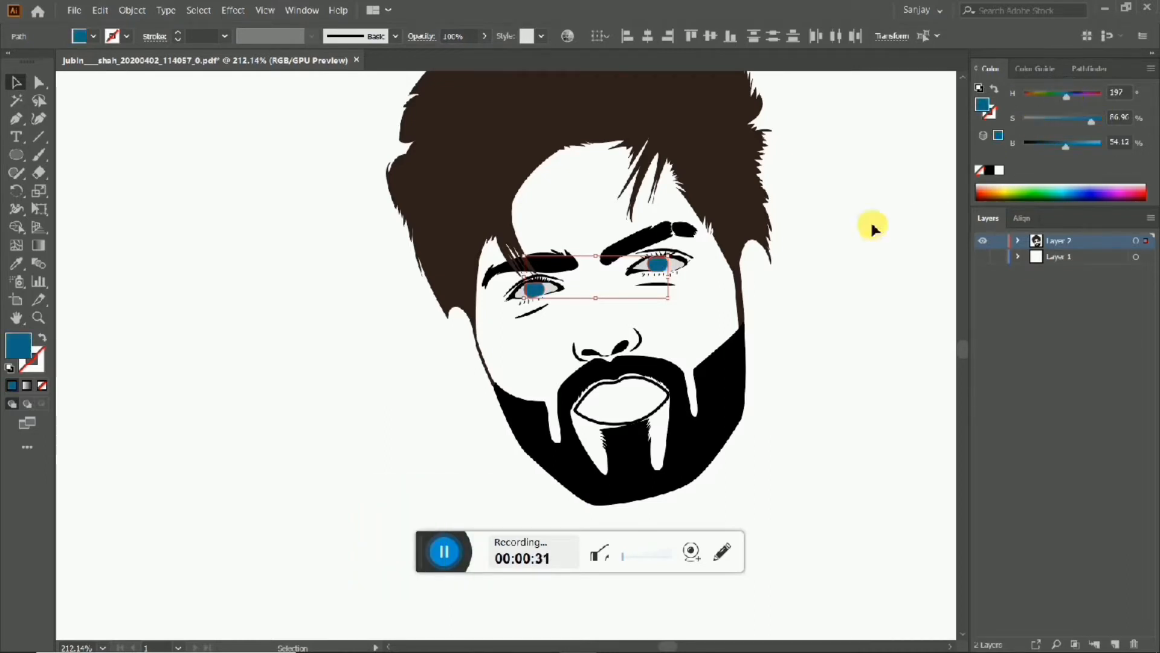
Show Layer 1 again and select only the iris of the eye on the left of the face.
key("z")
left_click(650, 280)
left_click(740, 300)
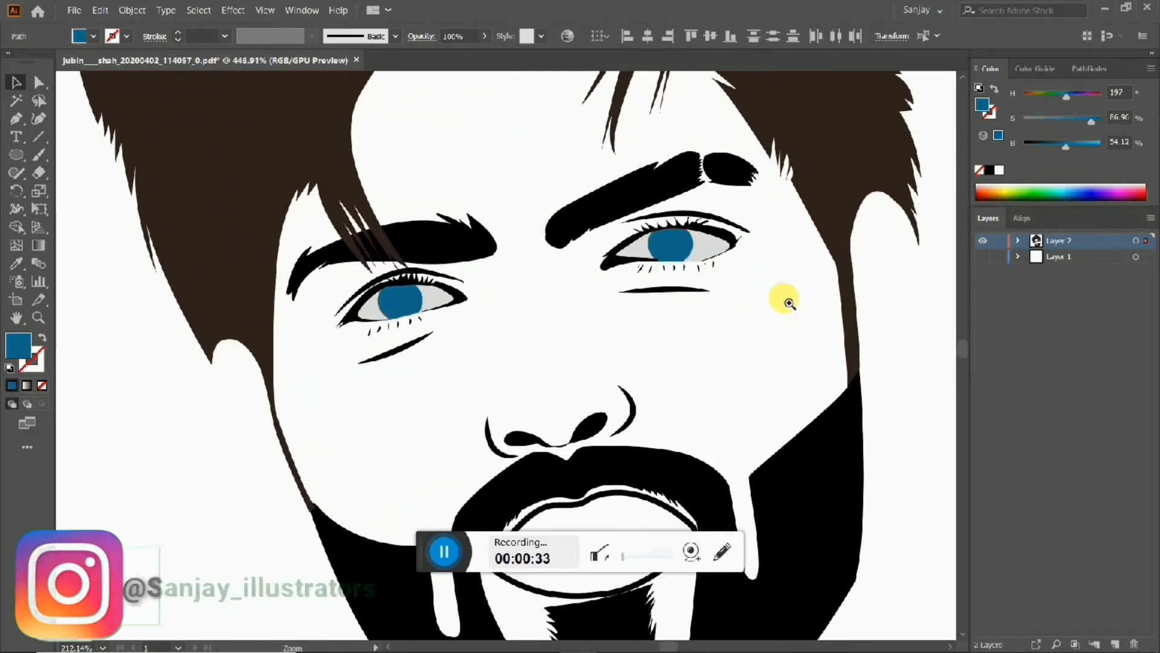
left_click(471, 316)
left_click(583, 341)
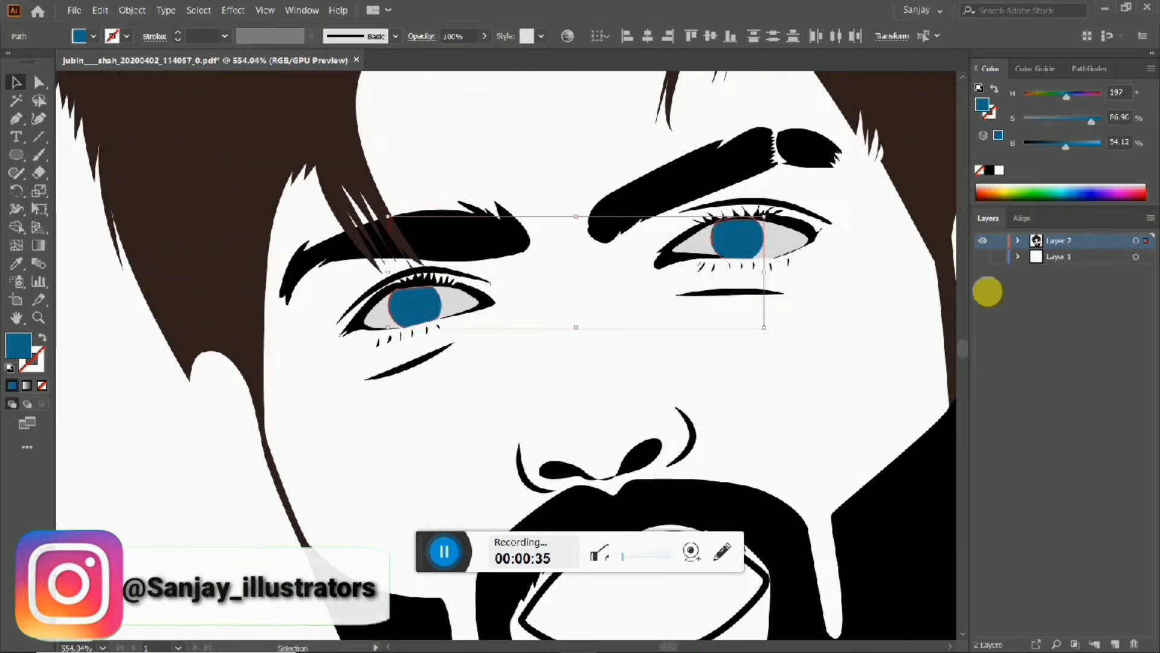
left_click(982, 256)
left_click(669, 254)
key("v")
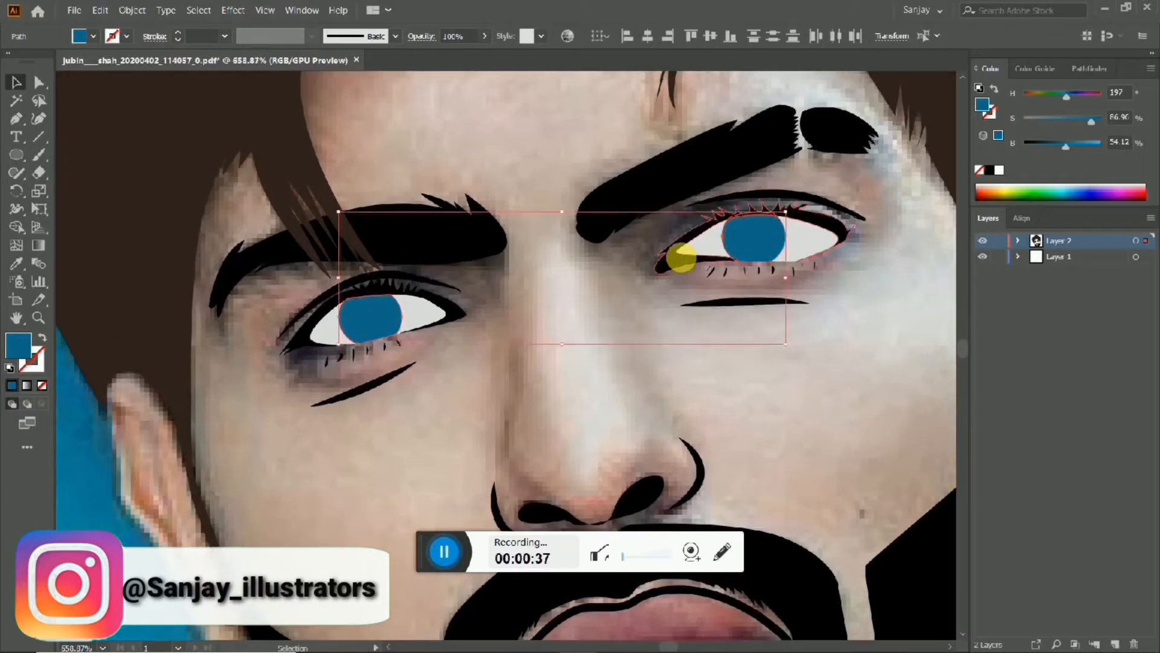
left_click_drag(501, 287, 552, 291)
left_click(390, 419)
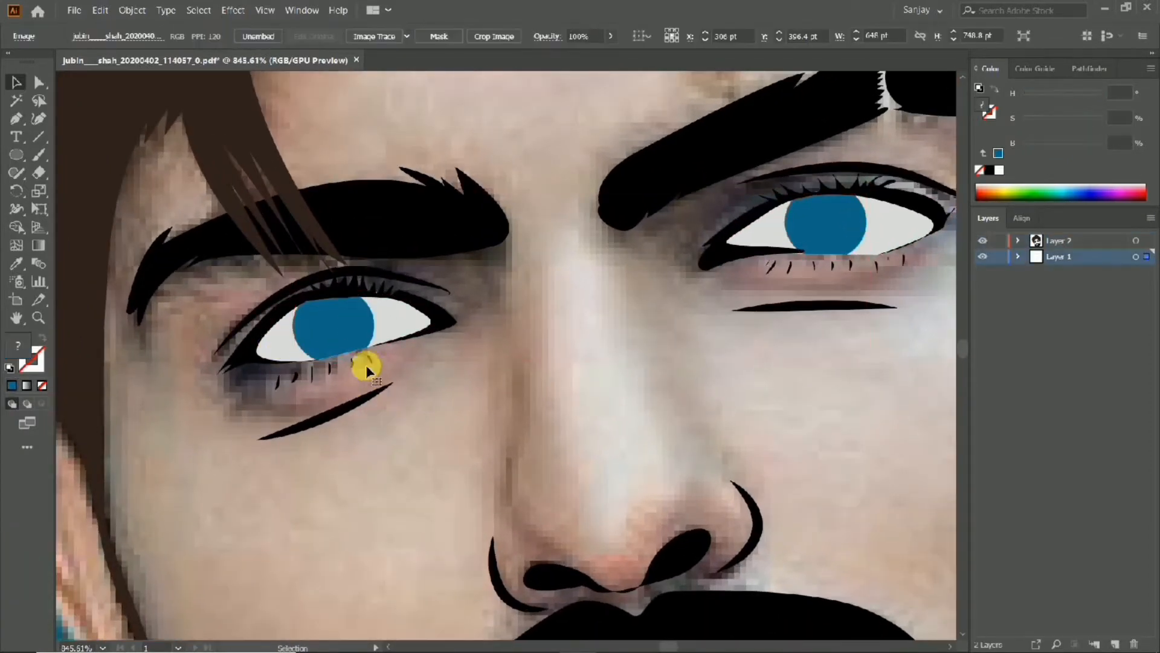
left_click(340, 354)
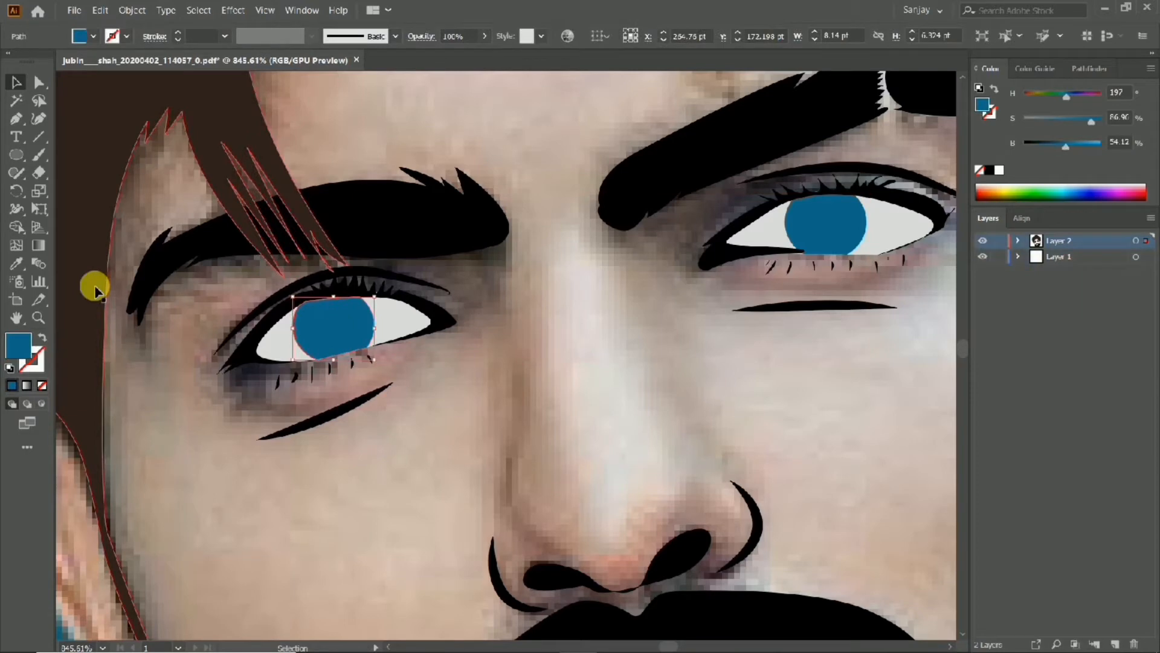
Try a uniformly scaled 80% copy of the left iris and undo it.
double_click(34, 194)
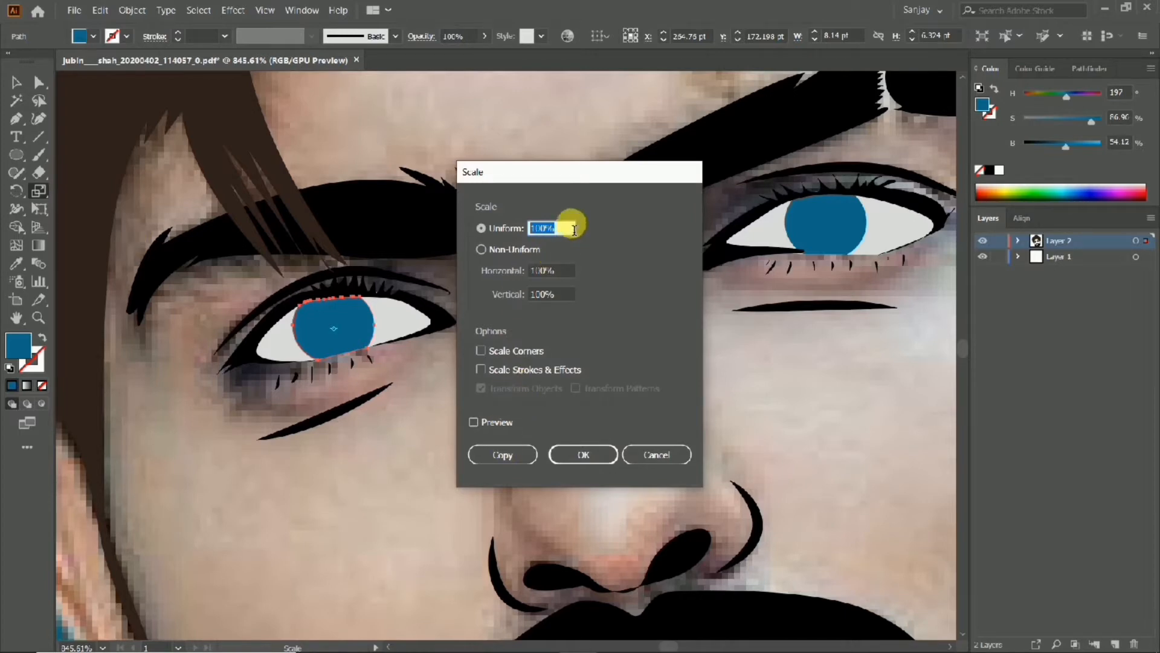
type("80")
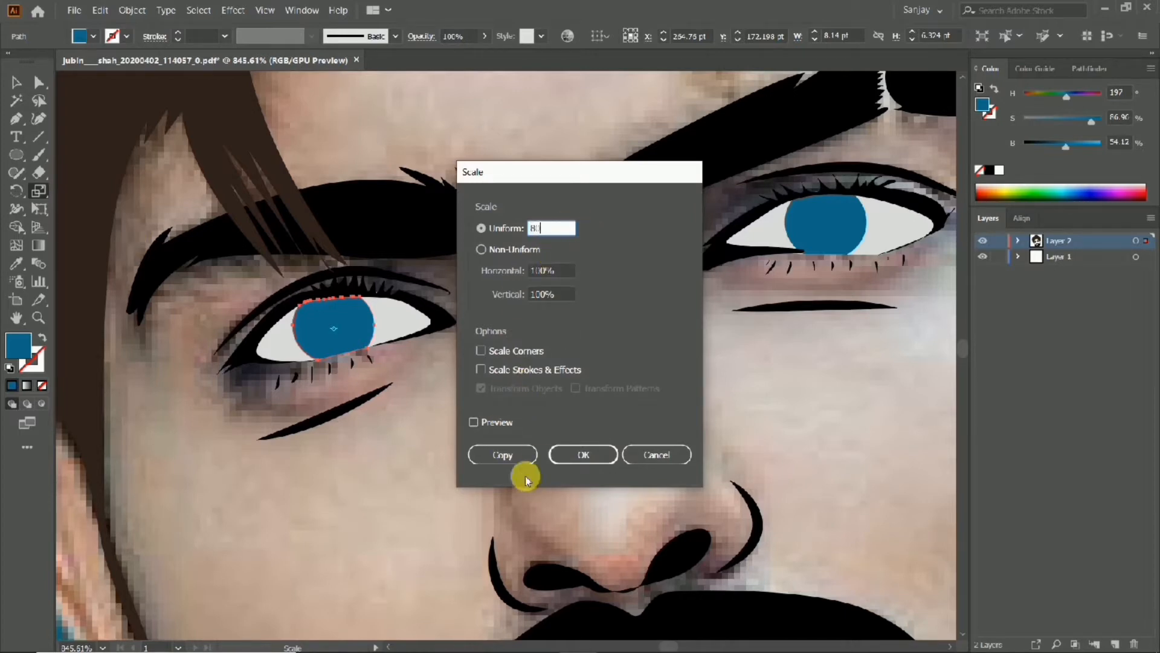
left_click(518, 456)
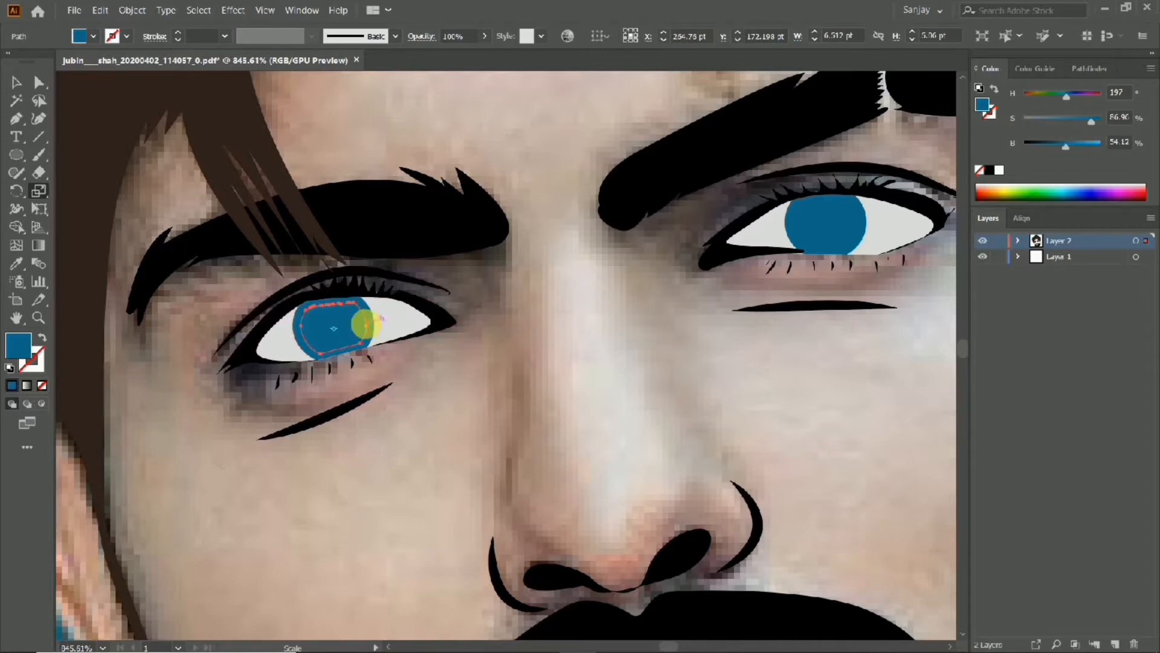
key("ctrl+z")
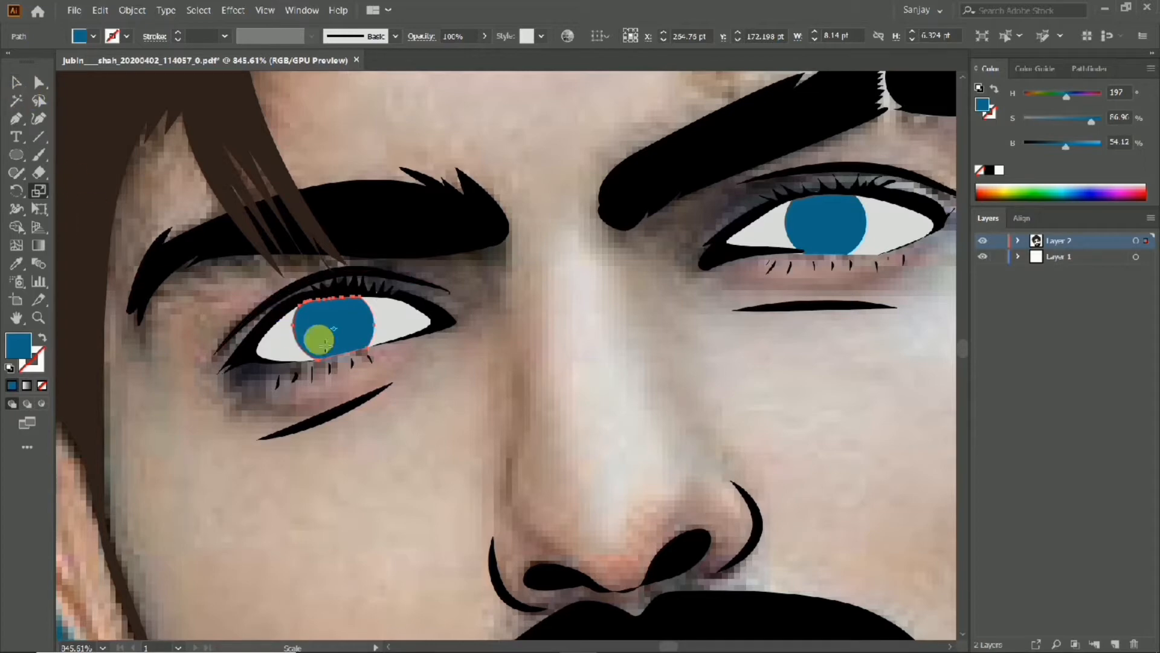
Fill the left iris with a linear gradient and set its black end stop to blue with about 197.6° hue, 87.5% saturation and 50.2% brightness.
left_click(36, 244)
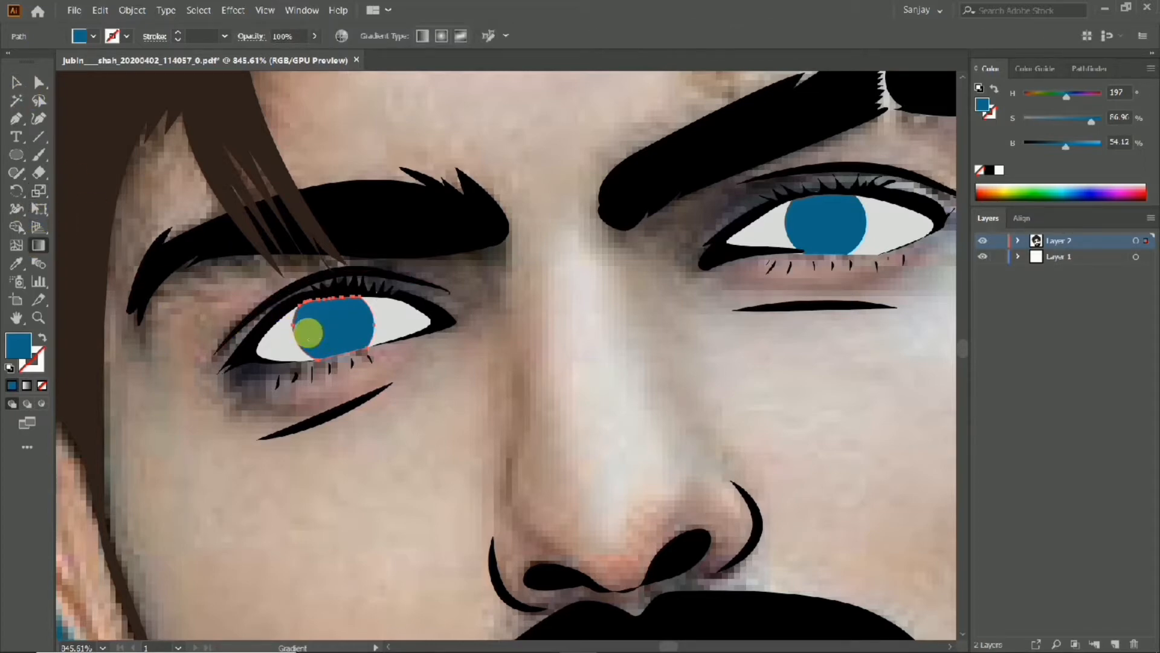
left_click(308, 332)
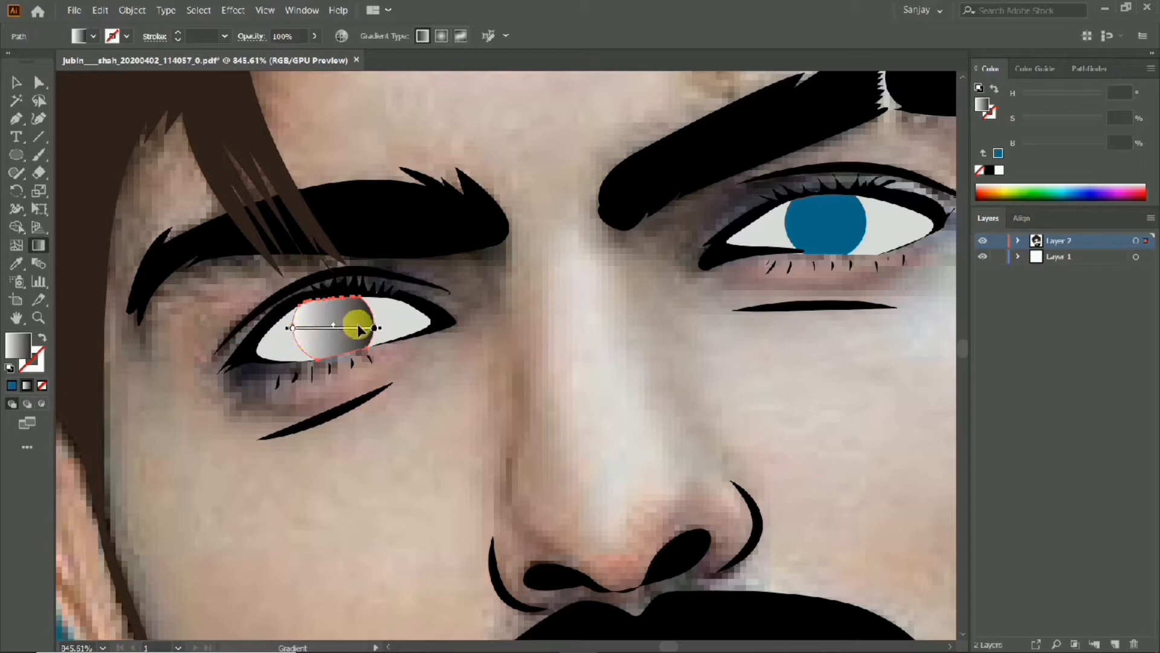
double_click(375, 328)
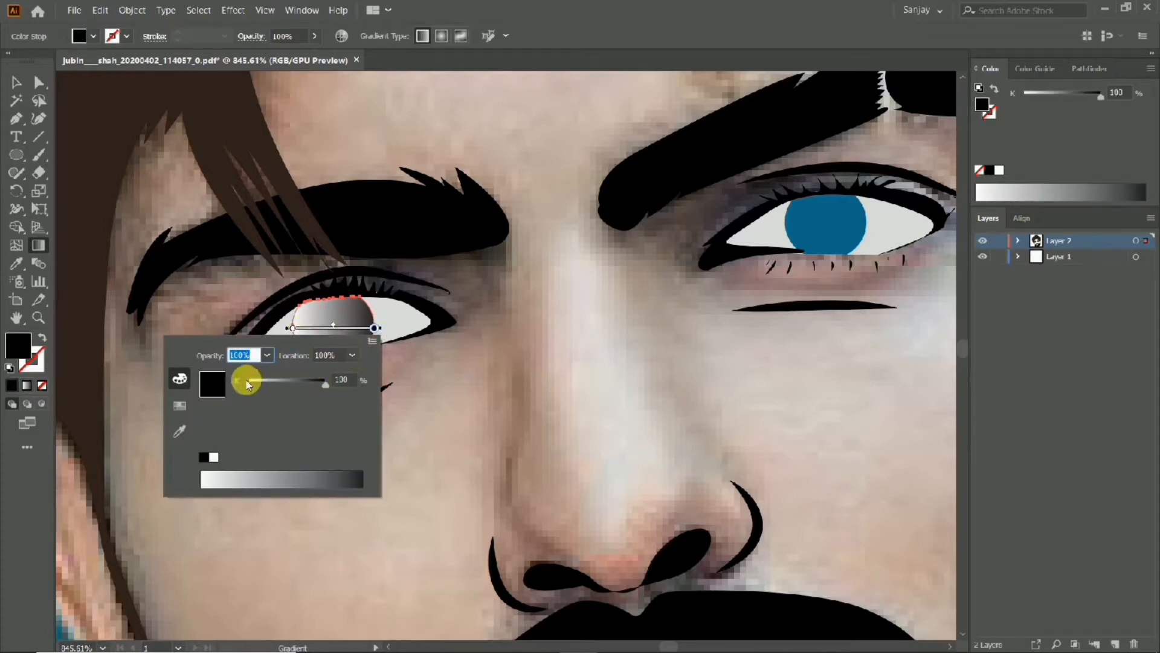
left_click(183, 407)
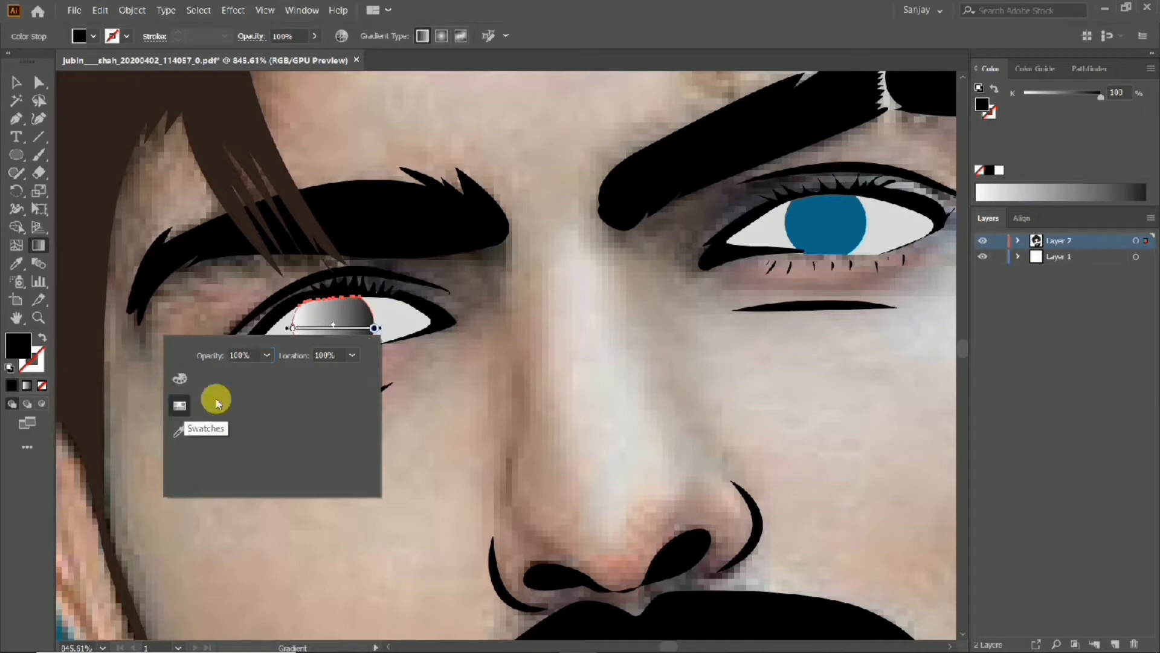
left_click(179, 378)
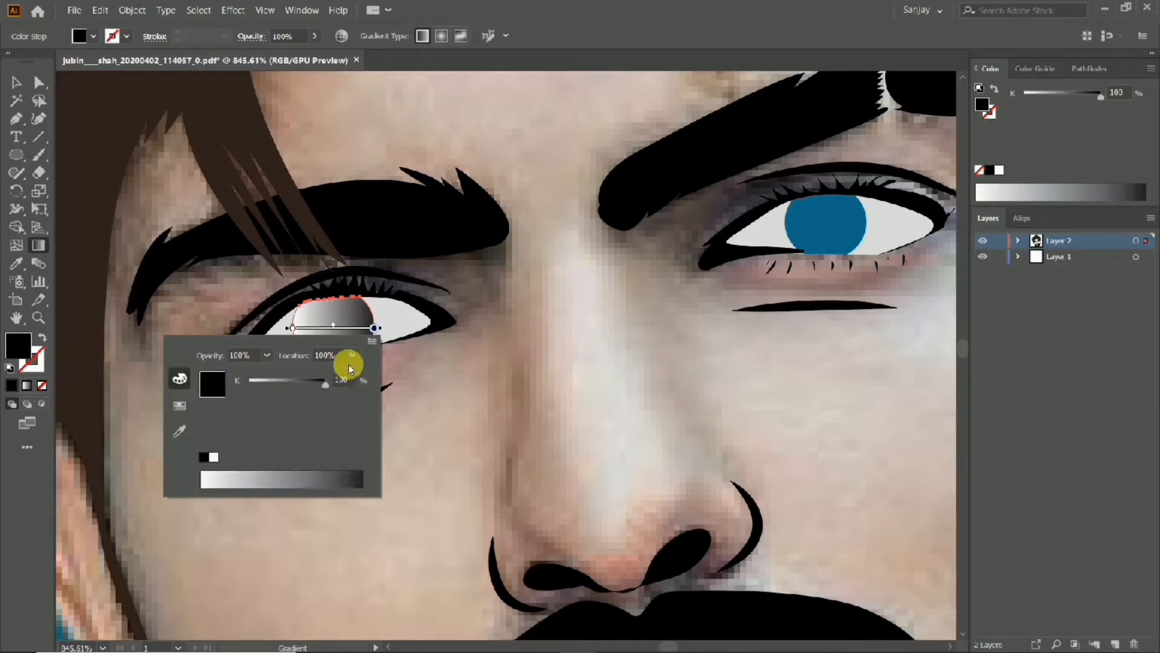
left_click(373, 340)
left_click(384, 369)
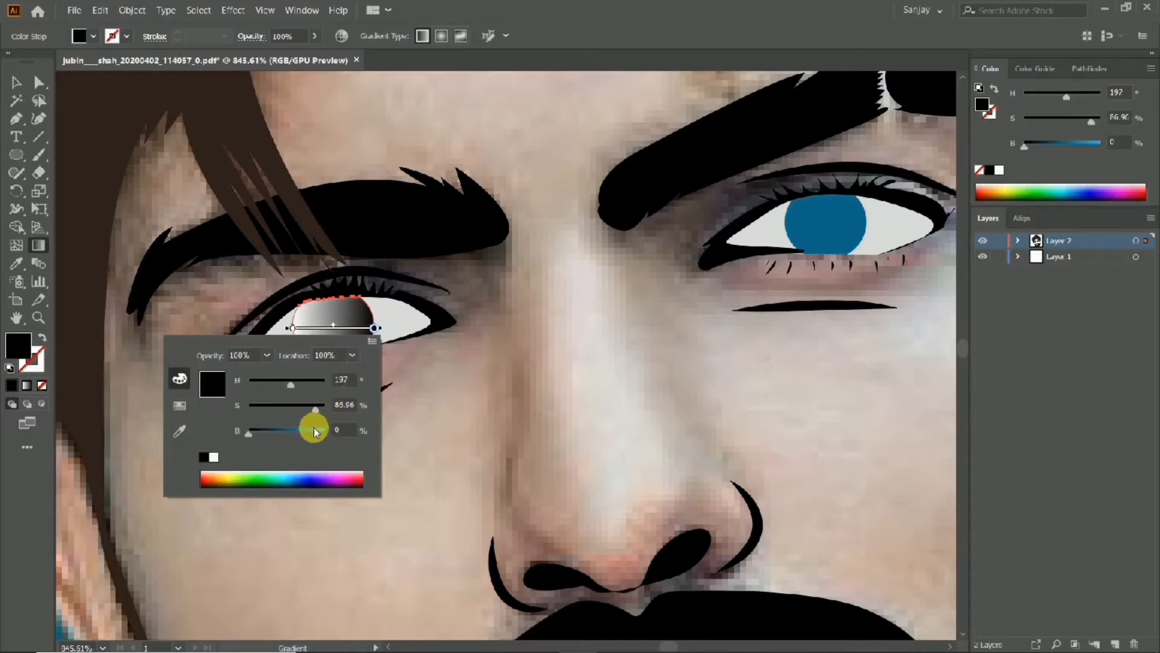
left_click_drag(314, 431, 288, 433)
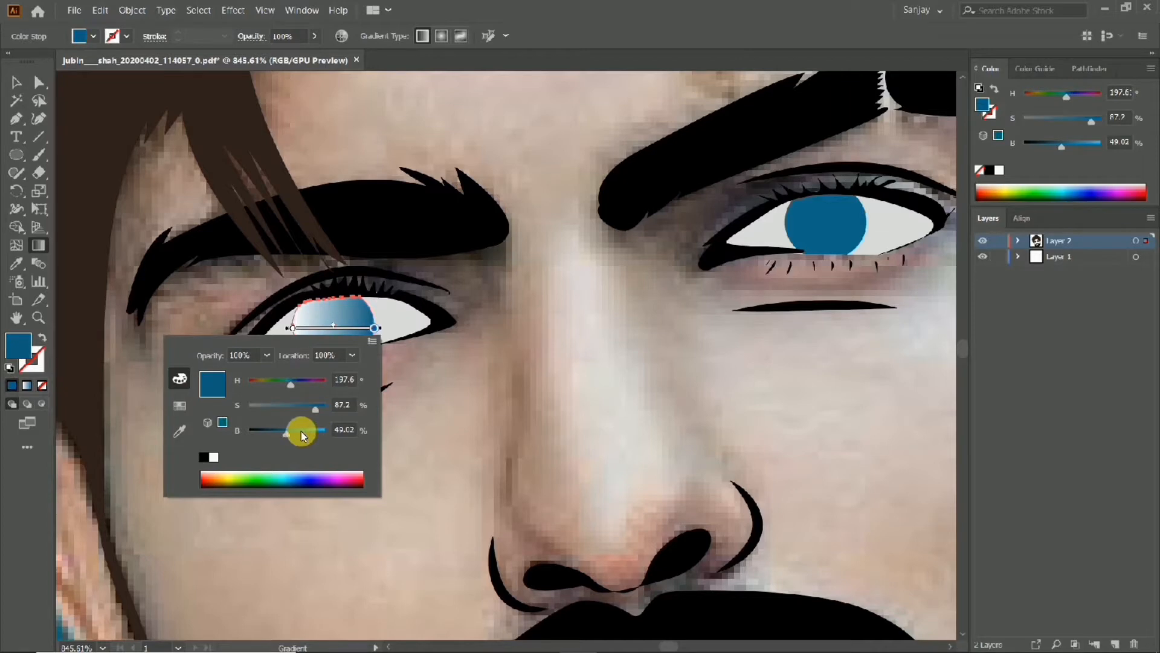
left_click(337, 430)
key("Return")
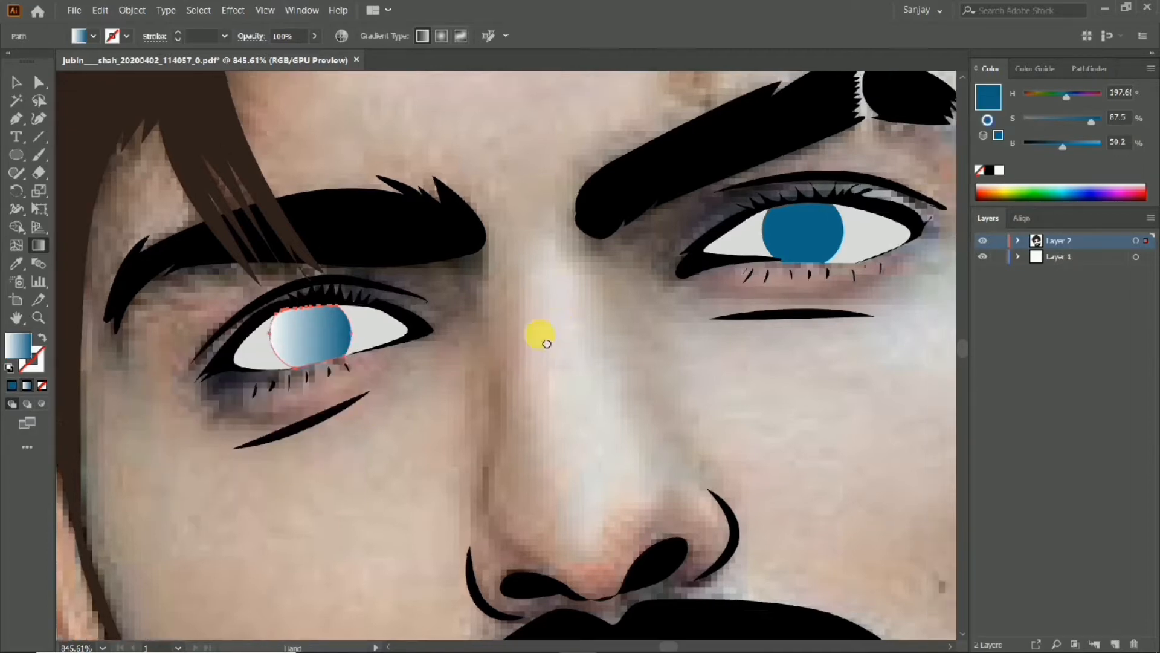
Reposition the blue stop of the left iris's gradient to about two thirds of the way across the iris.
mouse_move(546, 343)
left_mouse_down()
mouse_move(466, 363)
mouse_move(404, 402)
left_mouse_up()
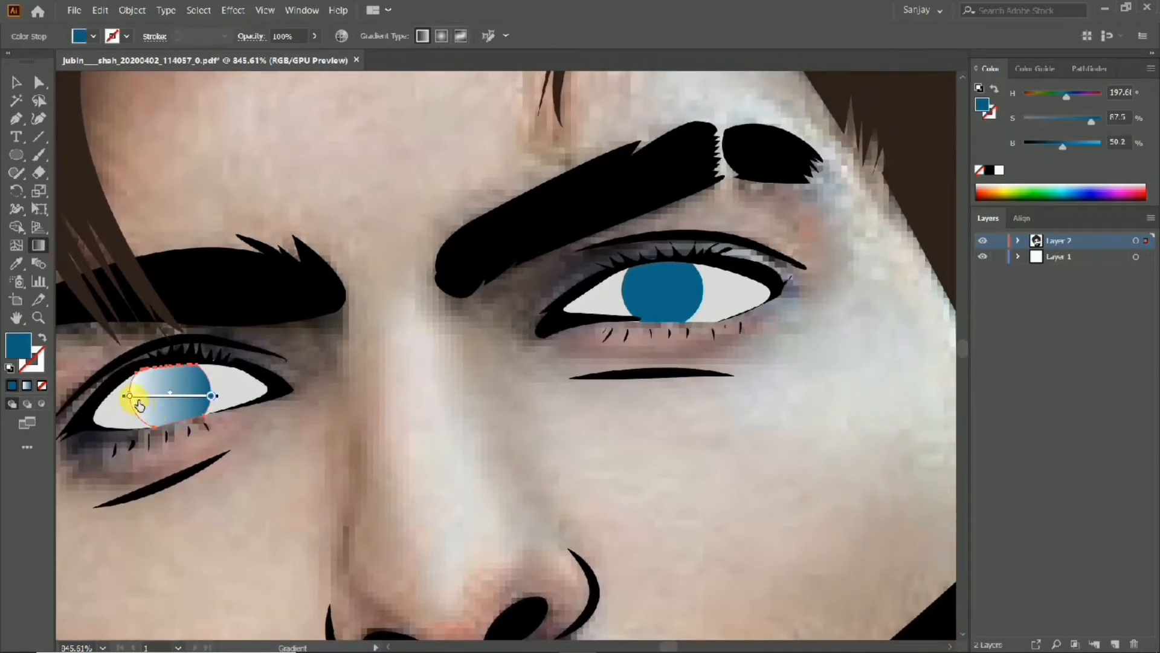
mouse_move(139, 401)
left_mouse_down()
mouse_move(181, 400)
mouse_move(129, 399)
left_mouse_up()
left_click_drag(219, 400, 205, 400)
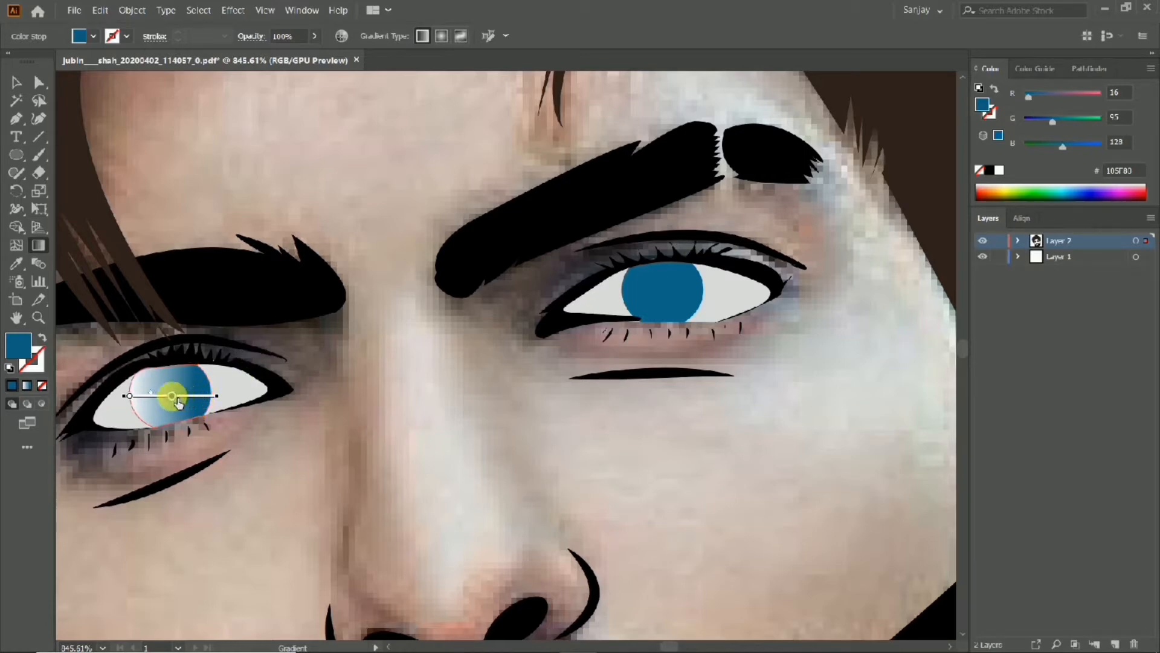
left_click(150, 398)
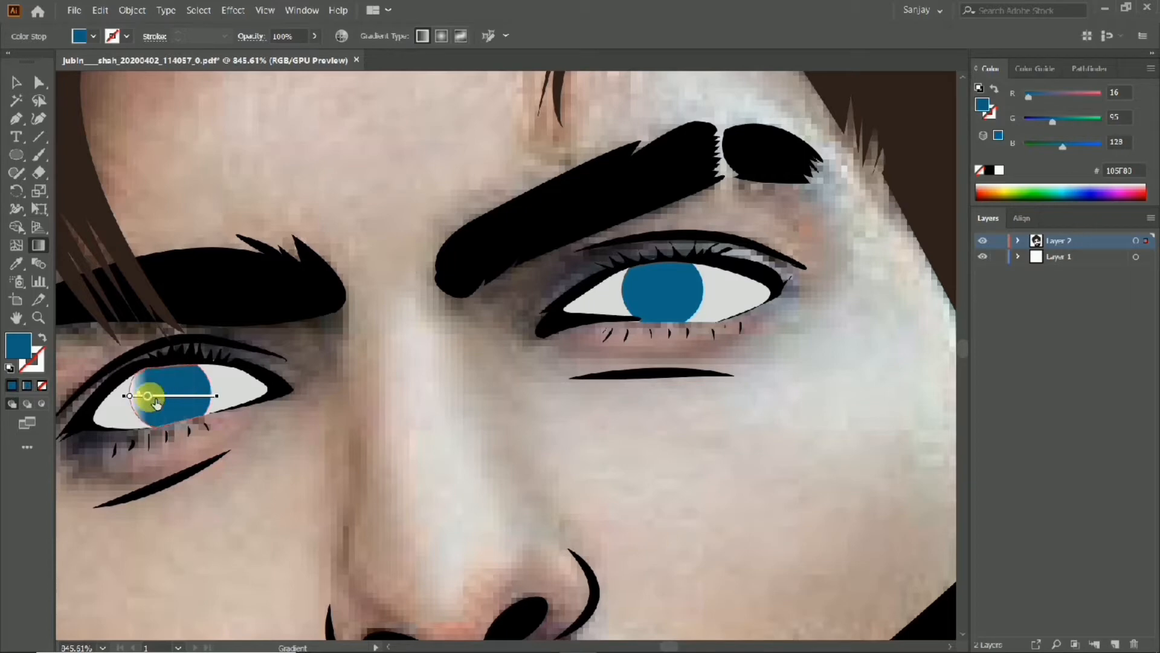
left_click_drag(156, 403, 191, 400)
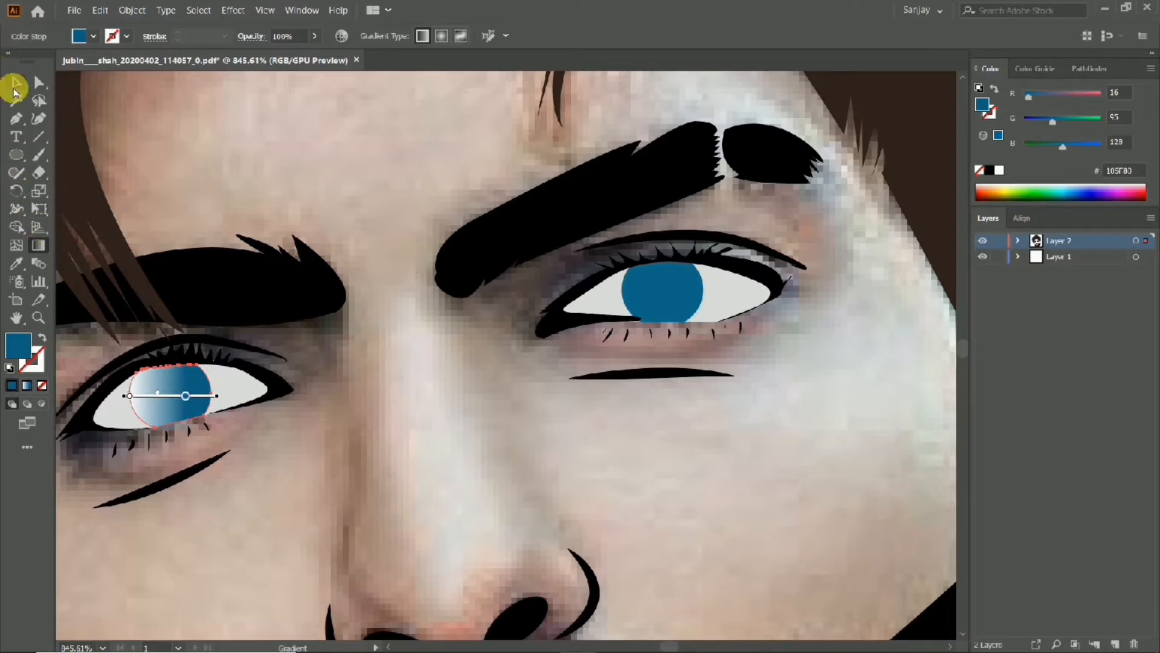
left_click(15, 86)
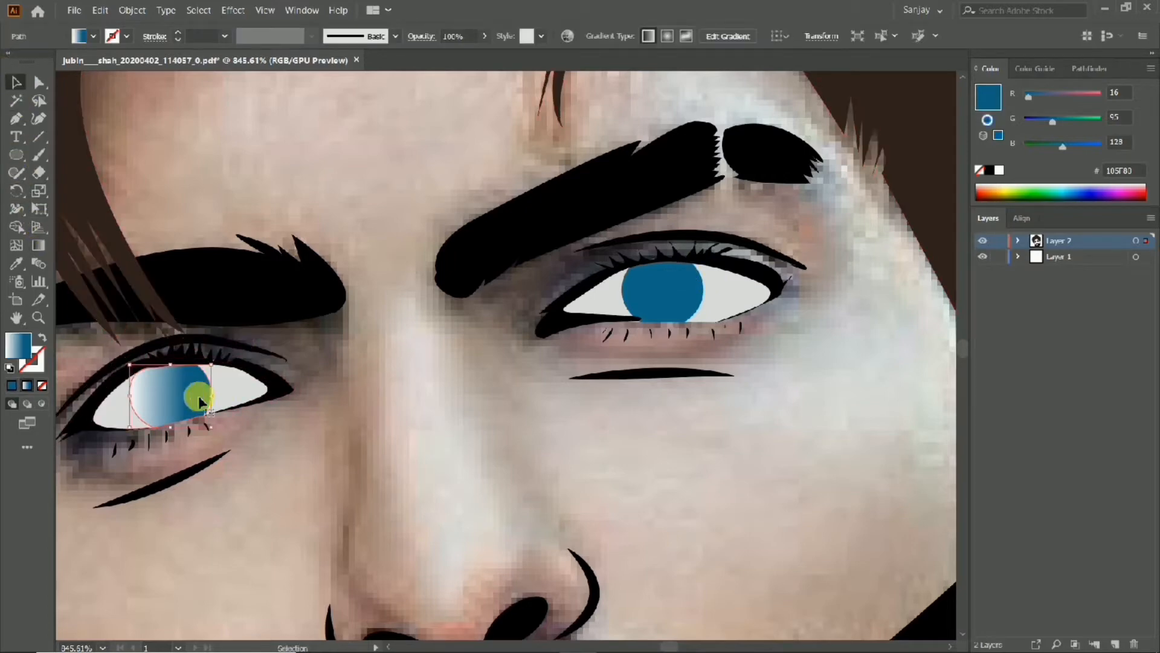
Try the same white-to-blue linear gradient on the right iris.
left_click(655, 292)
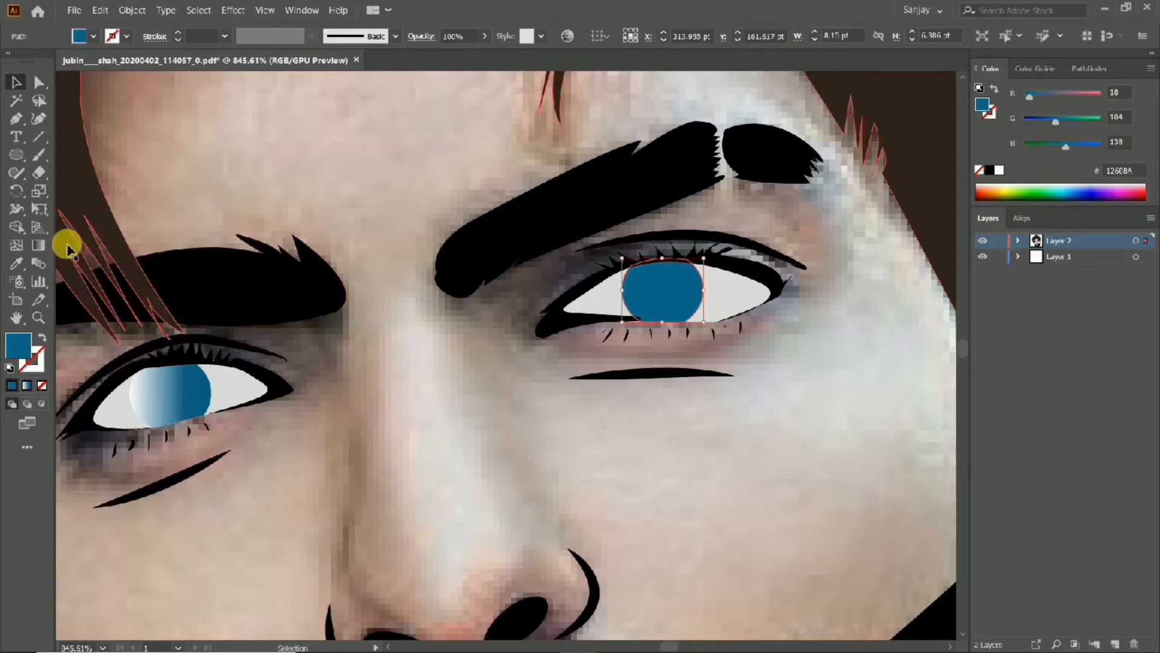
left_click(38, 244)
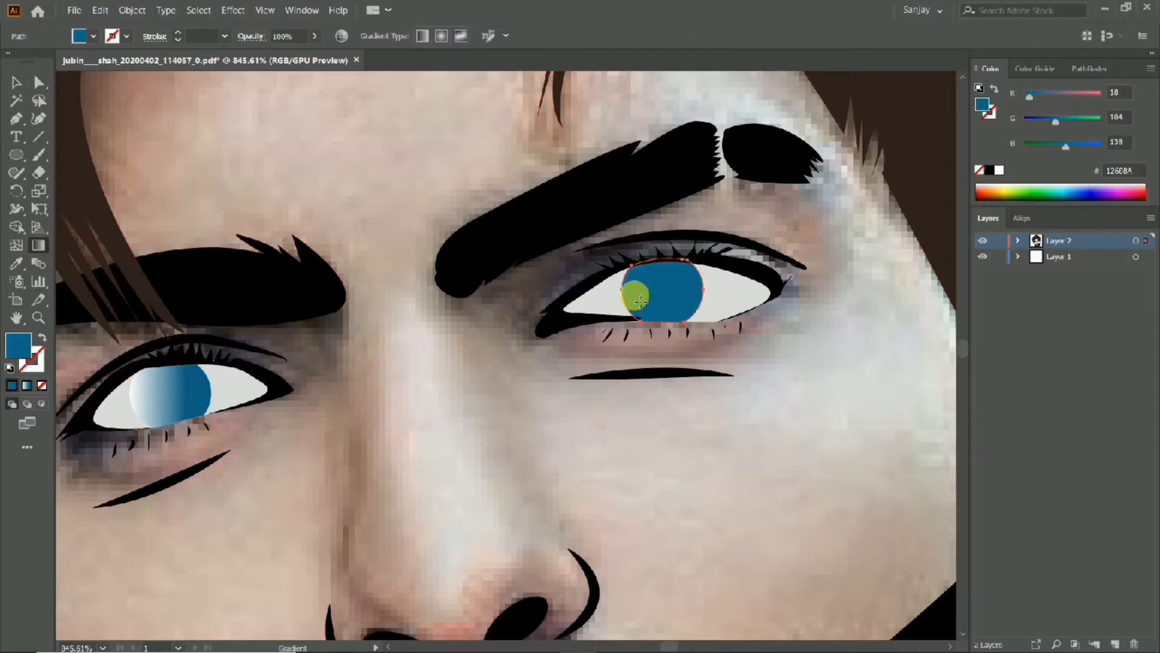
left_click(640, 297)
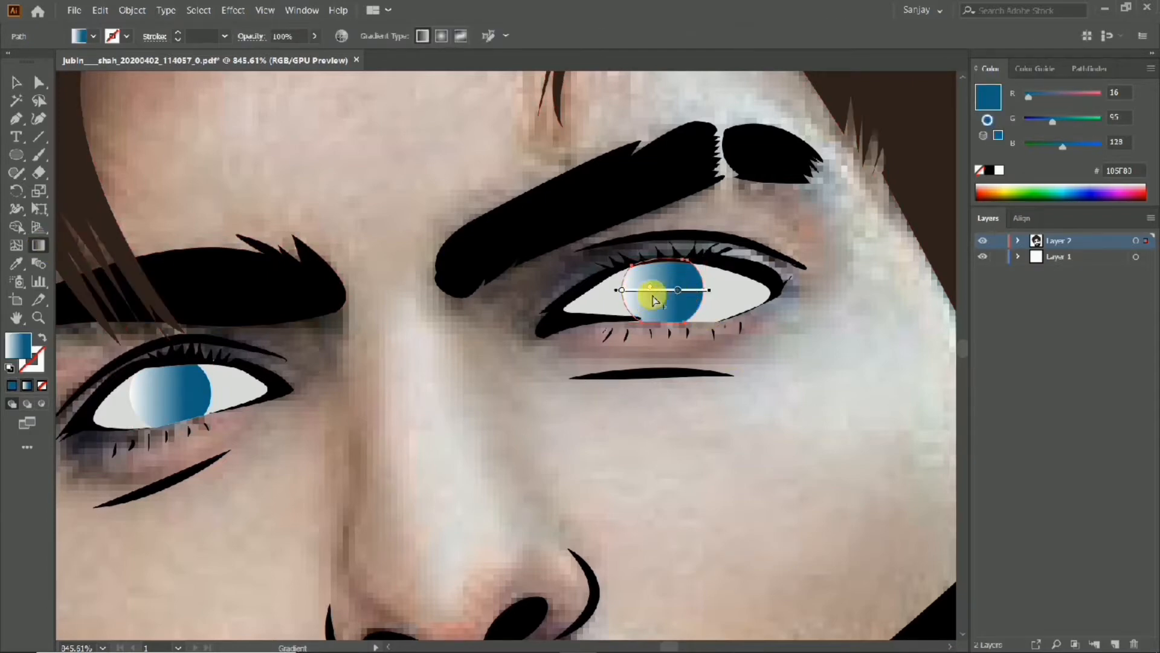
left_click_drag(654, 300, 665, 300)
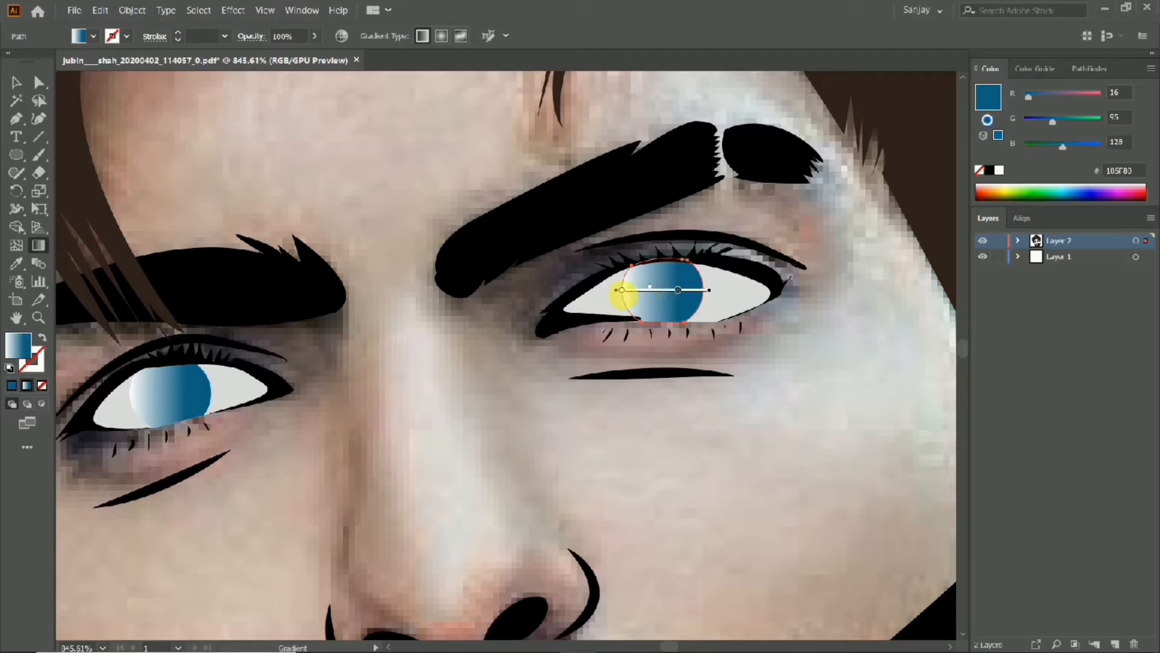
left_click_drag(650, 261, 513, 260)
left_click_drag(578, 278, 310, 331)
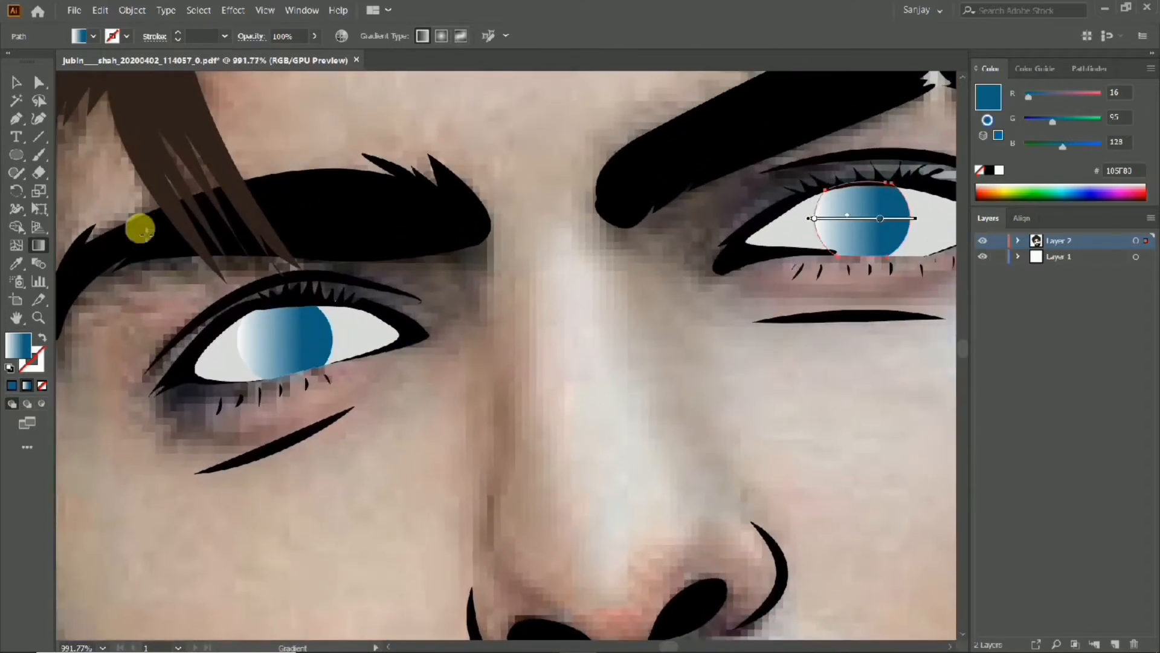
Fill the solid blue right iris with the same white-to-blue linear gradient as the left iris.
left_click(44, 189)
left_click(863, 238)
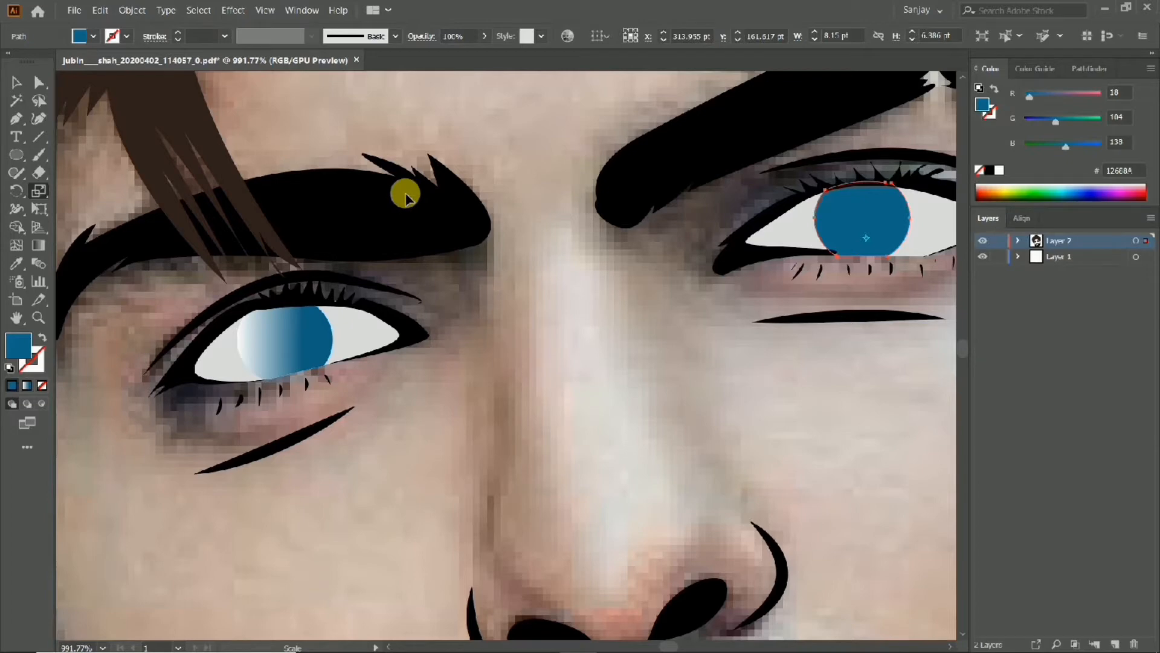
left_click_drag(594, 220, 433, 257)
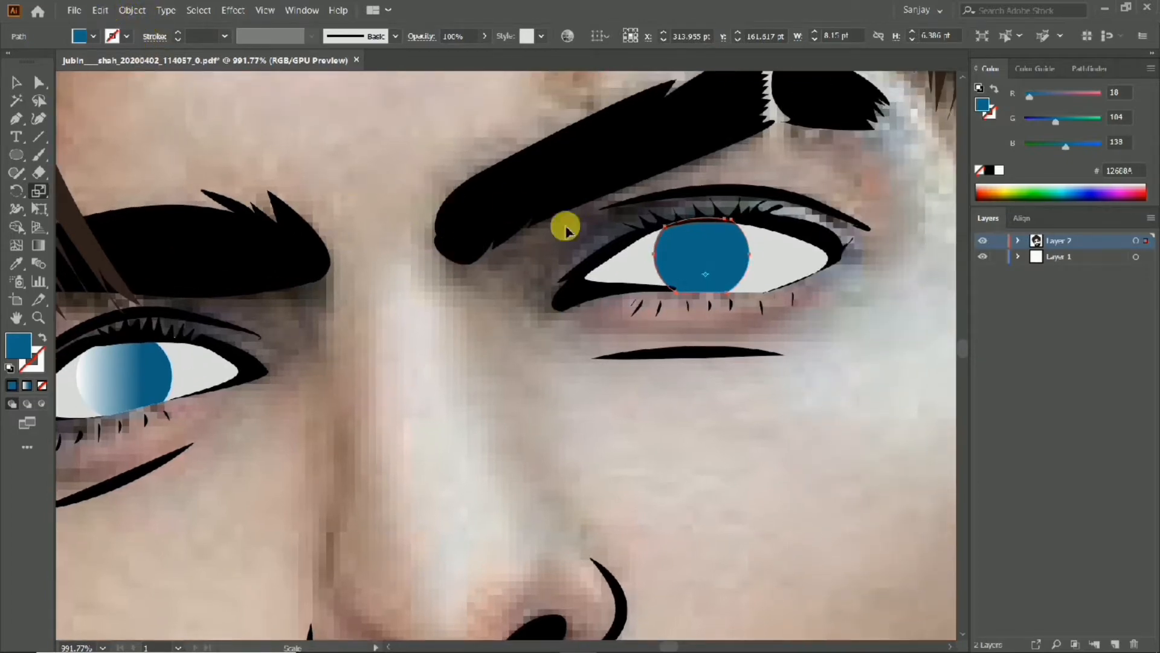
left_click(38, 244)
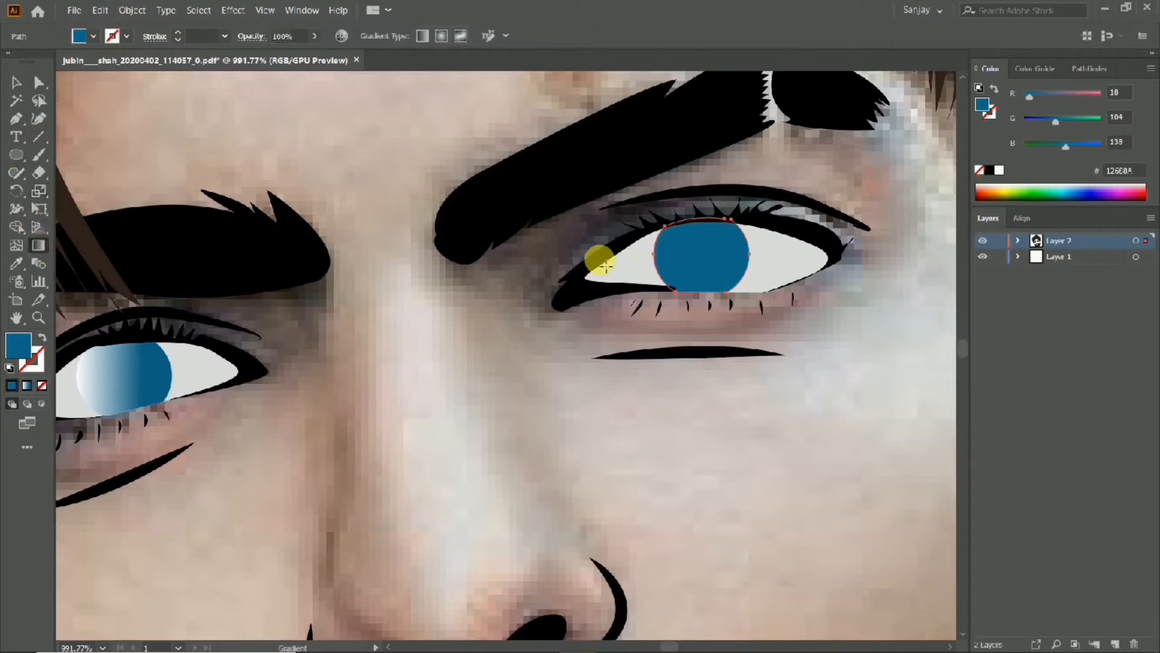
left_click(668, 256)
scroll(420, 212, "down", 3)
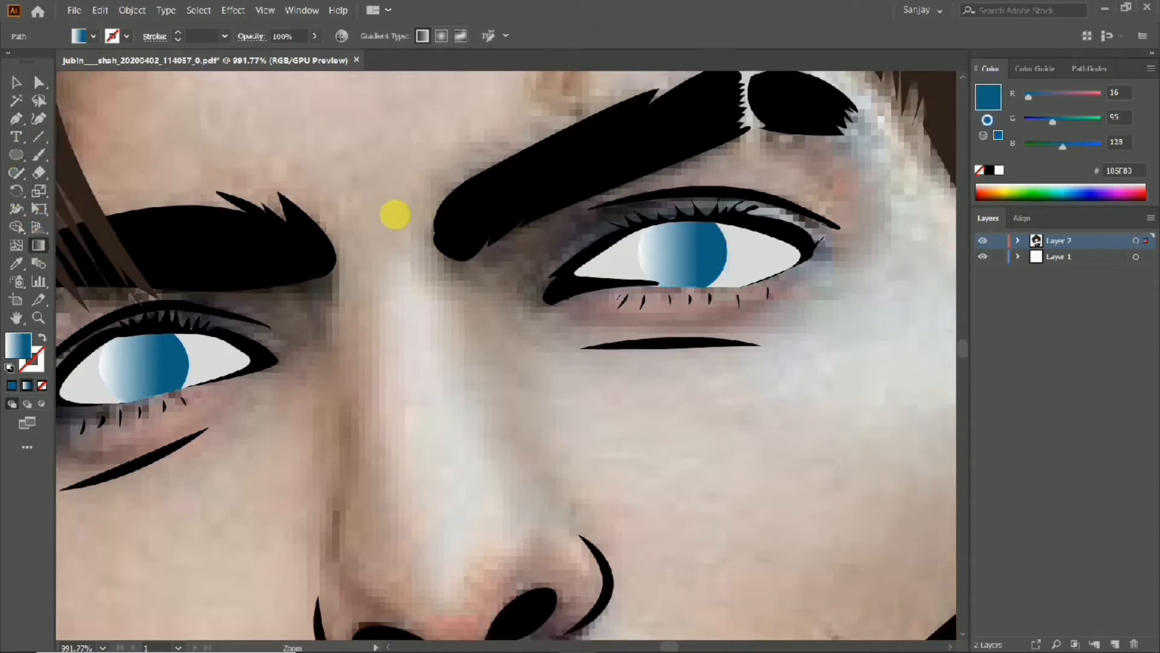
Create a uniformly scaled 80% copy of the left iris.
left_click(14, 85)
left_click(194, 324)
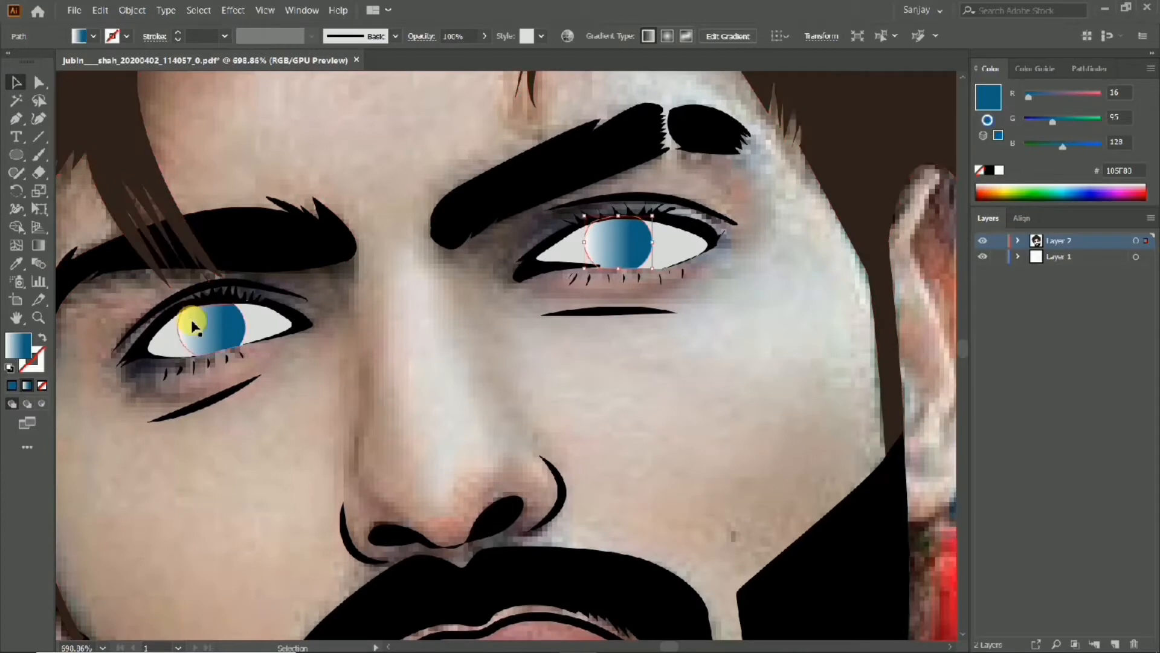
double_click(37, 193)
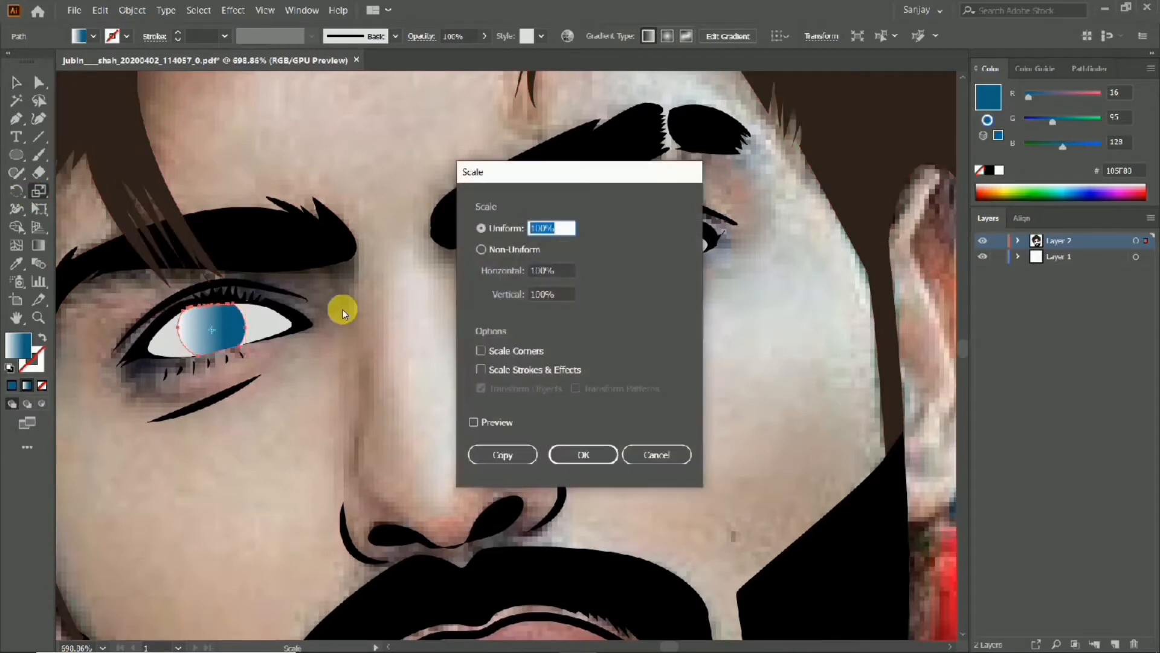
type("80")
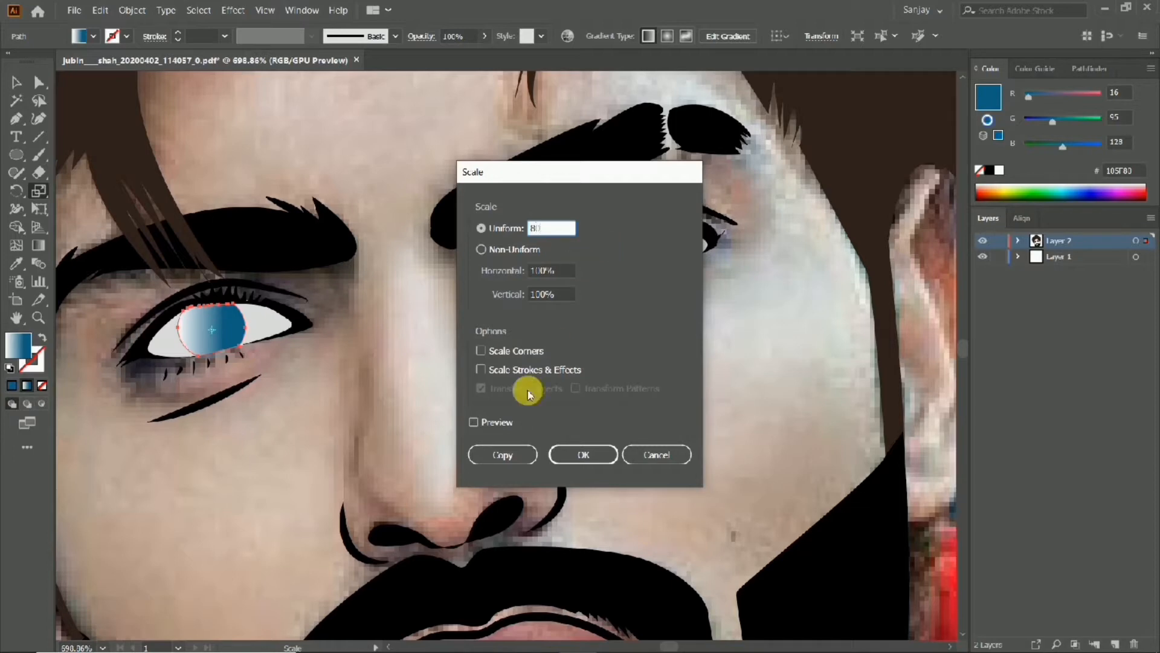
left_click(500, 454)
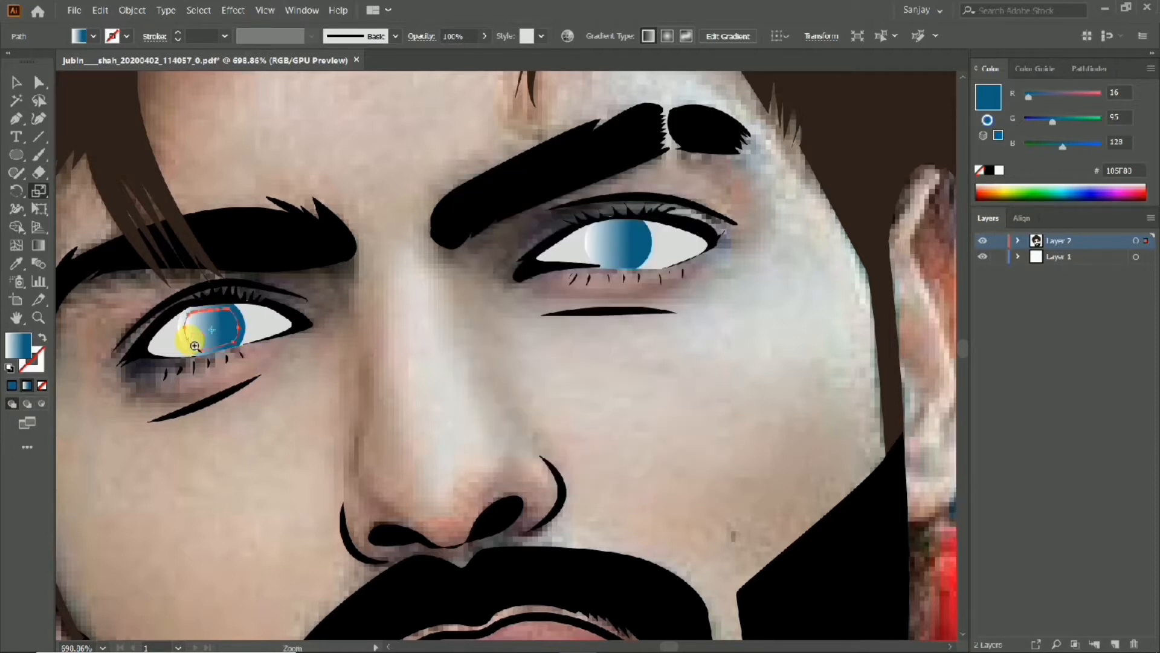
left_click_drag(198, 339, 296, 362)
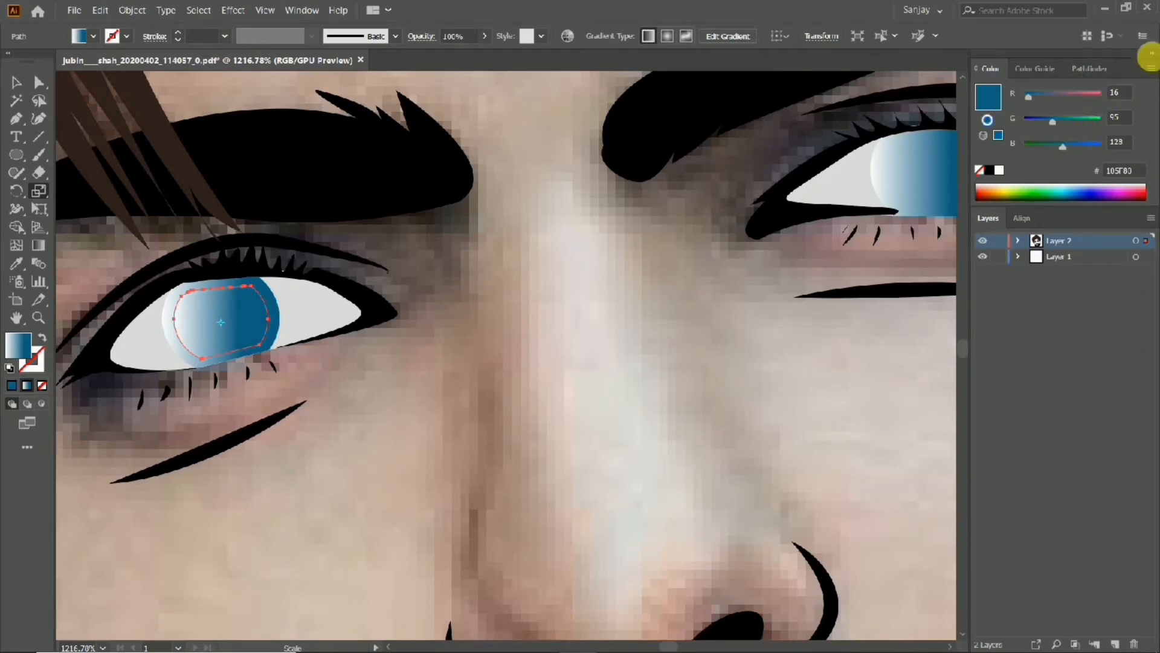
Switch to HSB colour values and set the left inner iris's blue gradient stop to about 198.3° hue, 68.57% saturation and 41.18% brightness.
left_click(1150, 65)
left_click(1076, 117)
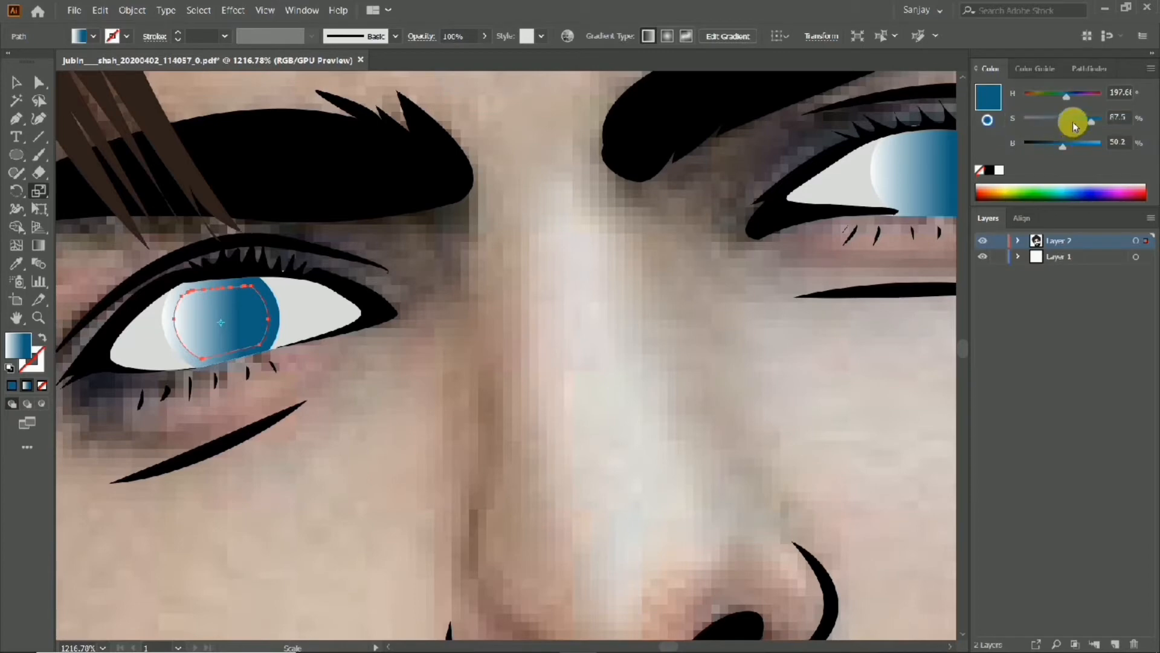
mouse_move(1062, 145)
left_mouse_down()
mouse_move(1040, 149)
mouse_move(1090, 143)
mouse_move(1070, 122)
mouse_move(1039, 119)
mouse_move(1066, 115)
mouse_move(1072, 141)
mouse_move(1050, 143)
left_mouse_up()
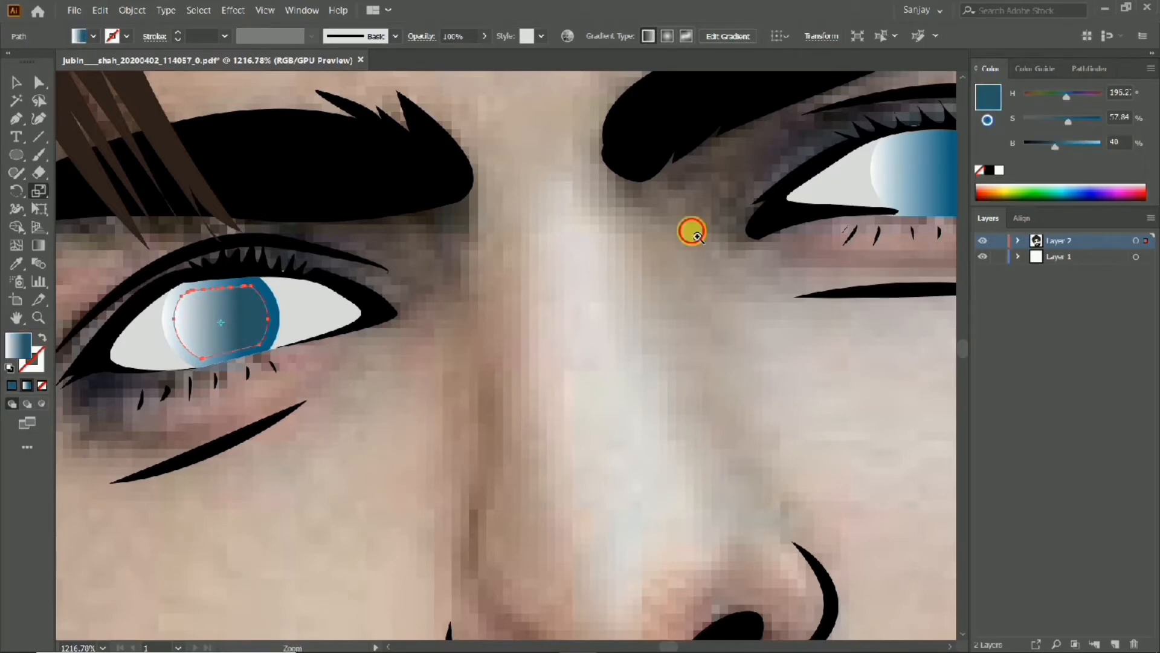
left_click_drag(691, 230, 574, 225)
left_click_drag(645, 220, 573, 232)
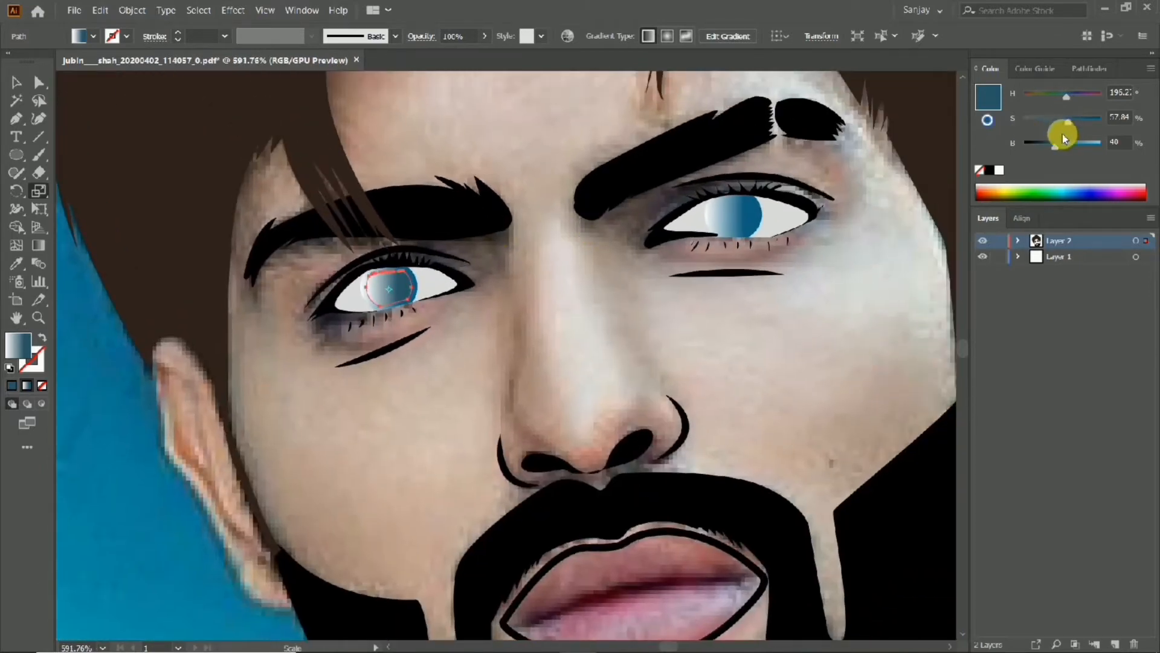
left_click_drag(1062, 136, 1066, 145)
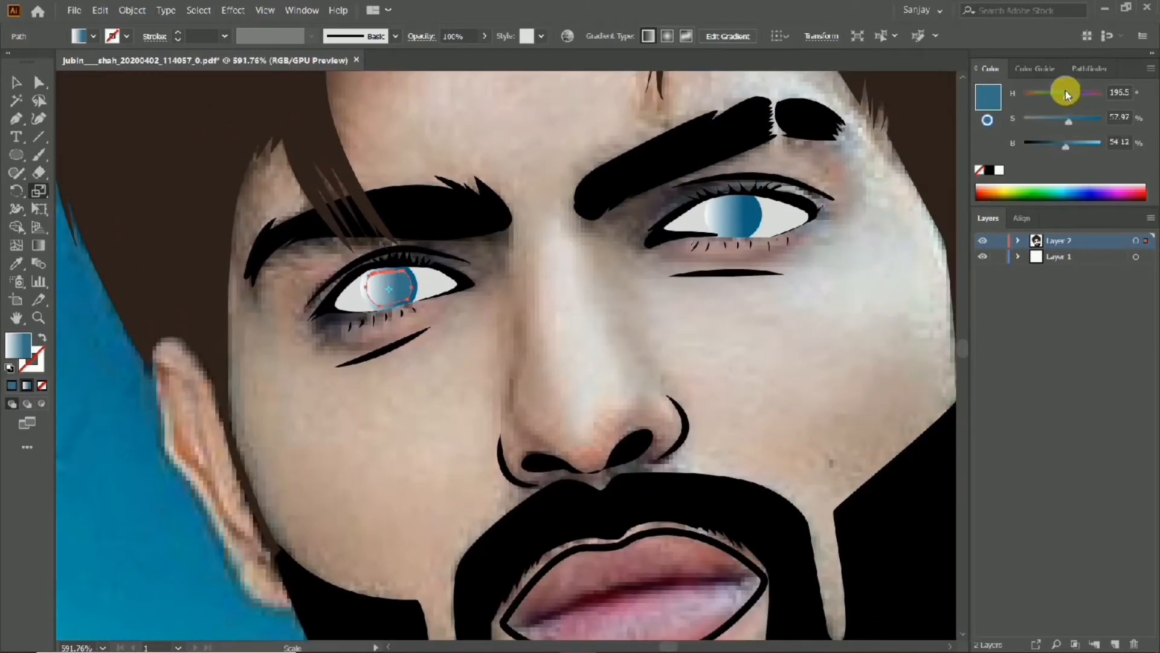
left_click_drag(1066, 94, 1070, 97)
left_click_drag(1078, 125, 1057, 146)
left_click_drag(779, 278, 677, 232)
Create a uniformly scaled 80% copy of the right iris and give it the left inner iris's darker gradient.
left_click(16, 82)
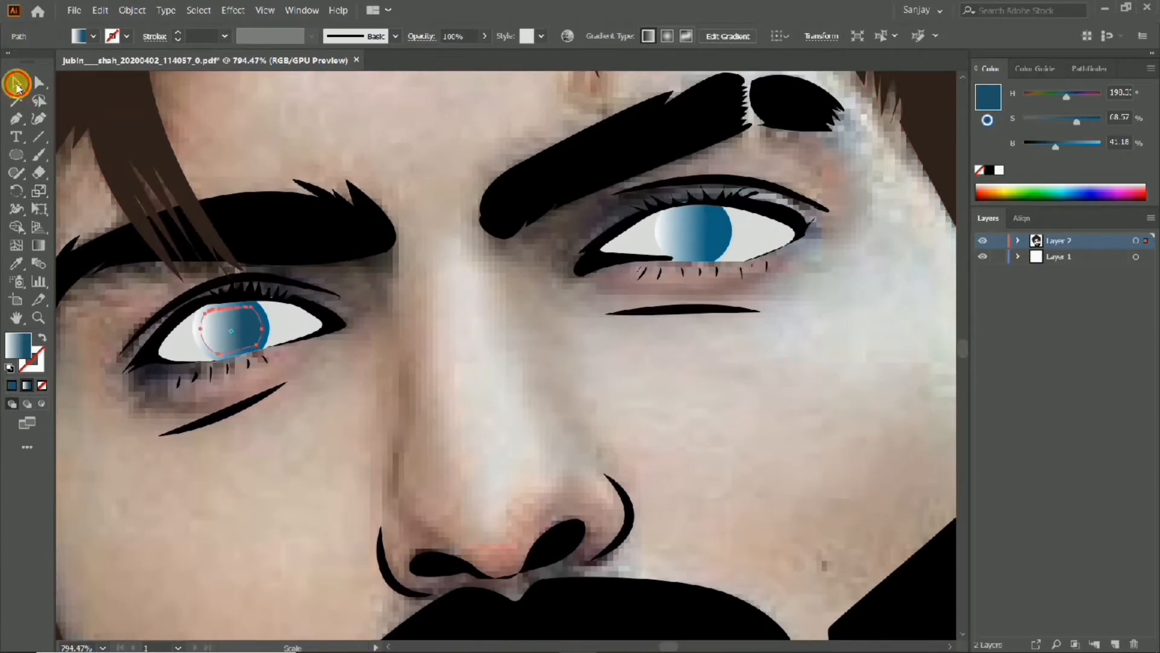
left_click(701, 237)
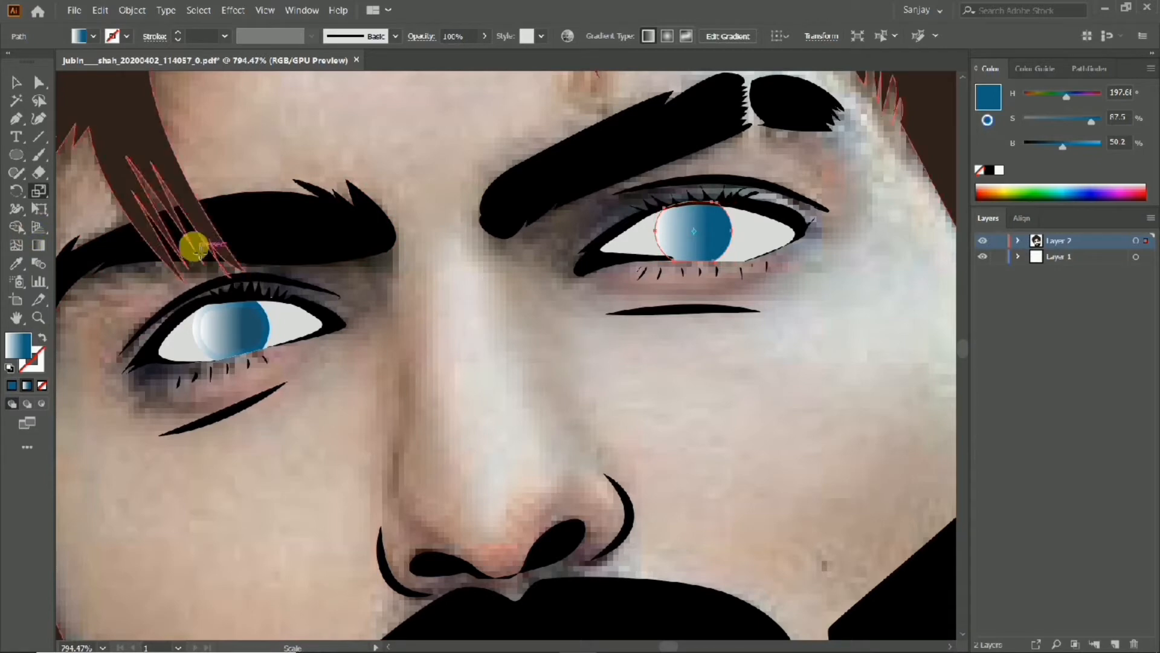
left_click(40, 194)
double_click(40, 194)
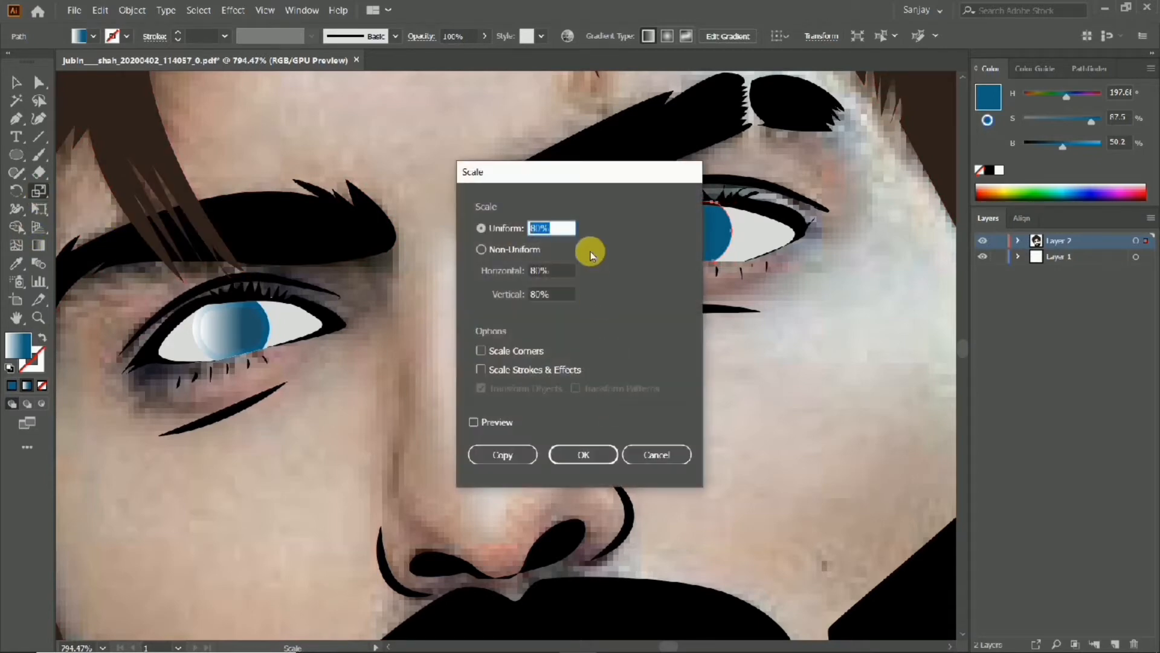
left_click(531, 455)
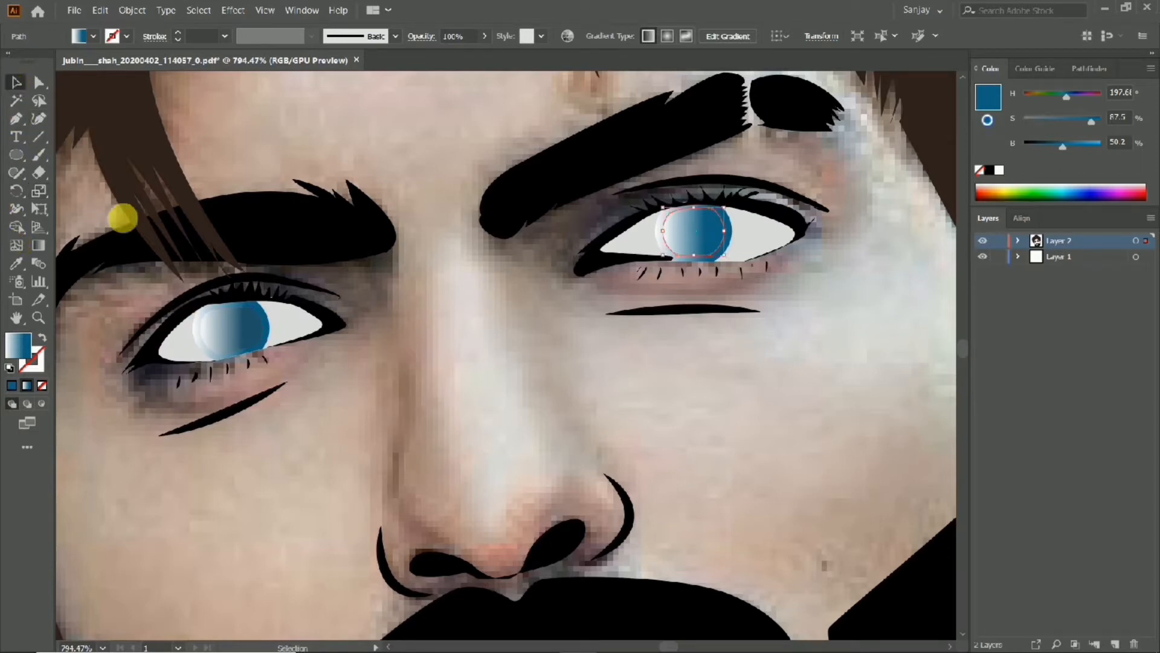
left_click(20, 263)
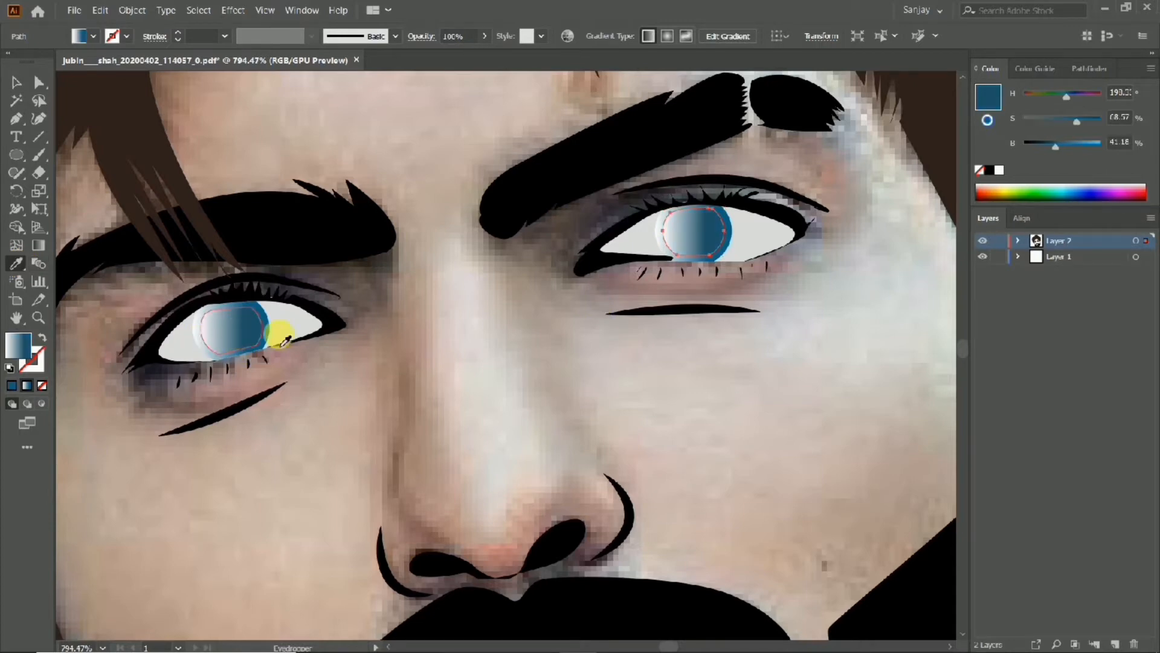
left_click_drag(398, 320, 269, 300)
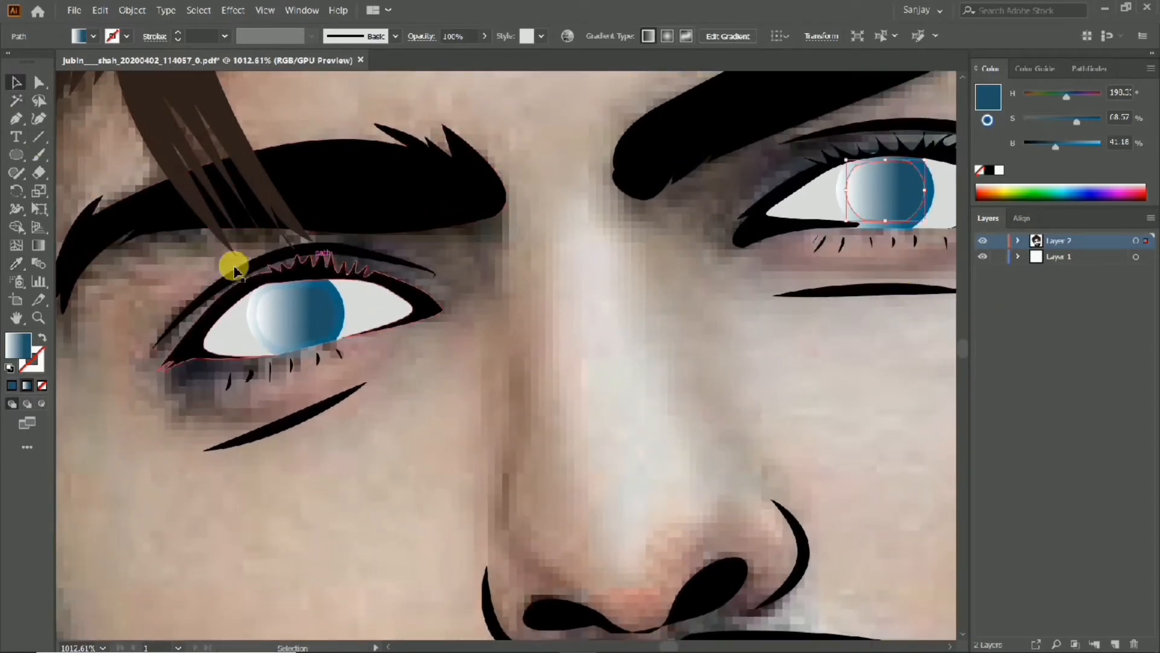
Set the fill colour for new shapes to near-black with 0% saturation and 0.78% brightness.
left_click(729, 327)
left_click(1064, 242)
scroll(277, 293, "up", 2)
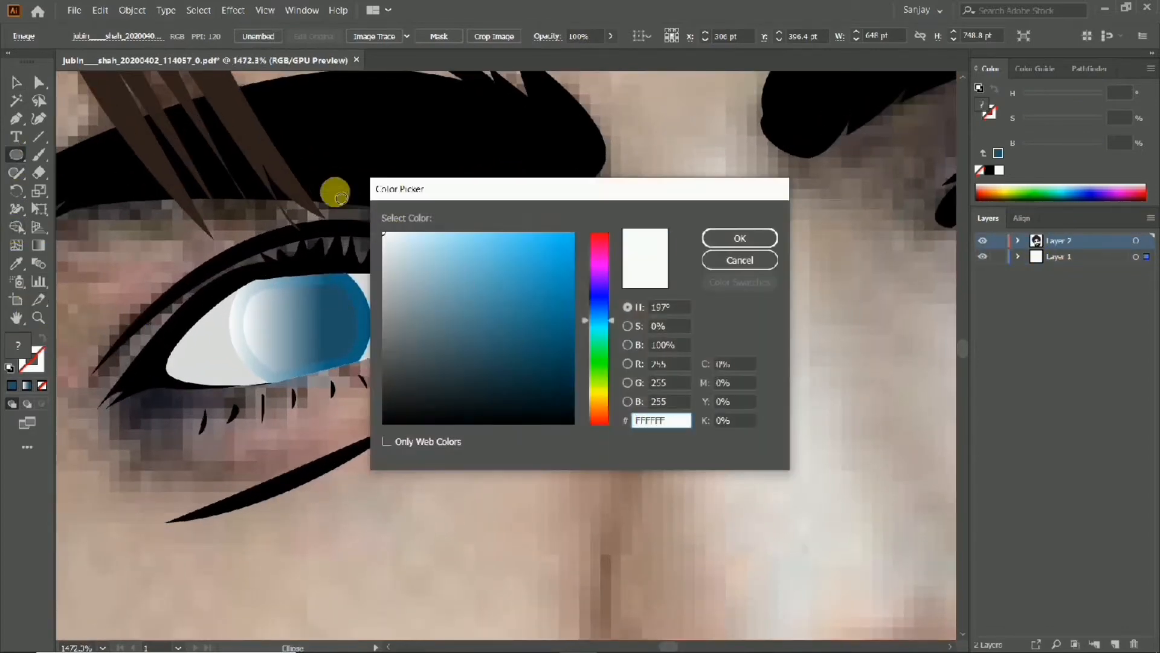
left_click(731, 240)
scroll(314, 330, "up", 2)
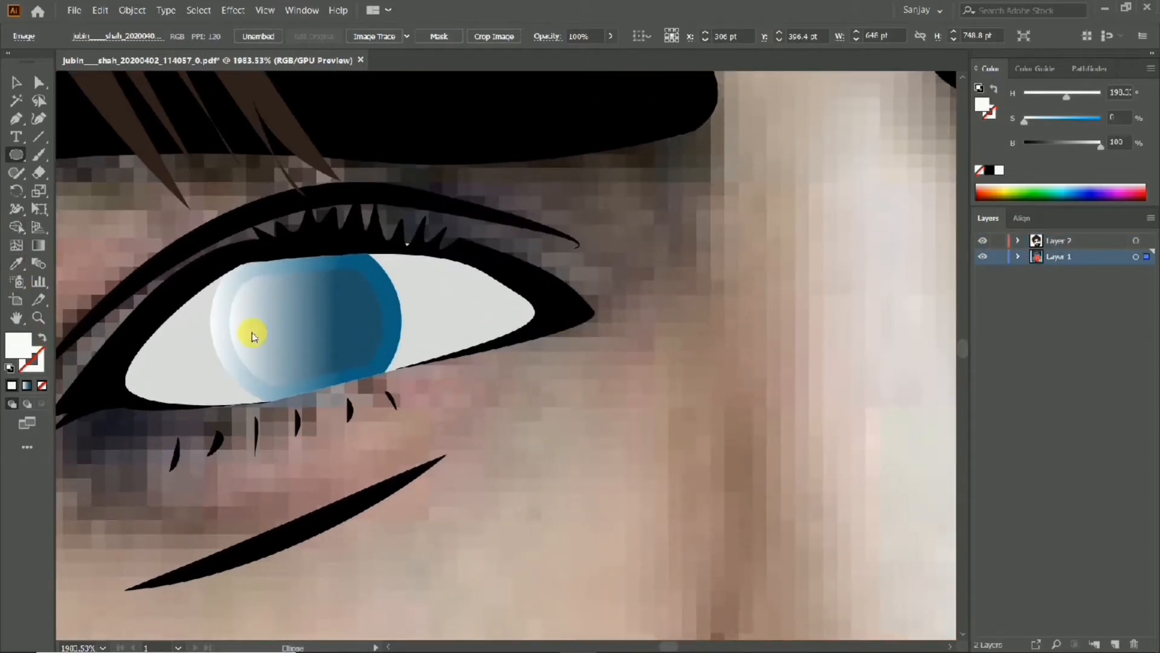
left_click_drag(469, 370, 386, 423)
left_click(741, 239)
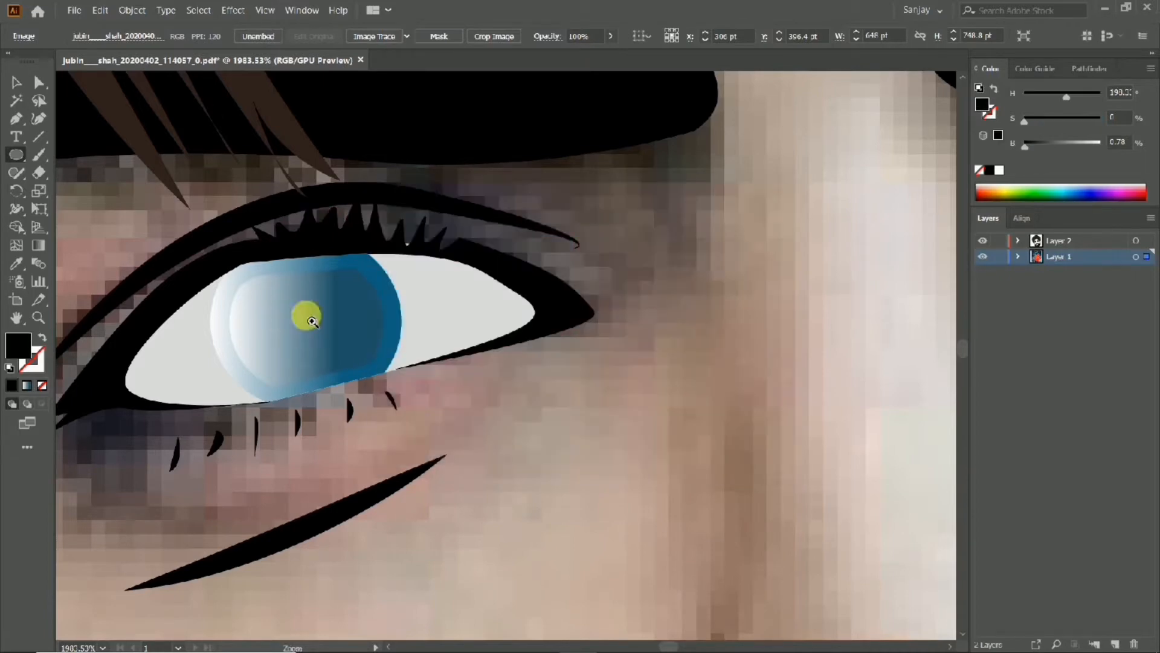
Try to draw a small black pupil ellipse inside the left iris and undo it.
scroll(306, 312, "up", 2)
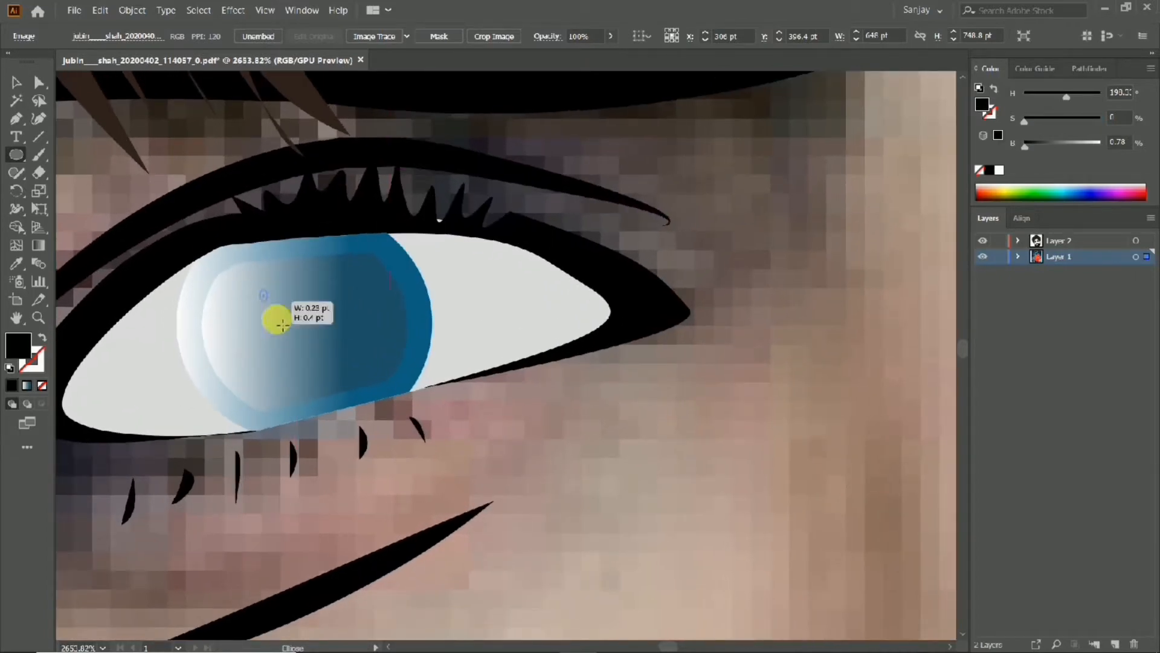
mouse_move(282, 325)
left_mouse_down()
mouse_move(335, 364)
mouse_move(320, 348)
left_mouse_up()
key("ctrl+z")
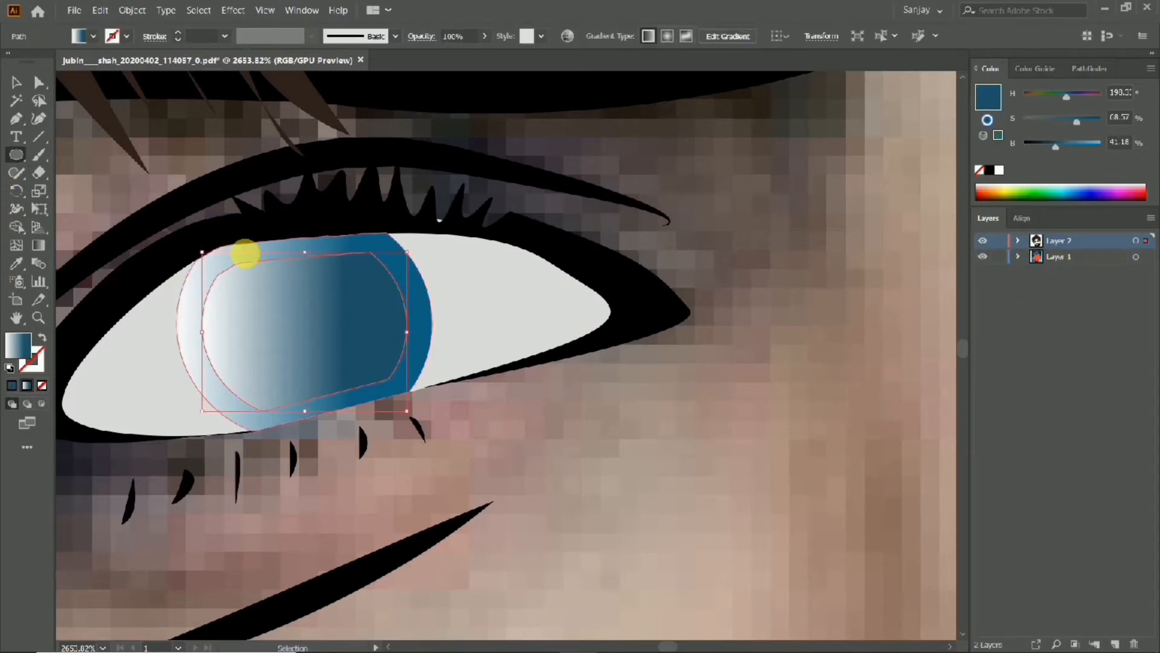
left_click_drag(245, 253, 302, 244)
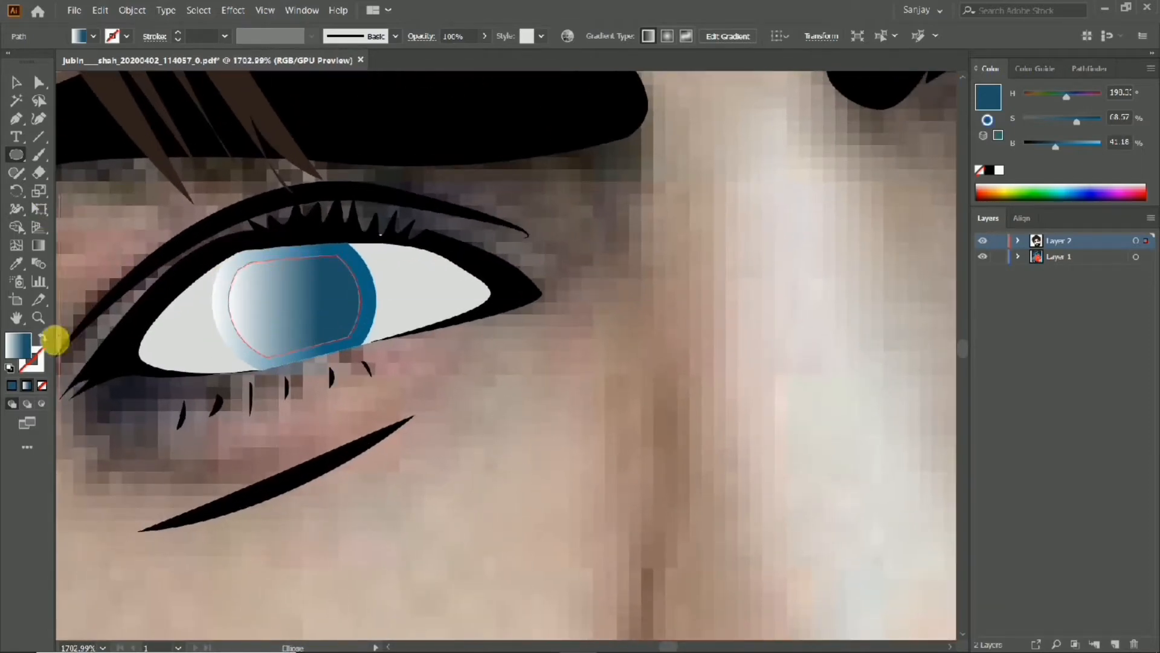
double_click(12, 343)
left_click(731, 265)
scroll(634, 290, "down", 6)
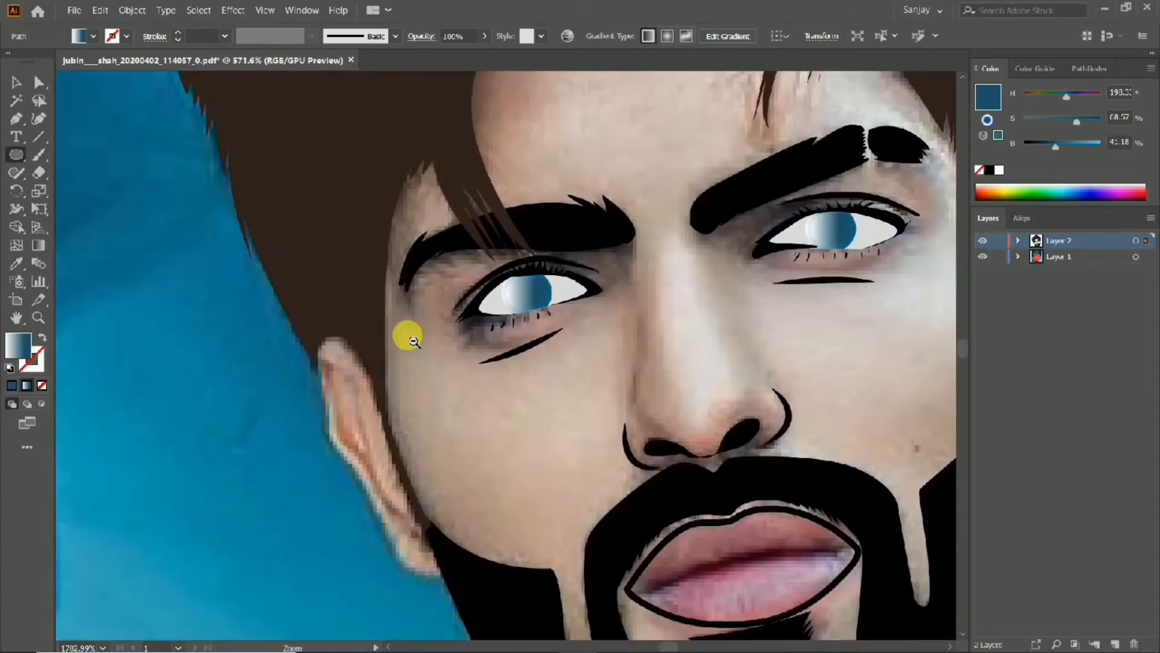
Make Layer 2 active, select the left eye's inner iris and expand the layer's list of paths.
left_click(240, 292)
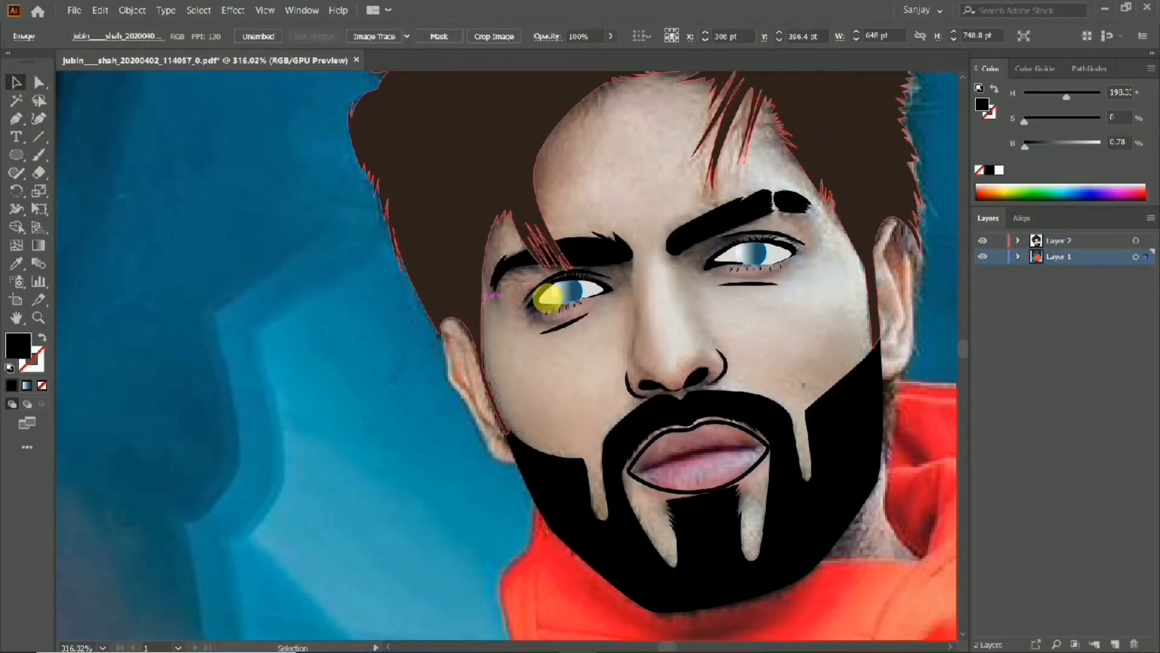
left_click_drag(580, 297, 600, 385)
left_click_drag(496, 377, 443, 343)
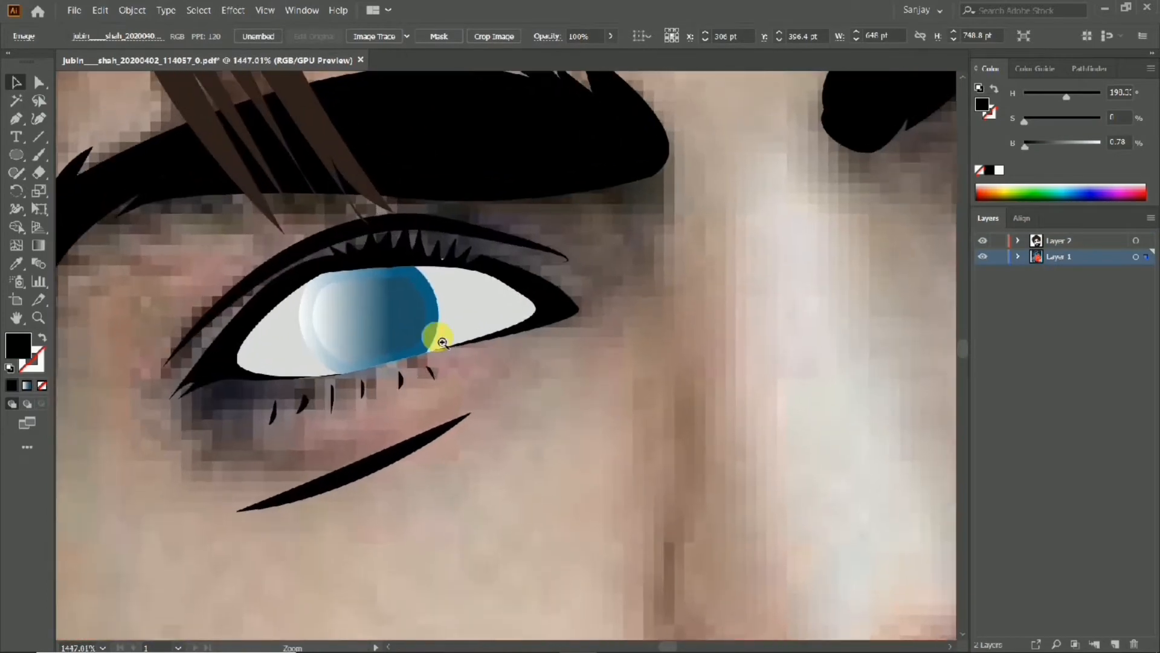
left_click(1103, 242)
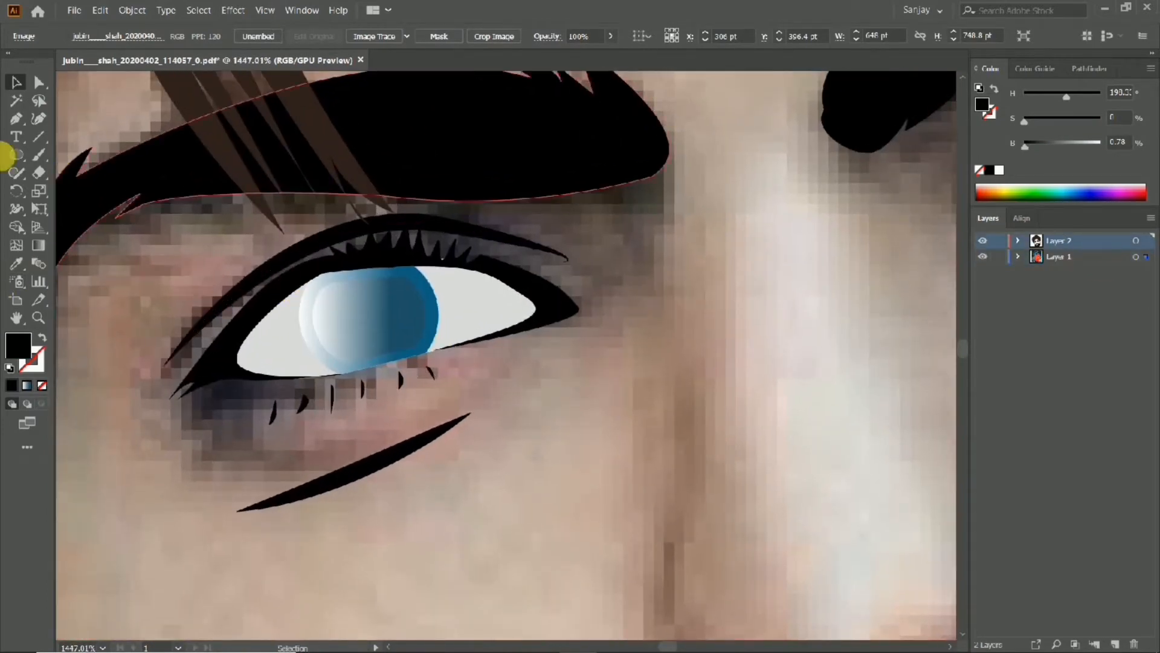
left_click(16, 155)
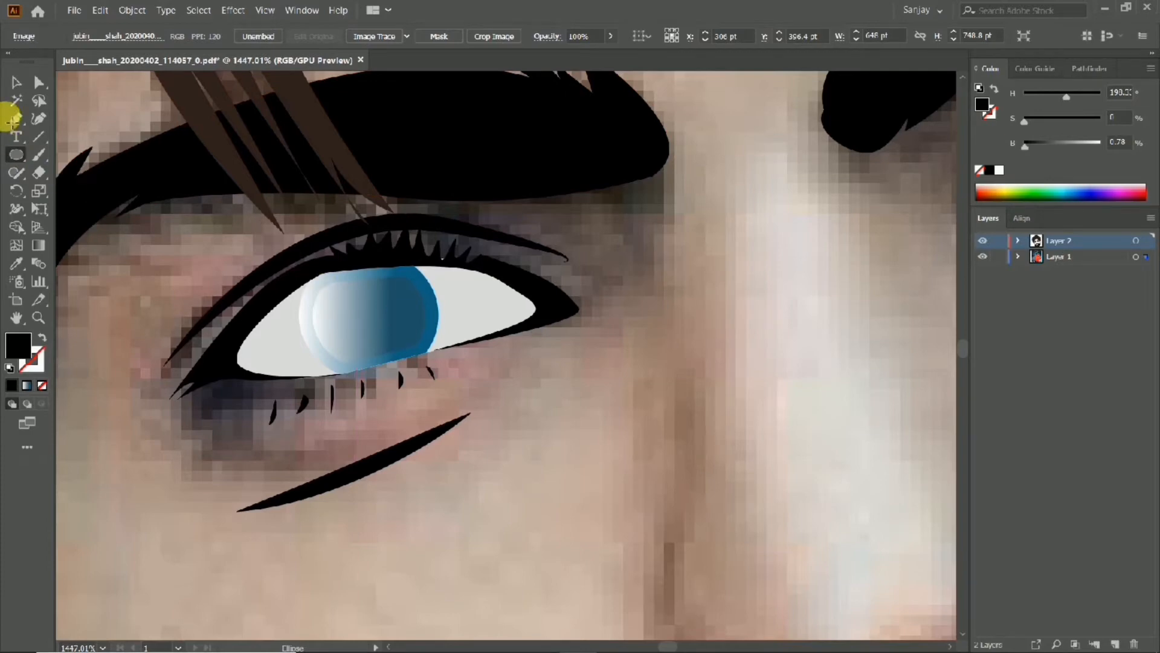
left_click(16, 82)
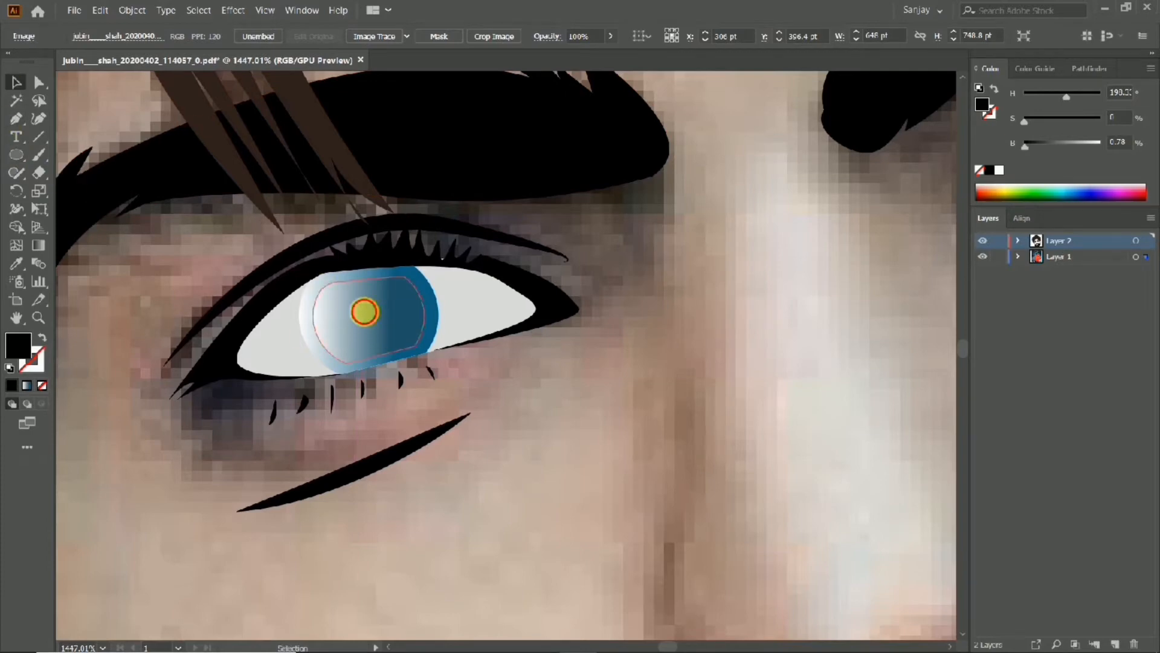
left_click(365, 314)
scroll(384, 314, "down", 5)
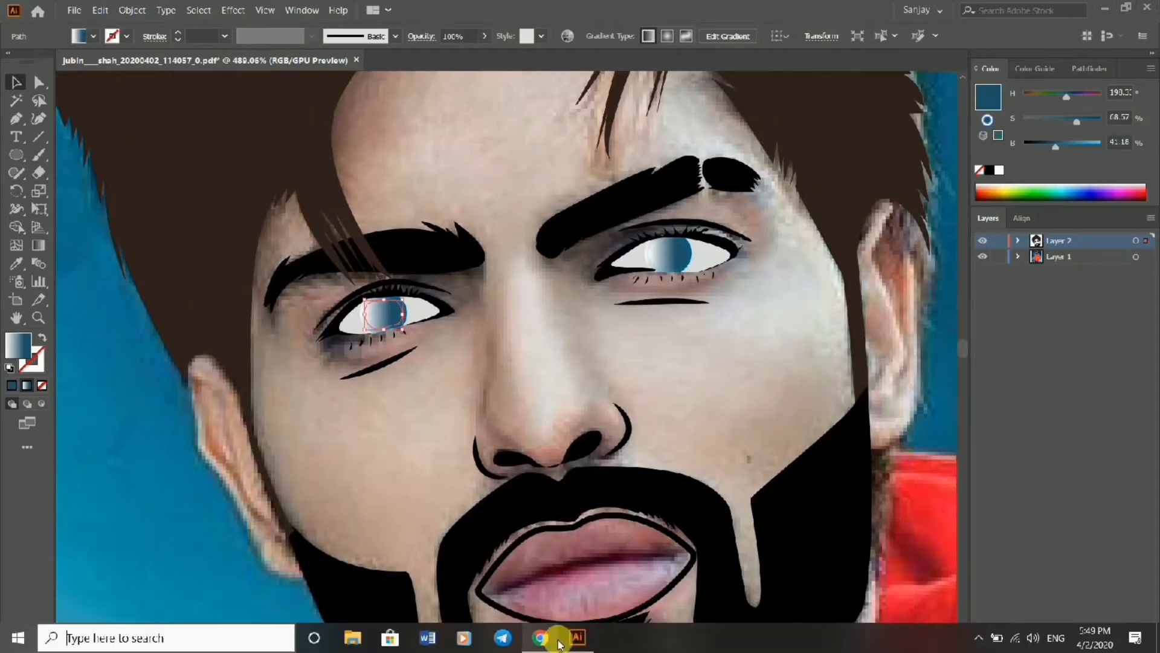
left_click_drag(495, 338, 543, 417)
left_click(1018, 241)
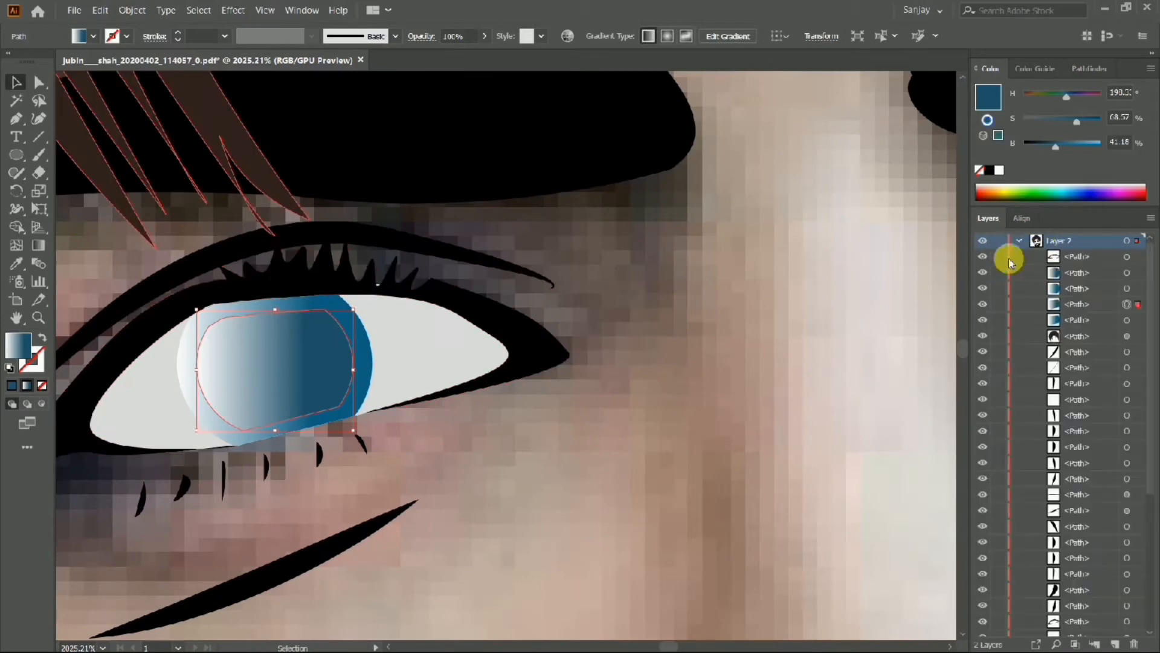
Select the reference photo on Layer 1.
scroll(771, 391, "down", 3)
key("l")
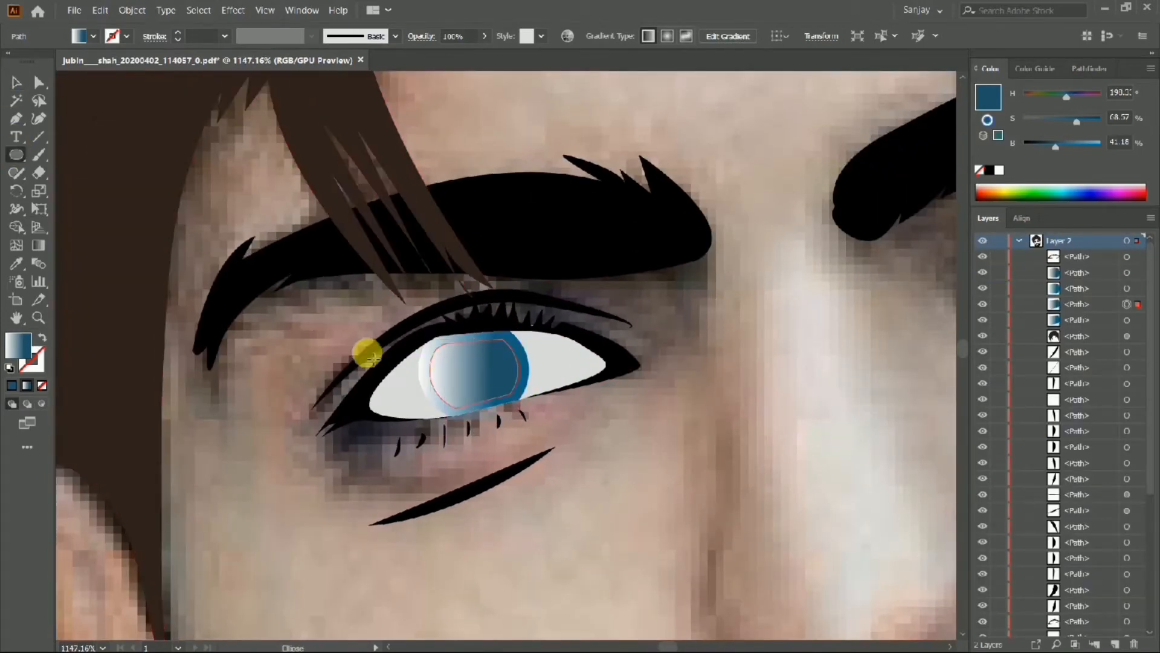
left_click_drag(395, 295, 326, 283)
left_click(14, 82)
left_click(135, 314)
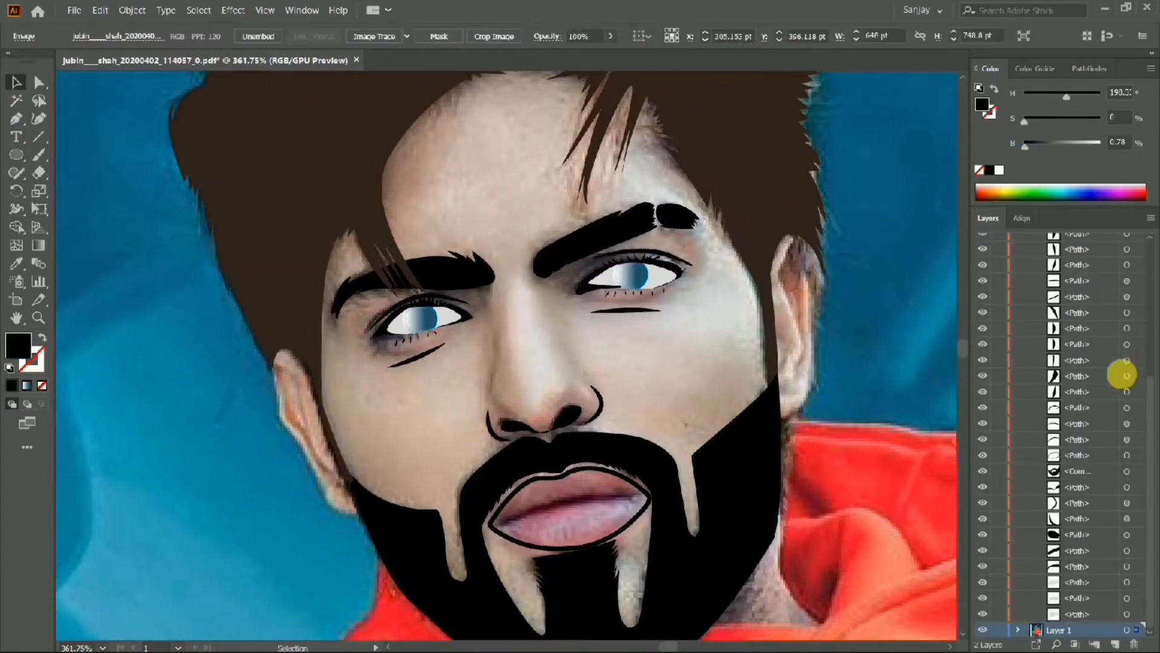
Collapse the lists of paths of Layer 2 and Layer 1.
left_click_drag(1147, 410, 1148, 242)
left_click(1018, 241)
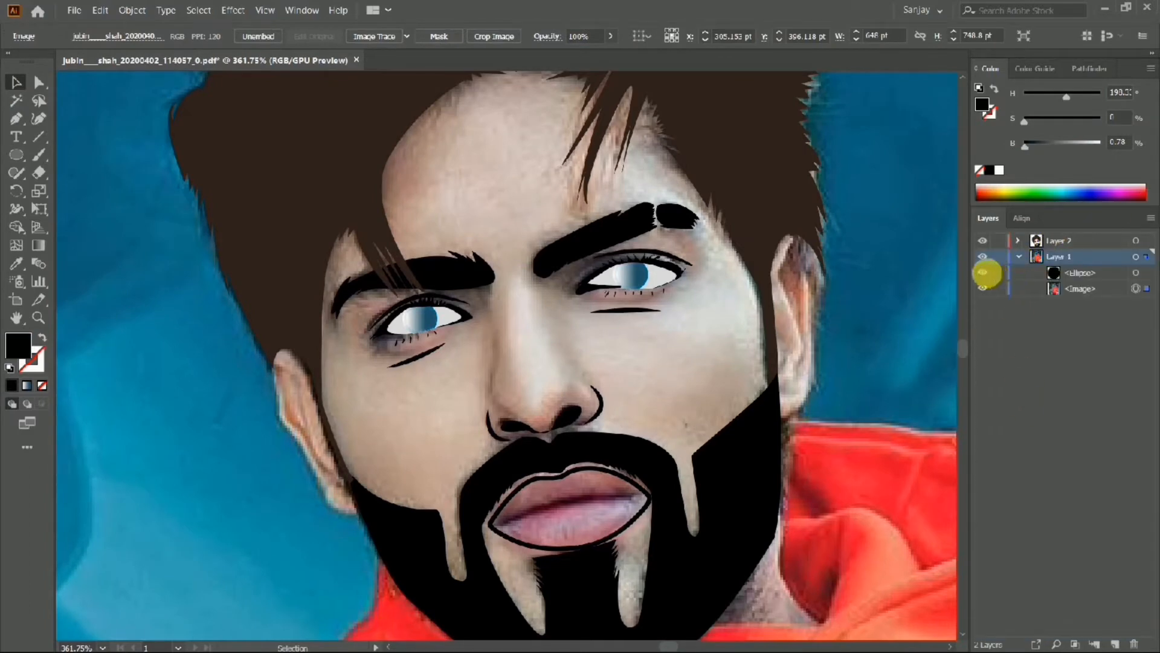
left_click(1067, 270)
left_click(1060, 241)
left_click(1020, 257)
left_click(1059, 257)
Draw a black circular pupil about 3.76 pt across inside the left eye's iris on Layer 2.
left_click_drag(398, 330, 562, 381)
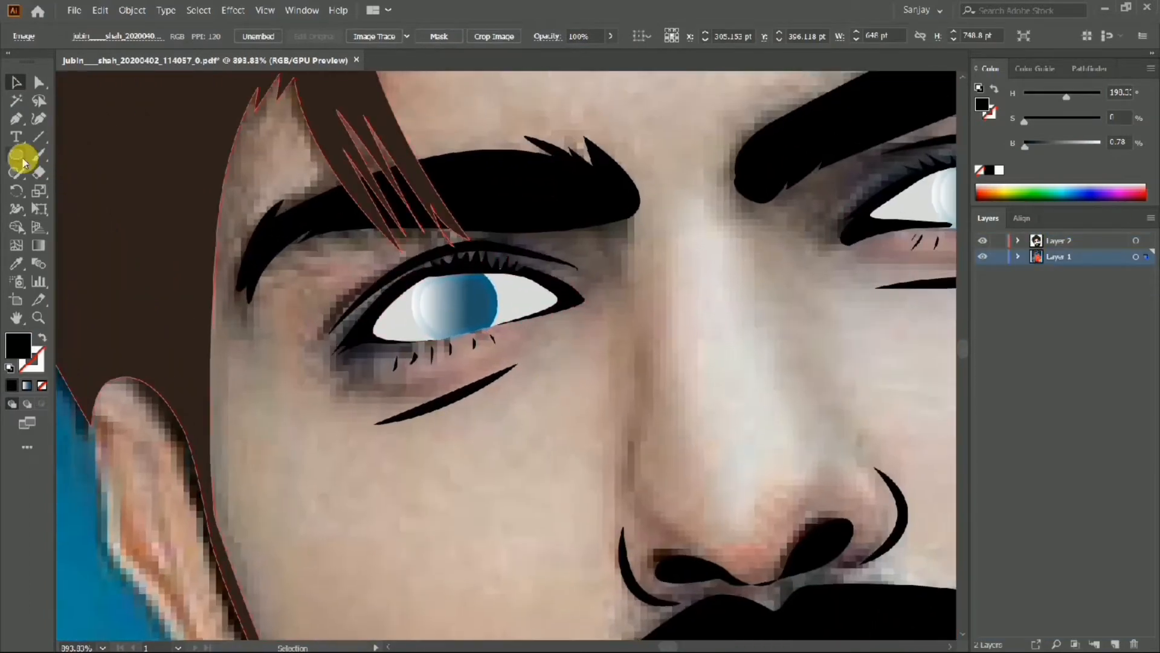
left_click(23, 162)
left_click_drag(365, 279, 519, 373)
left_click(1058, 241)
scroll(511, 307, "up", 3)
left_click_drag(532, 317, 435, 334)
left_click_drag(574, 333, 463, 385)
left_click_drag(398, 423, 411, 436)
left_click_drag(398, 417, 390, 408)
left_click_drag(392, 410, 396, 415)
left_click_drag(395, 396, 260, 377)
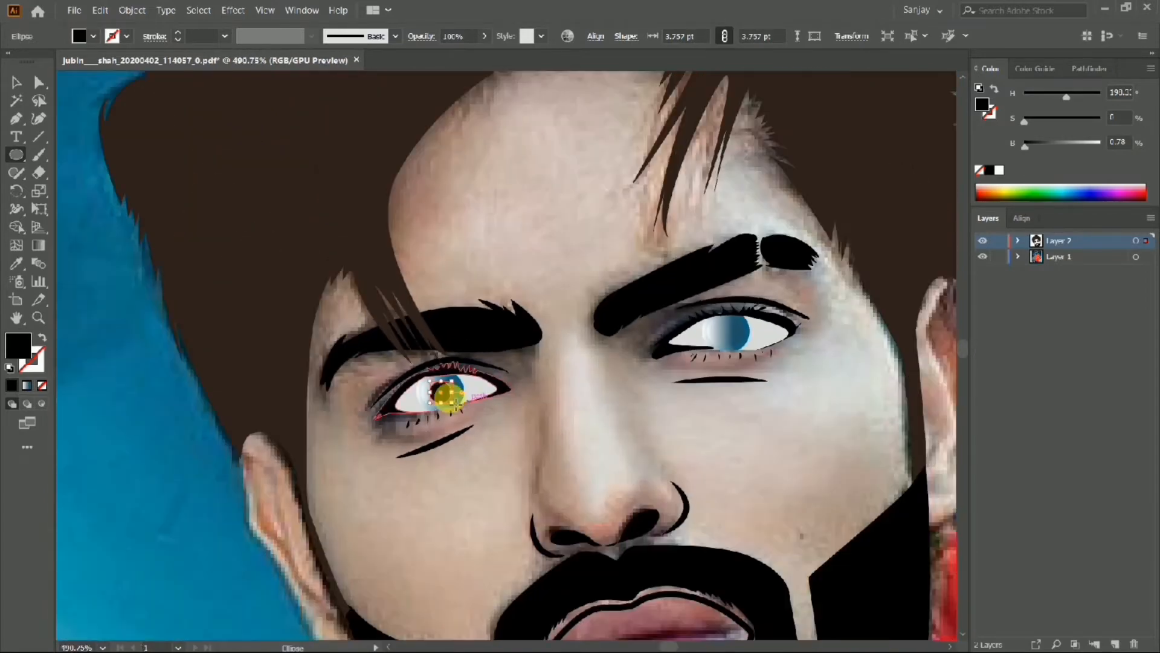
Duplicate the left eye's black pupil into the right eye and centre it on the iris.
key("v")
left_click_drag(446, 383, 512, 381)
left_click_drag(464, 402, 574, 377)
left_click_drag(803, 394, 574, 400)
left_click_drag(716, 327, 717, 327)
left_click_drag(735, 328, 870, 367)
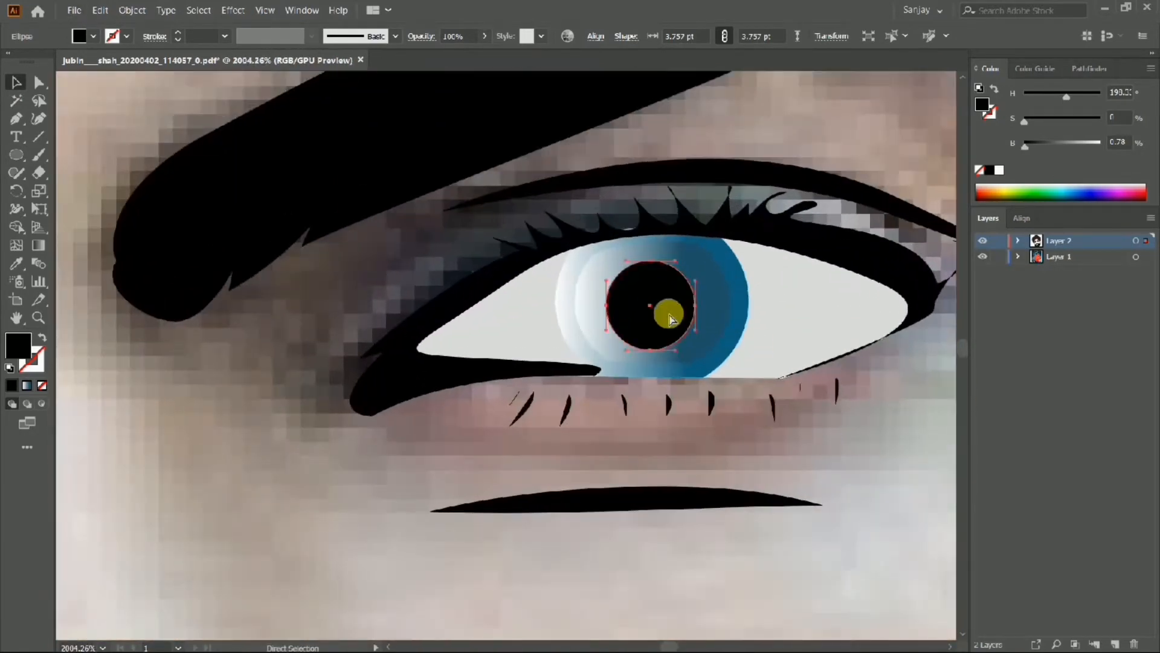
left_click_drag(668, 313, 667, 311)
left_click_drag(669, 310, 490, 308)
left_click_drag(290, 362, 491, 408)
left_click_drag(350, 285, 207, 298)
left_click(187, 300)
Make Layer 2 active and set the fill colour to white with 0% saturation and 100% brightness.
left_click_drag(440, 275, 584, 322)
left_click_drag(290, 298, 506, 302)
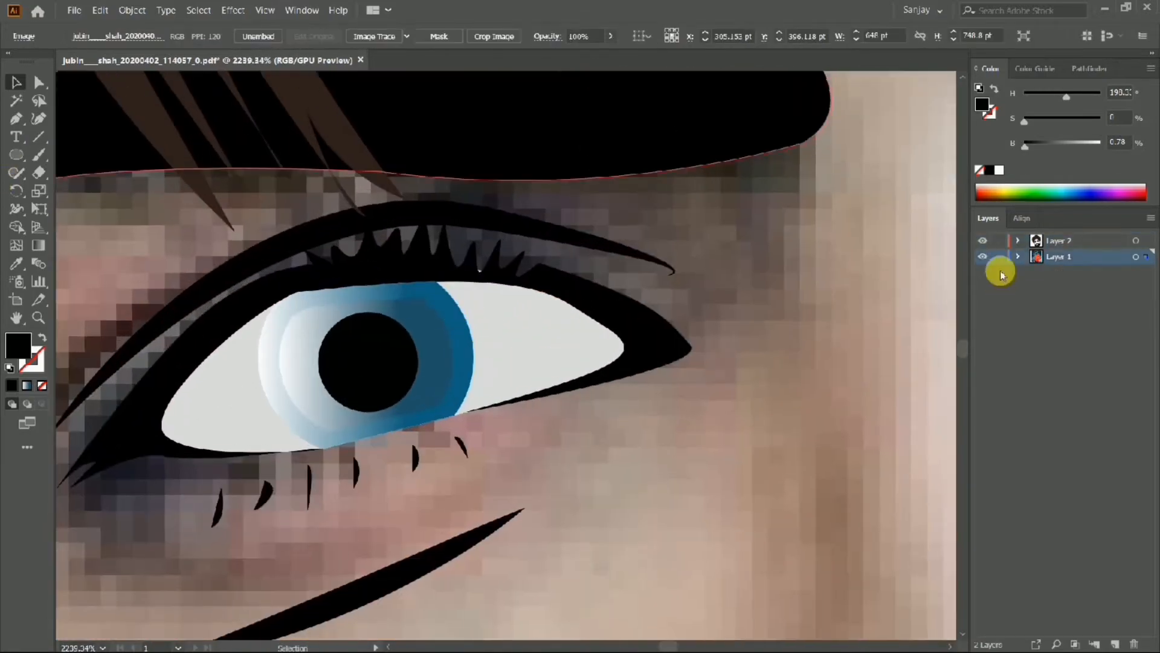
left_click(1055, 241)
double_click(18, 344)
left_click(383, 234)
left_click(724, 244)
Try to place a white highlight ellipse inside the left eye's pupil and undo it.
left_click_drag(317, 311, 417, 330)
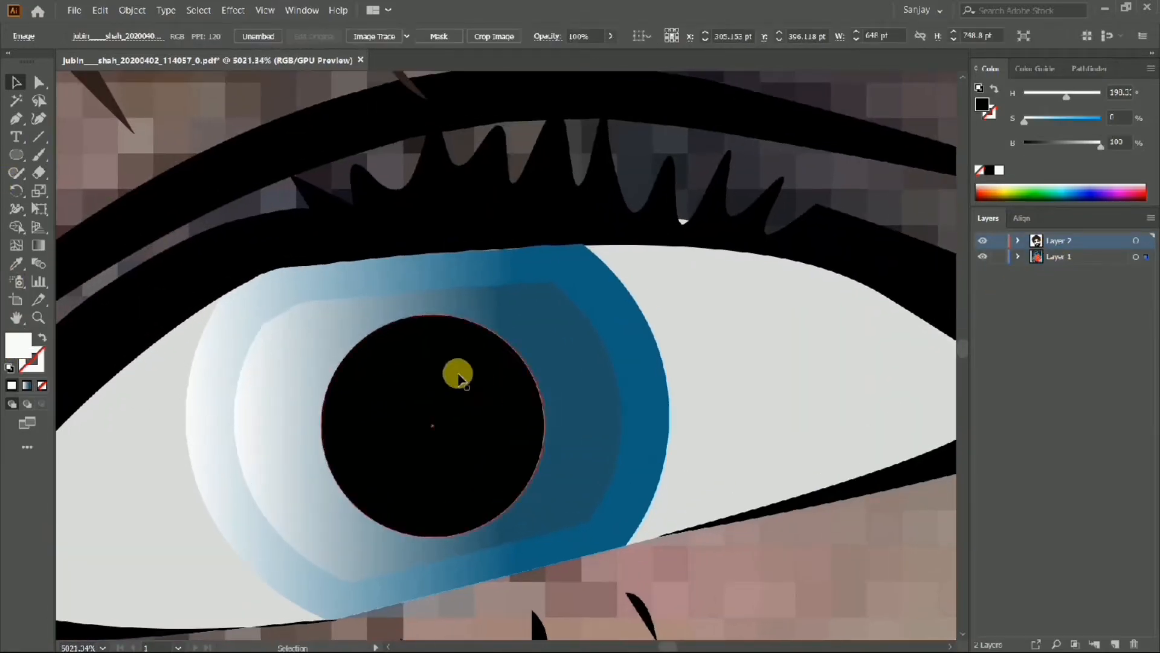
left_click(1059, 256)
left_click(21, 157)
left_click_drag(472, 385, 505, 363)
left_click(487, 347)
left_click(613, 362)
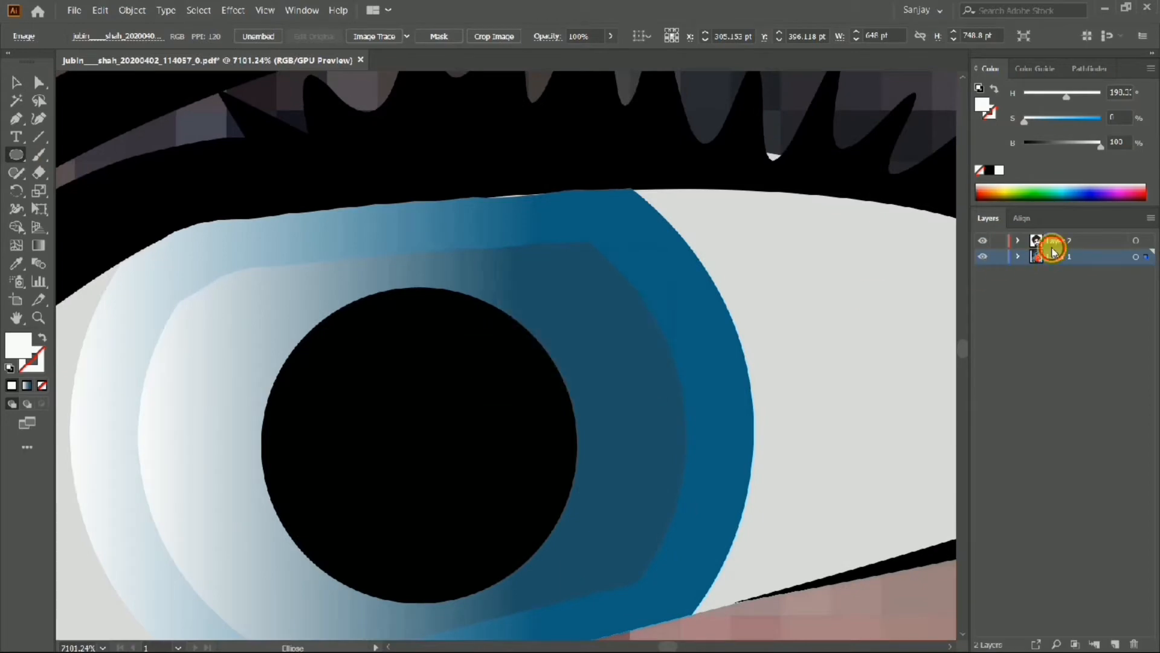
left_click(1056, 243)
left_click(448, 386)
left_click(614, 363)
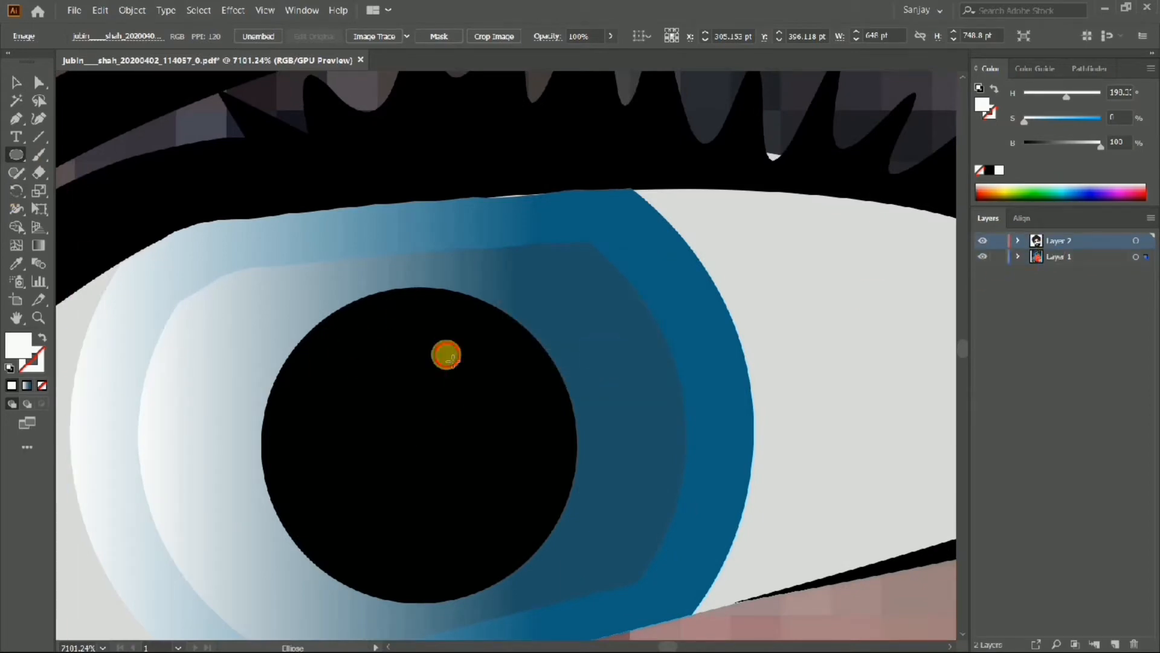
left_click(446, 354)
left_click(546, 362)
key("ctrl+z")
left_click_drag(543, 353, 380, 361)
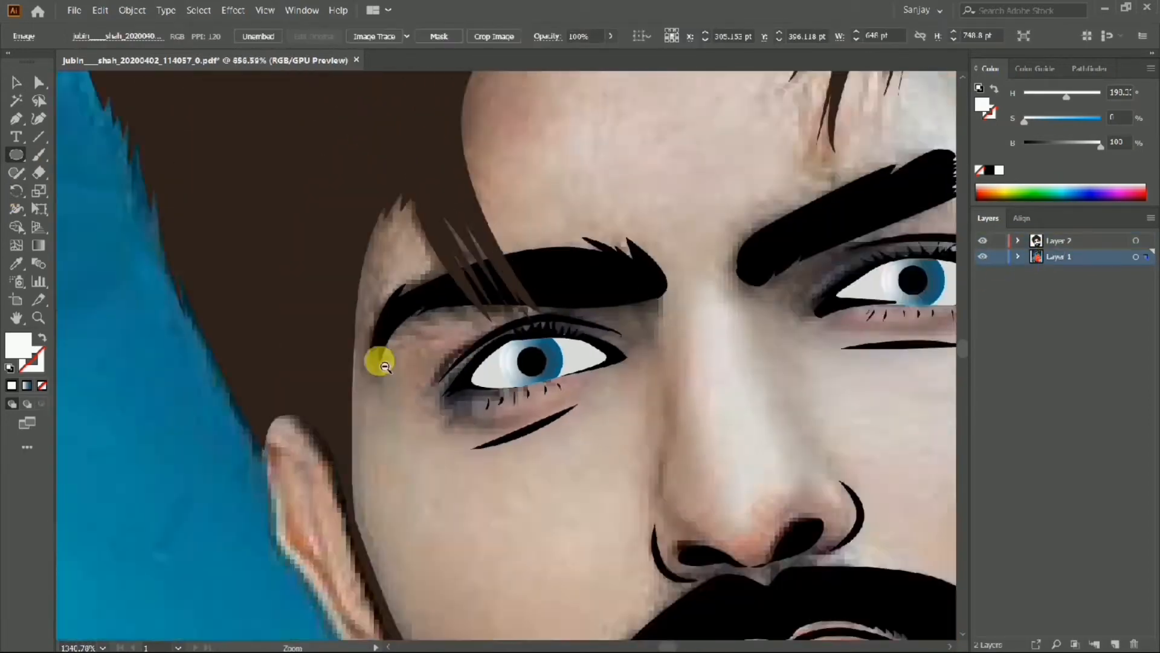
left_click_drag(686, 278, 766, 306)
left_click(1054, 244)
left_click_drag(477, 357, 603, 311)
left_click(549, 313)
left_click(590, 354)
left_click(518, 306)
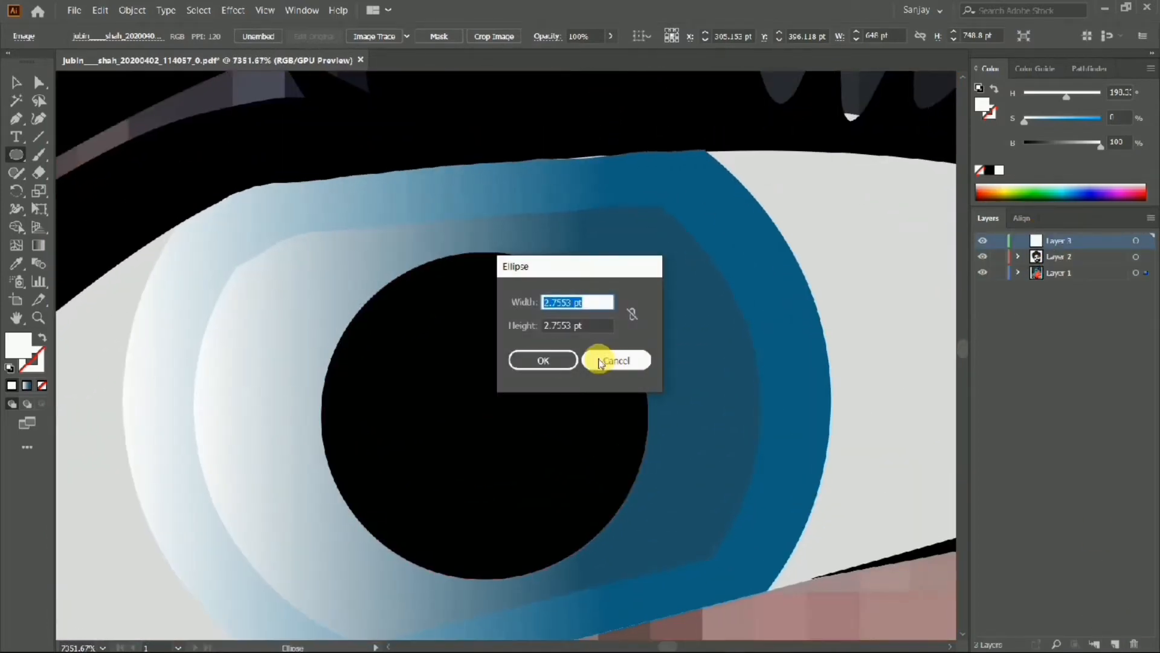
left_click(601, 360)
key("ctrl+z")
Choose the Ellipse tool and set the fill to bright blue with 96.79% saturation and 97.65% brightness.
left_click(1100, 241)
left_click(16, 82)
left_click_drag(17, 155, 86, 191)
double_click(18, 345)
left_click(568, 236)
left_click(740, 238)
Try to draw bright blue ellipses inside the left eye's pupil and undo them.
scroll(598, 290, "up", 1)
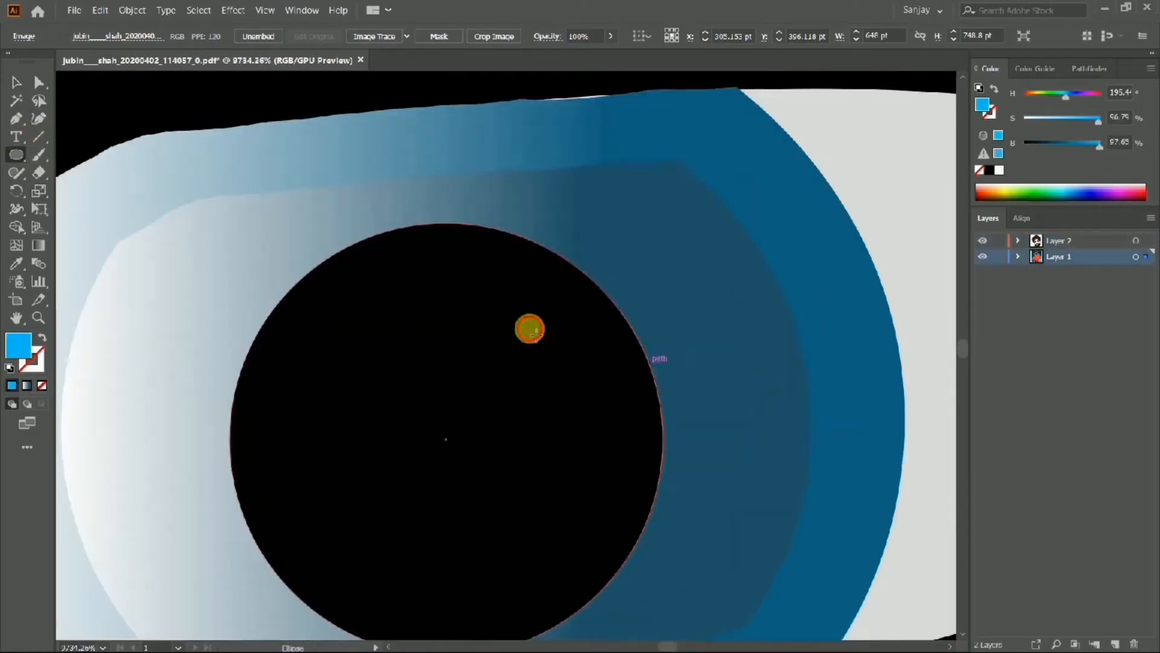
left_click(529, 328)
left_click(574, 351)
scroll(574, 349, "down", 3)
key("ctrl+z")
left_click_drag(553, 339, 564, 369)
scroll(562, 364, "up", 2)
key("ctrl+z")
left_click_drag(788, 313, 460, 305)
key("ctrl+z")
left_click_drag(689, 317, 867, 376)
Set the fill colour to near-white with hue 180°, 0.8% saturation and 97.65% brightness.
double_click(20, 342)
left_click(565, 240)
left_click(384, 237)
left_click(742, 240)
Try small near-white highlight ellipses in the left eye's pupil, including ones about 0.43 × 0.11 pt and 0.05 × 0.87 pt.
left_click_drag(802, 280, 861, 287)
left_click_drag(705, 314, 727, 352)
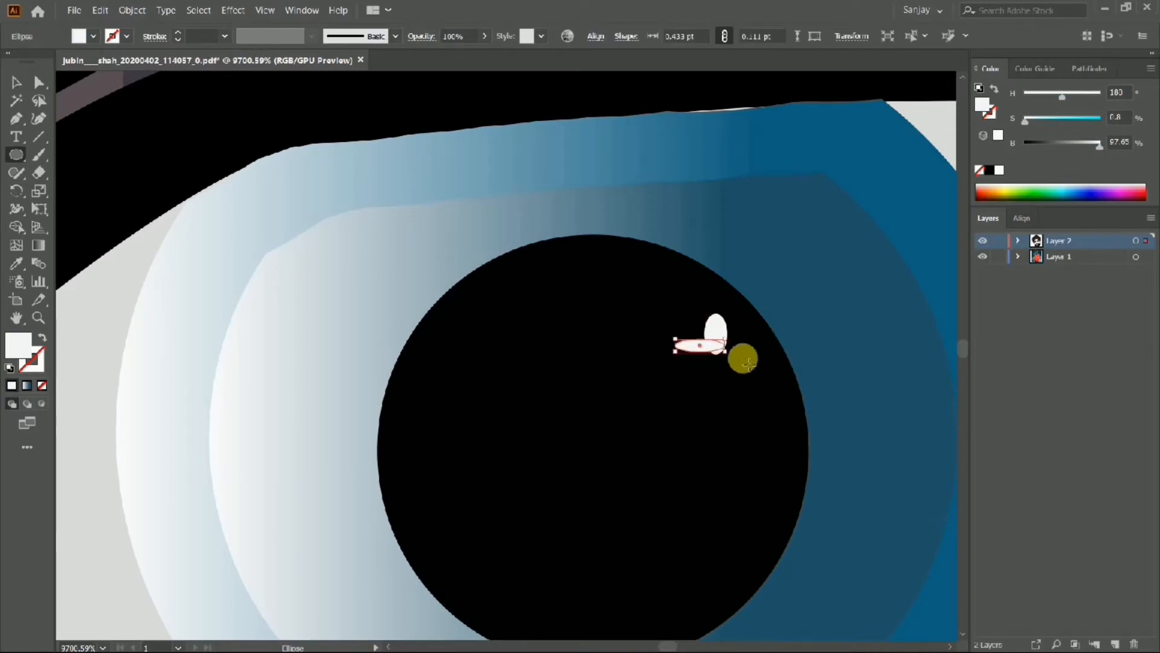
left_click_drag(670, 262, 663, 364)
left_click_drag(657, 335, 242, 331)
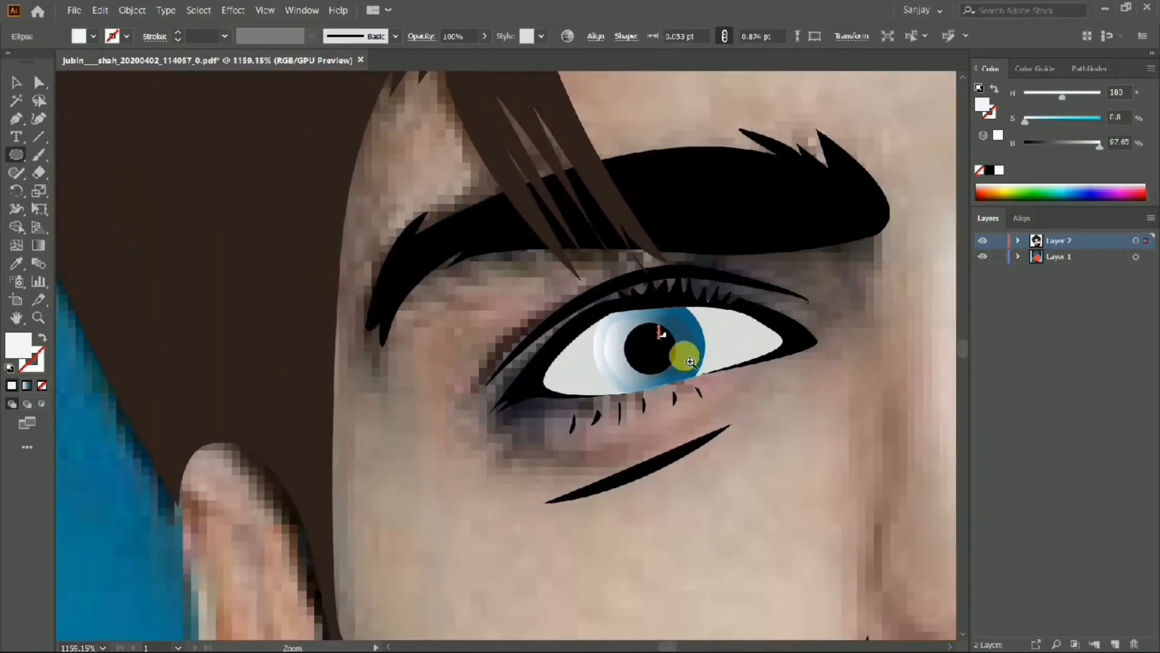
left_click_drag(685, 353, 996, 344)
left_click_drag(515, 258, 539, 238)
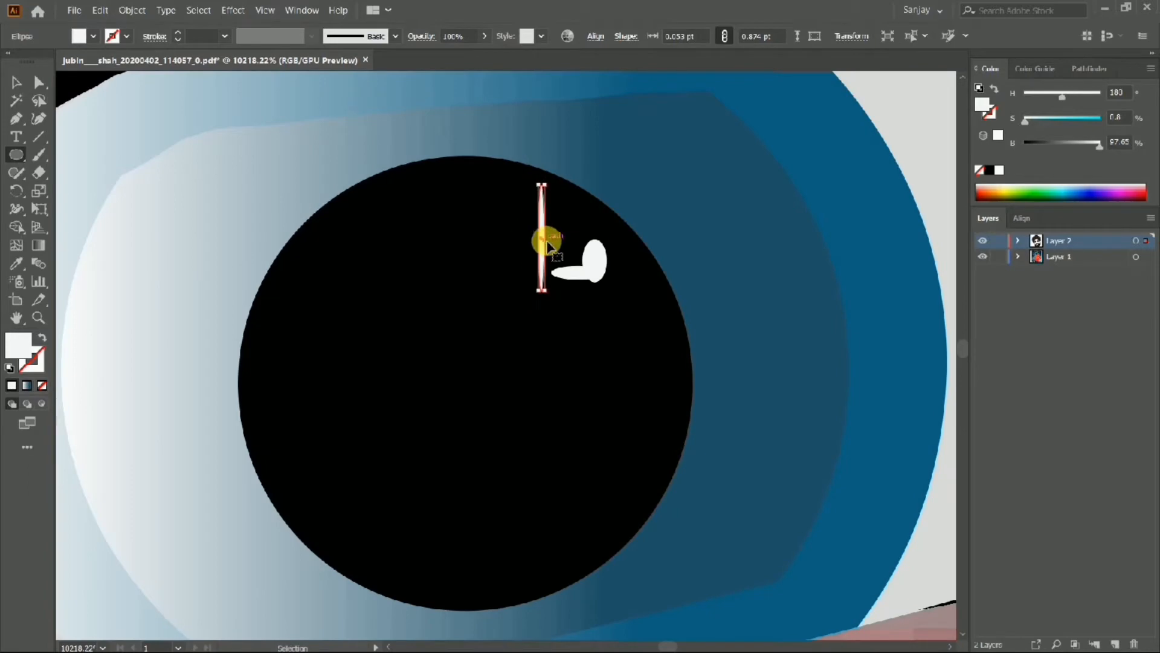
Try to adjust the thin highlight ellipse and undo the highlights drawn in the left eye's pupil.
left_click_drag(547, 290, 557, 291)
left_click_drag(587, 308, 401, 249)
left_click_drag(626, 266, 480, 280)
left_click_drag(700, 291, 637, 353)
left_click_drag(683, 241, 301, 329)
key("ctrl+z")
key("ctrl+z")
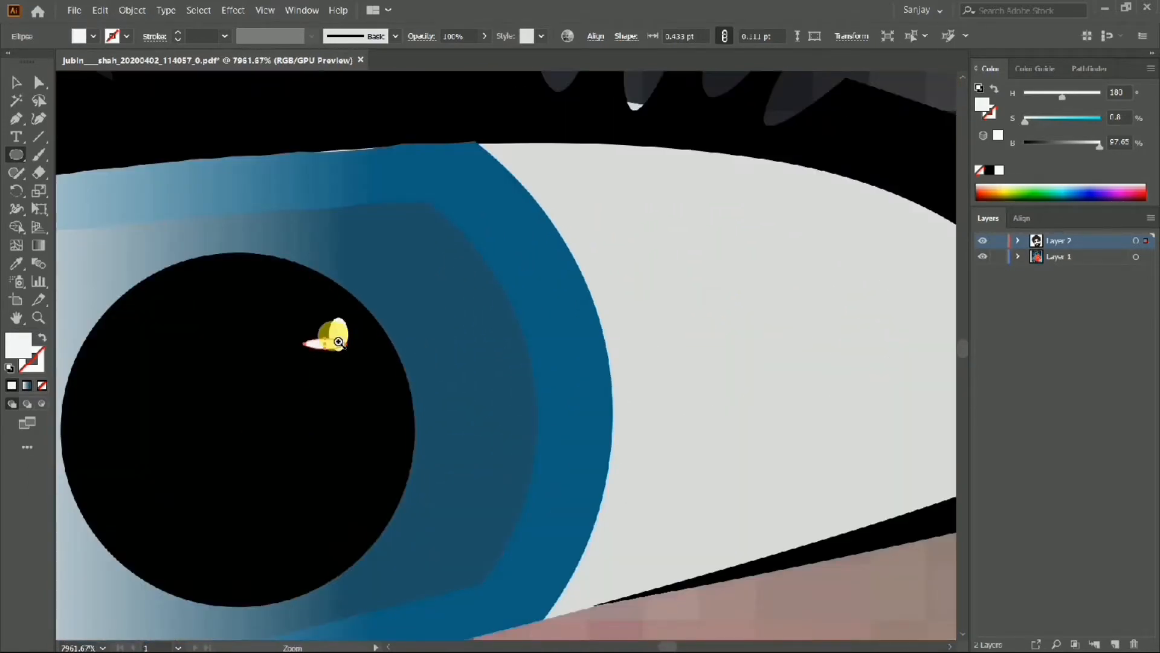
key("ctrl+z")
key("ctrl+z")
Draw overlapping near-white highlight ellipses in the left eye's pupil, including one about 0.41 × 0.48 pt.
mouse_move(208, 380)
left_mouse_down()
mouse_move(267, 378)
mouse_move(272, 423)
mouse_move(347, 439)
mouse_move(373, 469)
mouse_move(257, 465)
left_mouse_up()
scroll(266, 378, "down", 2)
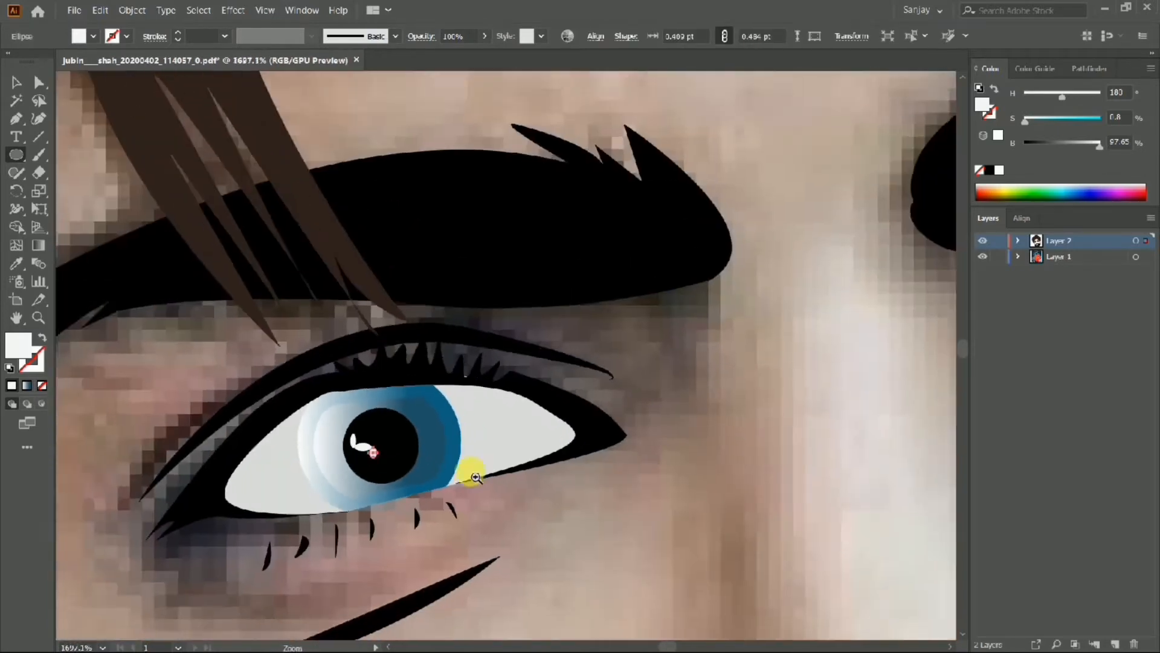
left_click_drag(471, 474, 406, 476)
Draw matching near-white highlight ellipses in the right eye's pupil, including one about 0.64 × 0.45 pt, and deselect them.
mouse_move(562, 483)
left_mouse_down()
mouse_move(433, 477)
mouse_move(329, 430)
left_mouse_up()
left_click_drag(677, 343, 776, 345)
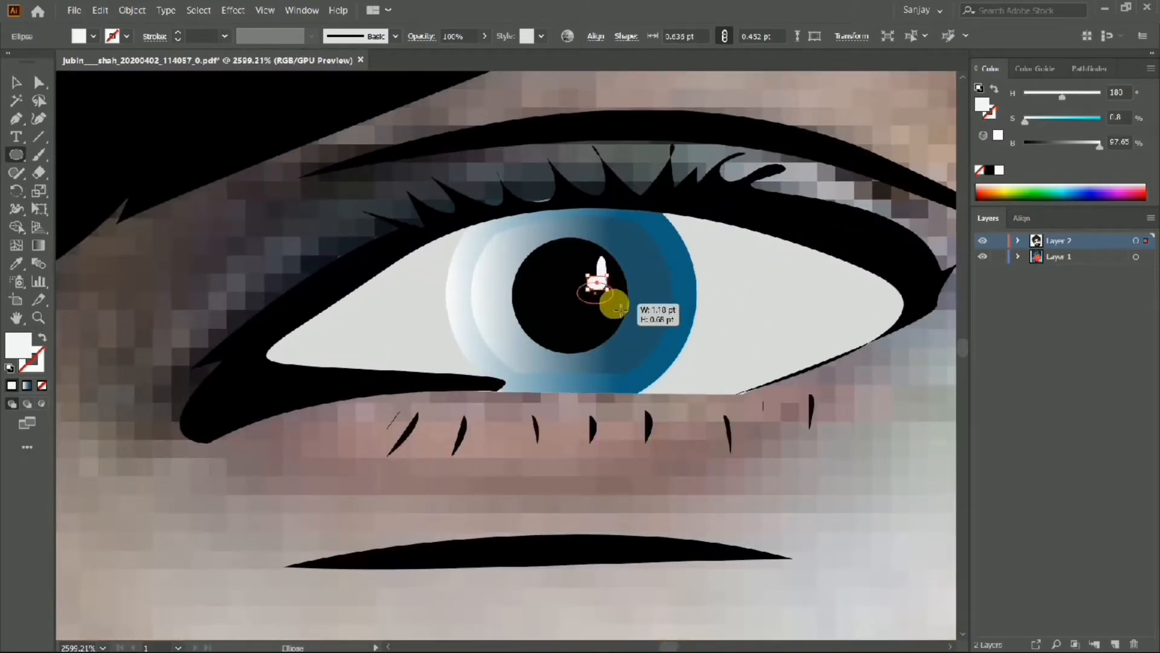
left_click_drag(621, 309, 621, 310)
left_click_drag(606, 290, 218, 348)
left_click_drag(622, 367, 673, 371)
key("v")
left_click(148, 308)
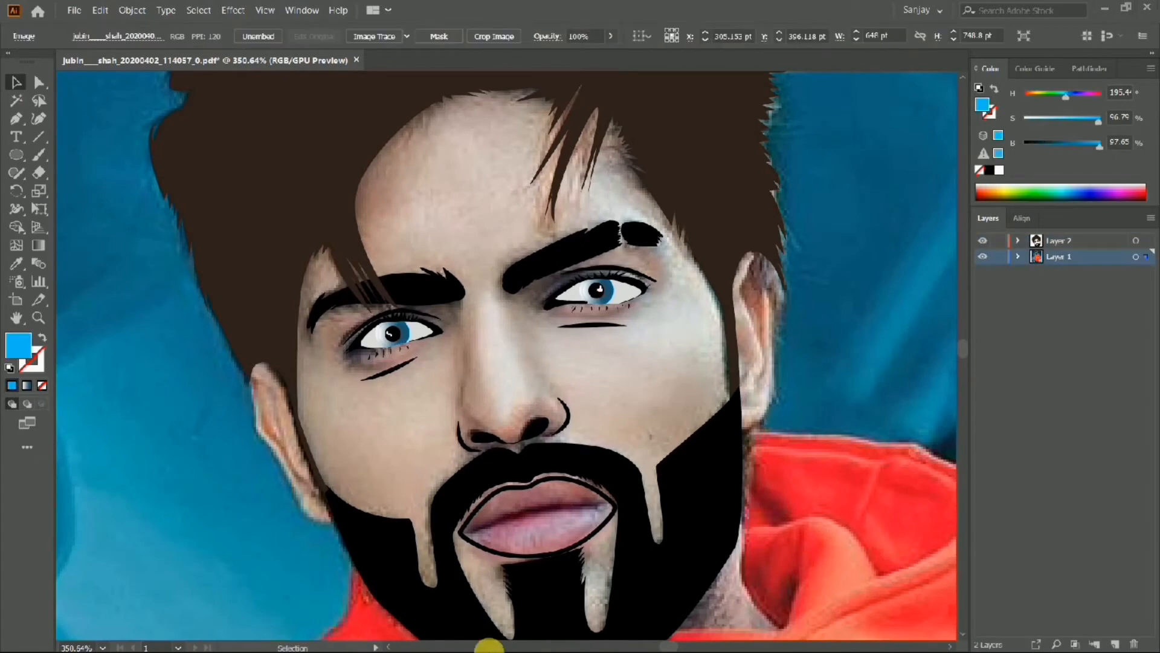
key("super")
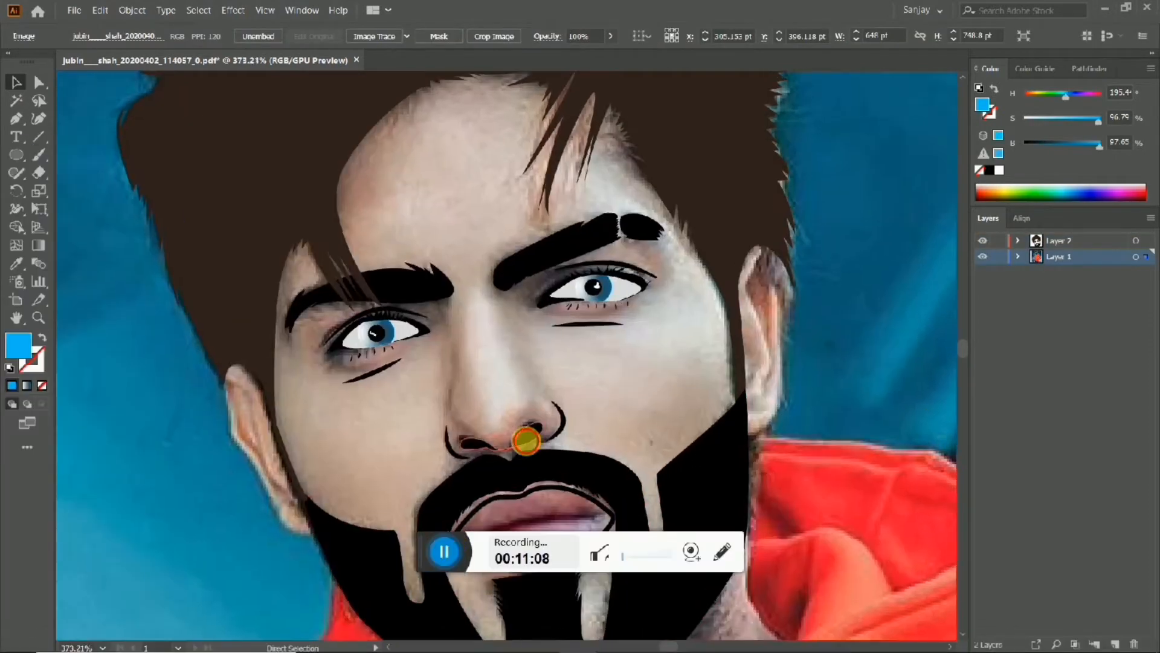
left_click_drag(529, 432, 460, 430)
Sample the skin tone from the photo's forehead as the fill colour.
left_click(1065, 240)
left_click_drag(731, 362, 678, 348)
double_click(18, 350)
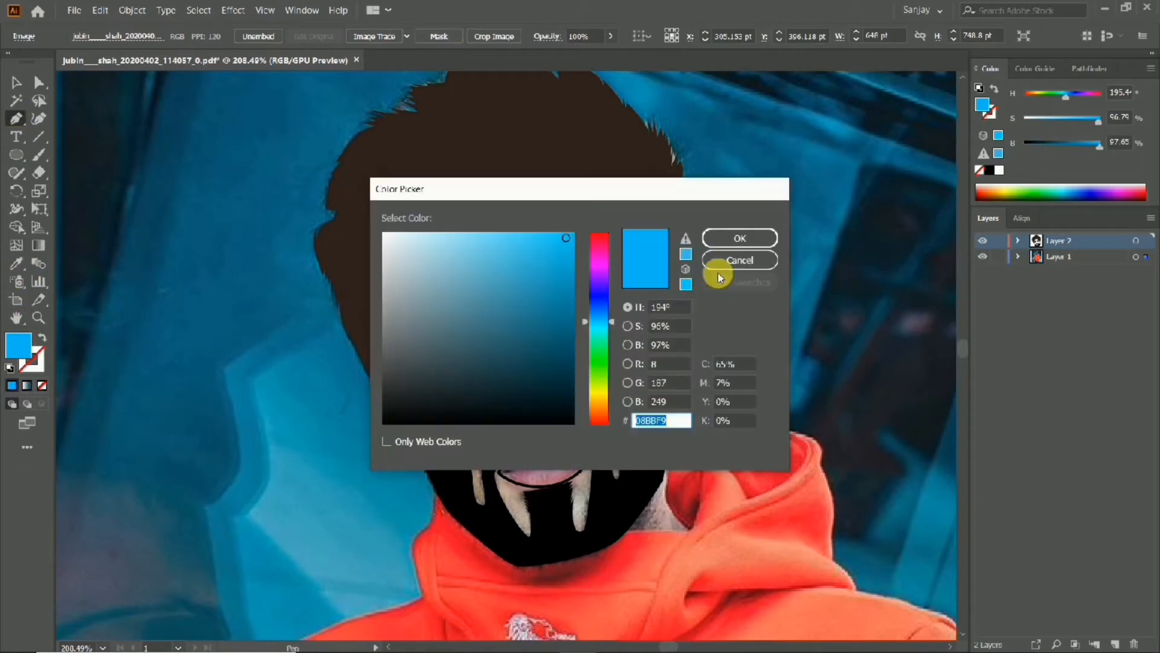
left_click(740, 262)
left_click(484, 275)
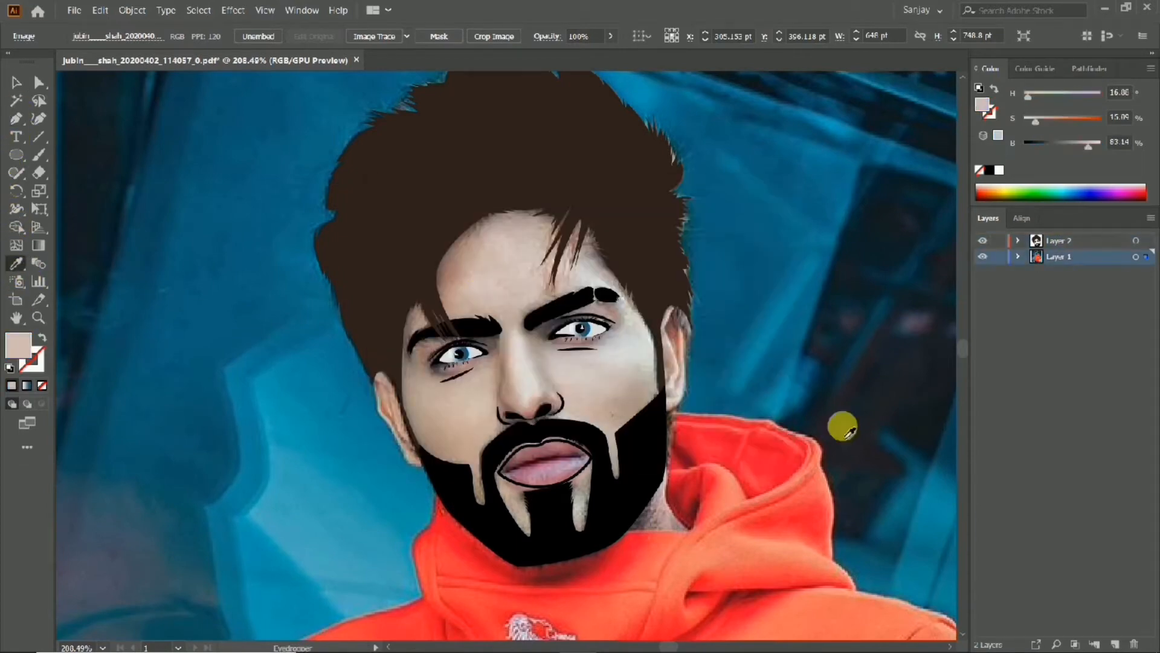
Add a new layer between Layer 2 and Layer 1 and set the fill to peach with 41.96% saturation and 100% brightness.
double_click(23, 340)
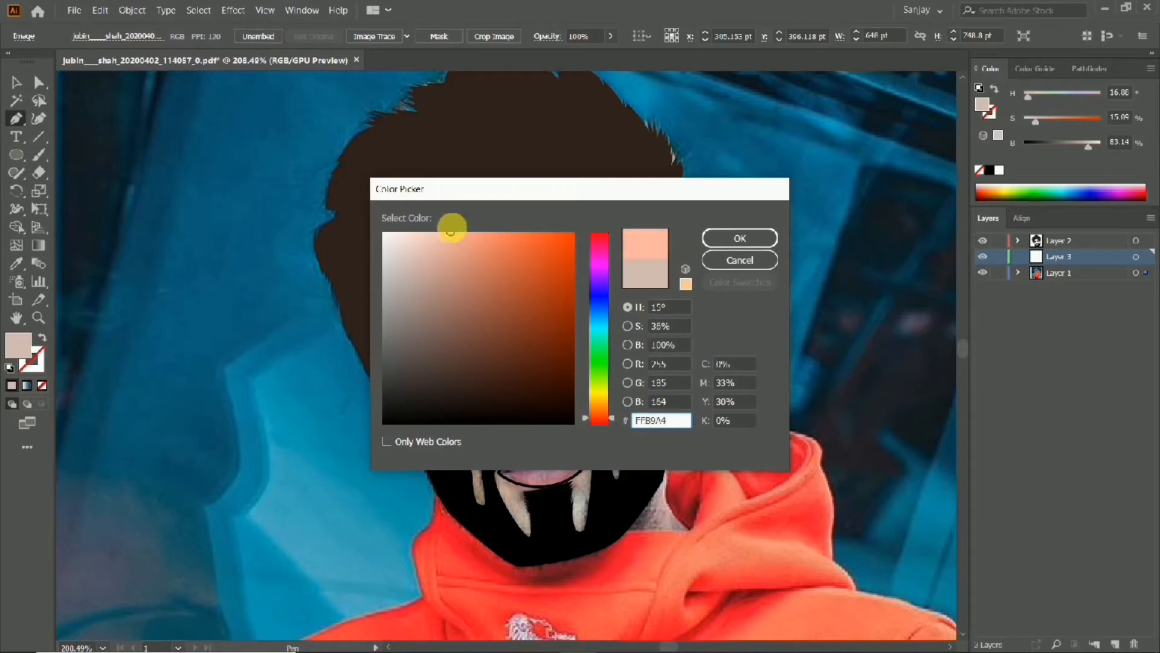
left_click(740, 238)
scroll(513, 293, "up", 1)
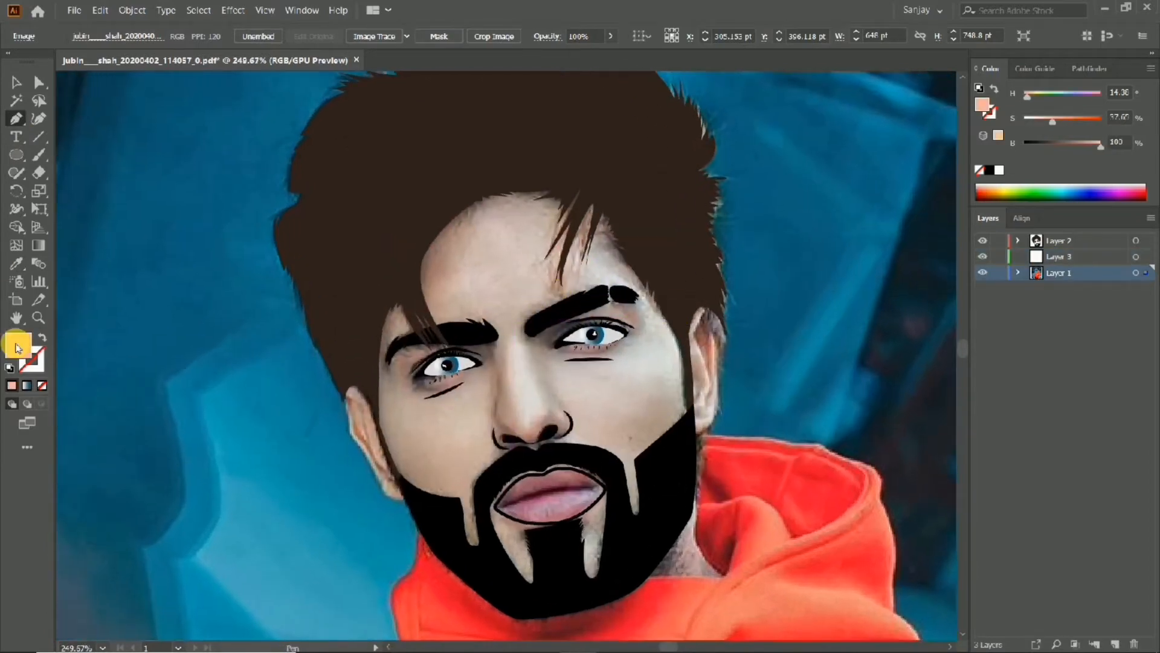
double_click(20, 345)
left_click(479, 230)
left_click(738, 238)
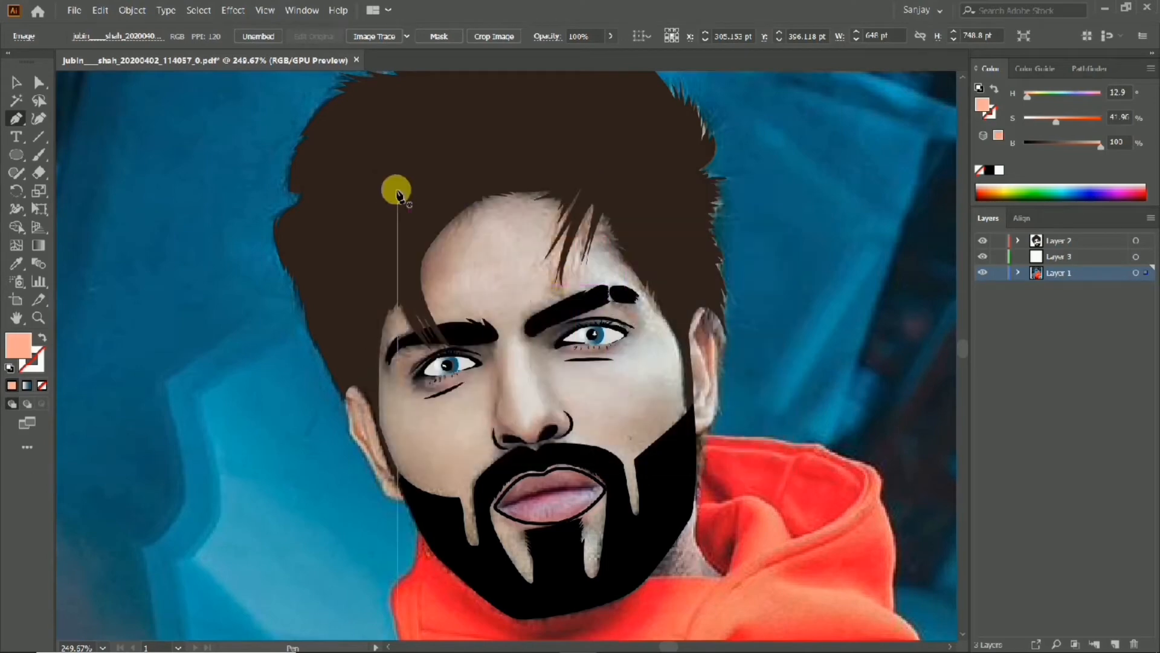
Try to outline the forehead along the hairline with a peach-filled Pen path and undo it.
left_click(390, 228)
left_click_drag(544, 180, 678, 268)
left_click(680, 297)
left_click(708, 288)
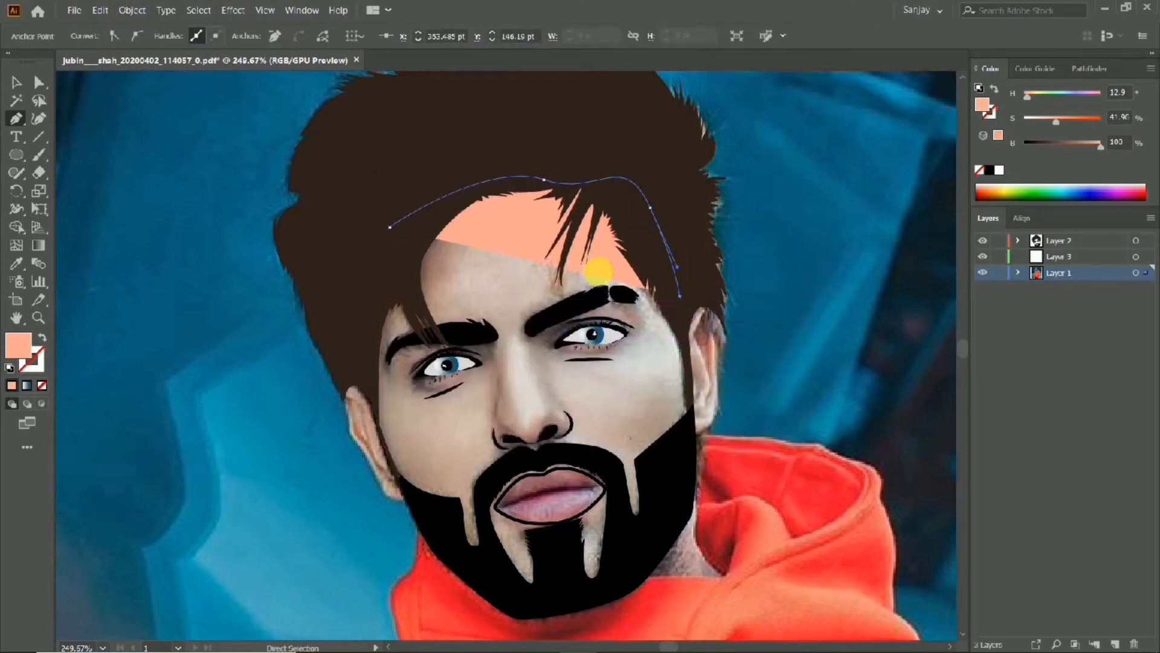
key("ctrl+z")
key("ctrl+z")
key("ctrl+z")
key("ctrl+z")
left_click(1041, 241)
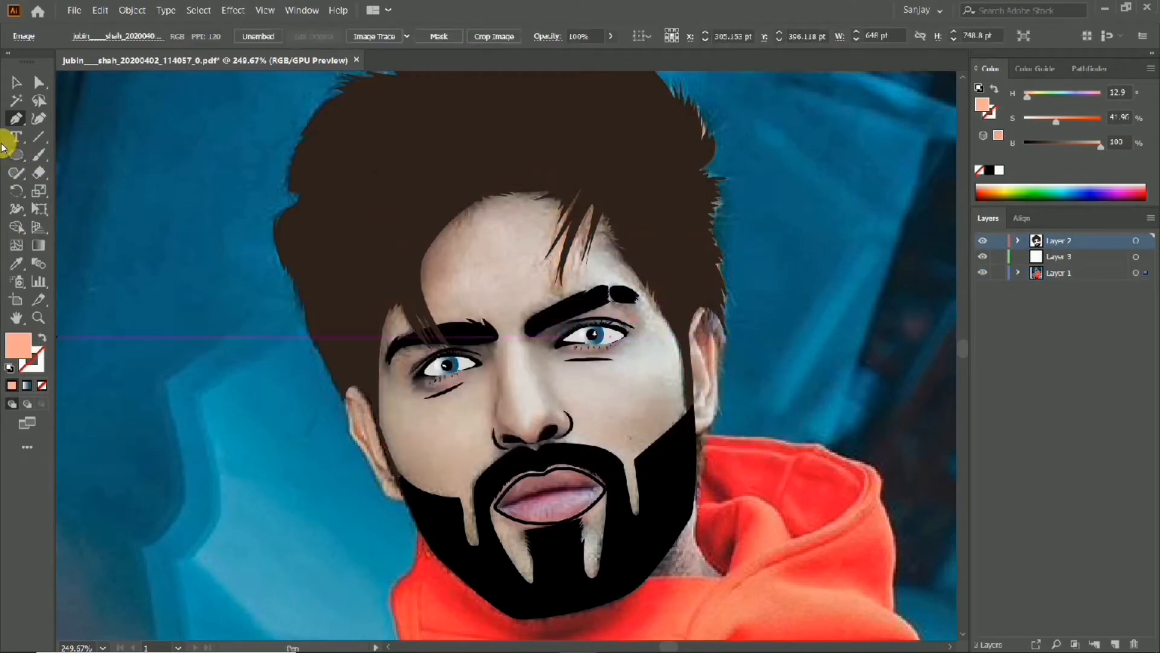
scroll(695, 339, "up", 2)
left_click(665, 303)
scroll(708, 300, "up", 2)
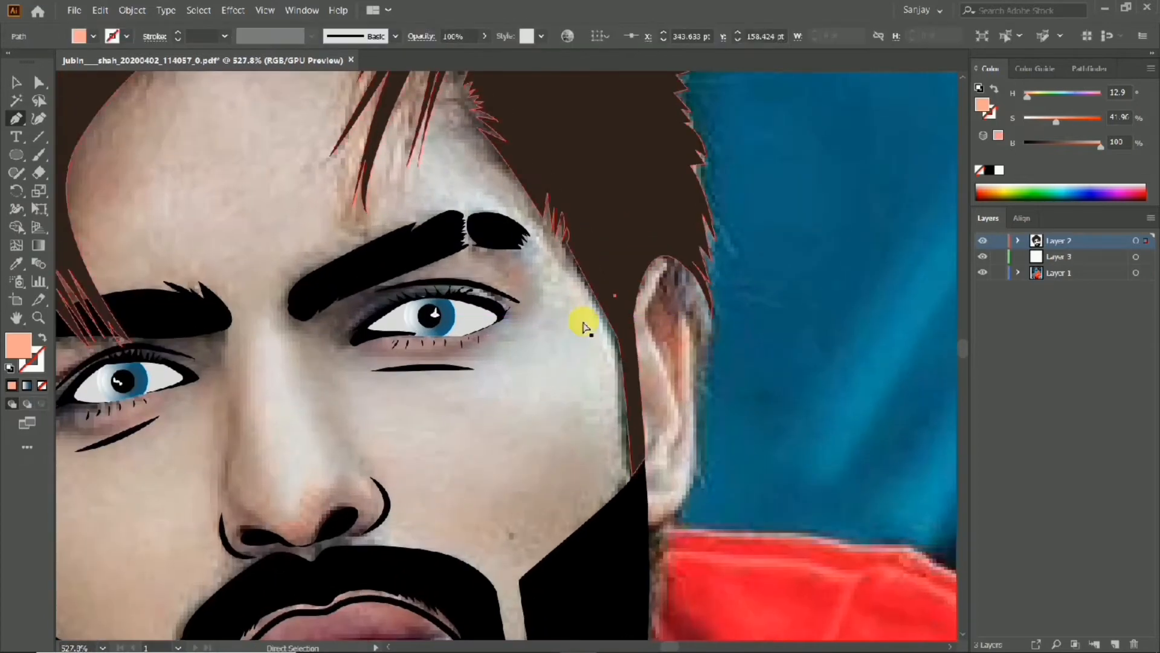
key("ctrl+z")
Set new paths to have a black stroke and no fill.
double_click(23, 349)
left_click_drag(504, 398, 507, 426)
left_click(738, 238)
left_click(42, 338)
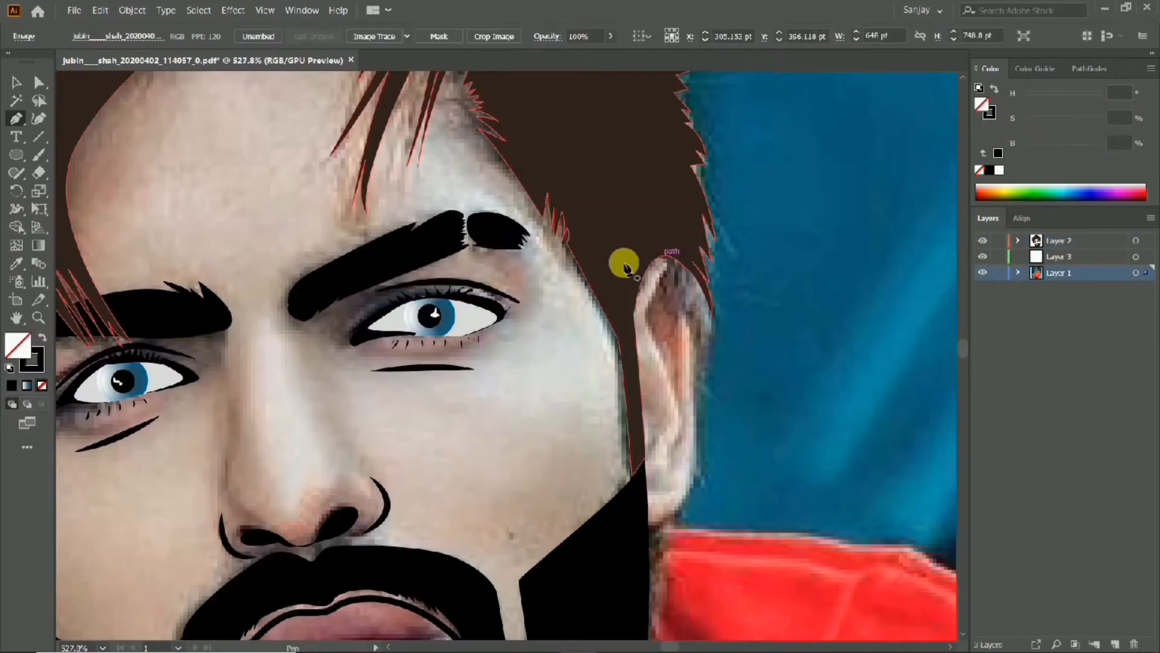
Trace the outer edge of the right ear with a curved Pen path from the hair down to the beard.
left_click(619, 263)
mouse_move(689, 244)
left_mouse_down()
mouse_move(699, 293)
mouse_move(705, 279)
left_mouse_up()
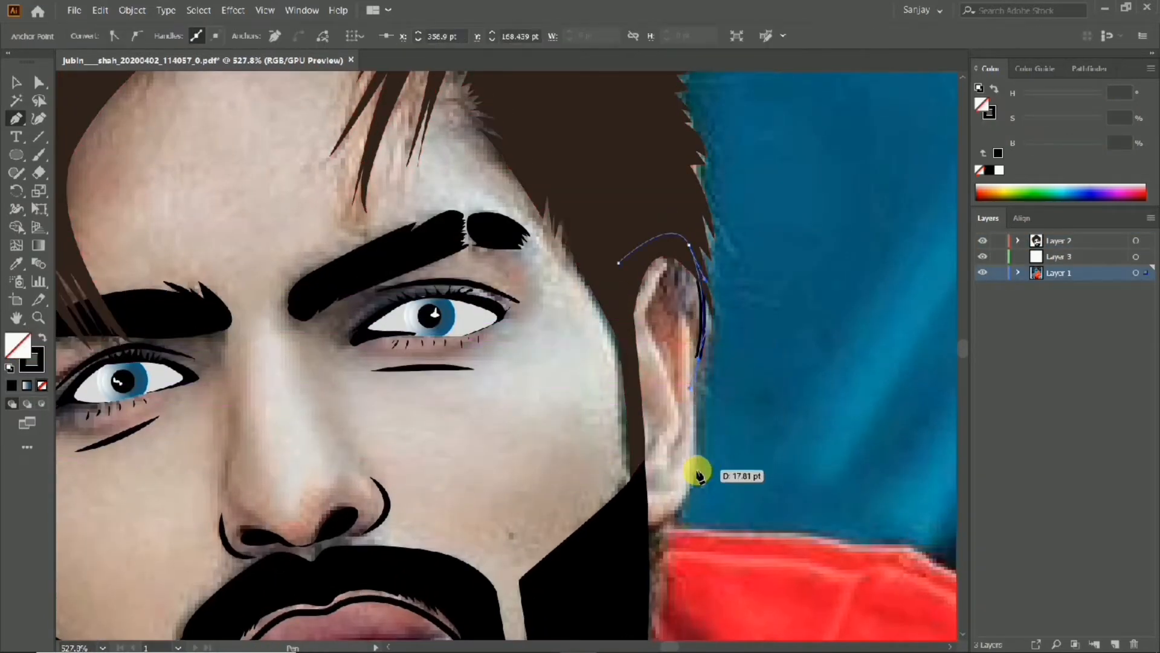
left_click_drag(695, 471, 690, 486)
left_click_drag(641, 535, 592, 542)
key("Escape")
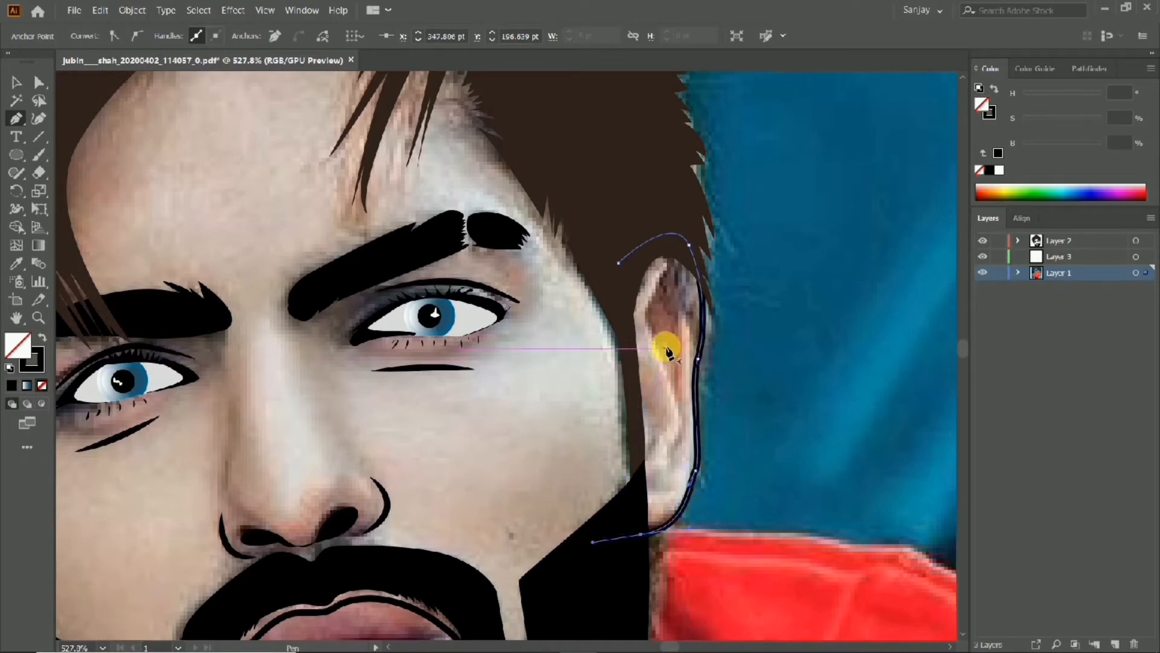
Draw three separate inner contour strokes in the right ear: the upper fold, the middle curve and a short earlobe line.
left_click(645, 312)
left_click_drag(676, 273, 680, 312)
left_click(682, 355)
key("Escape")
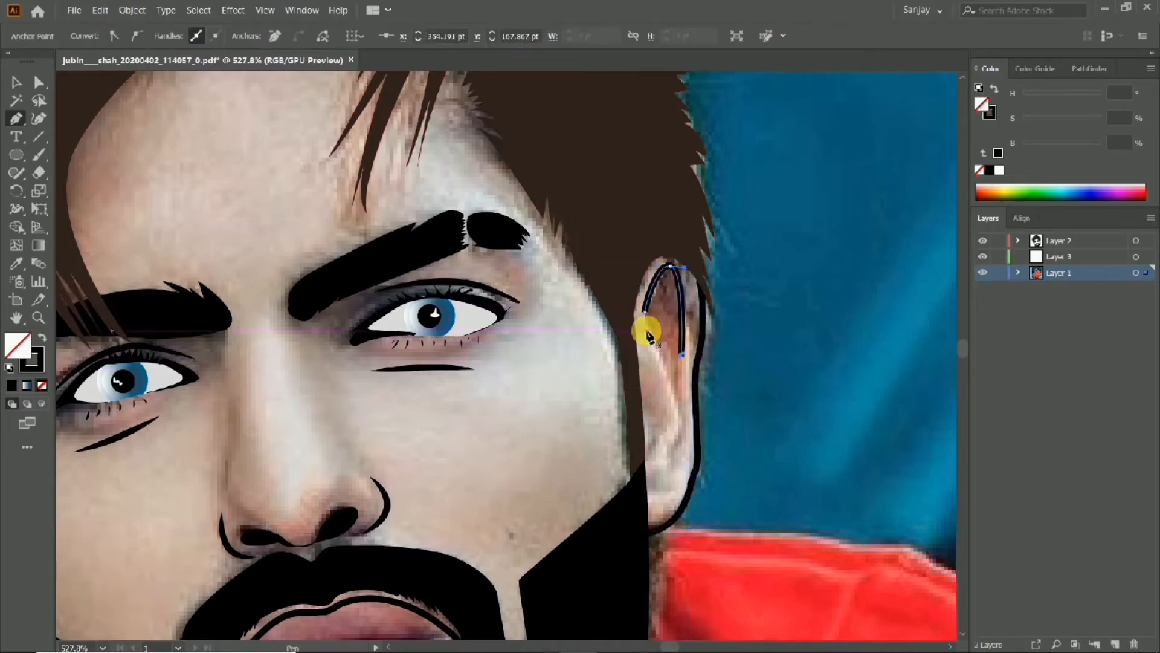
left_click(645, 331)
left_click_drag(674, 398, 676, 416)
left_click(661, 448)
key("Escape")
left_click(675, 470)
left_click_drag(664, 492, 653, 493)
key("Escape")
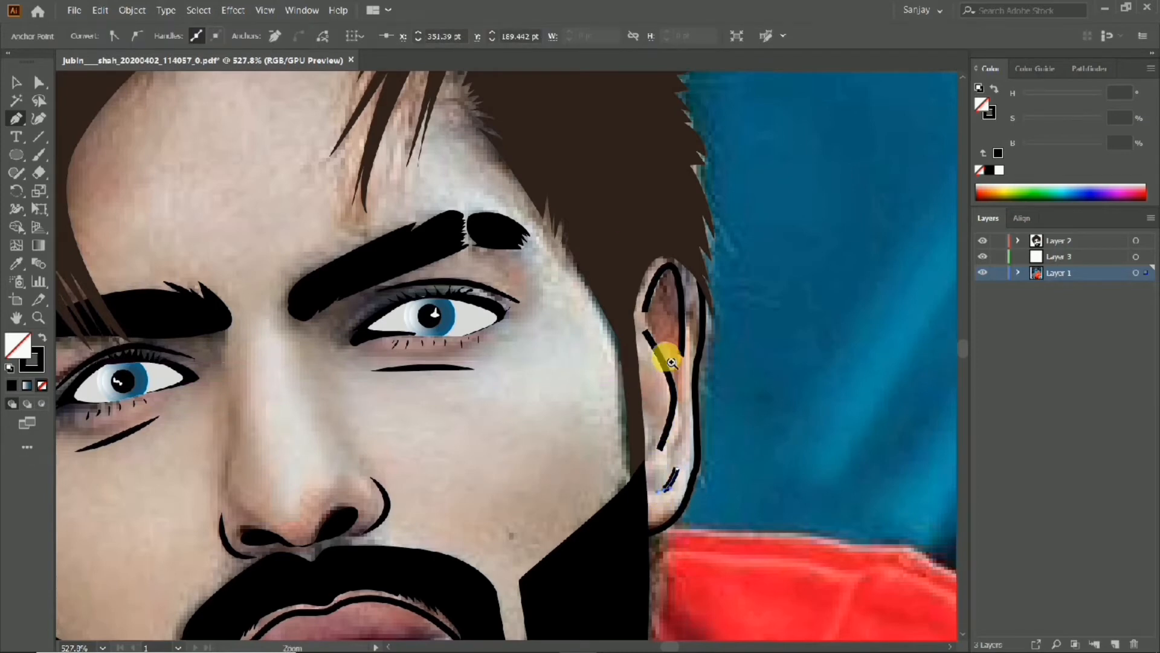
Undo the outline and inner contour strokes drawn for the right ear on Layer 1.
key("ctrl+space")
left_click_drag(929, 295, 418, 422)
key("ctrl+z")
key("ctrl+z")
key("ctrl+z")
key("ctrl+z")
key("ctrl+z")
key("ctrl+z")
key("ctrl+z")
key("ctrl+z")
key("ctrl+z")
key("ctrl+z")
key("ctrl+z")
key("ctrl+z")
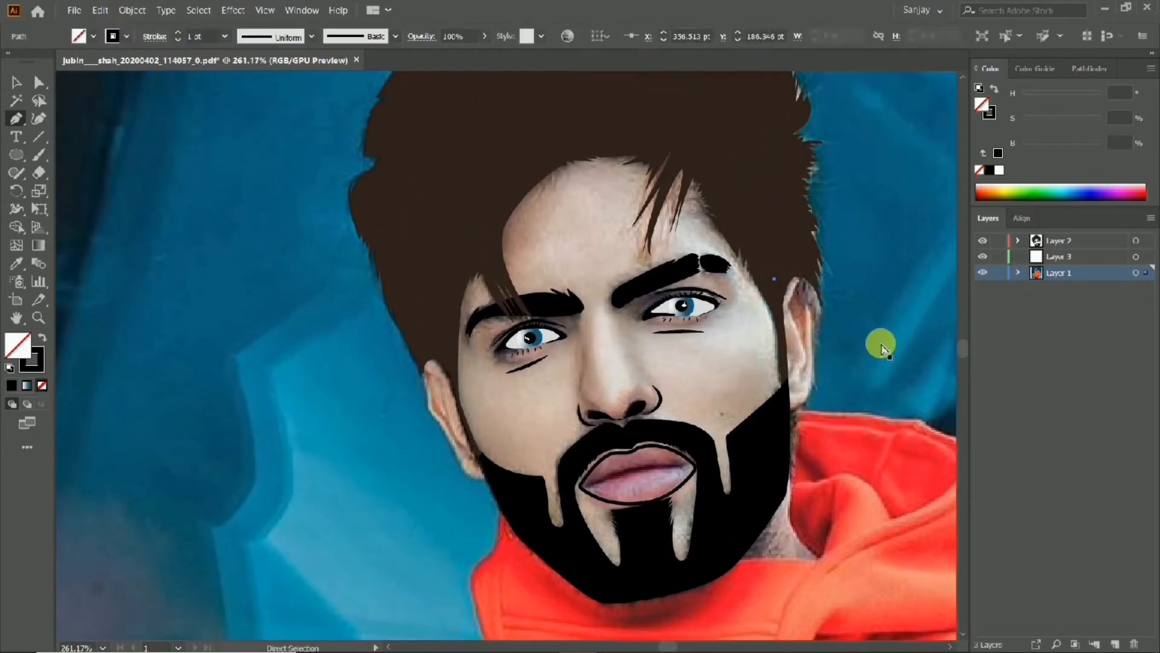
Make Layer 2 active and trace the right ear's outer edge with a curved Pen path from the hair down to the beard.
left_click(1058, 241)
key("ctrl+space")
left_click_drag(795, 360, 708, 280)
left_click(627, 270)
left_click_drag(678, 219, 694, 233)
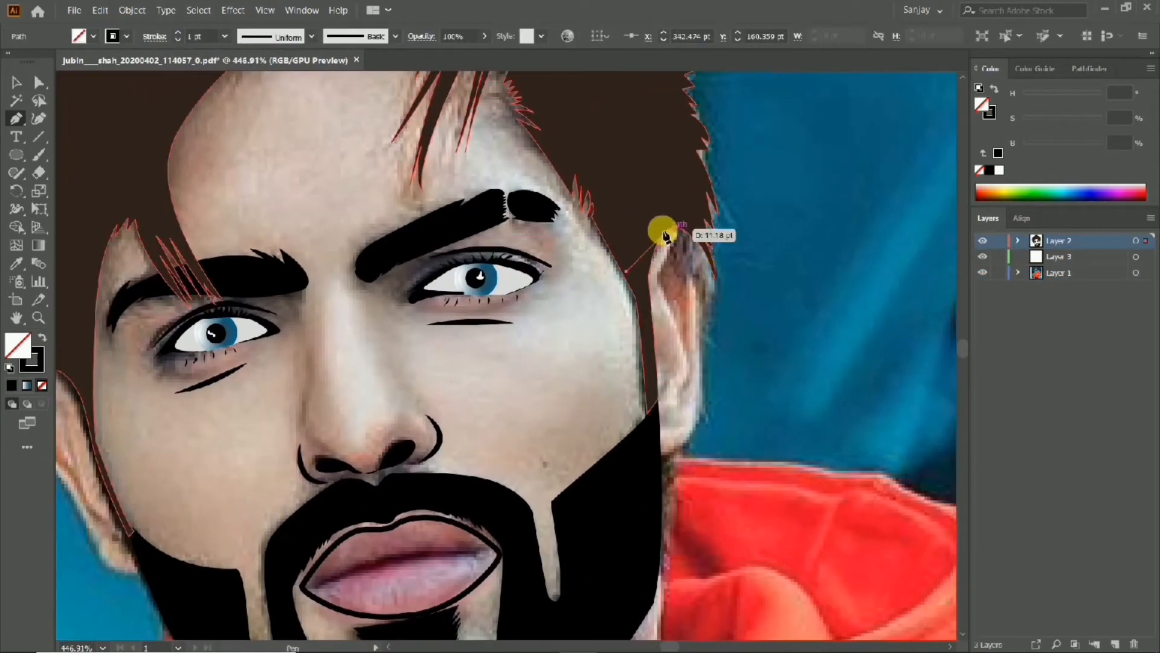
left_click_drag(709, 310, 695, 341)
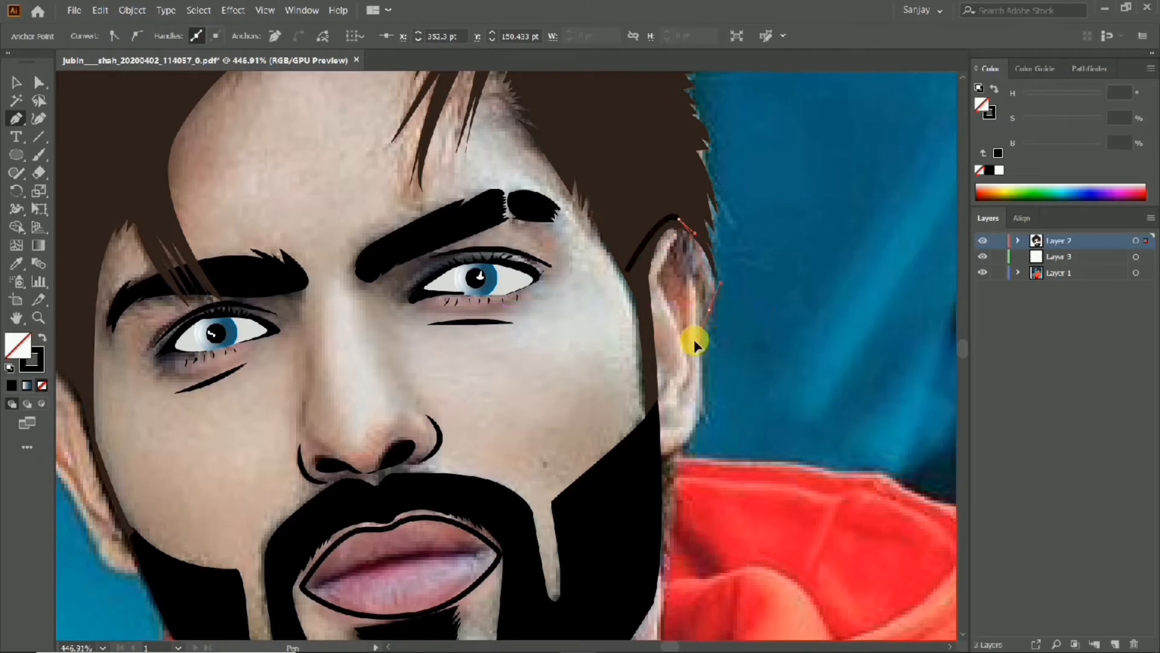
left_click_drag(704, 443, 600, 487)
left_click(706, 416)
key("Escape")
Draw two inner contour strokes in the right ear: the upper fold and the long curve running down towards the earlobe.
left_click_drag(675, 245, 692, 252)
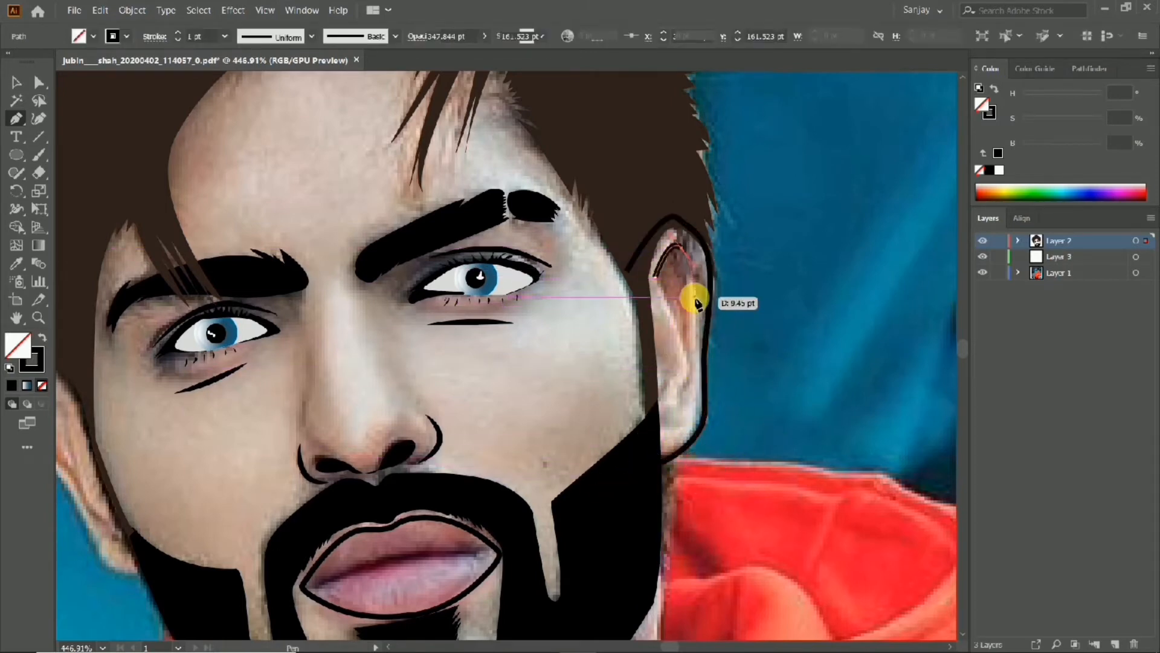
left_click(698, 297)
key("Escape")
left_click(686, 298)
left_click_drag(687, 343, 687, 361)
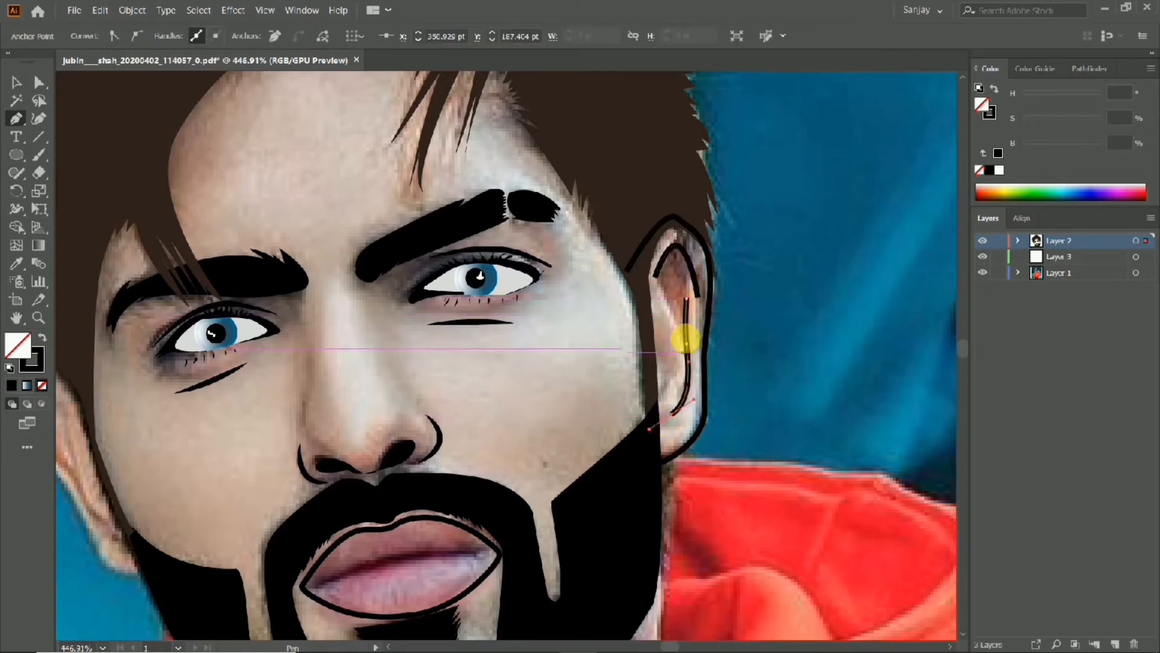
key("Escape")
Draw a small closed shape for the right ear's opening and give it a black fill with no stroke.
left_click(665, 373)
left_click(662, 337)
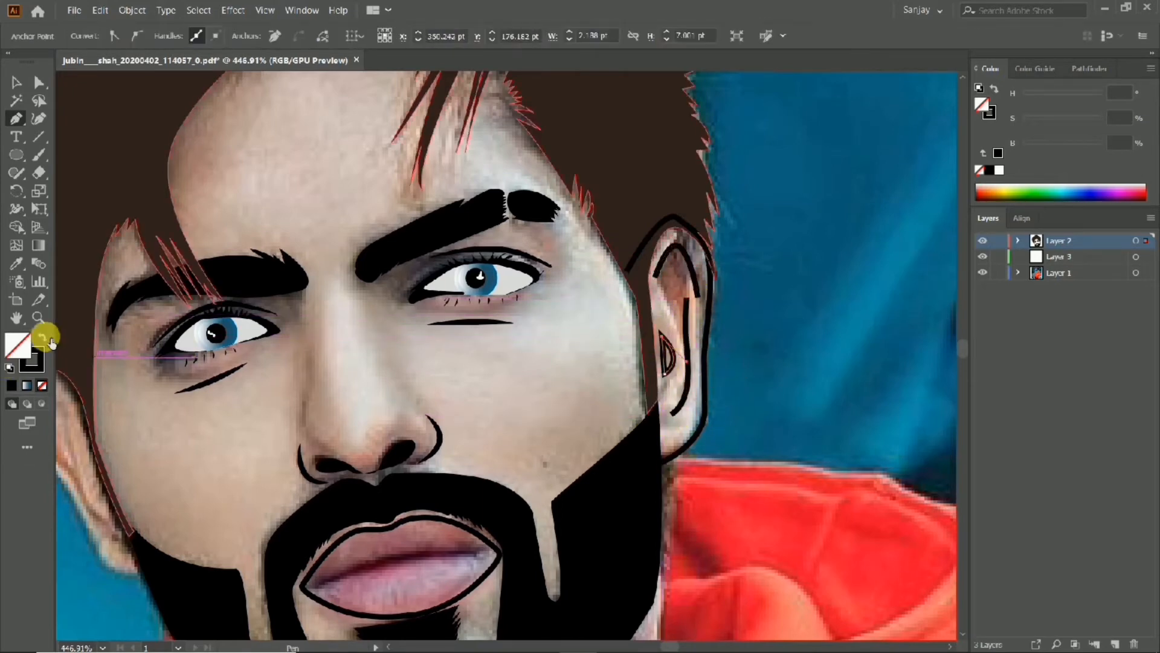
left_click(42, 337)
scroll(285, 306, "down", 3)
scroll(223, 327, "up", 3)
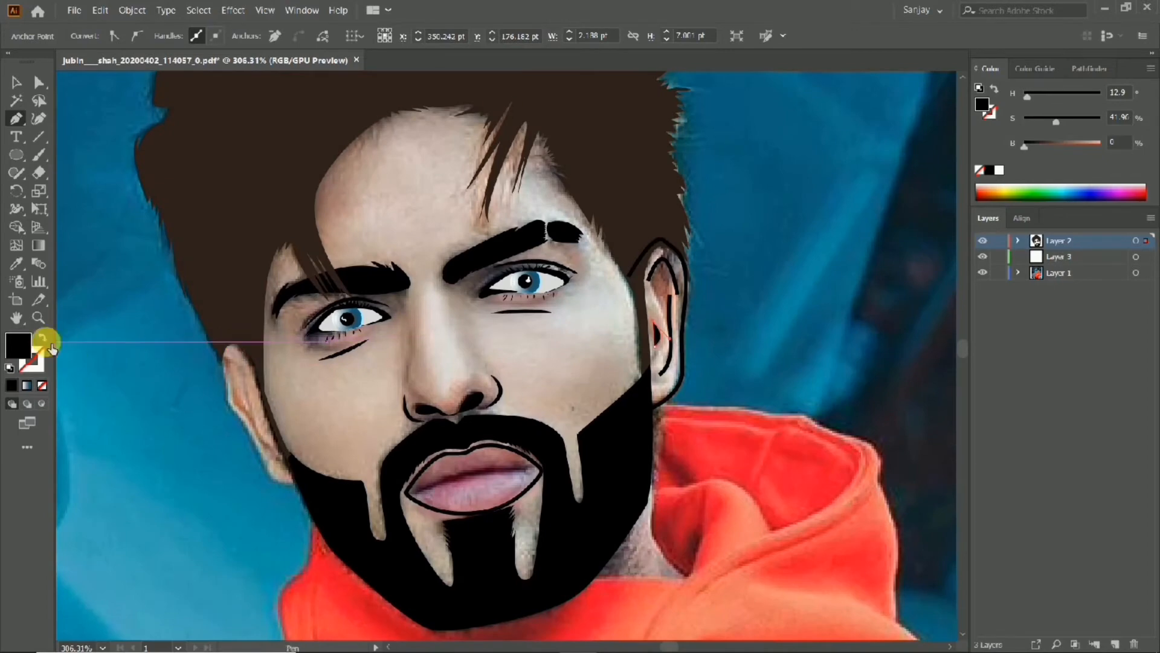
Trace the left ear's outer edge with a black-filled Pen path from the hair down around the earlobe to the beard.
scroll(128, 370, "up", 3)
left_click(312, 333)
left_click_drag(267, 332, 259, 351)
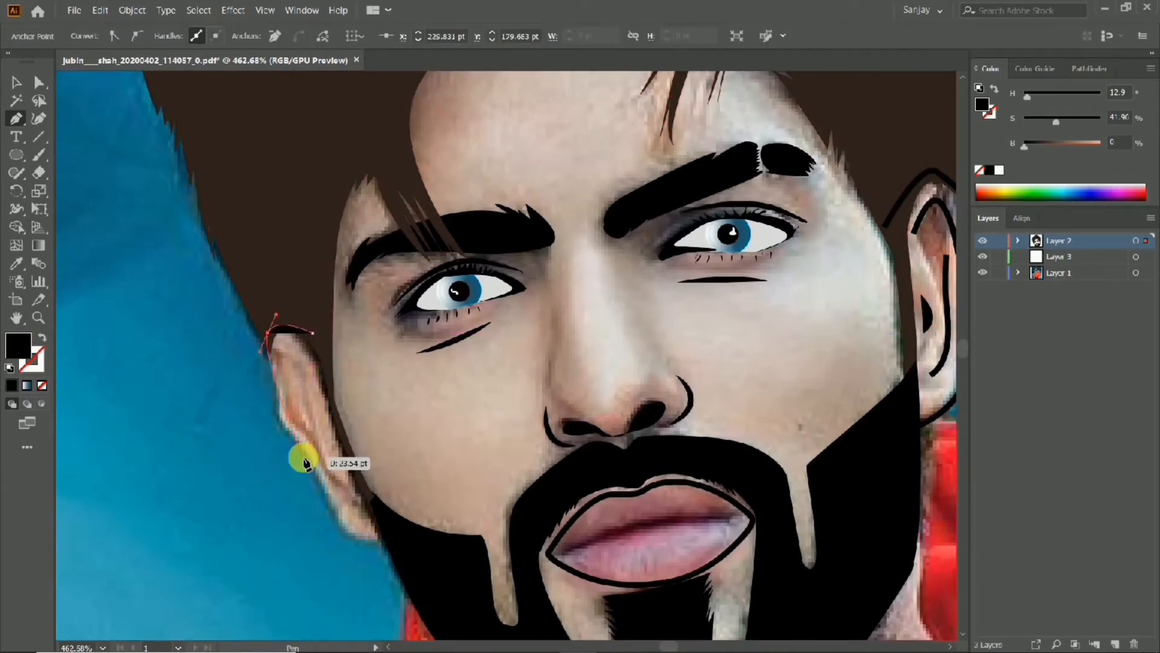
left_click_drag(298, 456, 323, 489)
left_click_drag(342, 539, 352, 542)
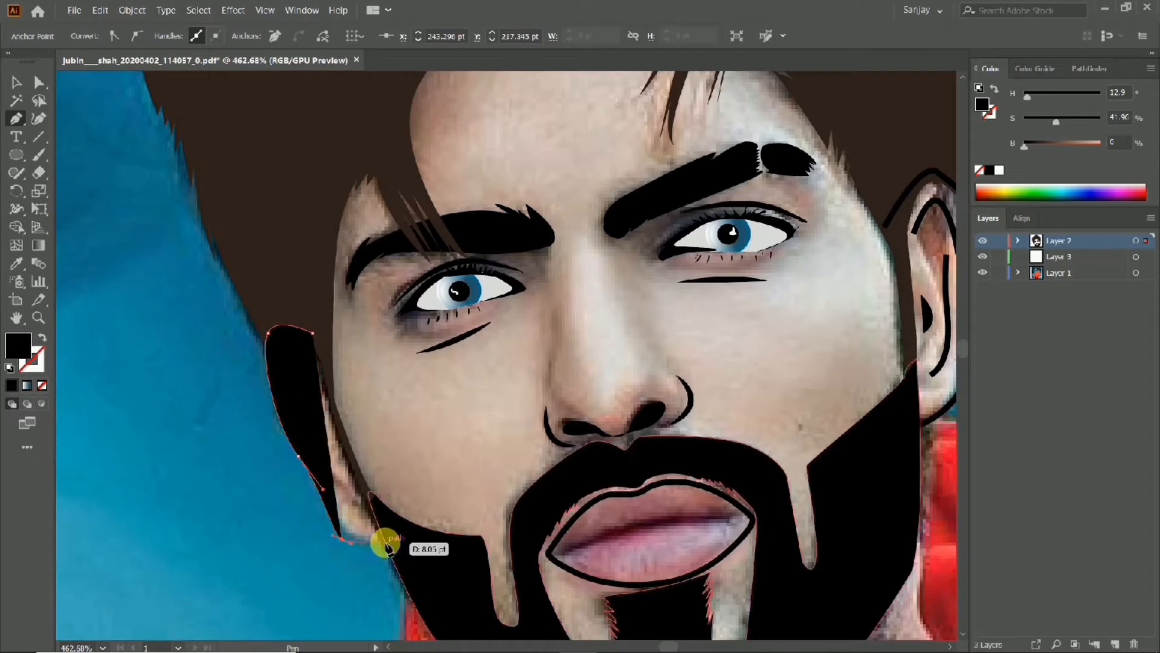
left_click(390, 545)
Undo the lower segments of the left ear's outline.
left_click(42, 337)
scroll(264, 378, "down", 2)
scroll(268, 382, "up", 2)
key("ctrl+z")
key("ctrl+z")
key("ctrl+z")
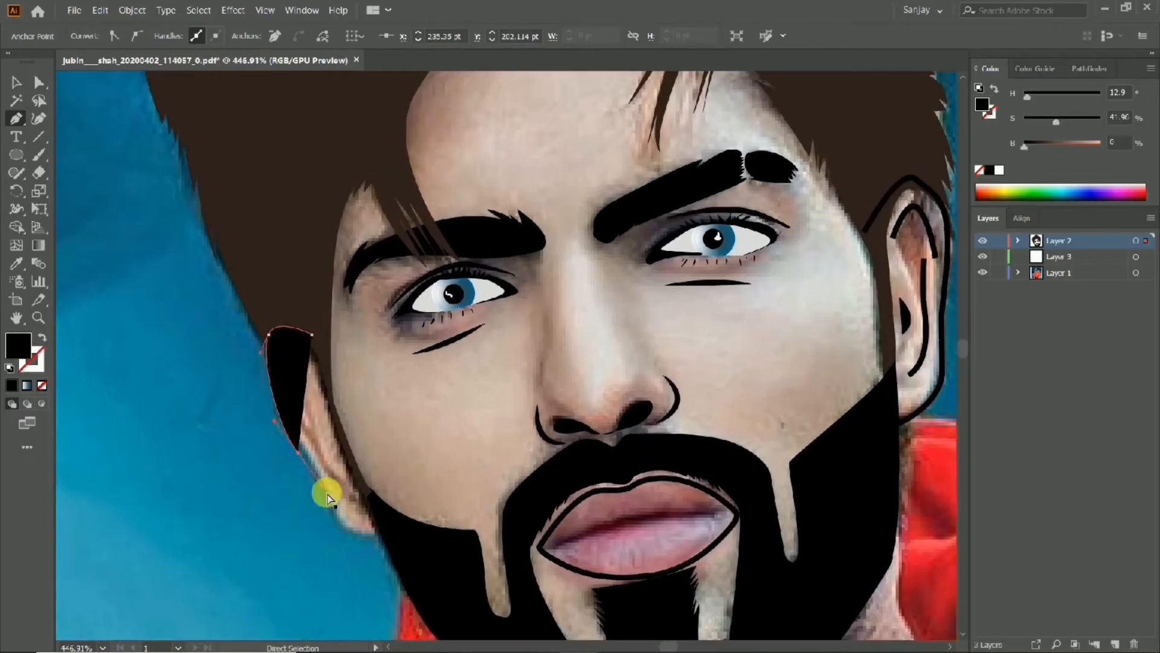
key("ctrl+z")
key("ctrl+z")
Switch the left ear outline to a black stroke with no fill and finish it around the earlobe to the beard.
left_click(42, 337)
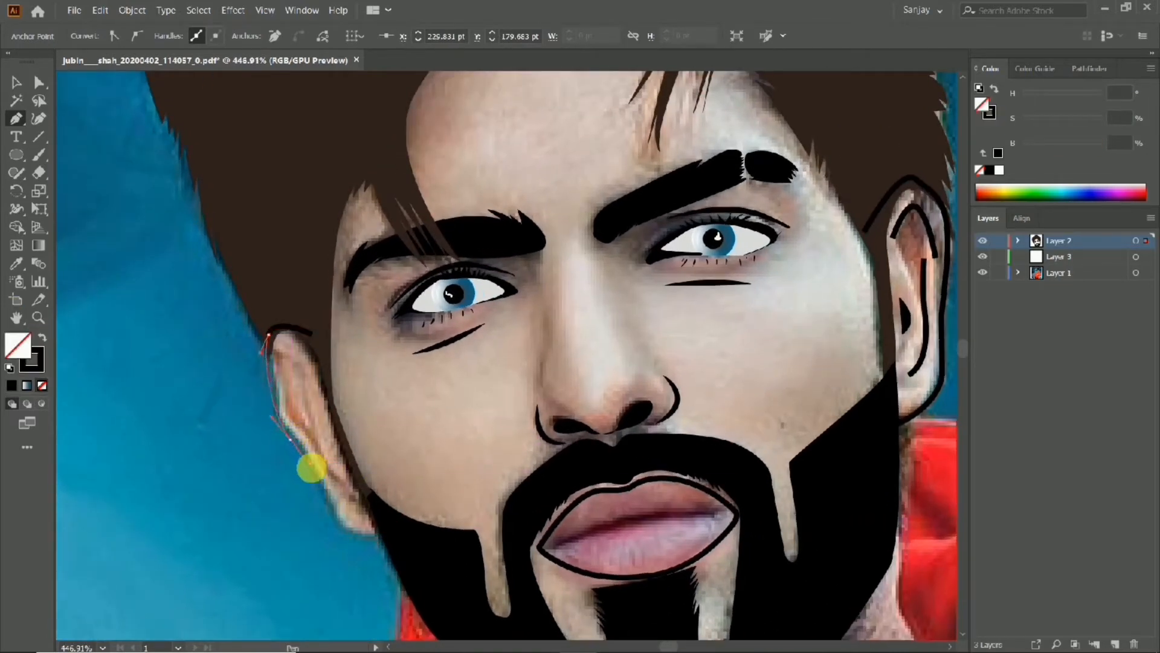
scroll(306, 487, "down", 2)
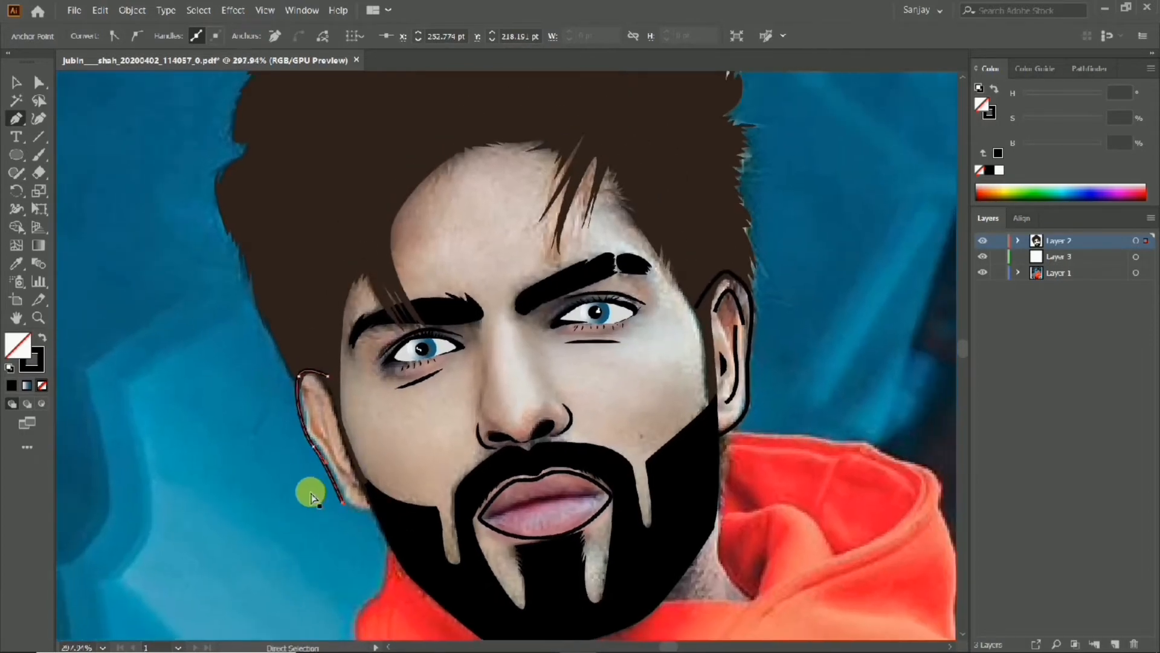
scroll(379, 518, "up", 3)
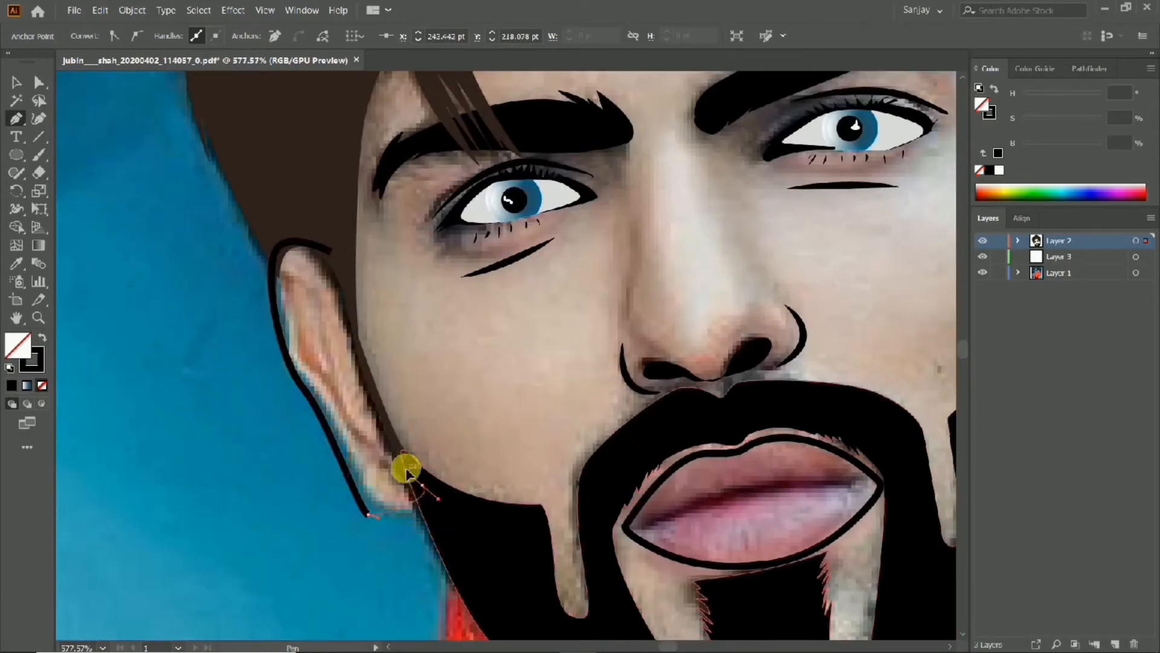
left_click_drag(425, 509, 425, 487)
Draw the left ear's inner contour strokes: a short upper fold and a long curve along the lower outer rim.
scroll(390, 378, "up", 2)
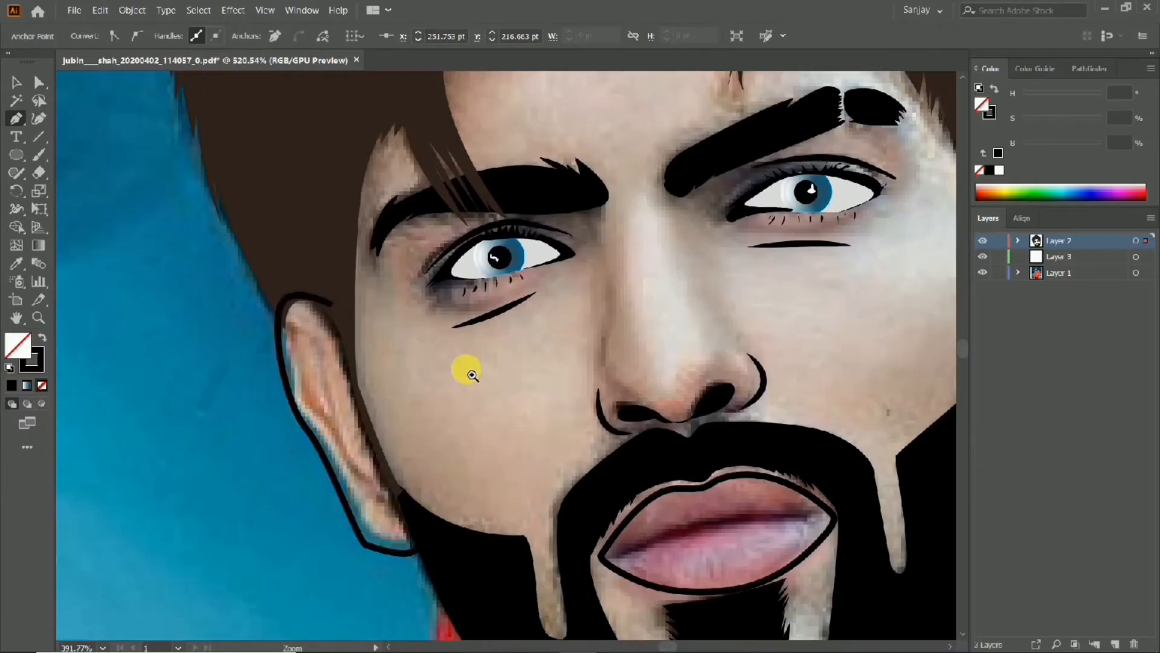
scroll(330, 332, "up", 2)
left_click(288, 325)
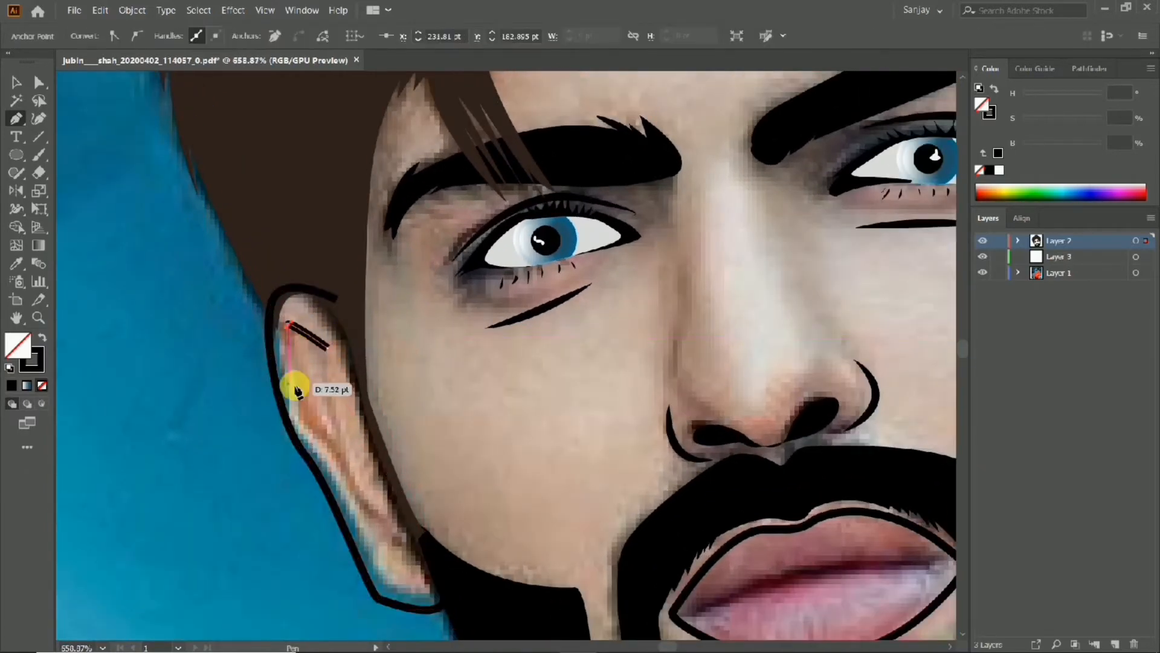
key("ctrl+z")
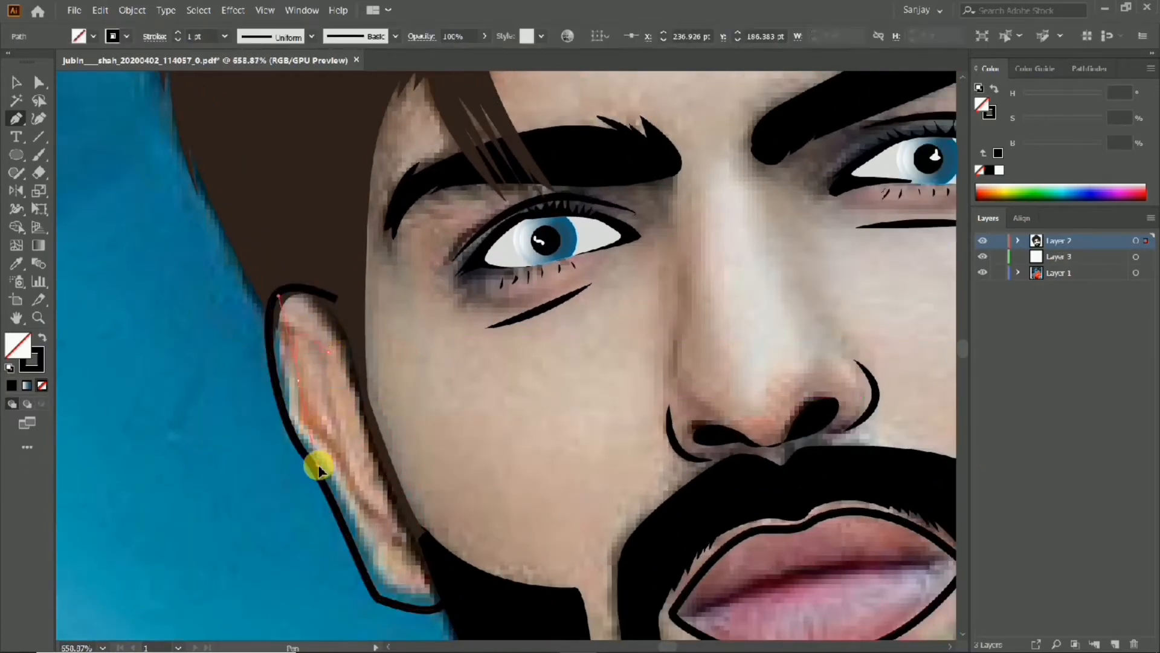
left_click_drag(318, 465, 369, 415)
Draw a small closed shape for the left ear's opening and give it a black fill with no stroke.
left_click(356, 499)
left_click(365, 474)
left_click(364, 474)
left_click(42, 337)
Apply a variable width profile tapered at both ends to the inner contour strokes of both ears.
left_click_drag(165, 330, 63, 324)
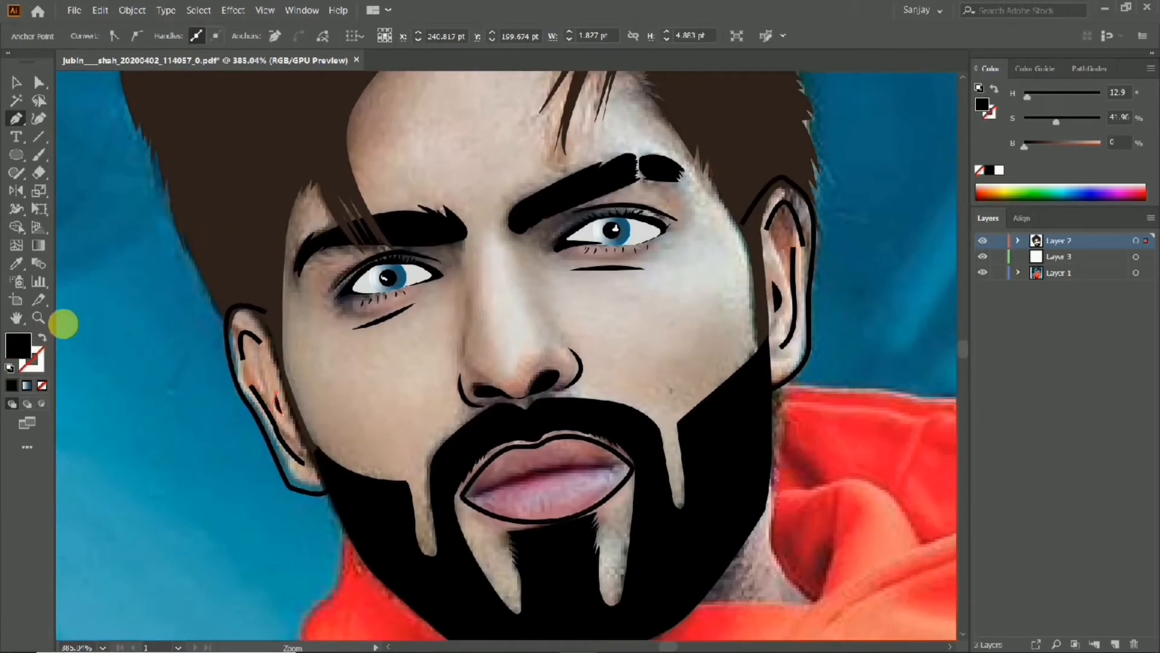
left_click(269, 414)
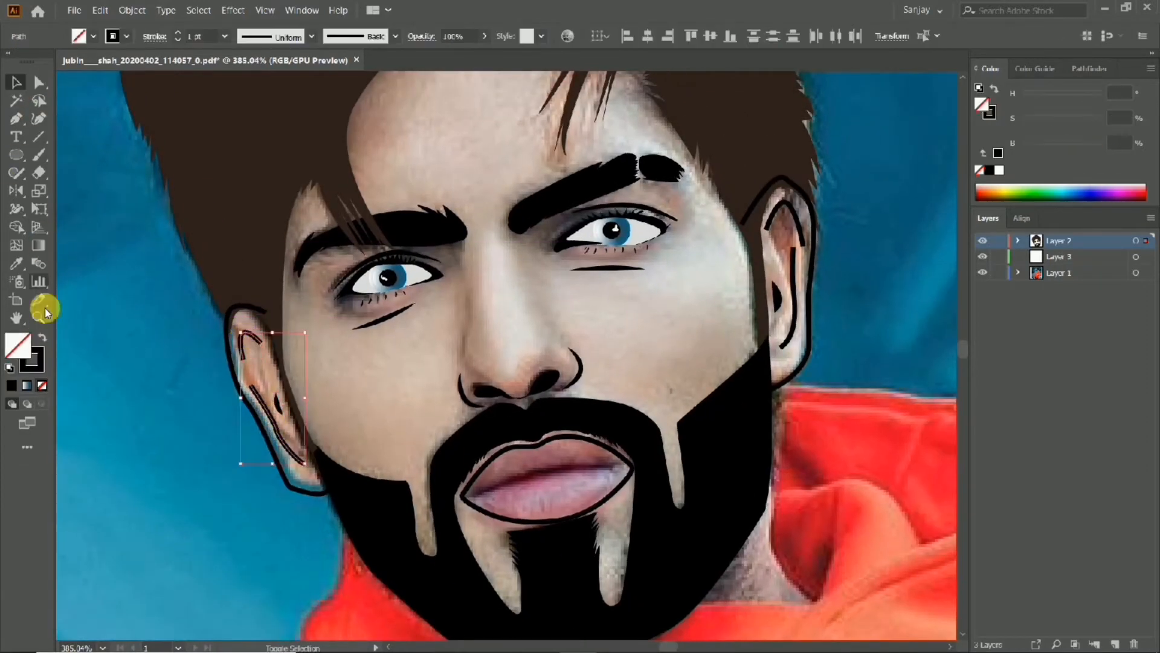
left_click(270, 36)
left_click(284, 92)
left_click(773, 216)
left_click(777, 208)
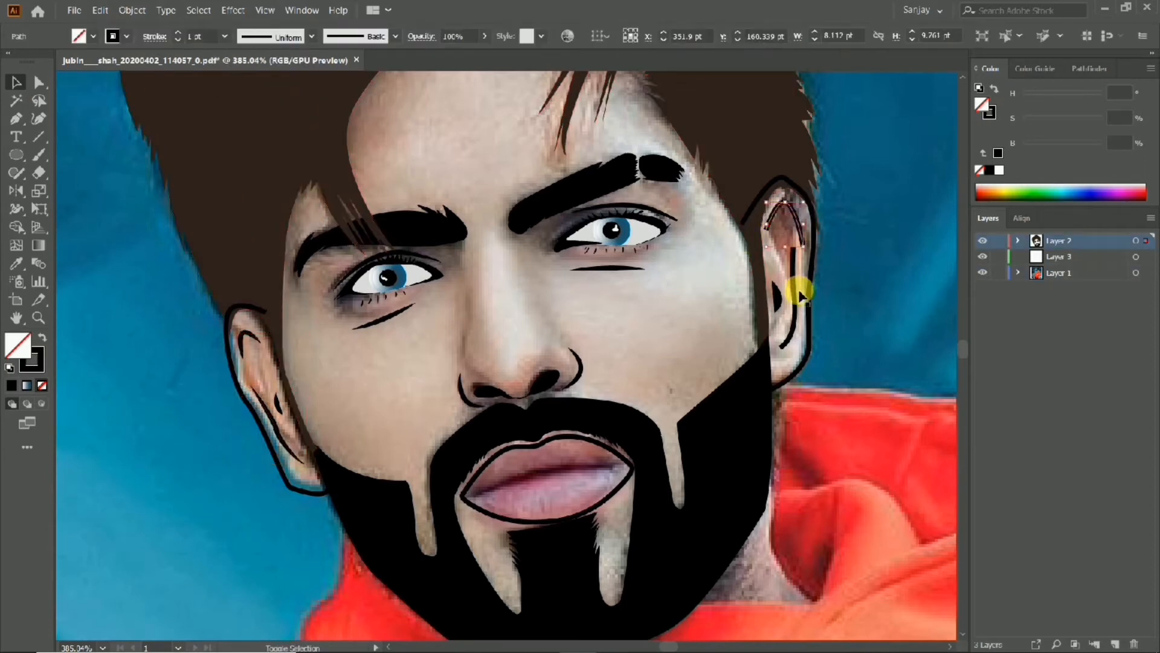
left_click(795, 307, "shift")
left_click(272, 36)
left_click(283, 92)
Apply the tapered width profile to both ears' outer outlines and check the line art with the photo layer temporarily hidden.
left_click(743, 259)
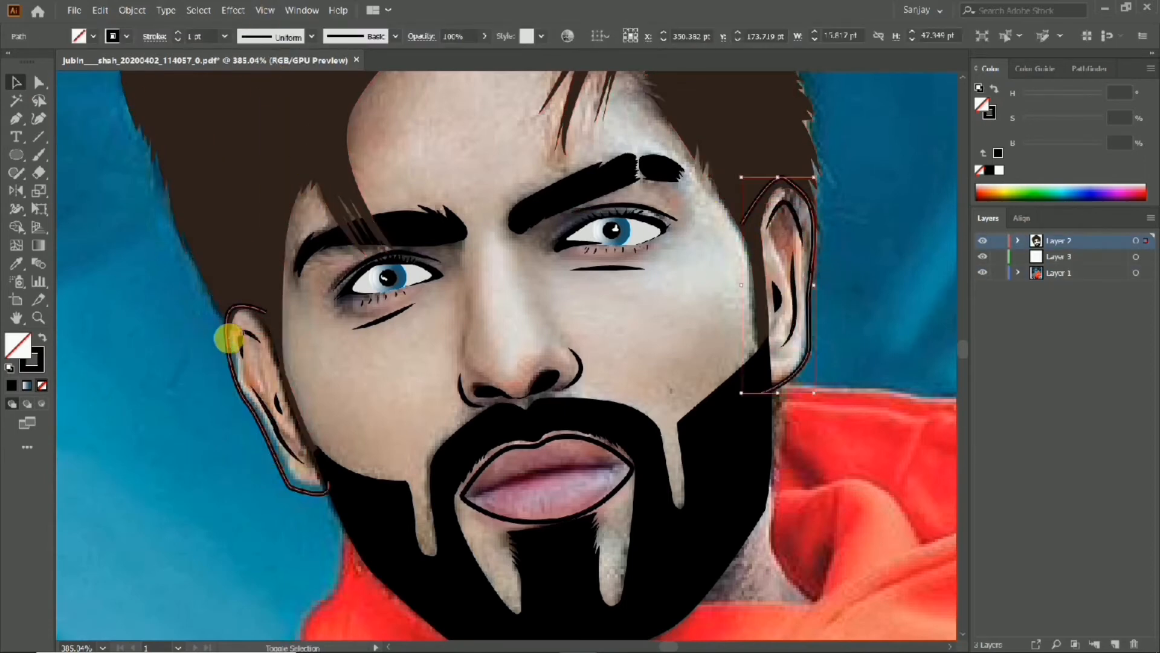
left_click(228, 339, "shift")
left_click(271, 37)
left_click(278, 83)
left_click_drag(466, 195, 426, 197)
left_click(983, 272)
left_click_drag(834, 269, 768, 277)
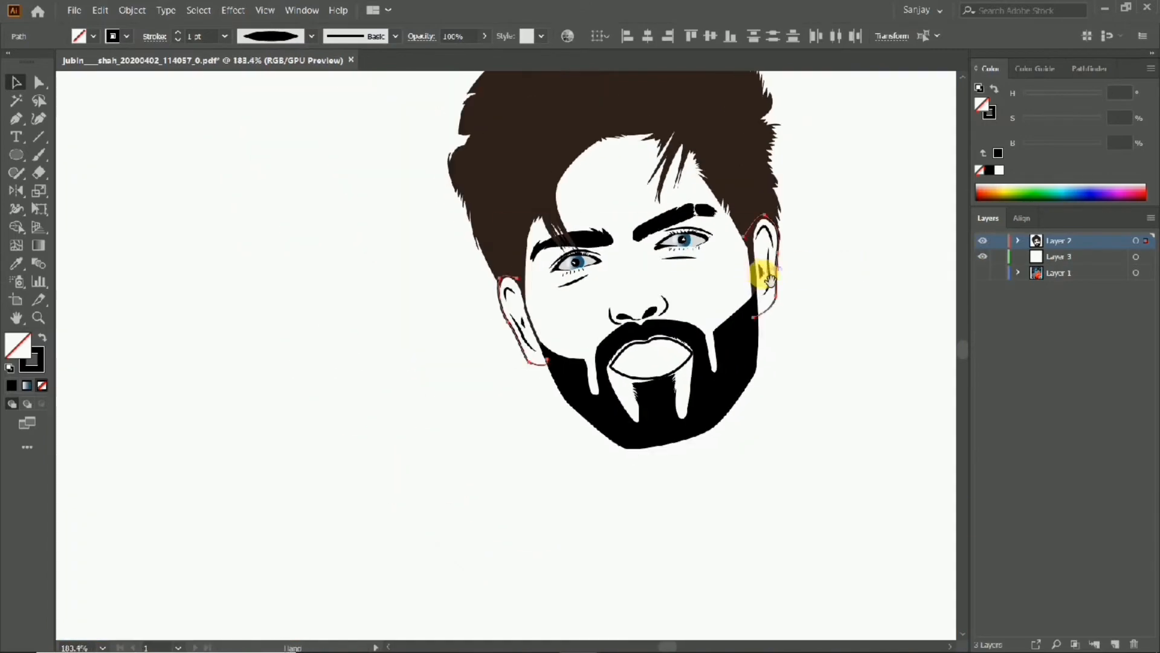
left_click(983, 272)
Trace the right side of the neck with a Pen path from the beard's edge down to the hoodie collar.
scroll(717, 370, "up", 3)
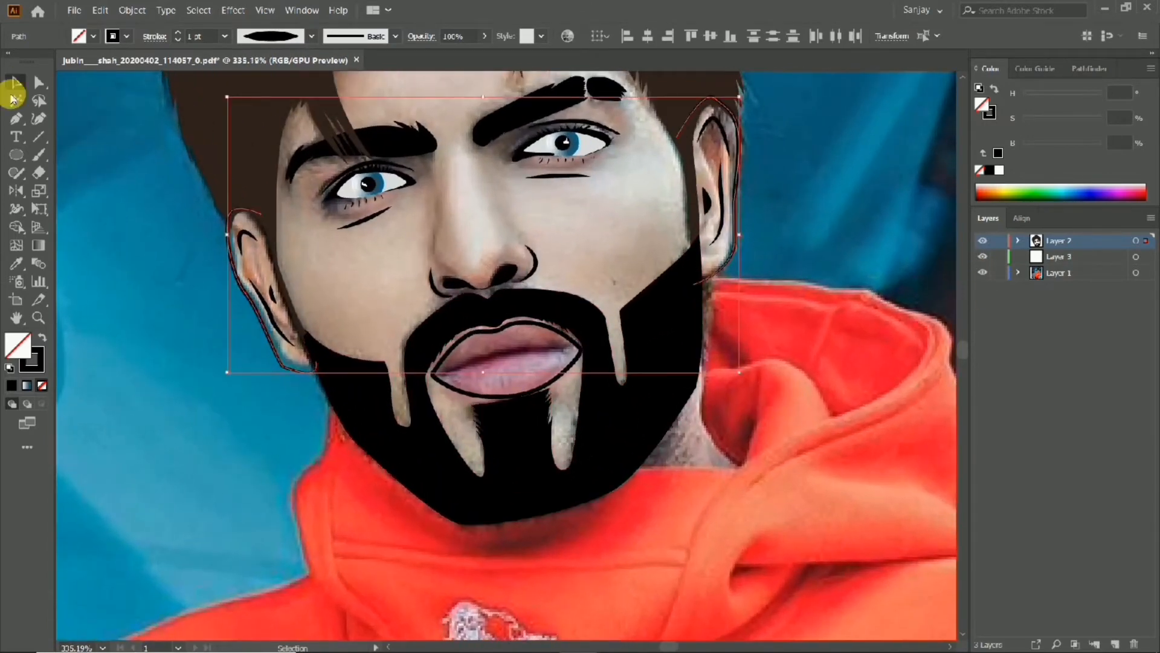
left_click(16, 119)
left_click(701, 343)
left_click_drag(702, 426, 717, 448)
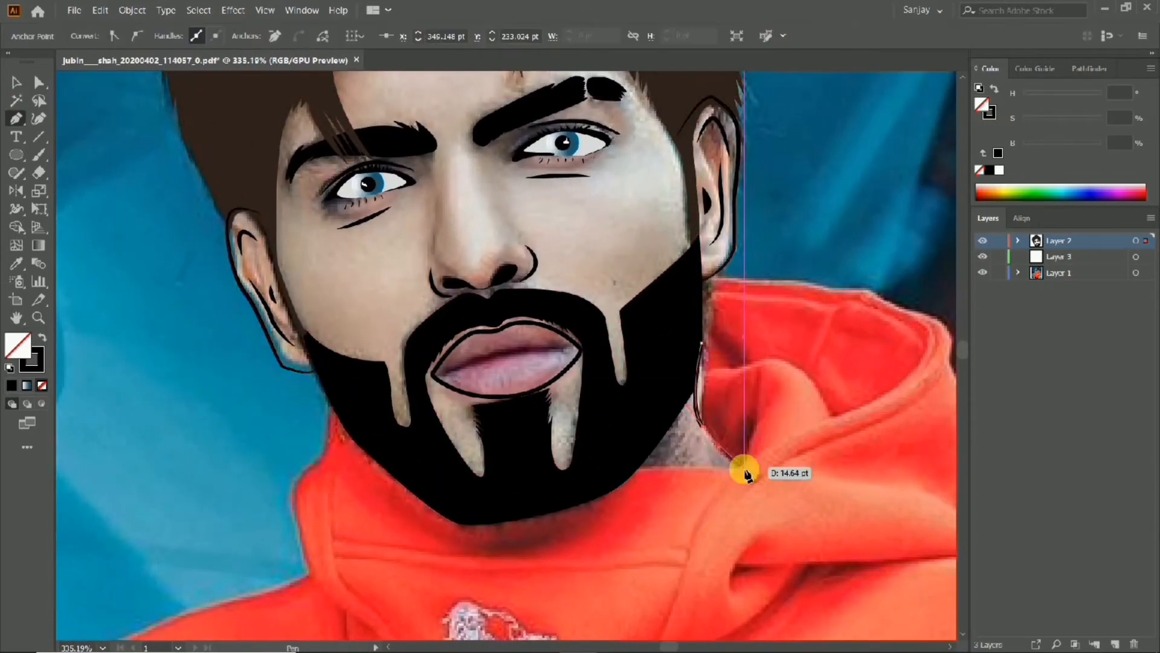
scroll(646, 447, "down", 2)
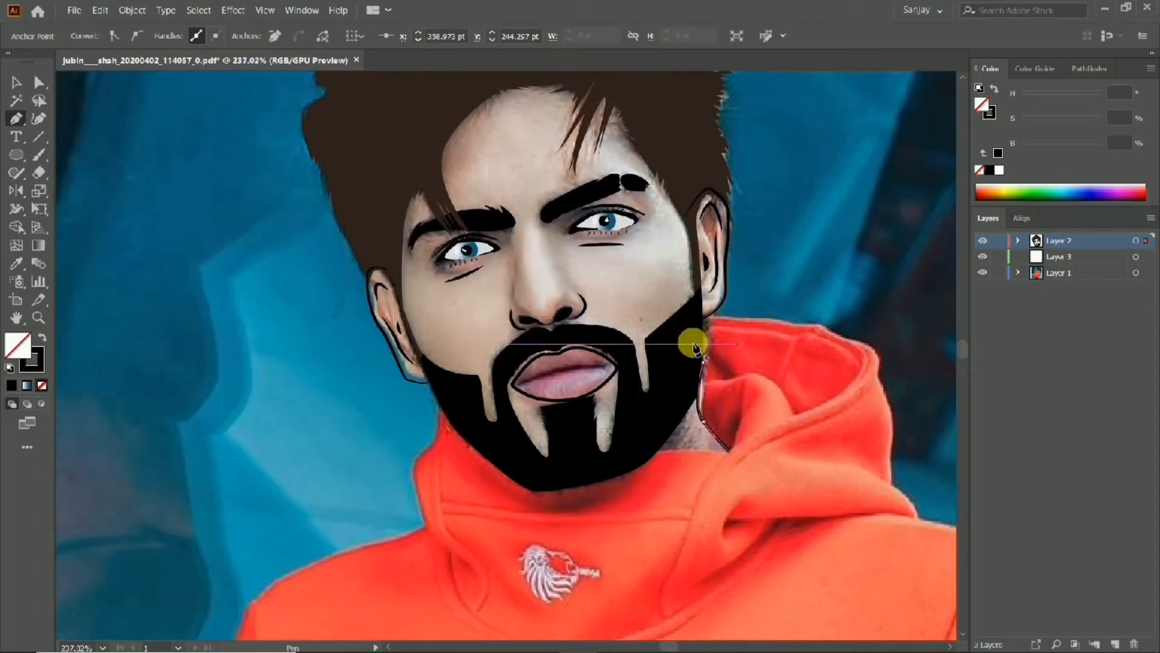
Trace the hood opening's rim from below the right ear along the top edge and around the outer curve.
scroll(695, 346, "up", 3)
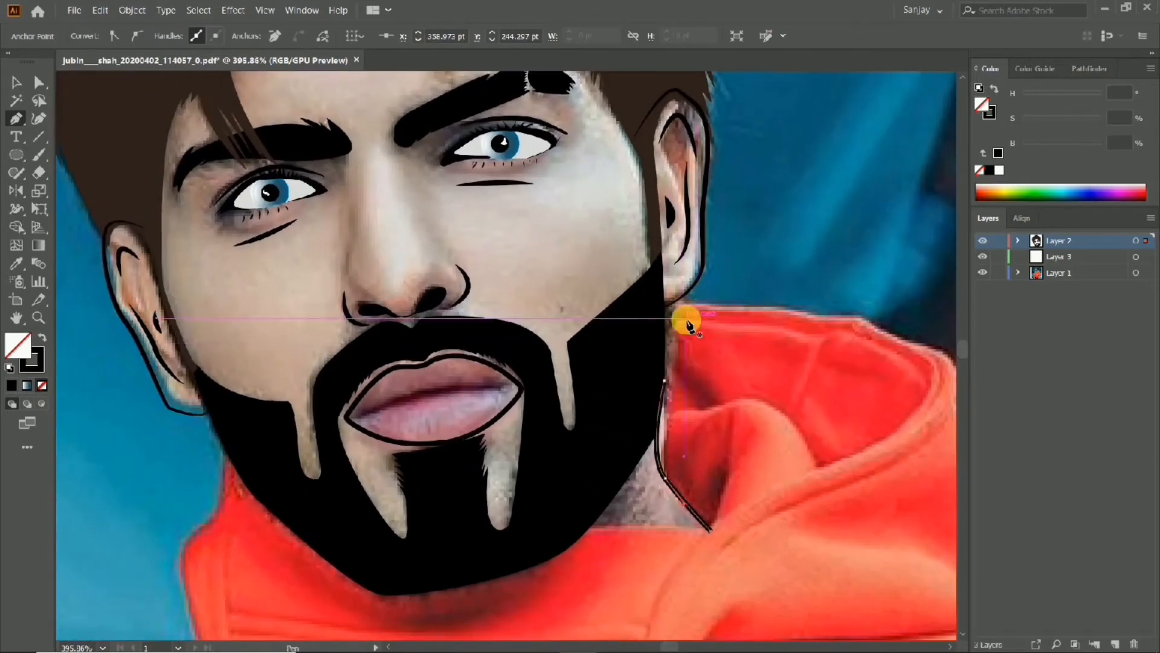
left_click(673, 301)
left_click_drag(886, 328, 916, 348)
left_click_drag(921, 366, 707, 336)
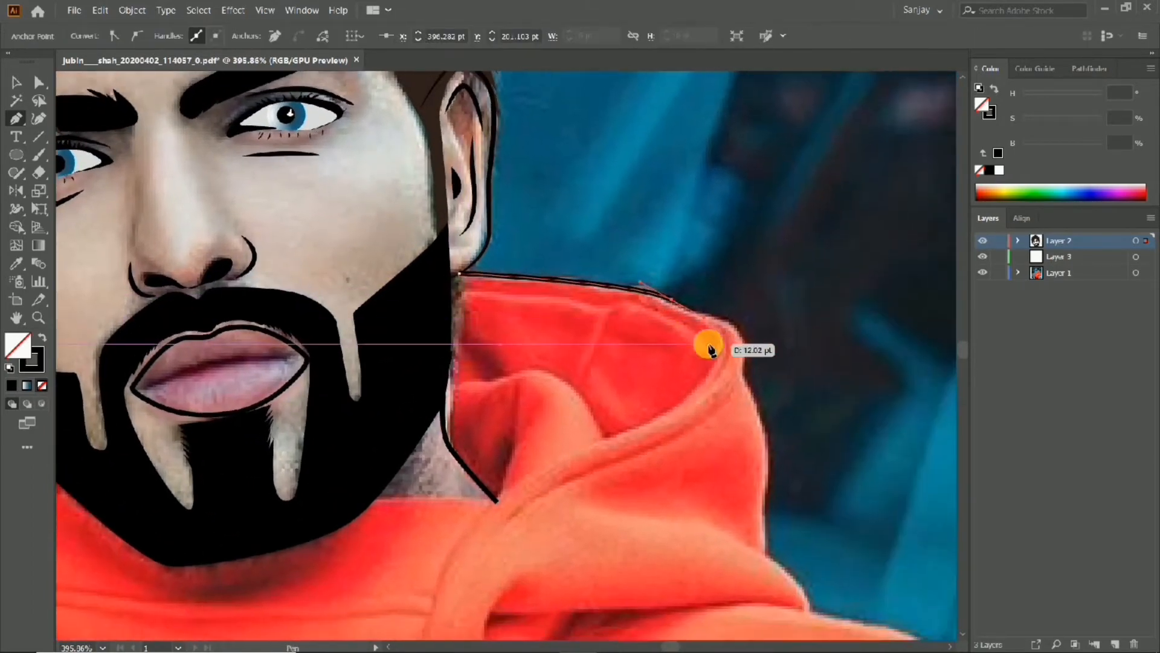
left_click_drag(624, 435, 535, 456)
Continue the hood outline down its front edge to the pointed corner on the chest and back up along the lower fold.
left_click_drag(473, 487, 473, 488)
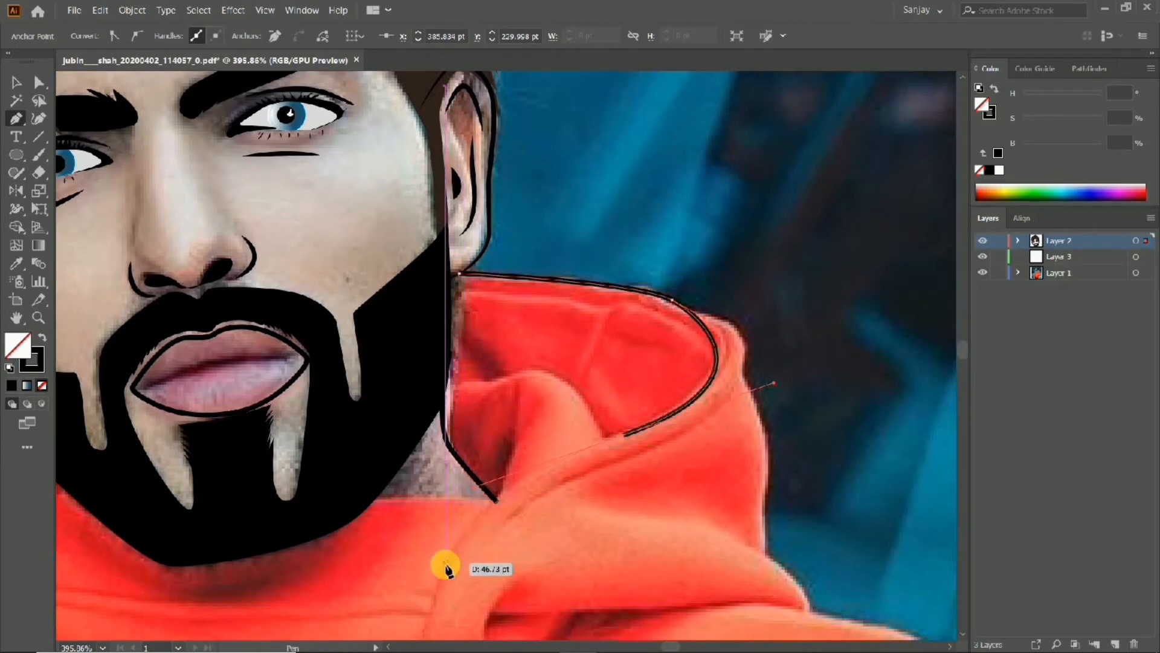
left_click_drag(446, 564, 506, 331)
left_click_drag(466, 463, 438, 511)
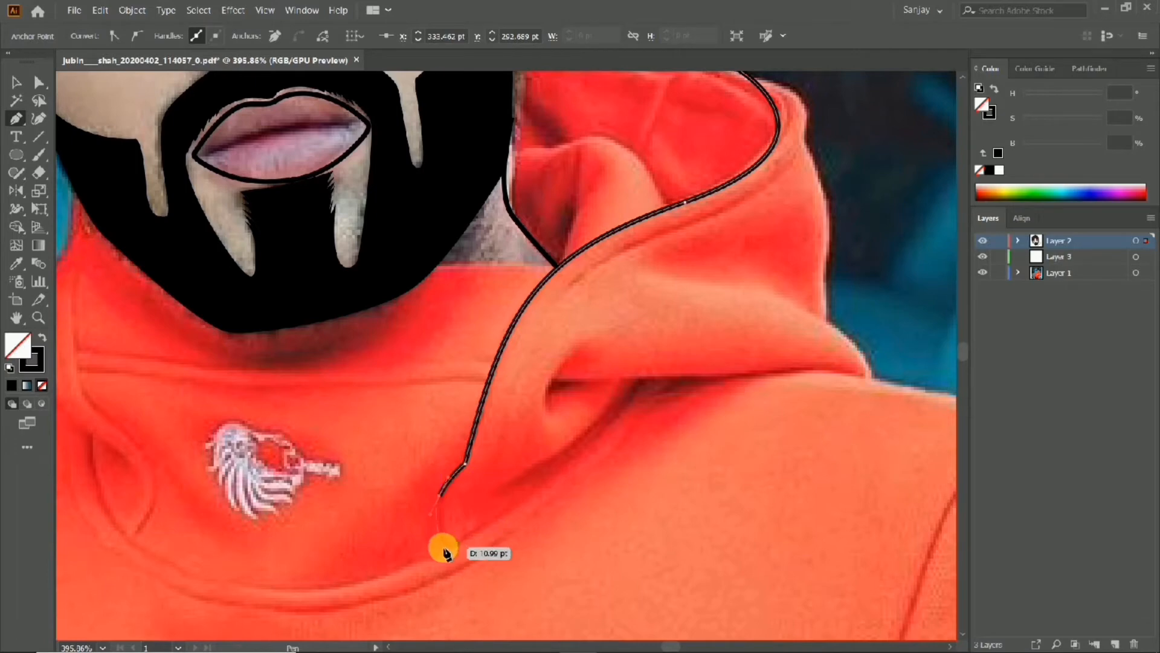
left_click_drag(445, 553, 445, 554)
left_click_drag(641, 398, 755, 335)
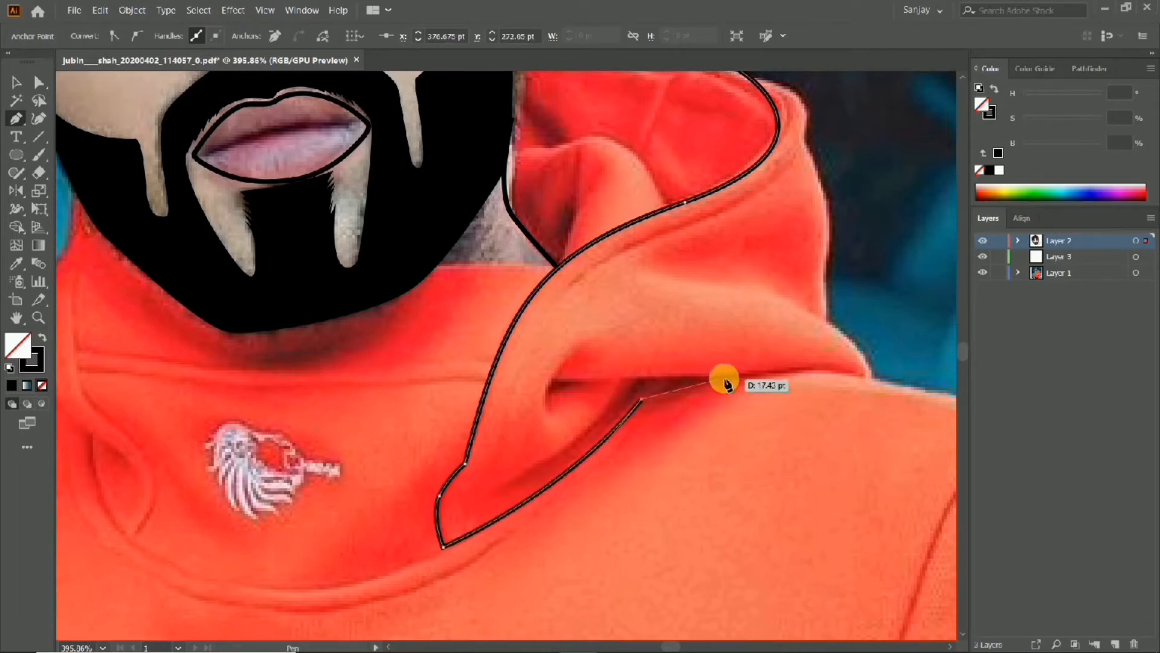
left_click_drag(661, 379, 693, 377)
Draw a second line parallel to the hood's rim, from the top edge around the outer curve and down the front.
left_click_drag(861, 140, 737, 361)
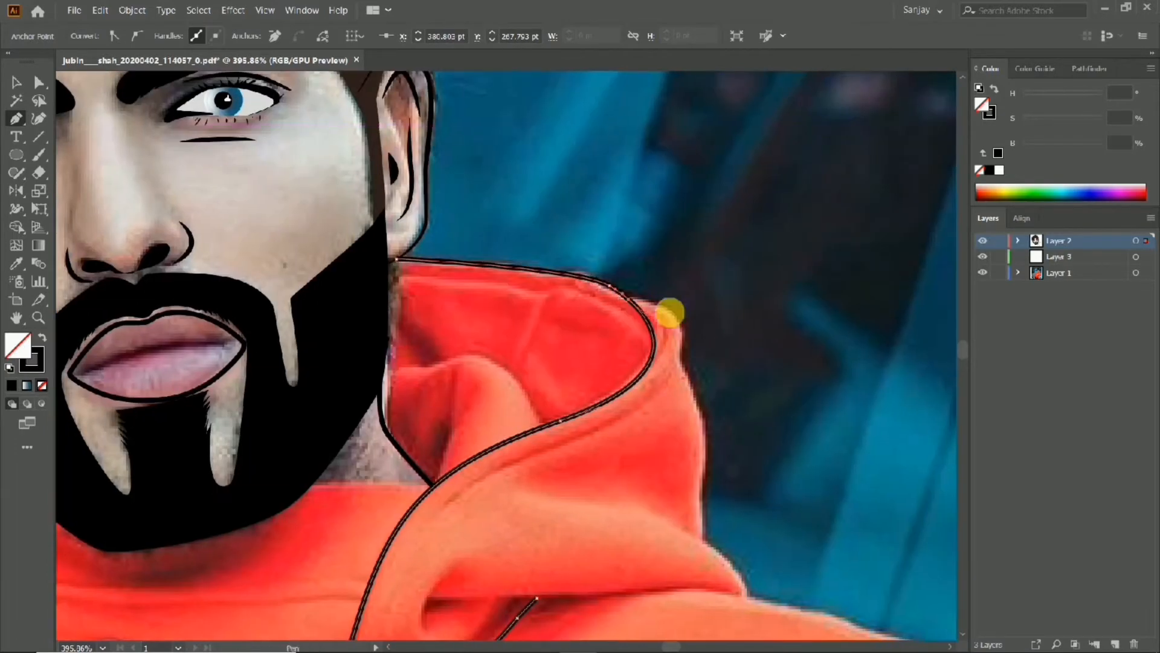
left_click_drag(624, 294, 670, 335)
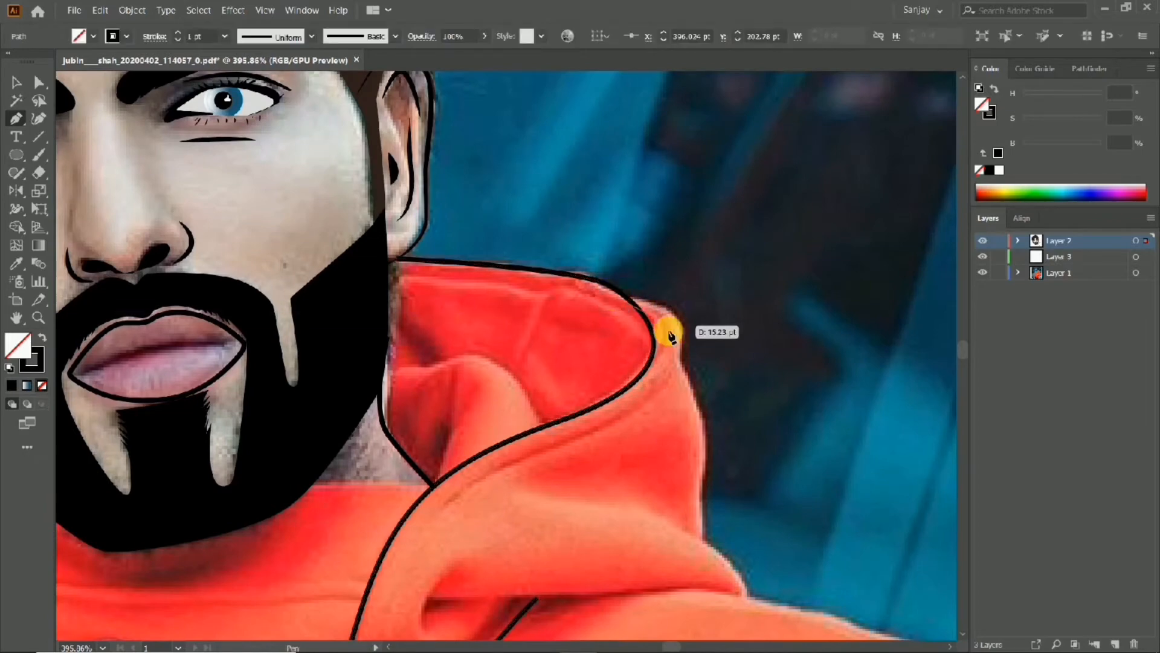
left_click_drag(483, 504, 448, 530)
left_click_drag(681, 397, 861, 177)
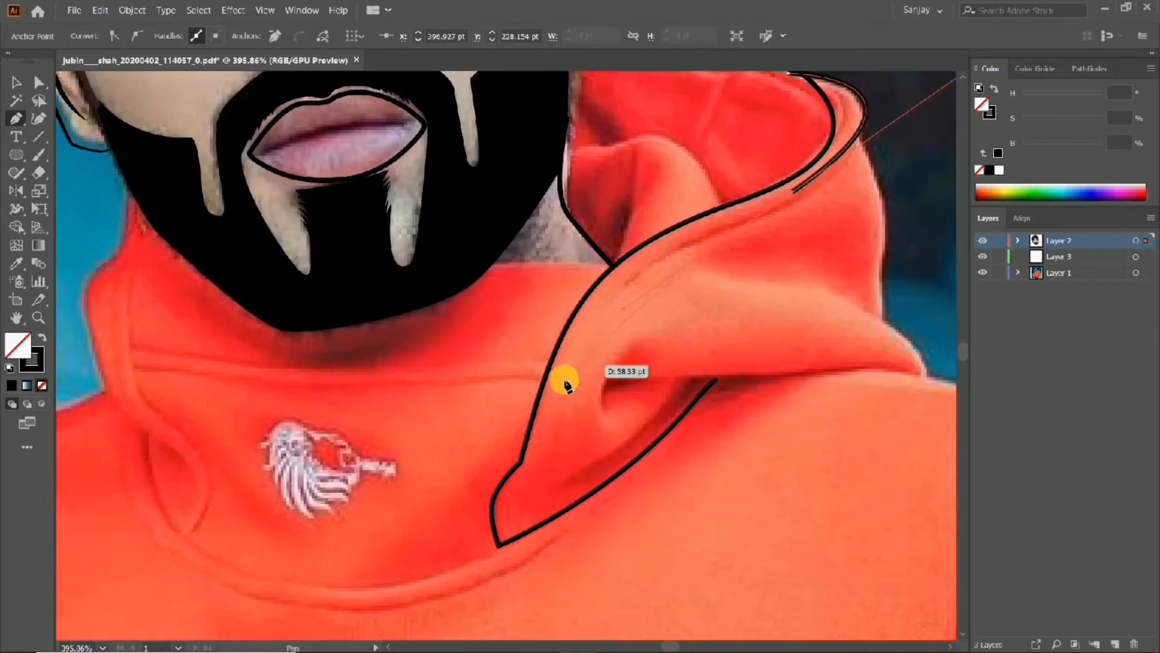
scroll(706, 356, "down", 4)
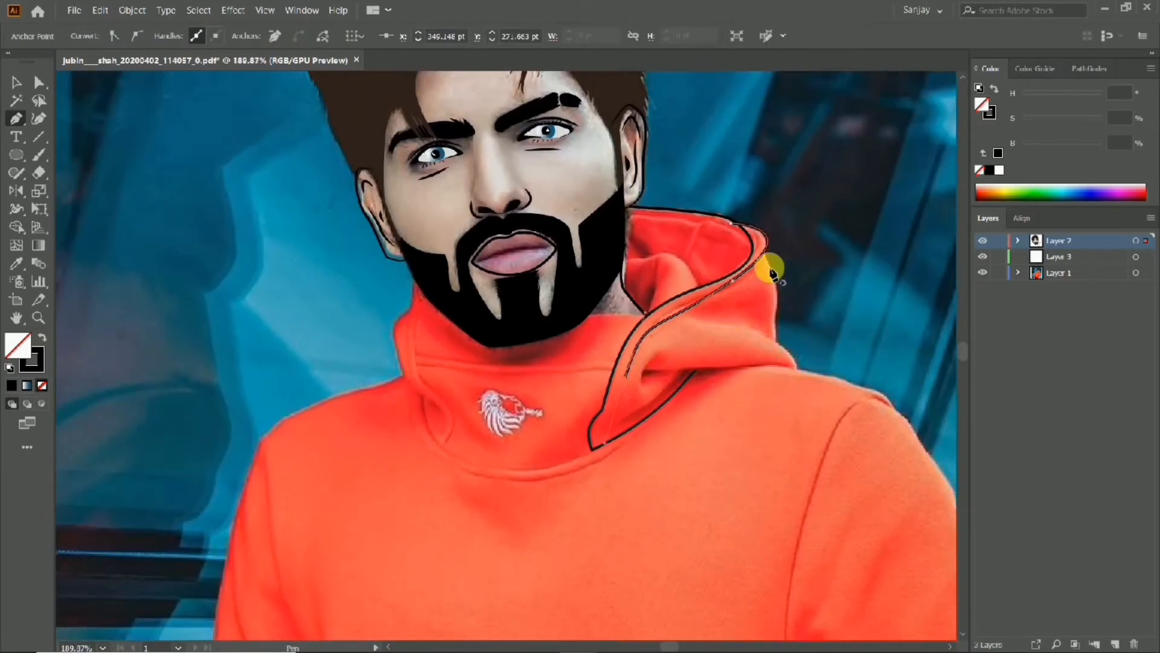
Trace the hood's outer back edge from the rim's outer curve down to the shoulder with the Pen tool.
scroll(824, 293, "up", 5)
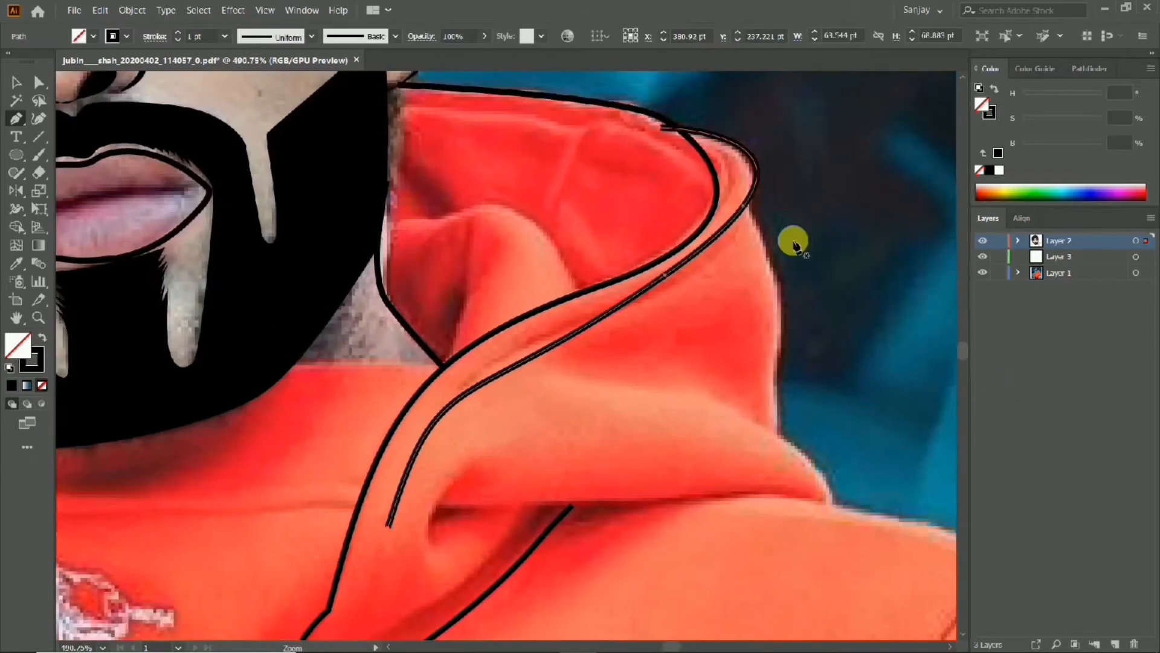
left_click(745, 193)
left_click_drag(762, 244, 775, 264)
left_click_drag(776, 416, 695, 317)
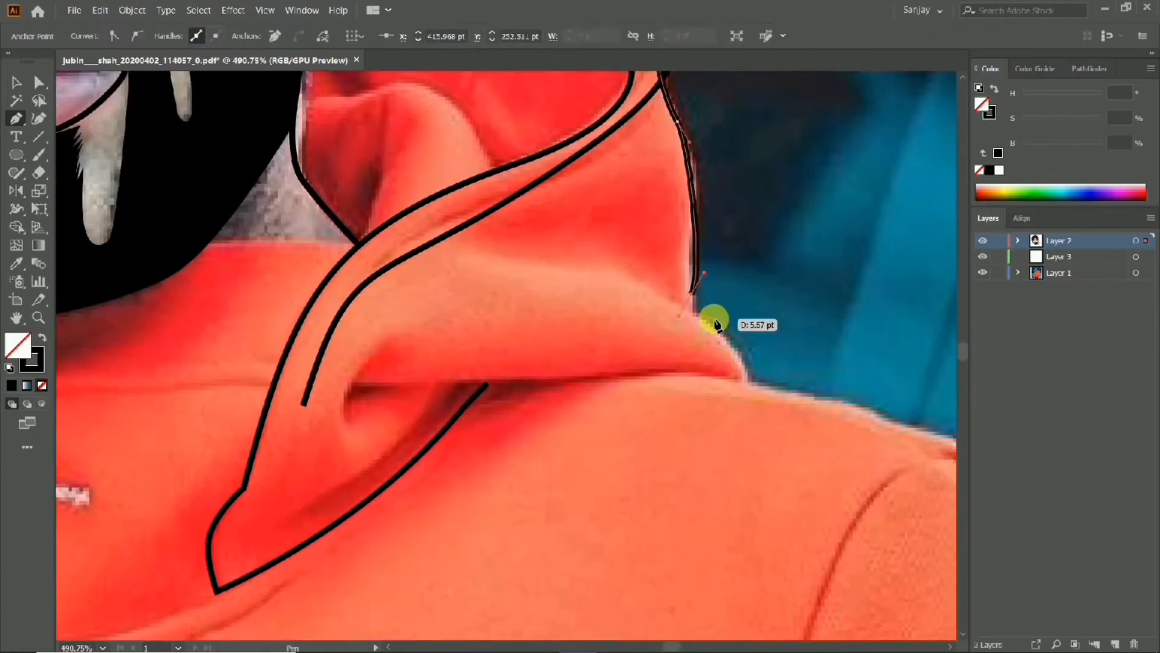
scroll(747, 385, "down", 3)
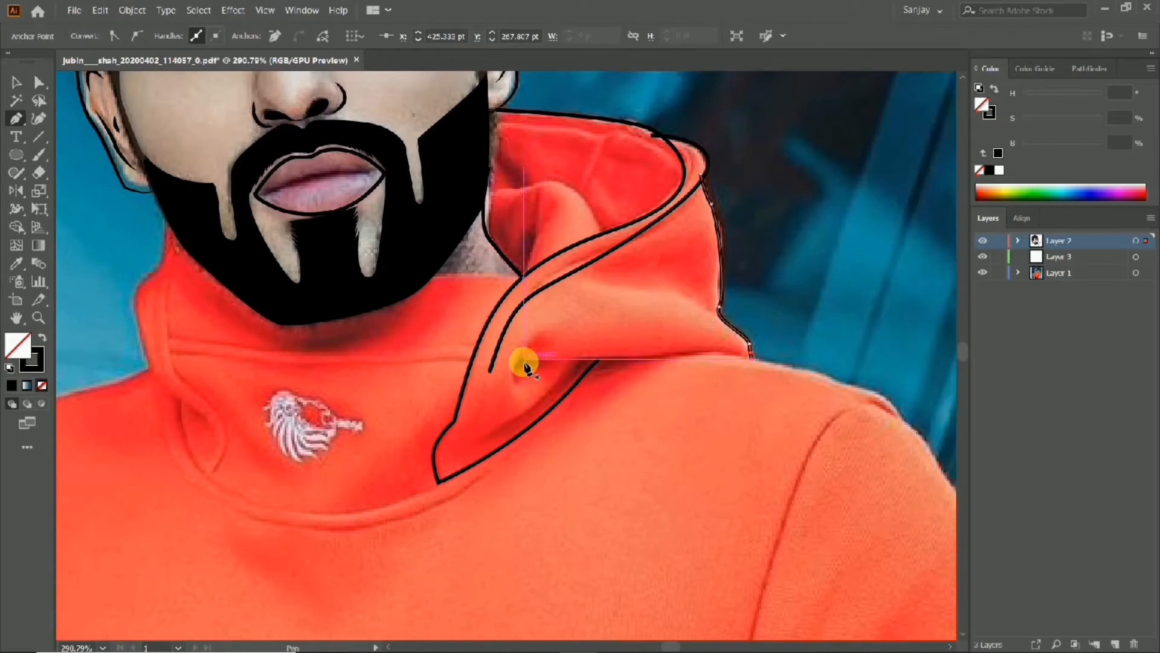
Trace the right shoulder line from beneath the hood to the sleeve seam, and the seam down to the armpit.
left_click(713, 360)
left_click_drag(914, 416, 915, 417)
left_click_drag(895, 423, 633, 309)
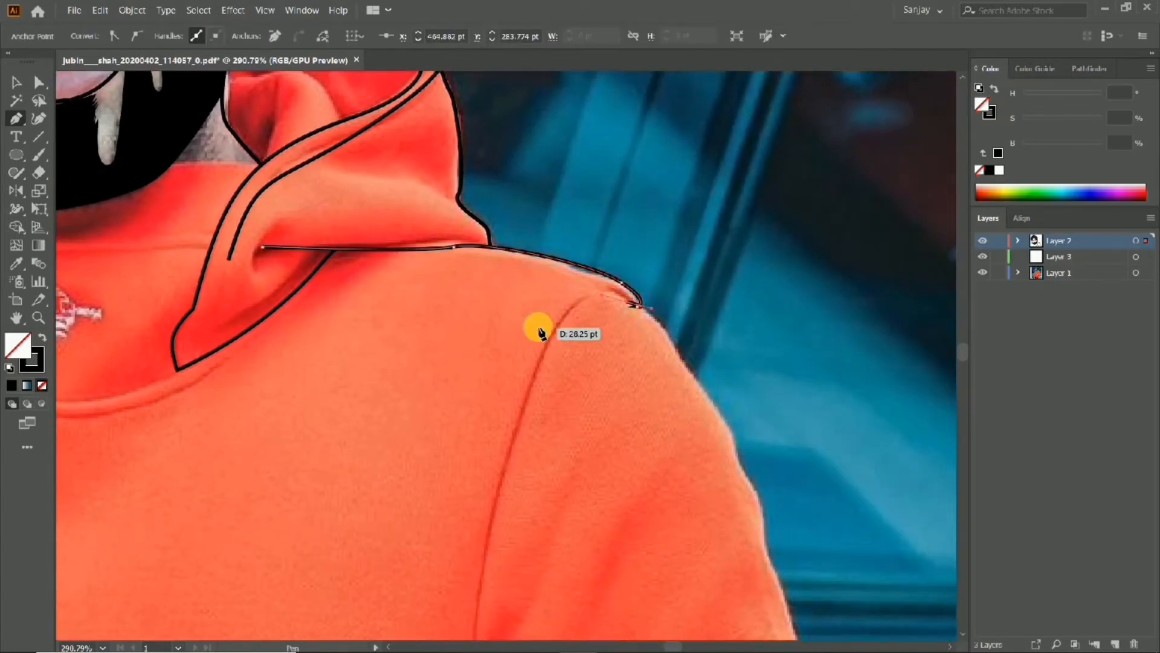
left_click_drag(506, 481, 505, 487)
left_click_drag(505, 502, 565, 241)
left_click_drag(536, 436, 555, 479)
left_click_drag(643, 342, 601, 460)
Trace the right sleeve's outer edge from the shoulder point down the upper arm.
scroll(801, 288, "down", 1)
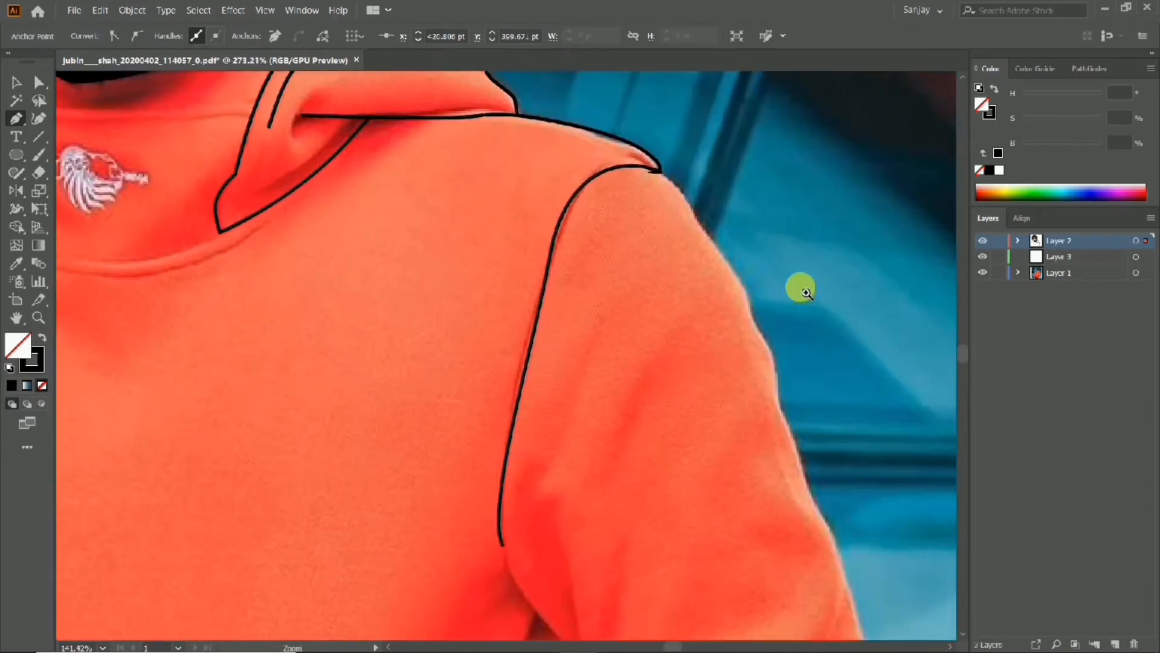
left_click(645, 174)
left_click(752, 300)
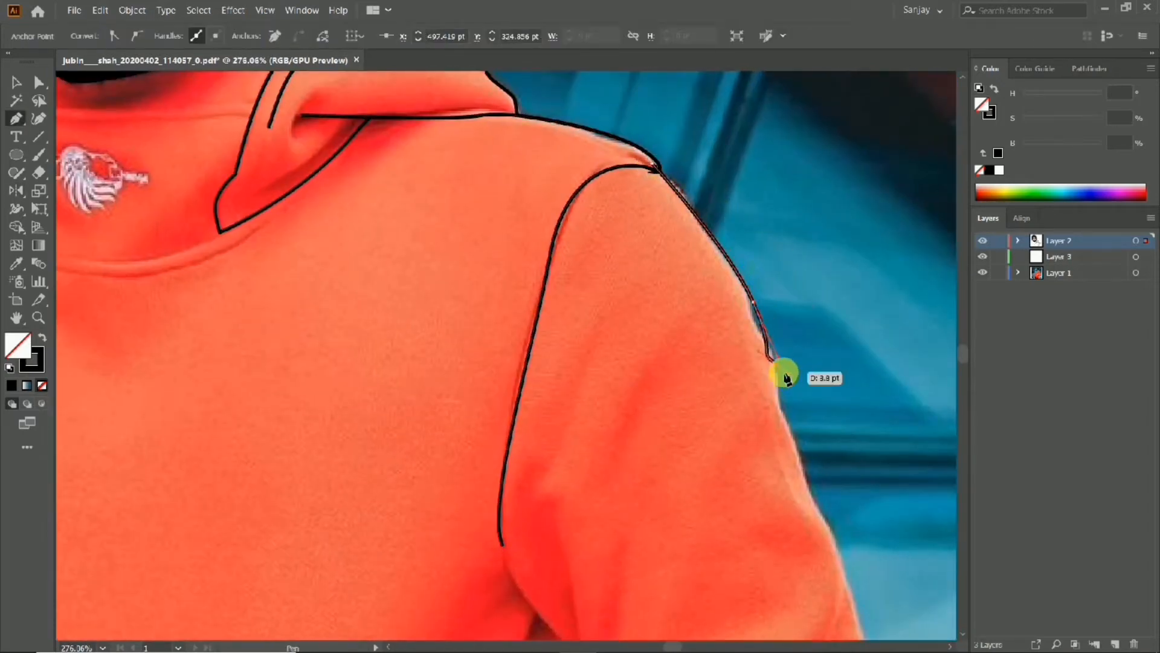
left_click(781, 421)
left_click_drag(759, 386, 631, 209)
left_click(681, 331)
Trace the left silhouette from the beard's edge along the hood and shoulder, down the sleeve's outer edge.
scroll(682, 331, "down", 5)
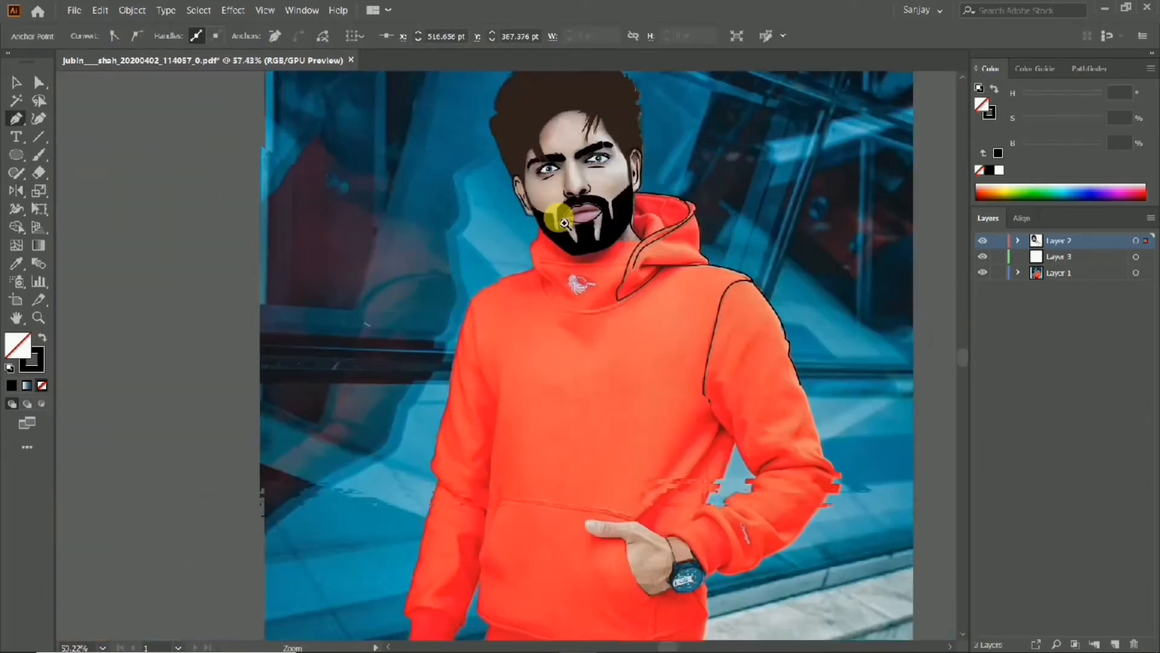
scroll(544, 221, "up", 5)
left_click(618, 223)
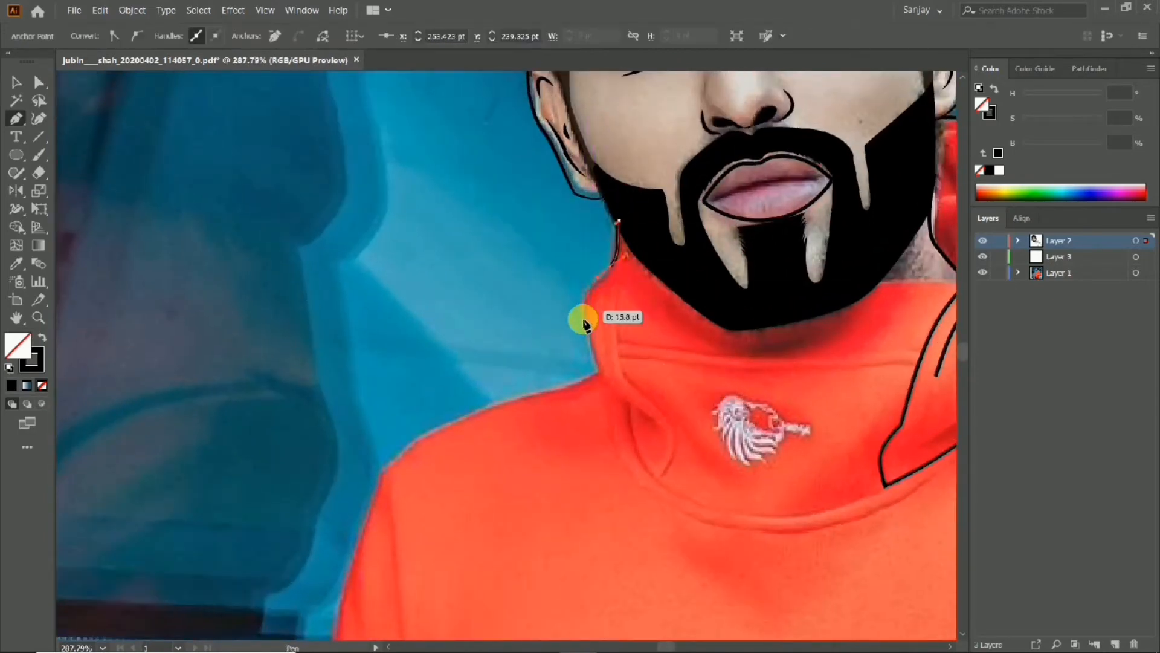
left_click_drag(383, 466, 357, 510)
left_click_drag(357, 510, 525, 279)
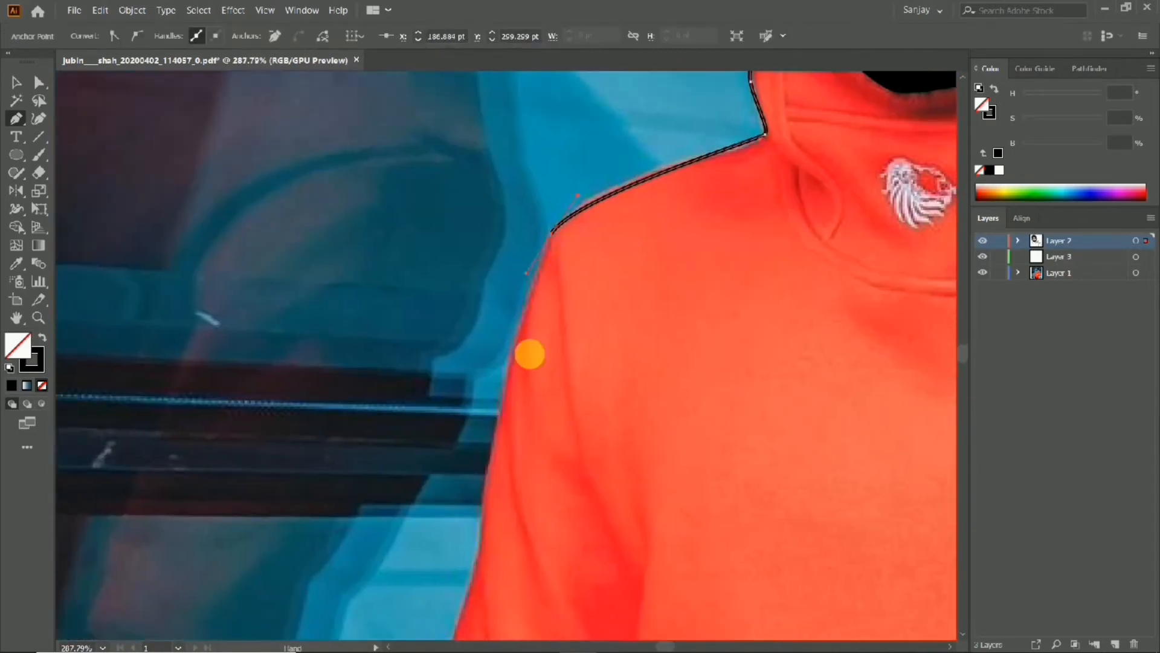
left_click_drag(481, 501, 547, 230)
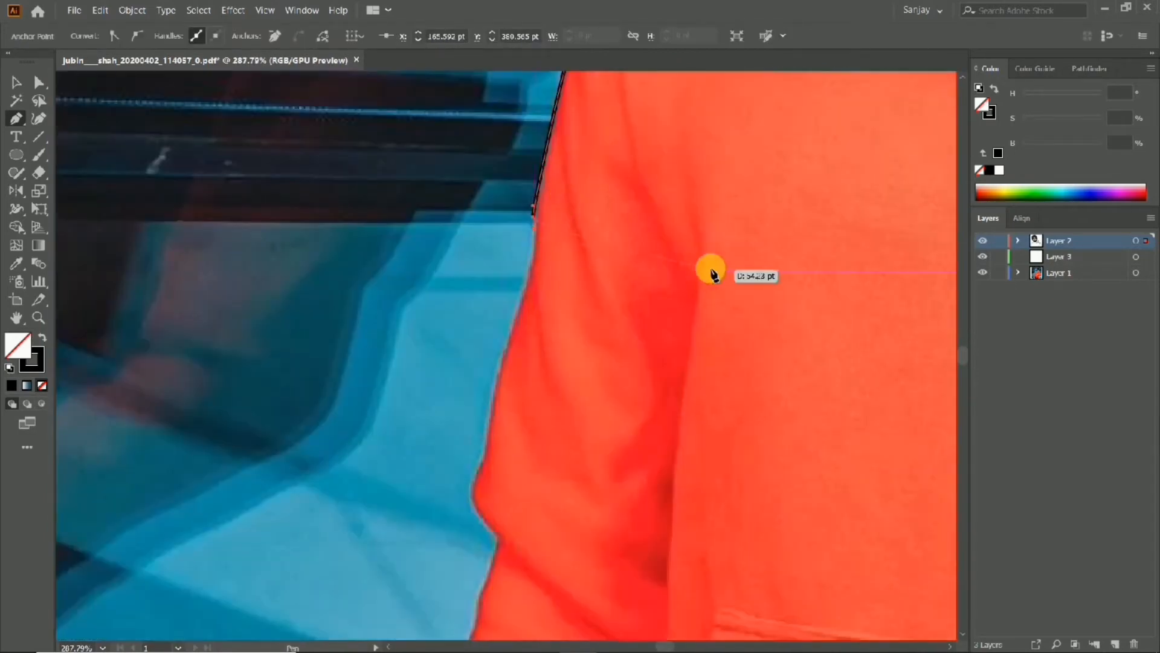
Draw the crease line between the left sleeve and the torso, starting above the armpit and running down the side.
left_click(687, 193)
left_click_drag(702, 254, 699, 264)
left_click_drag(682, 394, 681, 419)
scroll(683, 178, "down", 4)
left_click_drag(678, 187, 596, 332)
scroll(582, 200, "up", 2)
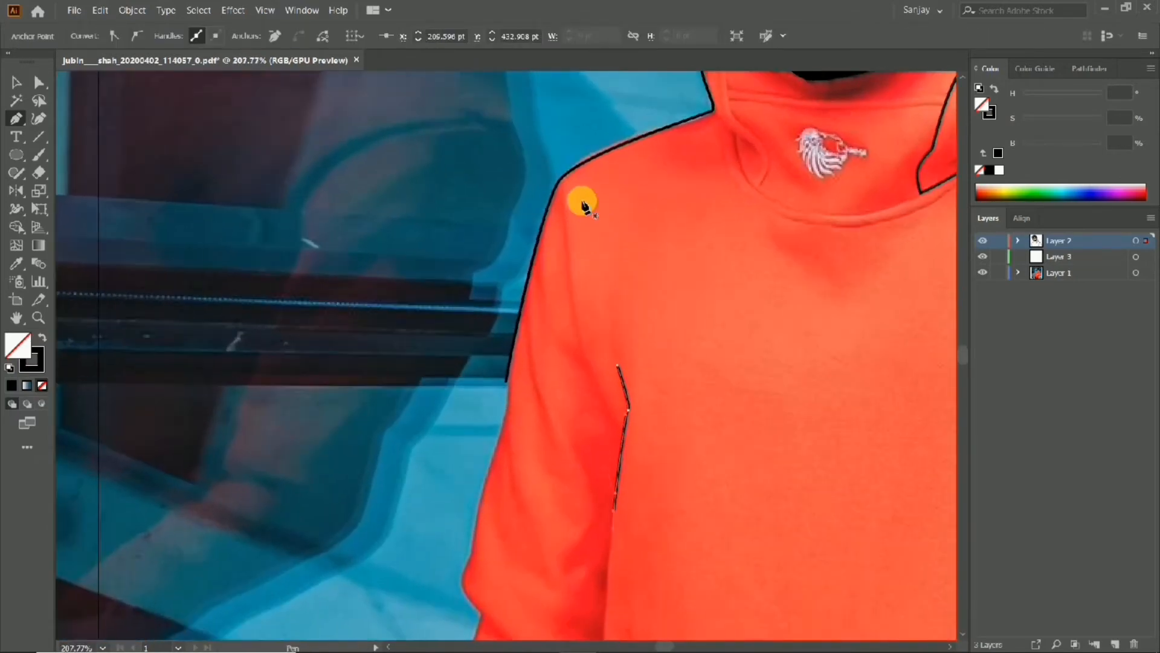
Draw the left sleeve's seam from the shoulder to the armpit, plus a shorter crease line along the upper sleeve.
left_click(562, 202)
left_click(586, 363)
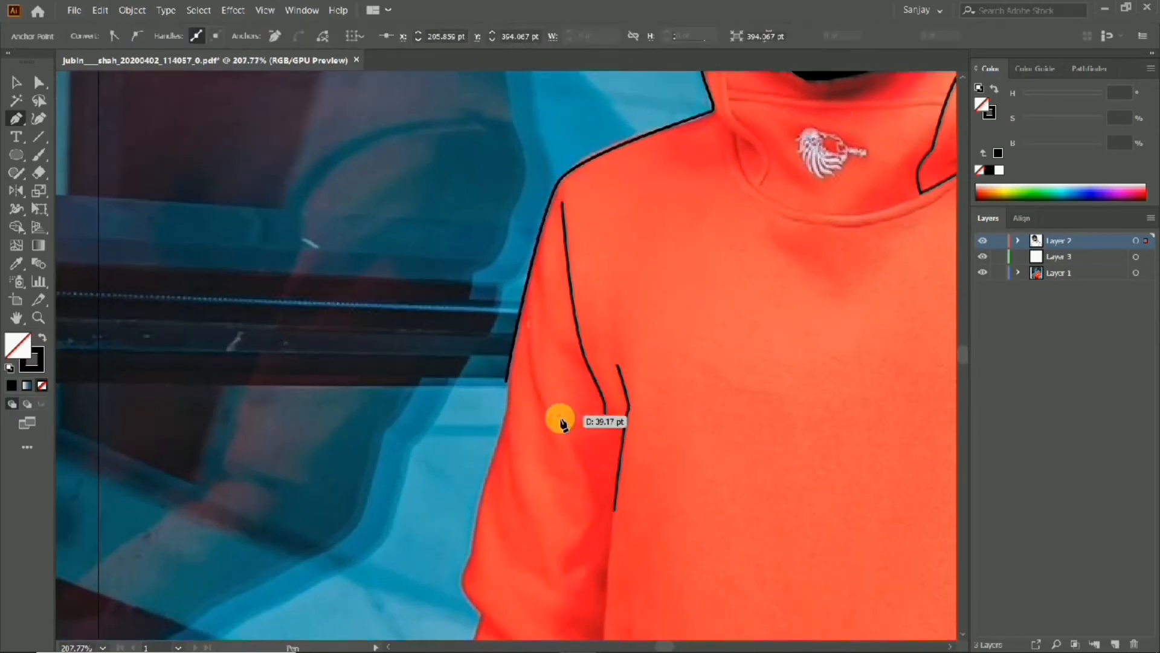
left_click_drag(557, 430, 570, 453)
left_click(581, 479)
Outline the narrow horizontal collar band above the lion logo as a thin shape reaching the hood's front edge.
scroll(600, 308, "down", 2)
left_click_drag(821, 249, 604, 332)
scroll(605, 332, "up", 4)
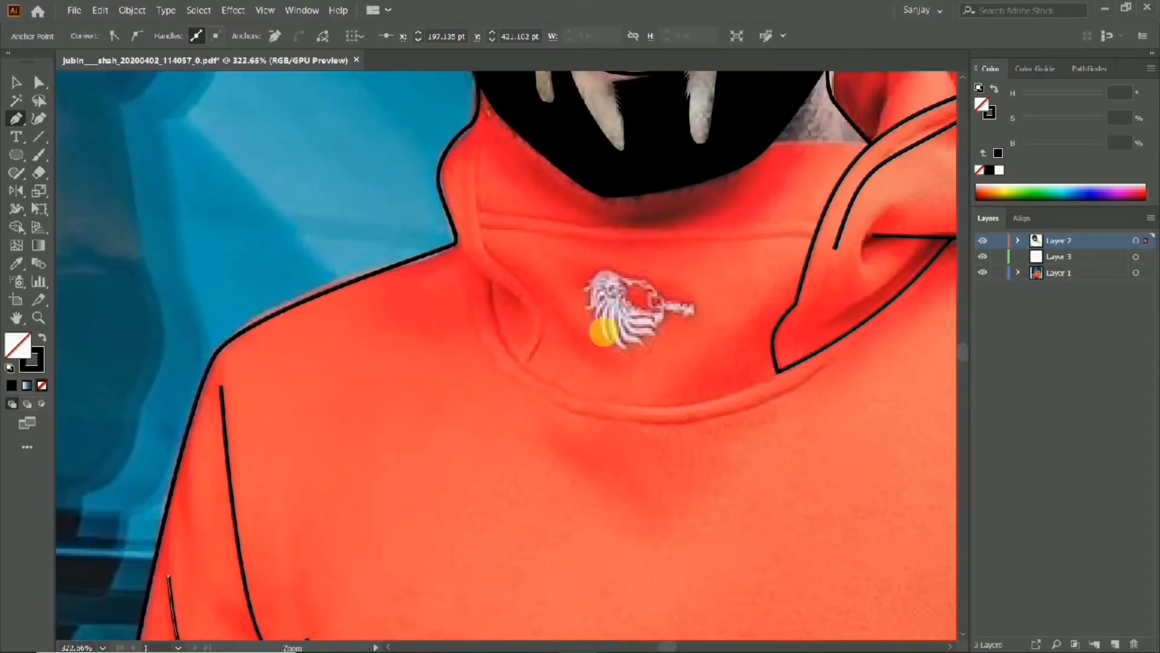
left_click(613, 227)
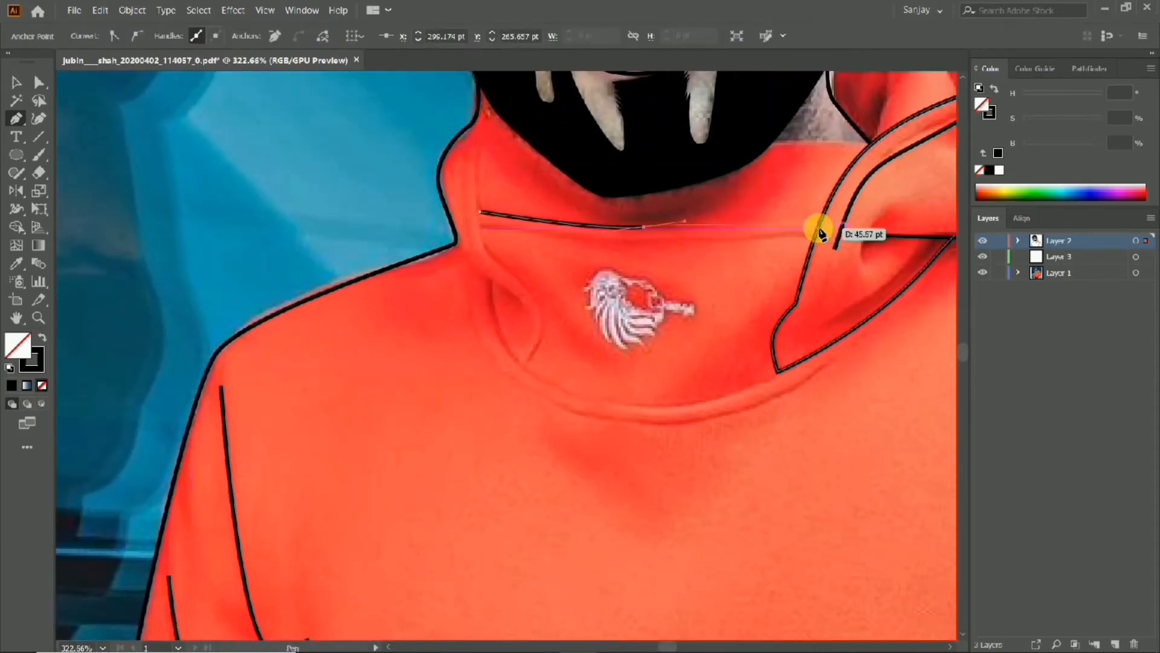
left_click_drag(816, 228, 768, 248)
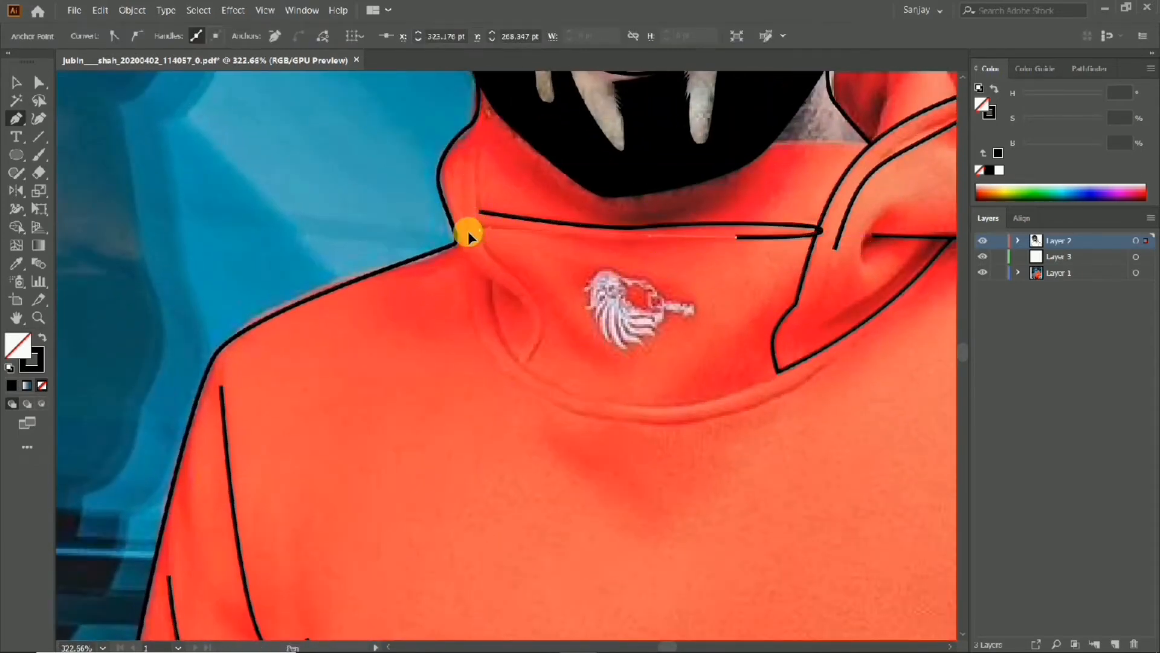
left_click_drag(477, 228, 487, 213)
Try swapping the fill and stroke on the collar band.
left_click(42, 336)
scroll(366, 254, "down", 3)
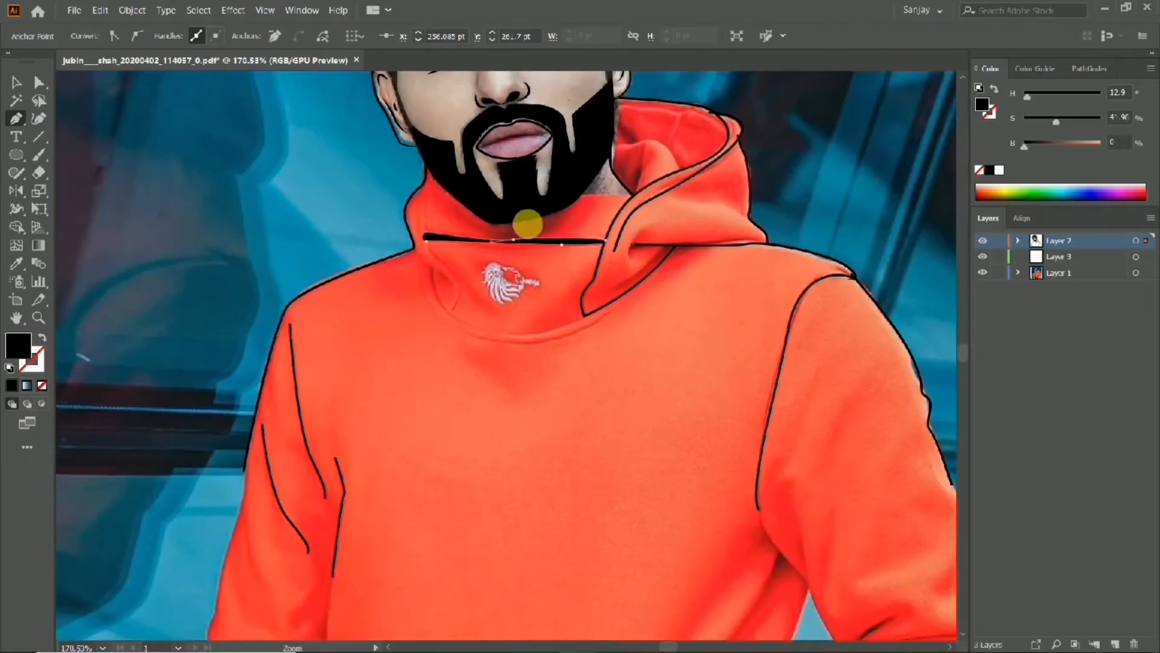
scroll(544, 228, "up", 3)
left_click(43, 337)
scroll(223, 307, "down", 2)
left_click(14, 86)
scroll(217, 226, "down", 4)
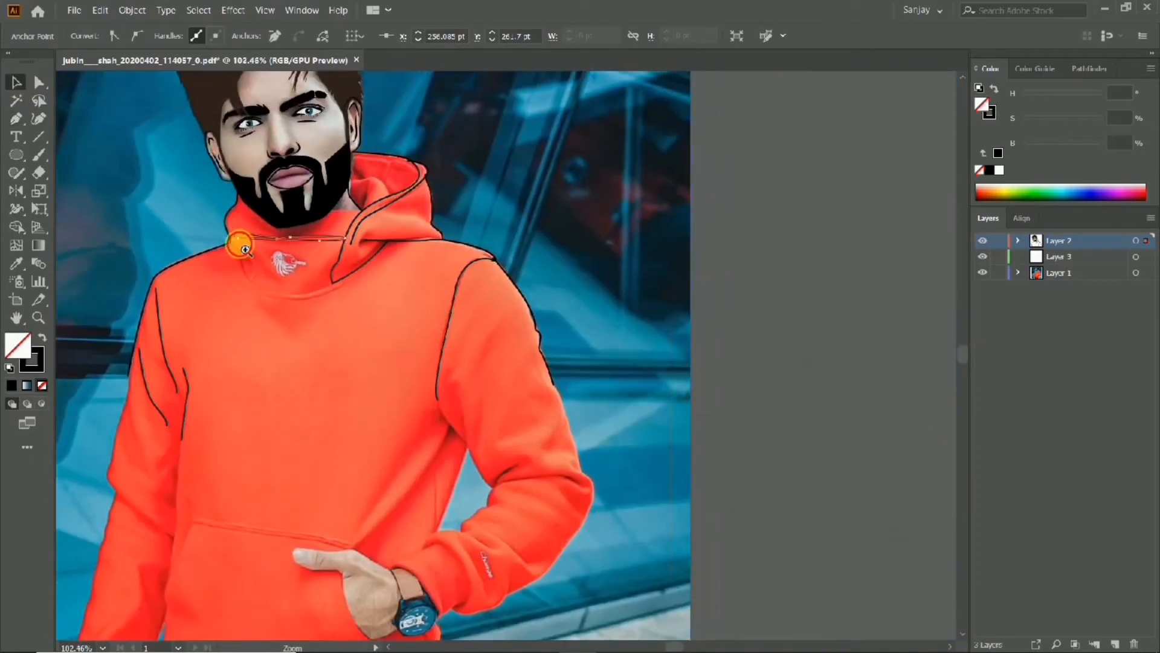
Trace the hood's left front fold as two curved edges running down to the pointed tip beside the logo.
scroll(239, 244, "up", 7)
left_click(15, 121)
left_click(239, 112)
left_click_drag(239, 244, 293, 299)
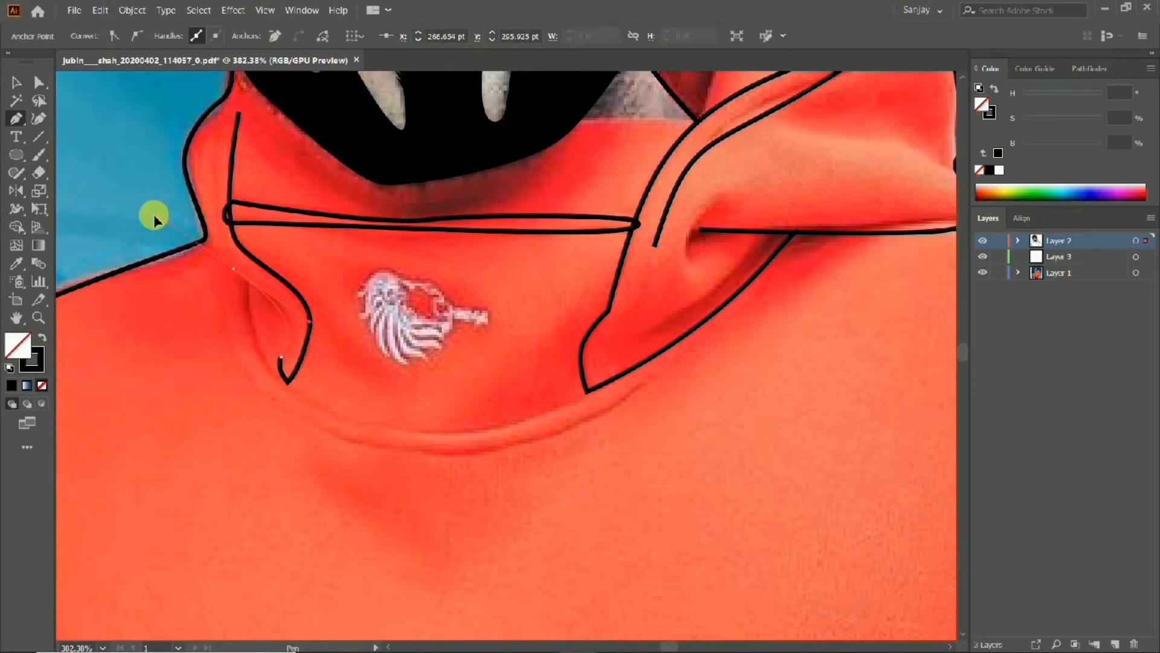
left_click_drag(154, 215, 151, 214)
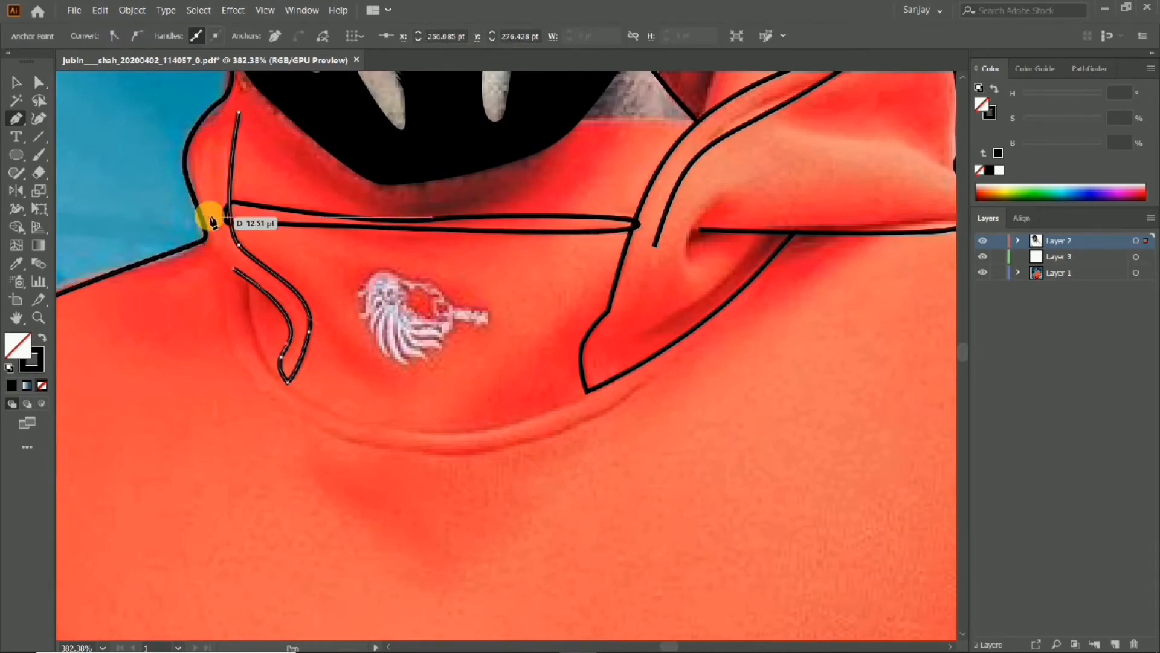
scroll(249, 275, "up", 2)
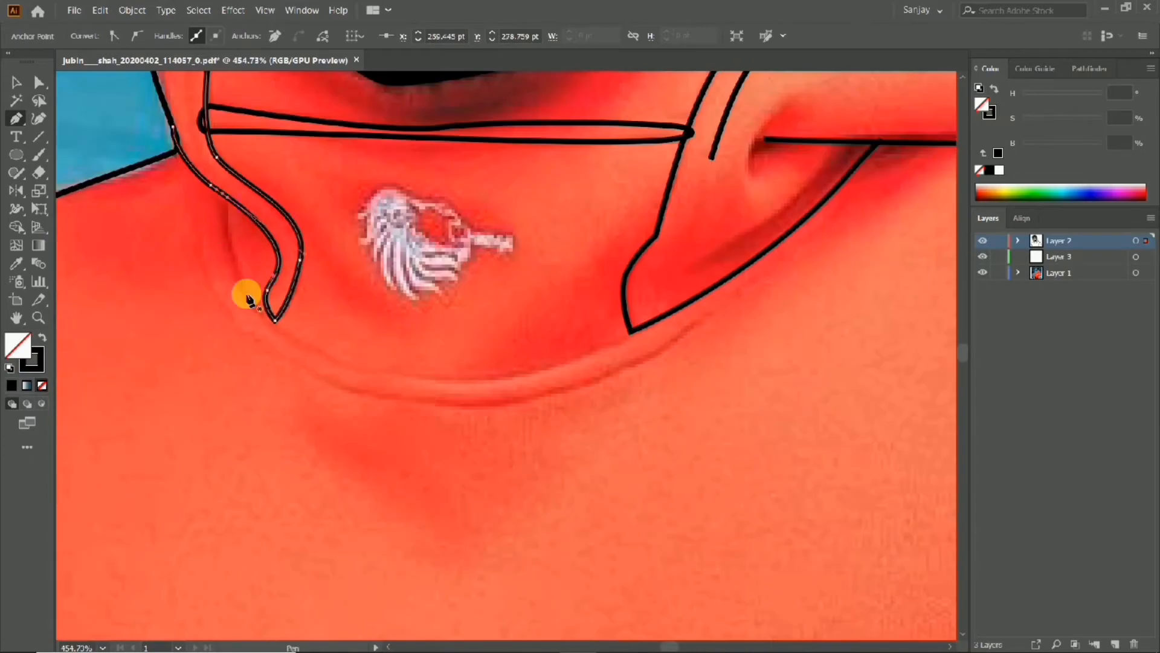
Trace the curved lower neckline from the hood's right chest corner to the left fold.
left_click(631, 332)
mouse_move(228, 210)
left_mouse_down()
mouse_move(244, 77)
mouse_move(236, 71)
left_mouse_up()
scroll(226, 393, "down", 3)
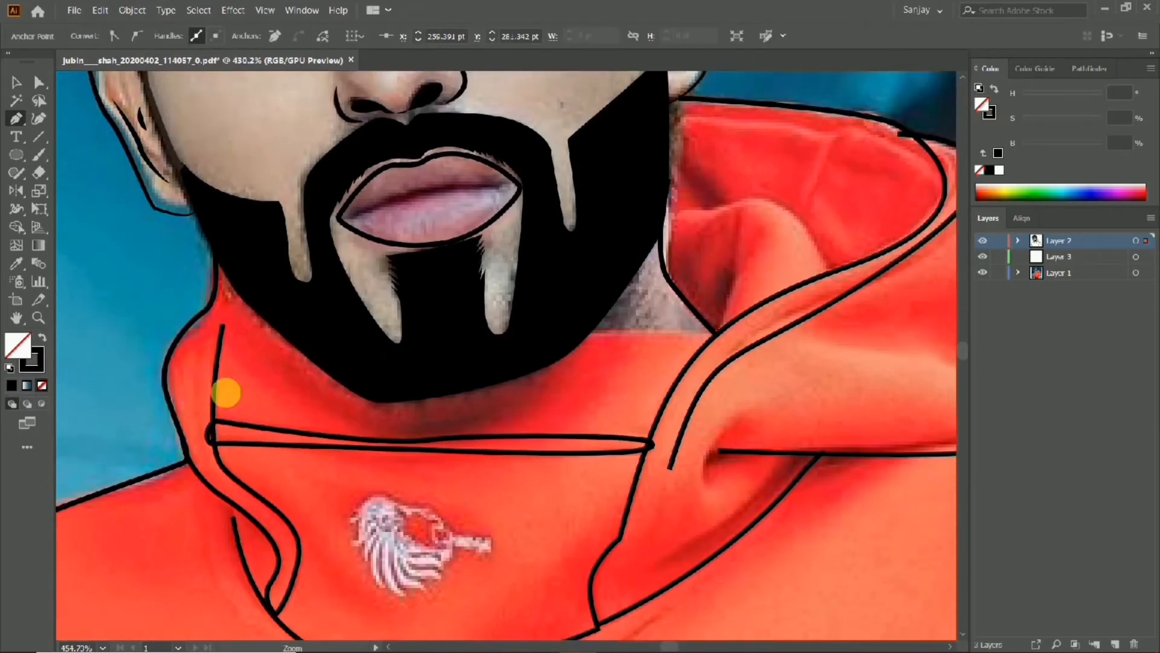
scroll(317, 532, "up", 3)
scroll(233, 497, "up", 2)
scroll(277, 629, "down", 5)
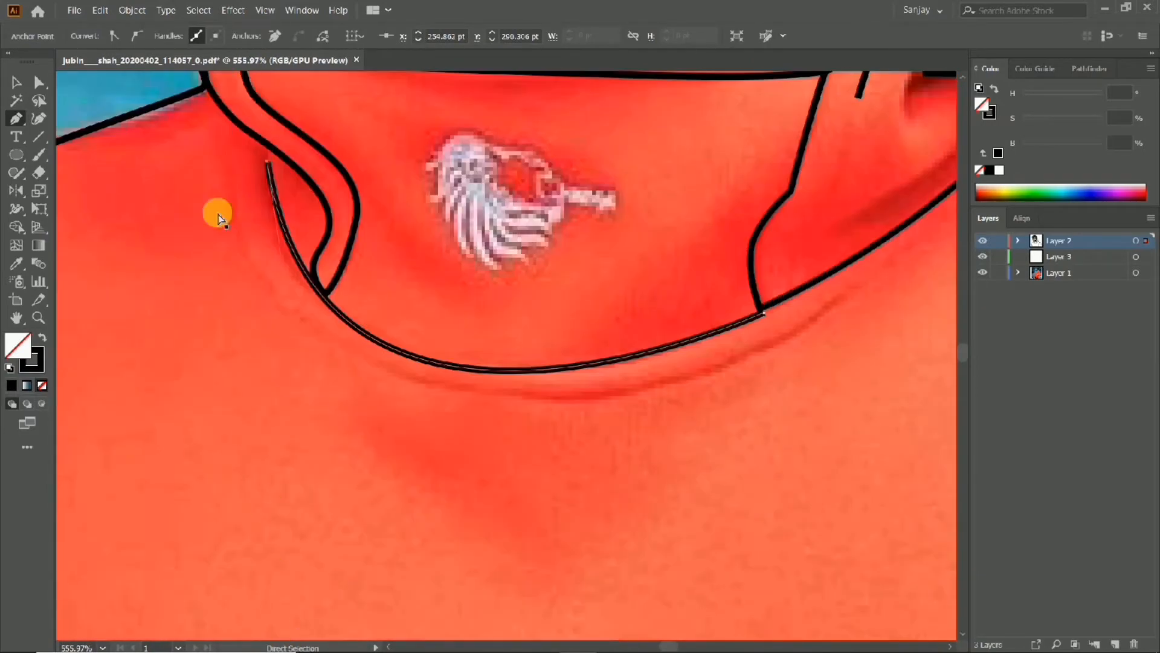
Draw a second neckline curve parallel below the first, from the left fold around to the hood's right lower edge.
left_click_drag(234, 160, 238, 248)
left_click_drag(575, 394, 780, 345)
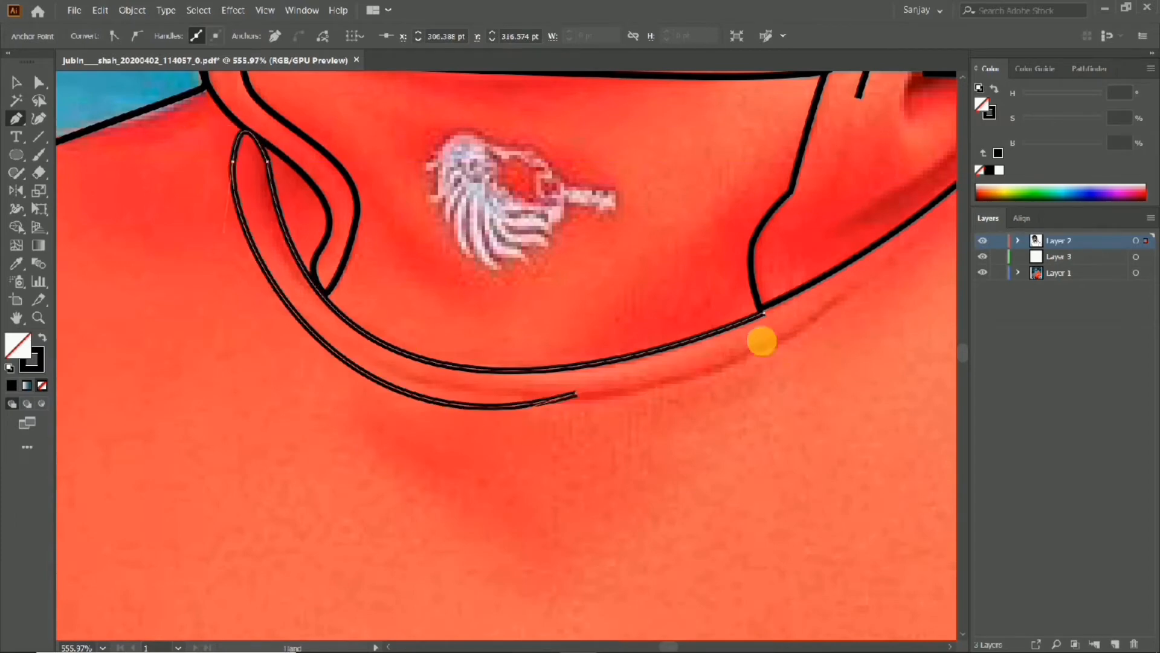
left_click_drag(677, 329, 418, 375)
scroll(712, 207, "up", 2)
scroll(699, 318, "down", 6)
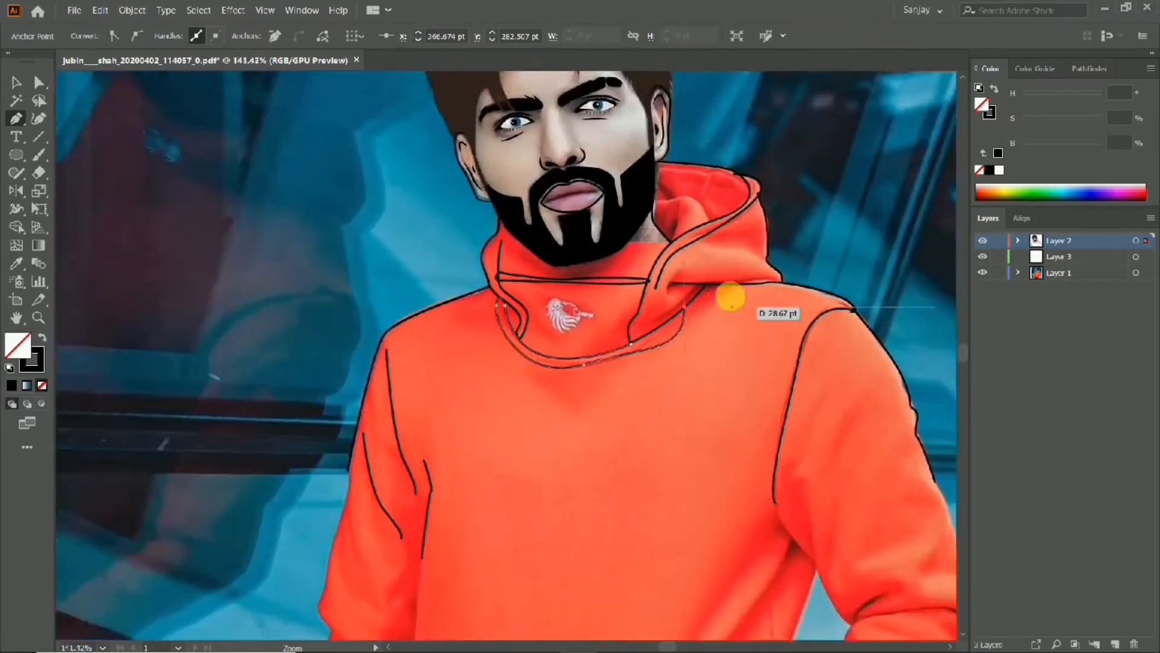
left_click_drag(627, 361, 671, 363)
Make Layer 3 the active layer and end the open neckline path.
left_click(1061, 257)
left_click_drag(798, 272, 673, 302)
scroll(663, 309, "up", 1)
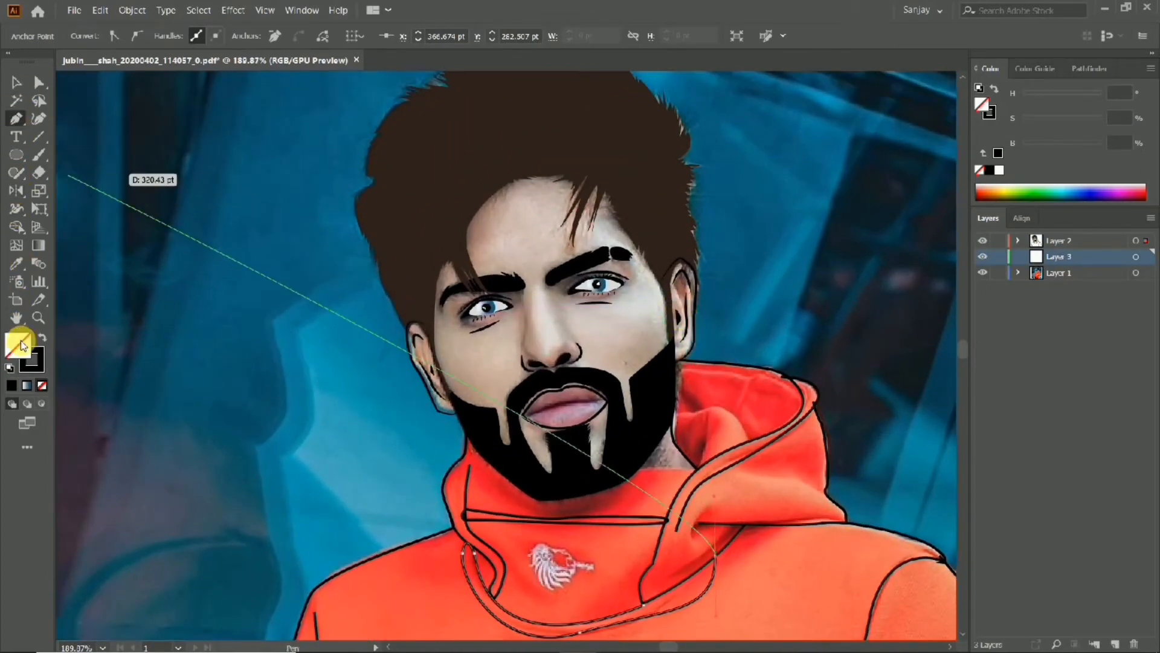
scroll(417, 344, "down", 3)
left_click(18, 99)
left_click(527, 381)
scroll(623, 287, "up", 3)
Set the fill colour to the skin tone FFA08A for drawing on Layer 3.
left_click(1056, 256)
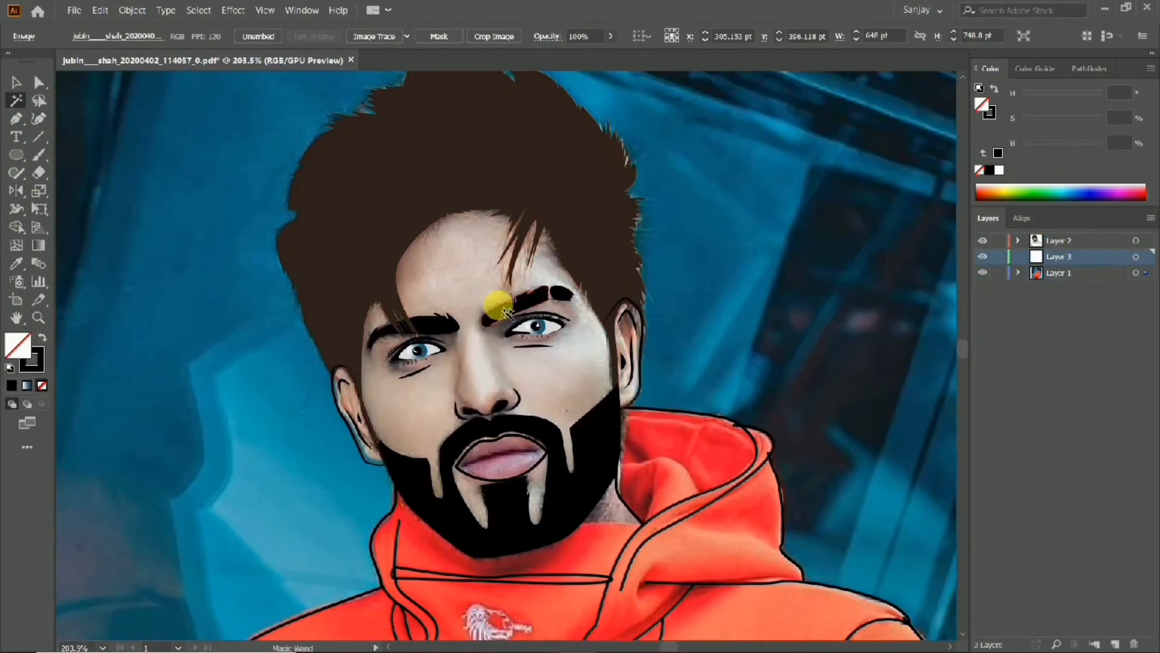
double_click(24, 342)
left_click_drag(467, 253, 472, 220)
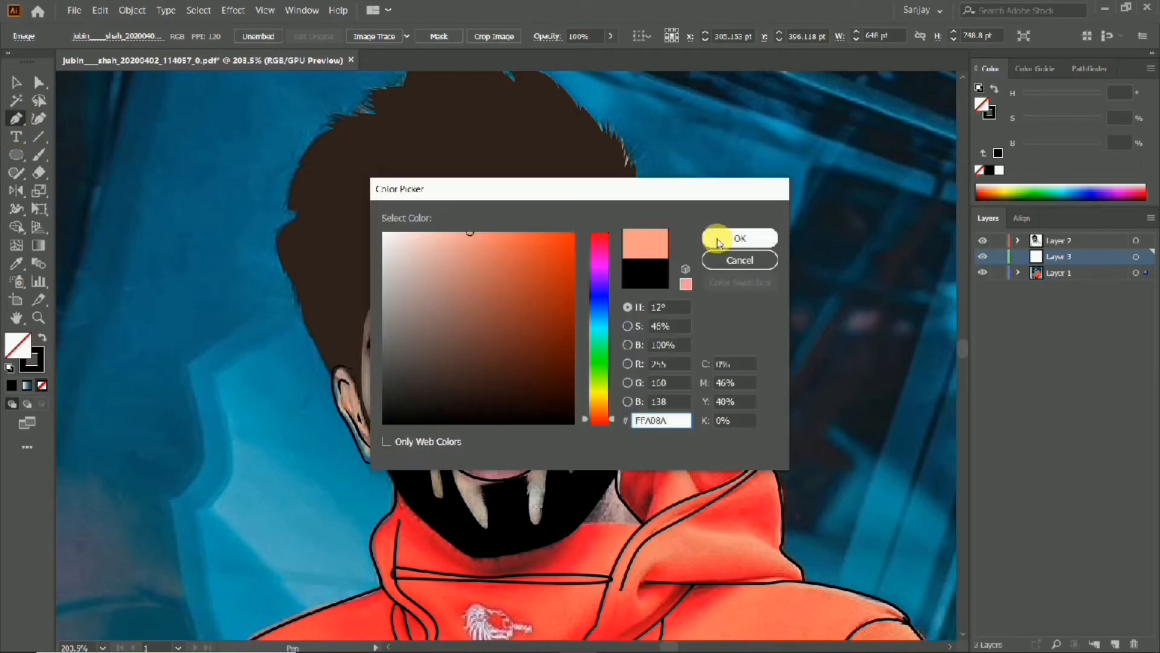
left_click(720, 237)
scroll(488, 328, "up", 2)
left_click(1056, 256)
Start the skin shape on Layer 3 beneath the hair, running across the forehead to the top of the right ear.
left_click(318, 186)
left_click_drag(541, 143, 588, 178)
left_click(636, 239)
left_click(654, 303)
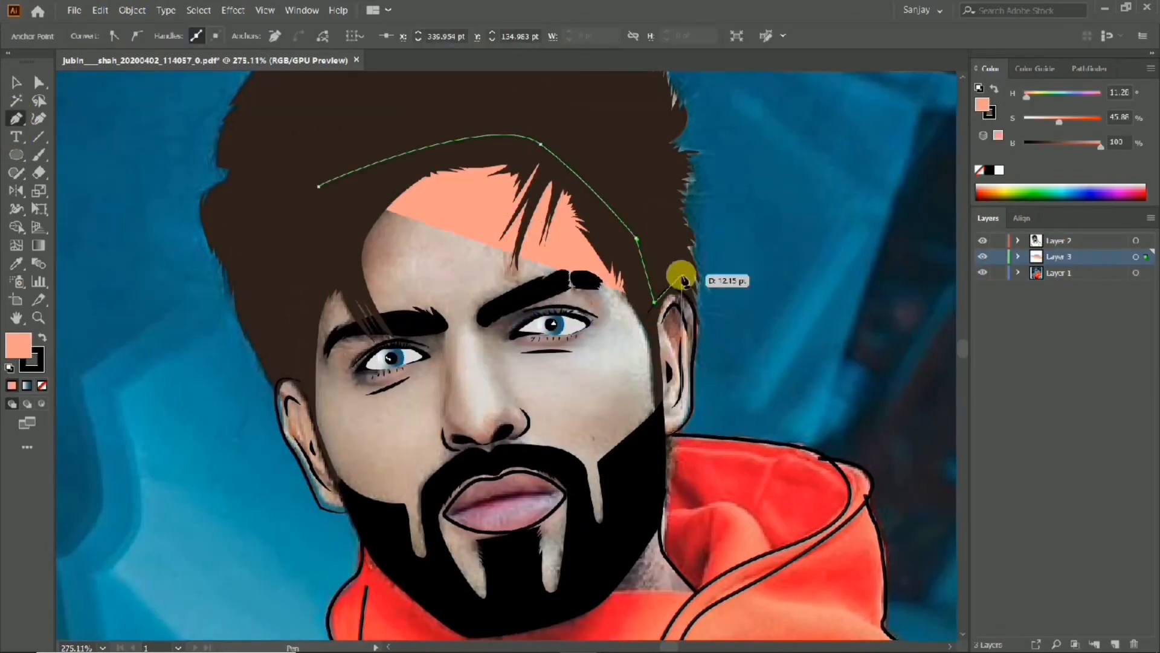
Continue the skin shape around the right ear's outer outline down to the earlobe.
left_click_drag(682, 279, 696, 293)
left_click_drag(692, 360, 685, 377)
scroll(698, 410, "up", 3)
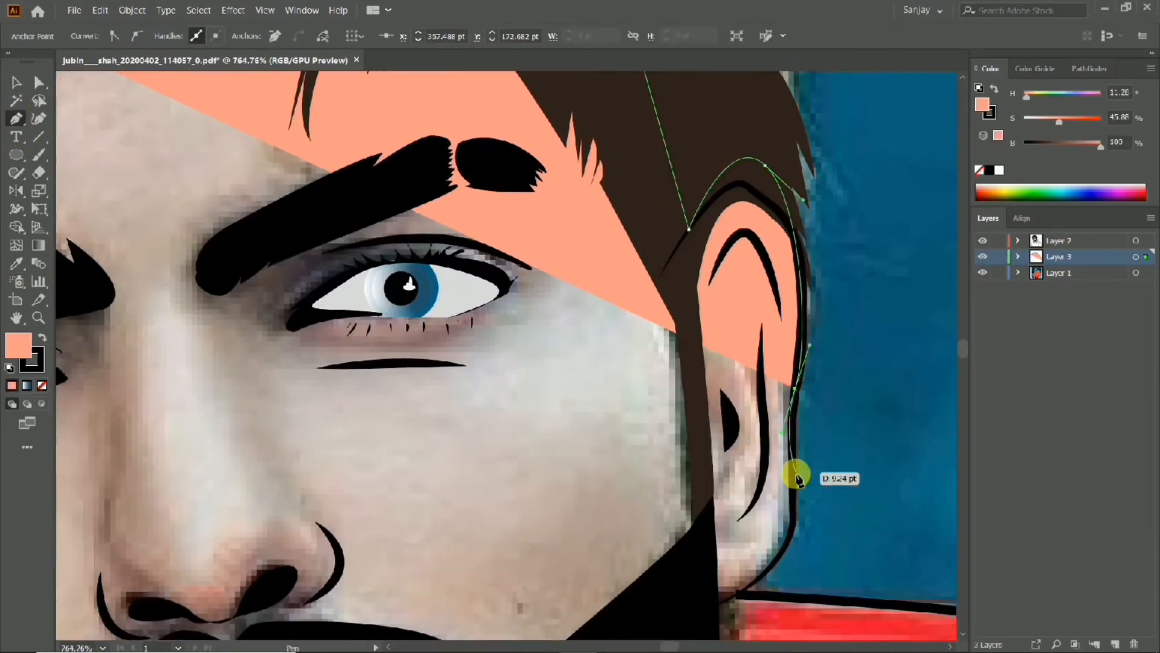
left_click(796, 474)
left_click(790, 538)
left_click_drag(732, 597, 690, 610)
left_click_drag(775, 589, 784, 424)
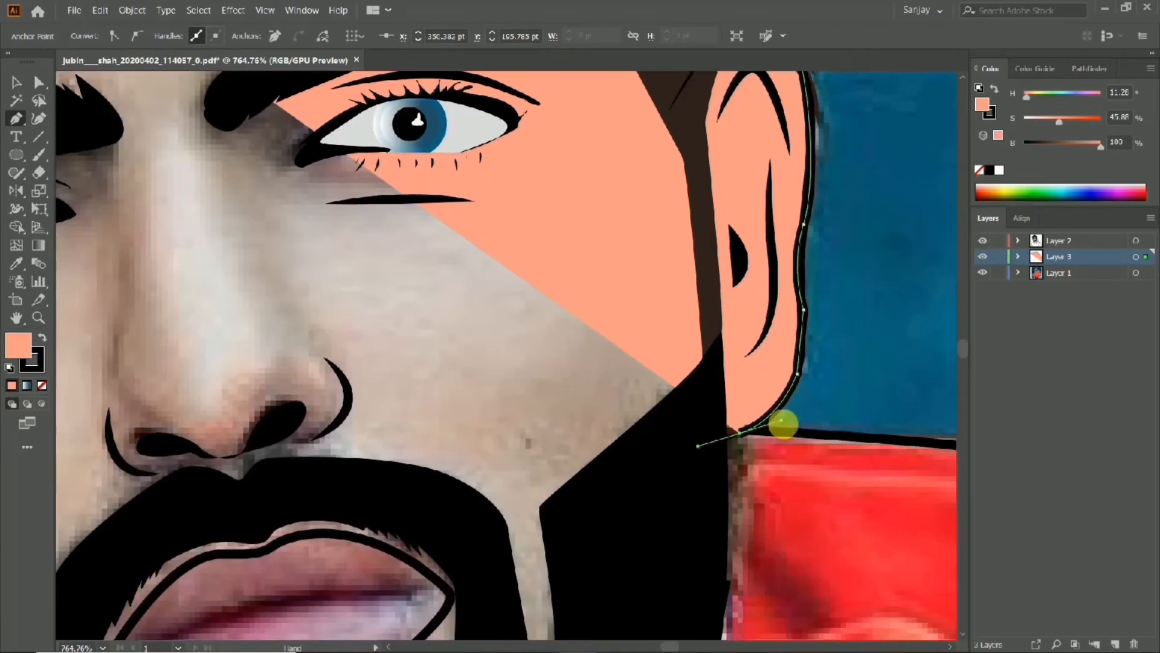
Extend the skin shape down the right side of the neck to the hood corner and back beneath the beard.
scroll(699, 591, "down", 4)
scroll(679, 383, "up", 3)
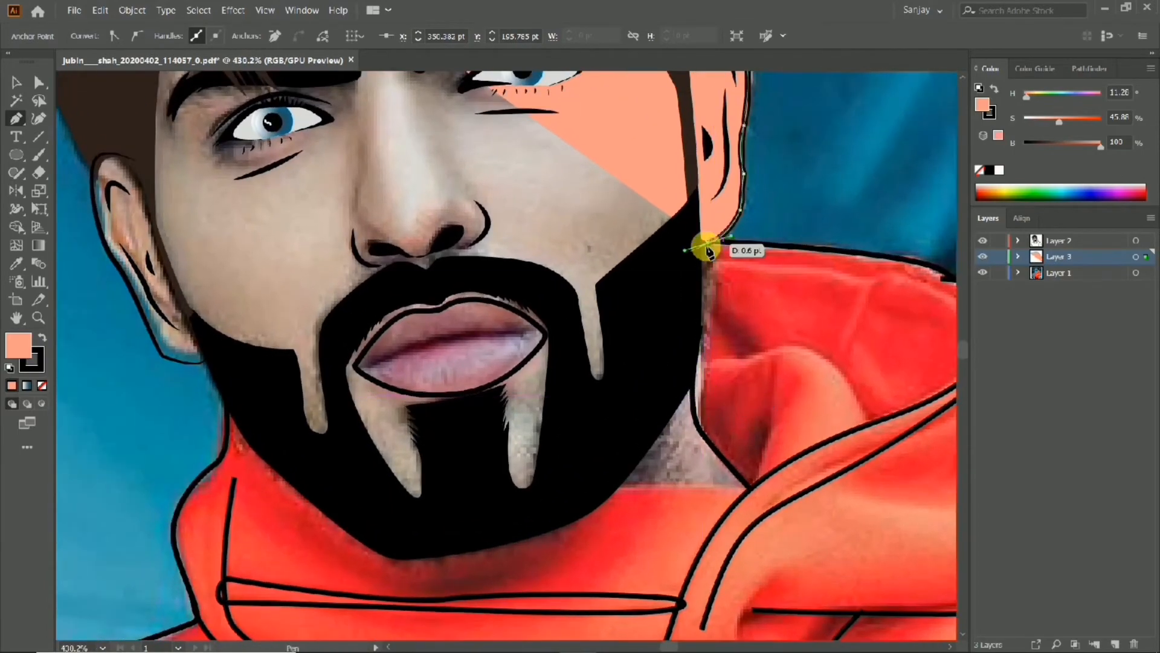
left_click_drag(708, 250, 707, 248)
left_click_drag(700, 426, 708, 439)
scroll(742, 489, "up", 3)
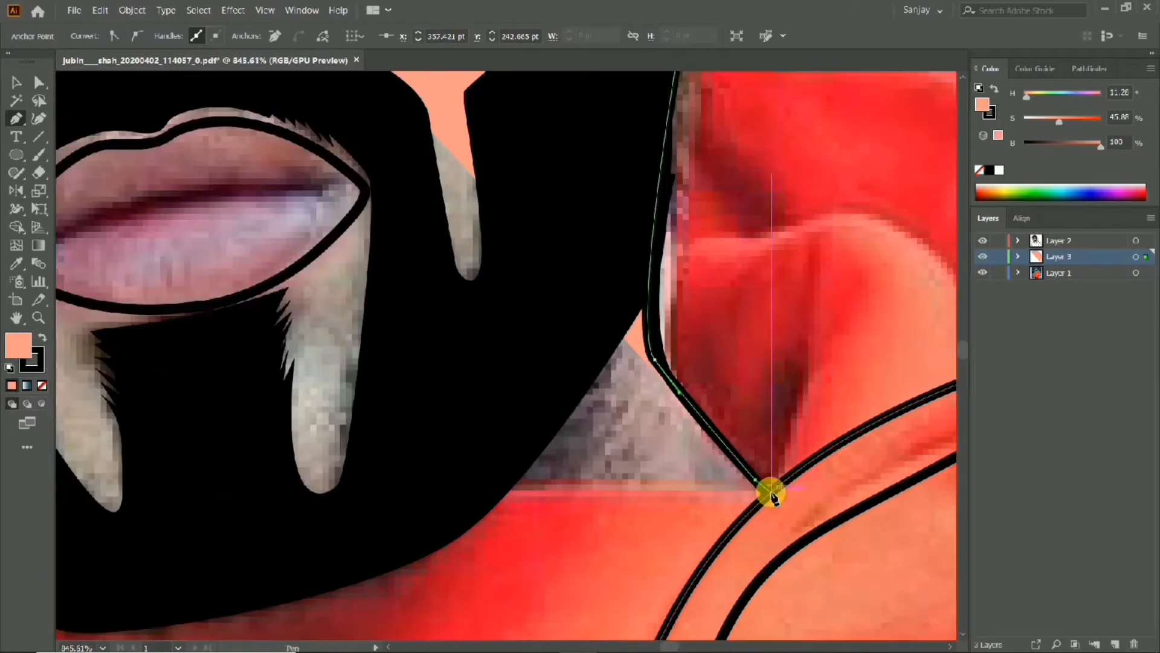
left_click(755, 480)
left_click_drag(482, 490, 446, 500)
Carry the skin shape across beneath the chin and up inside the beard towards the left earlobe.
scroll(343, 510, "down", 5)
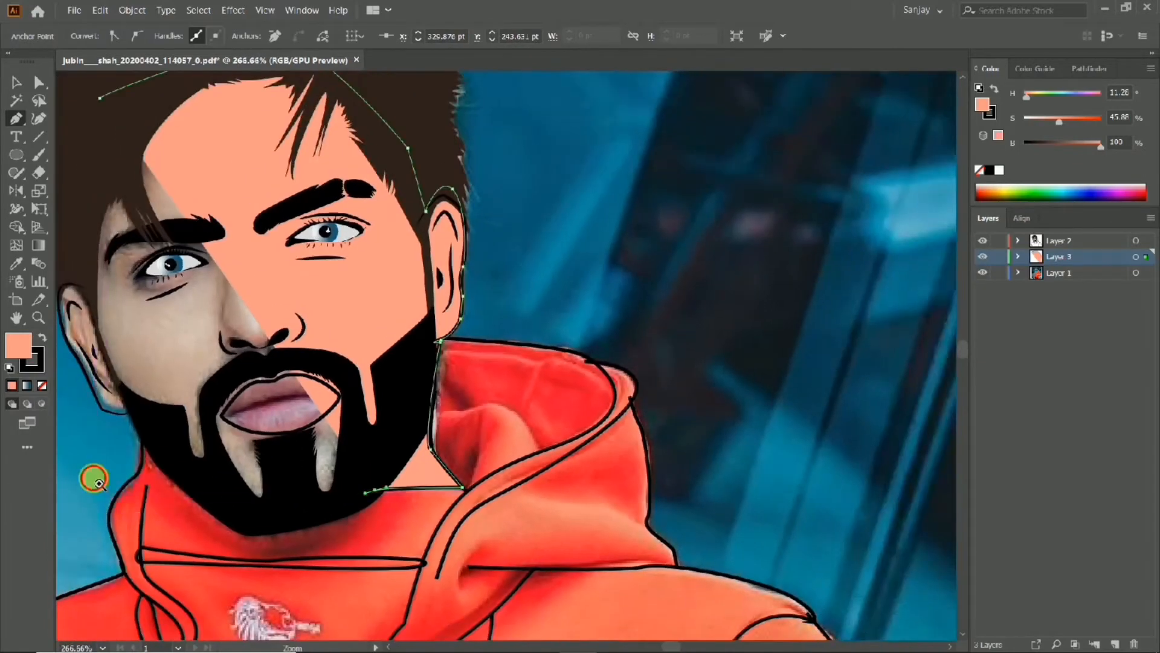
scroll(94, 479, "up", 2)
left_click_drag(287, 520, 276, 498)
left_click(177, 382)
scroll(69, 343, "up", 2)
left_click_drag(70, 344, 329, 378)
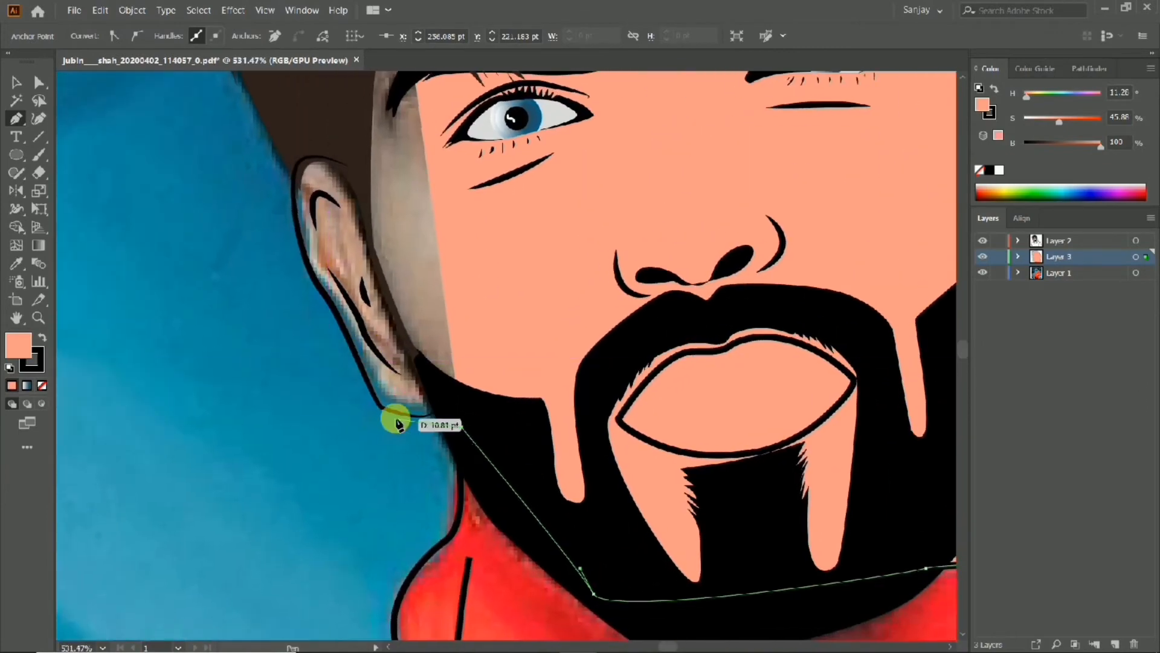
Carry the skin shape around the lower corner of the left earlobe, undoing and replacing the misplaced anchor.
left_click_drag(393, 411, 295, 355)
scroll(354, 417, "up", 3)
scroll(312, 347, "up", 2)
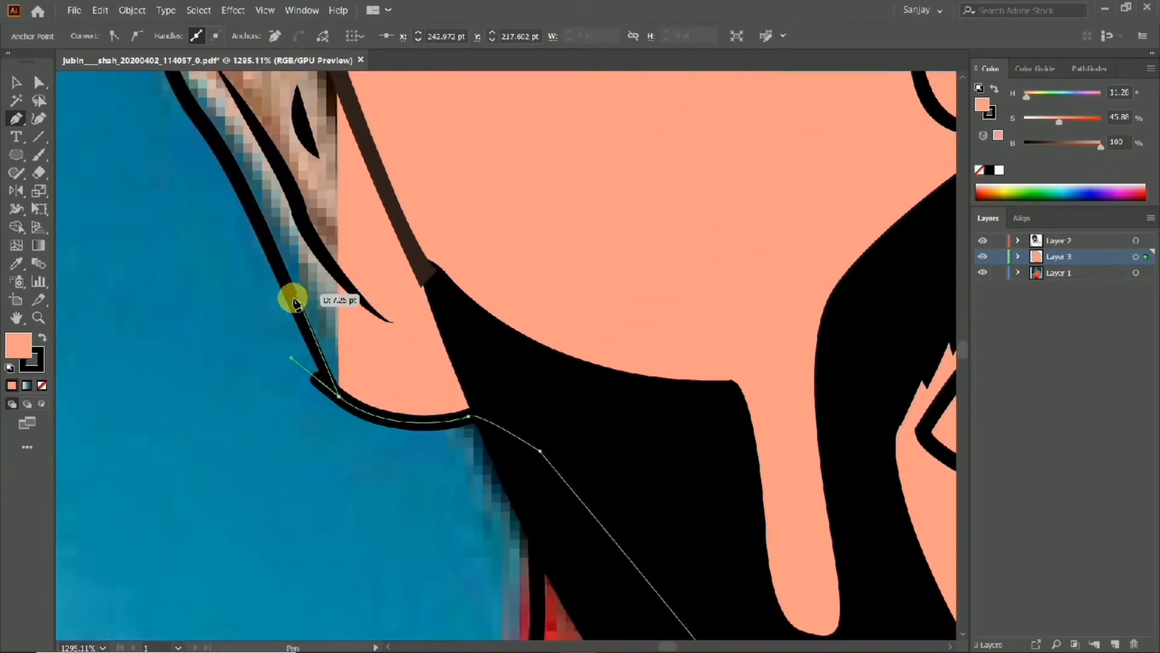
key("ctrl+z")
scroll(332, 362, "down", 2)
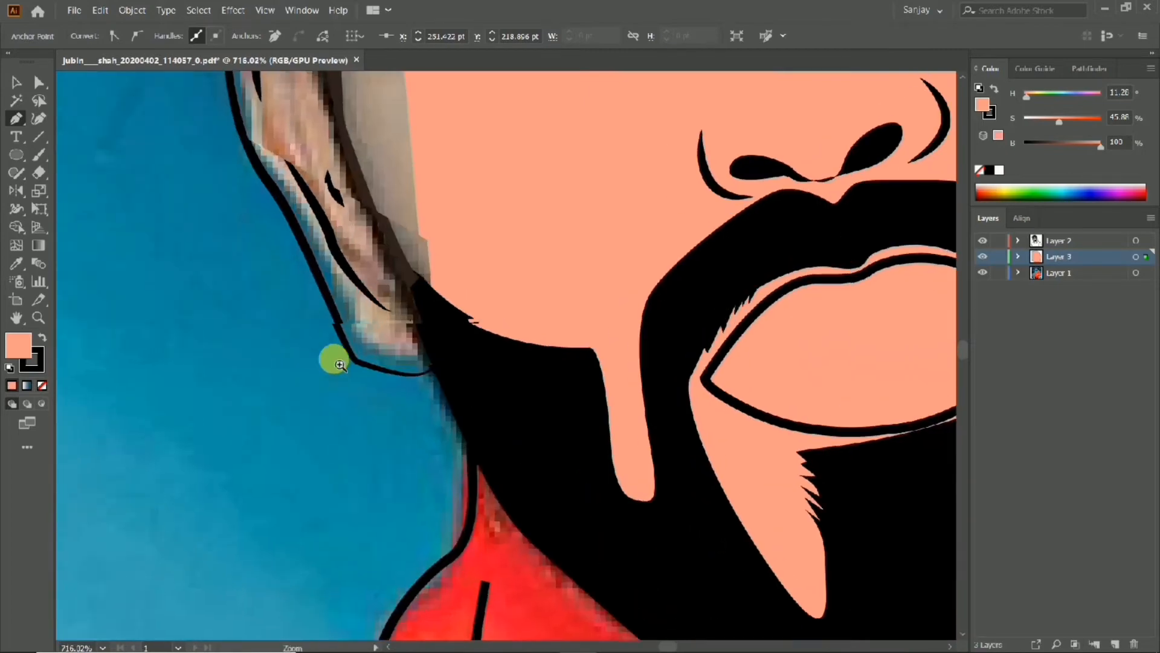
scroll(337, 361, "up", 3)
left_click_drag(480, 396, 444, 390)
left_click_drag(411, 372, 411, 361)
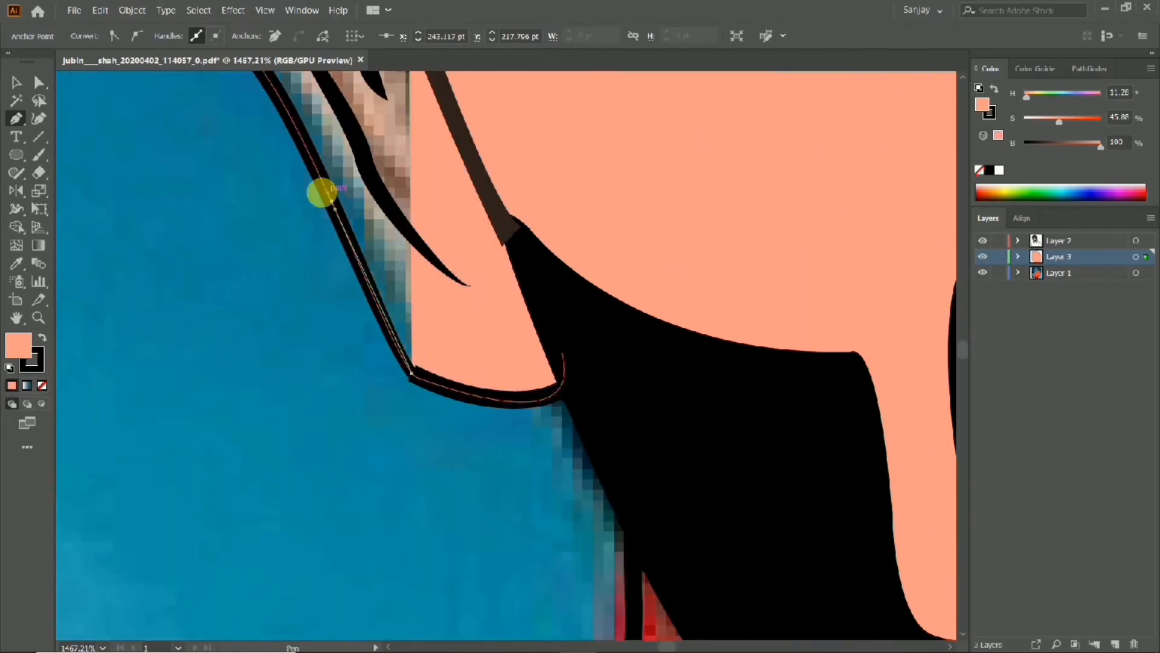
Extend the skin shape up the left ear's outer outline to the hairline and close it.
scroll(337, 461, "down", 3)
scroll(311, 453, "up", 4)
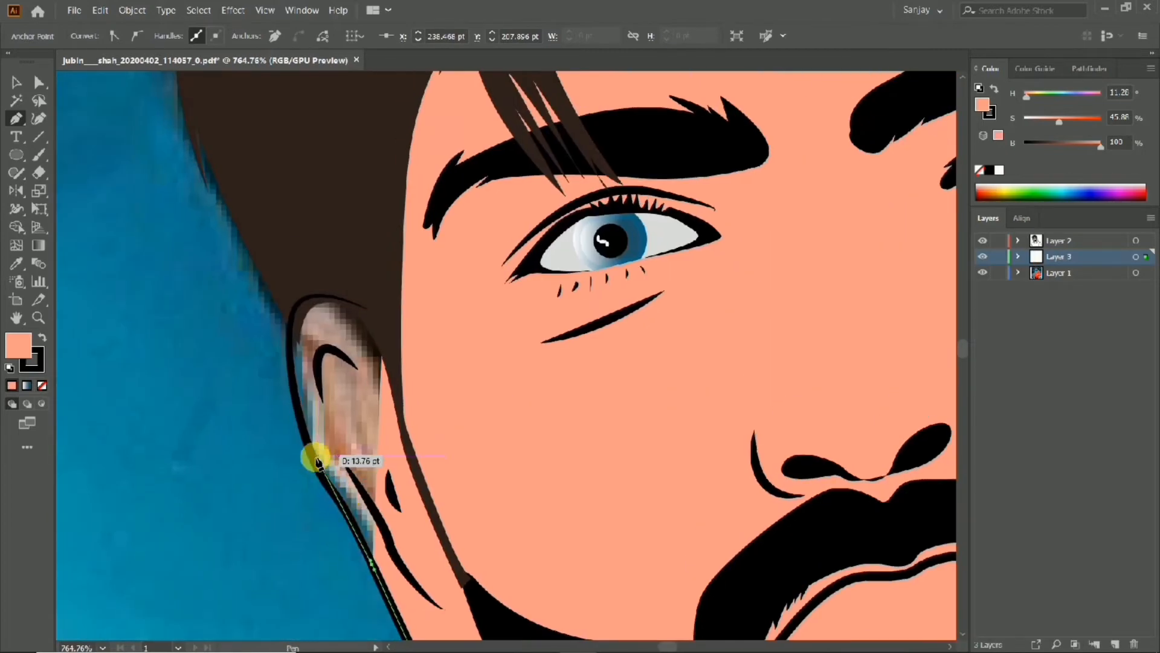
left_click(299, 311)
scroll(339, 260, "down", 8)
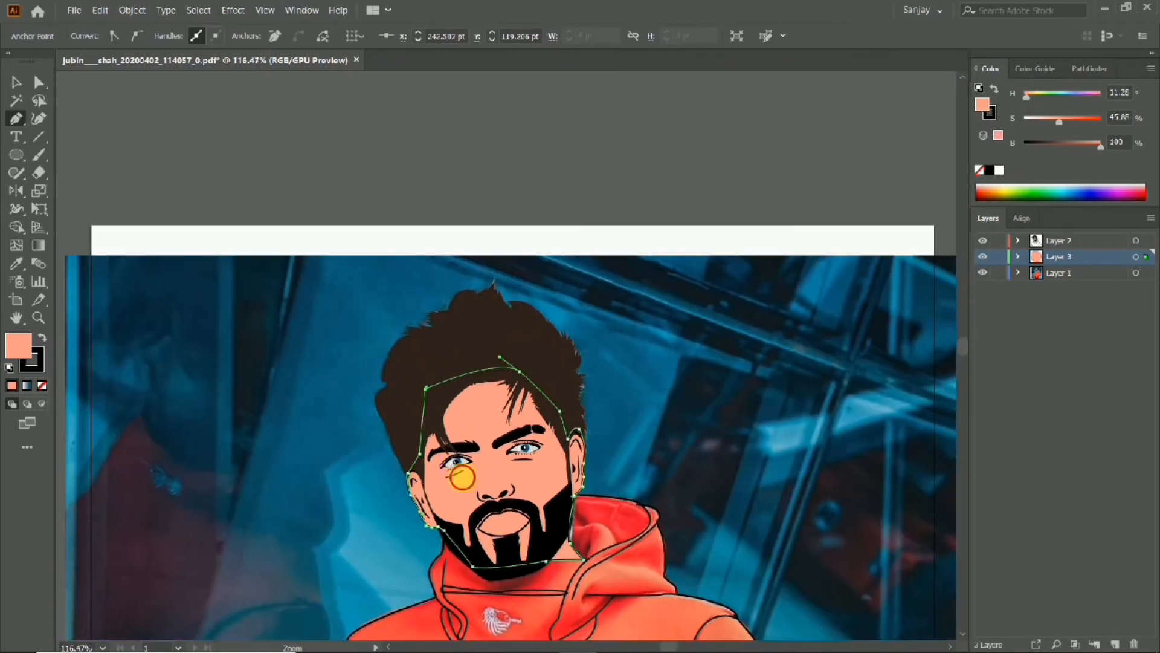
scroll(462, 477, "down", 2)
scroll(441, 254, "up", 6)
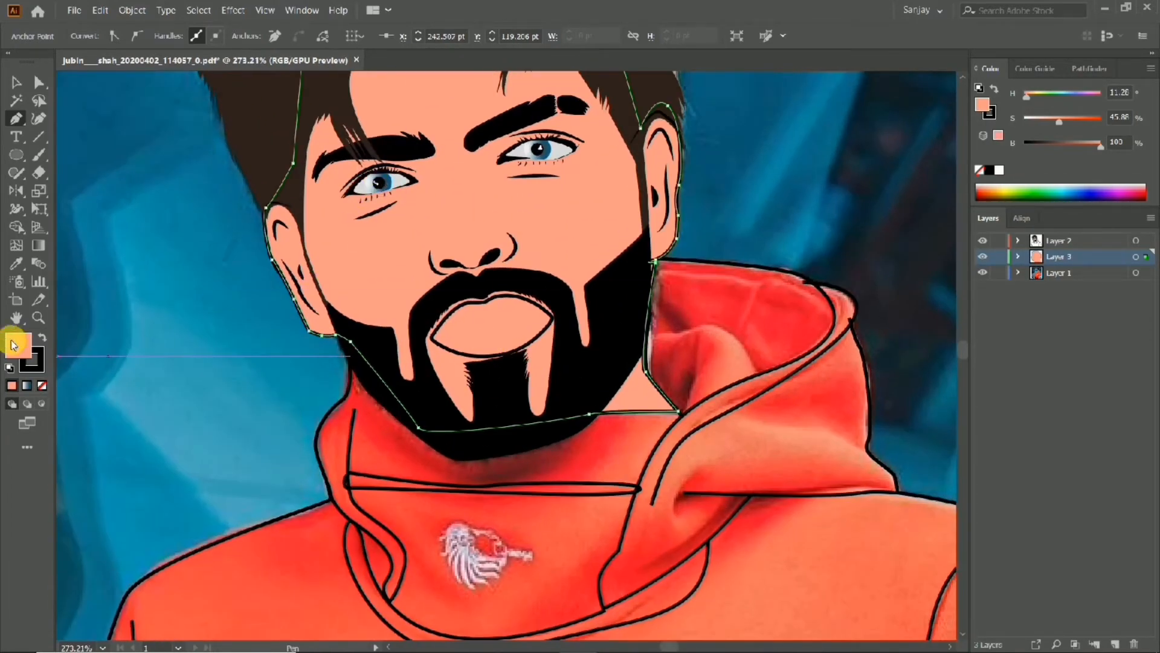
Try a lighter peach and the pale pink F9BEB7 as the skin shape's fill.
double_click(17, 345)
left_click(740, 238)
scroll(446, 217, "down", 3)
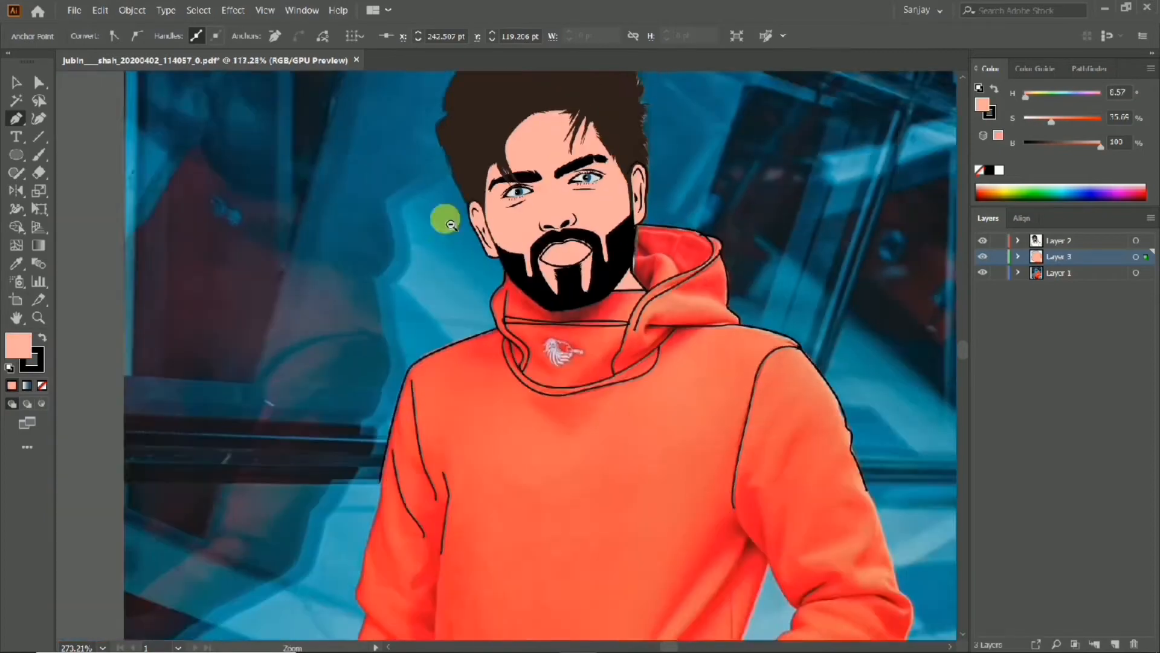
scroll(563, 337, "up", 2)
double_click(19, 345)
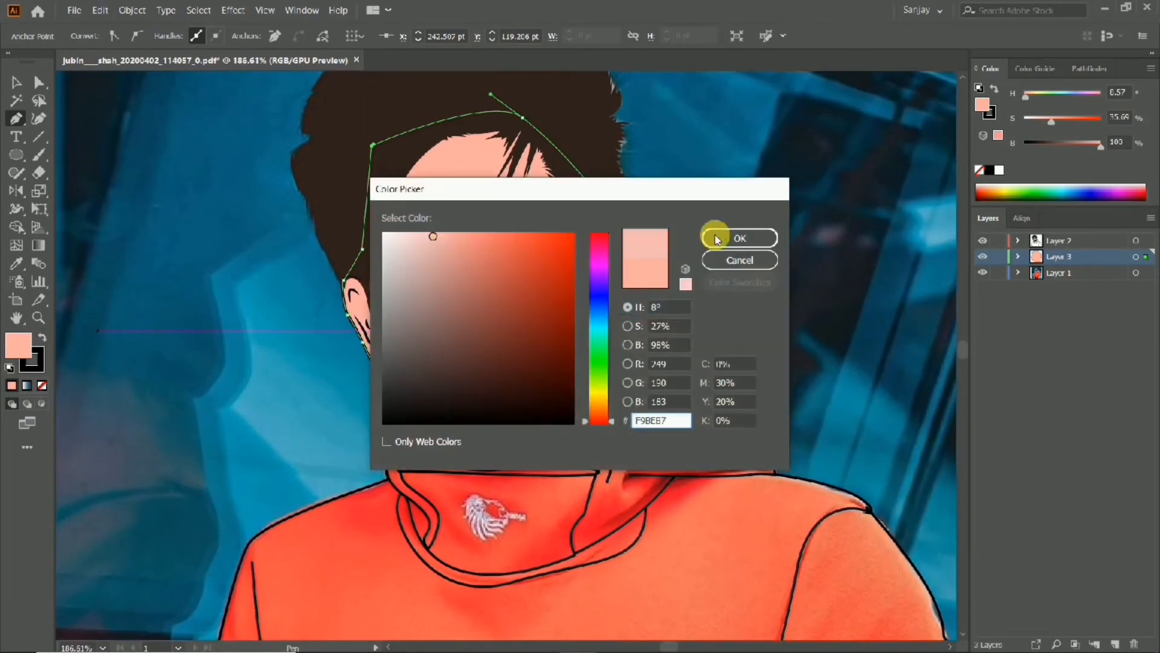
left_click(716, 238)
scroll(466, 228, "down", 3)
scroll(466, 228, "up", 2)
Set the skin shape's fill to a warm peach with hue about 20°, saturation 47% and brightness 100%.
double_click(19, 342)
left_click(462, 231)
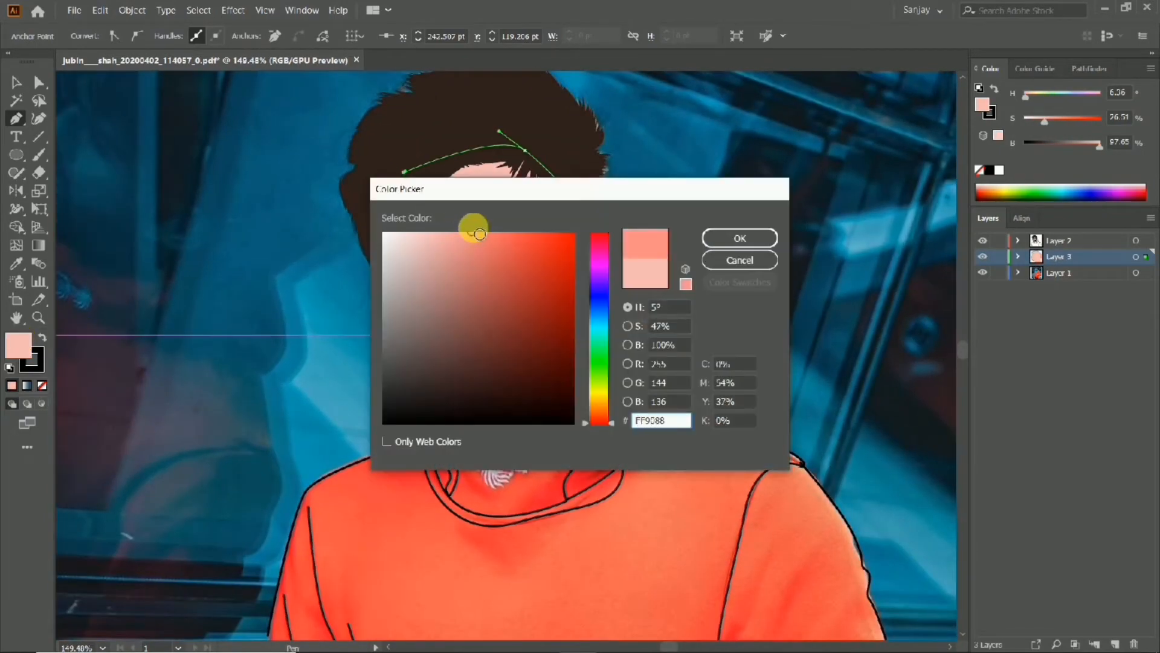
left_click_drag(596, 254, 592, 414)
left_click(698, 248)
scroll(574, 292, "up", 3)
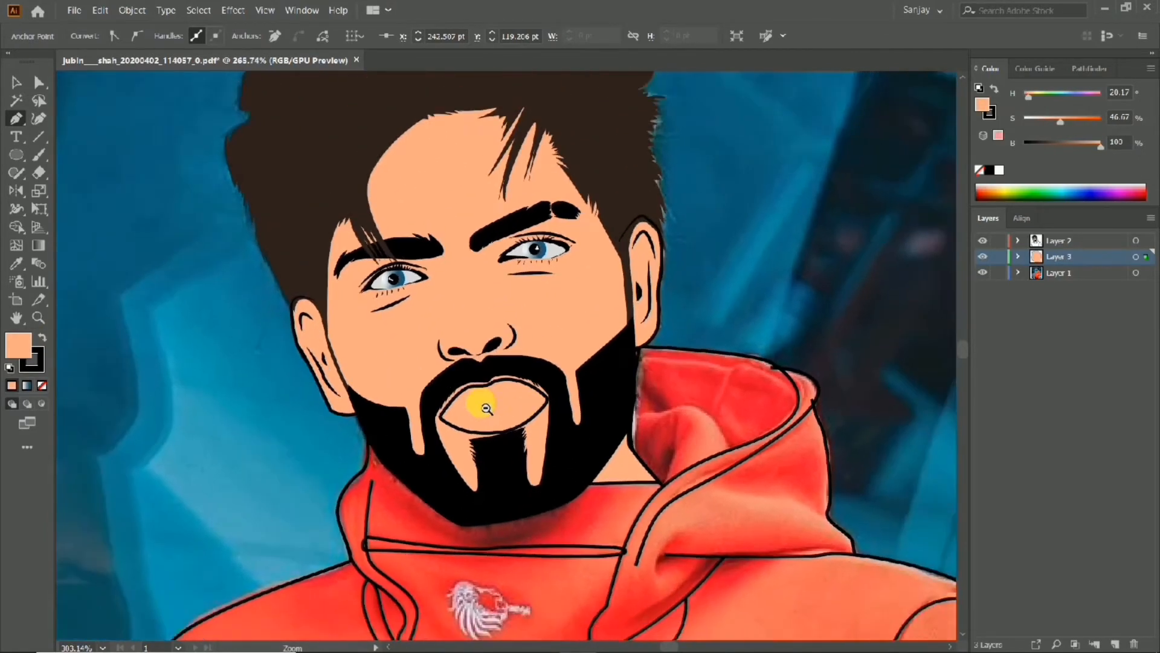
left_click(15, 84)
scroll(401, 311, "up", 3)
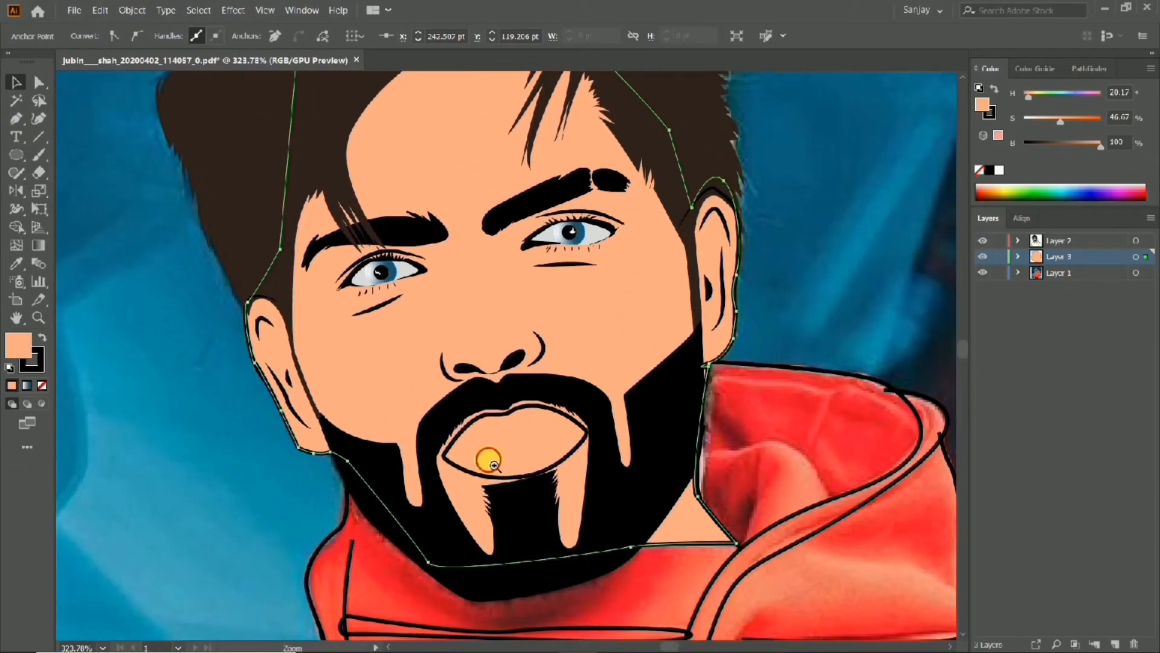
scroll(485, 459, "down", 4)
scroll(886, 474, "up", 3)
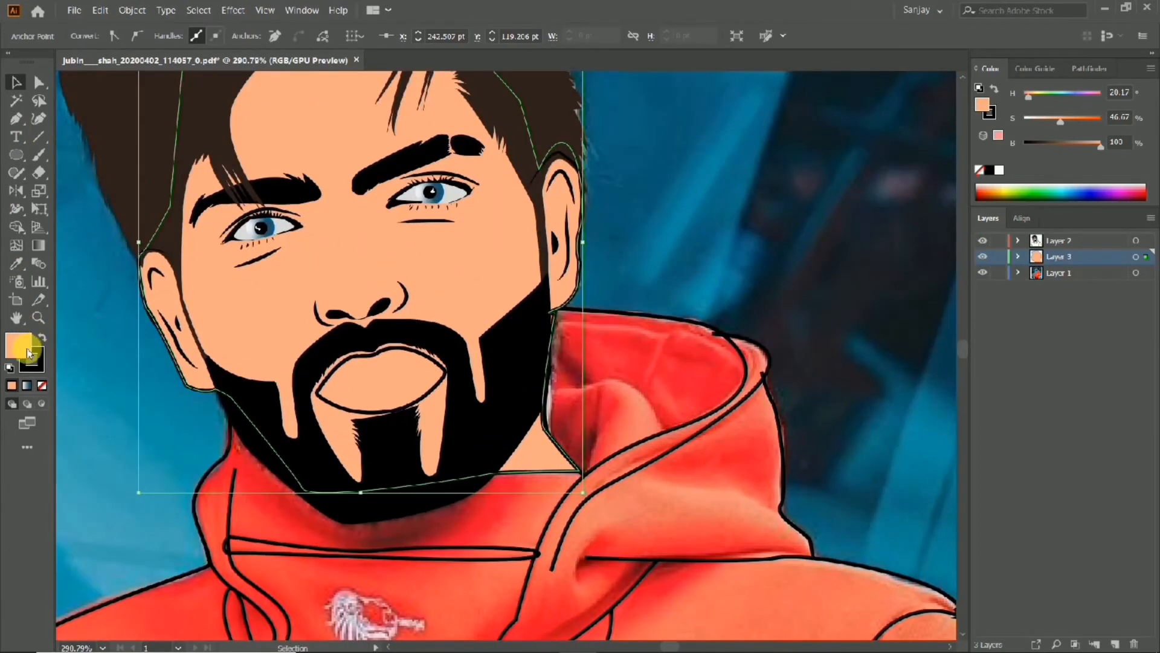
Sample the hoodie's orange from the photo and zoom in on the mouth with the Pen tool ready.
left_click(65, 235)
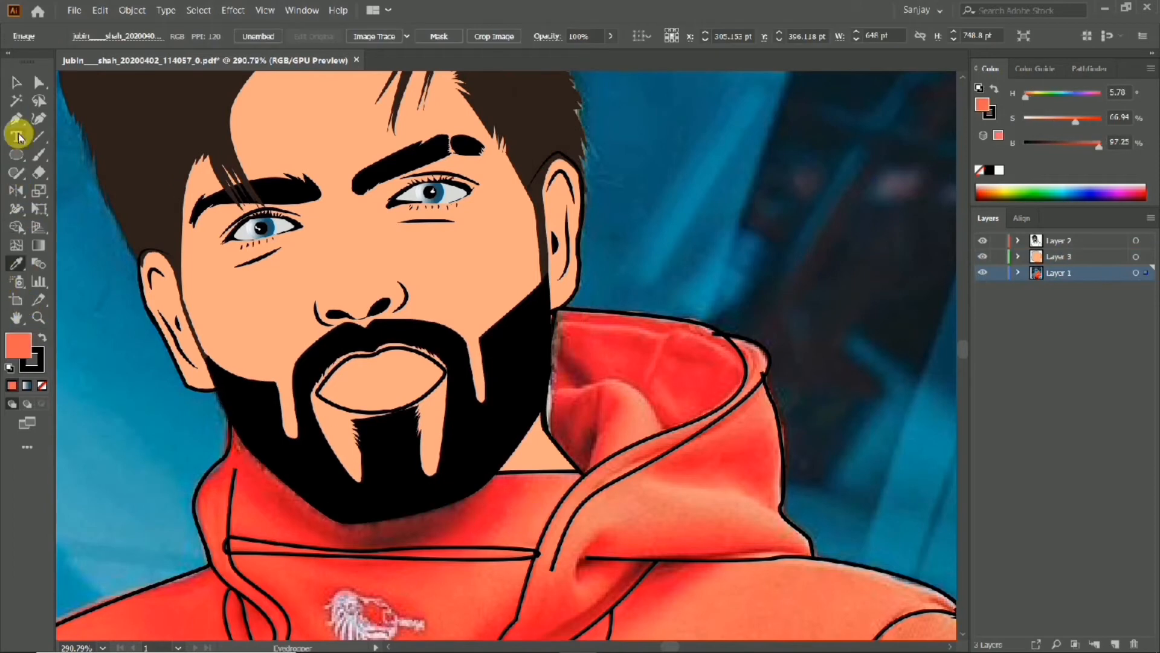
left_click(17, 119)
scroll(332, 375, "up", 7)
left_click(40, 336)
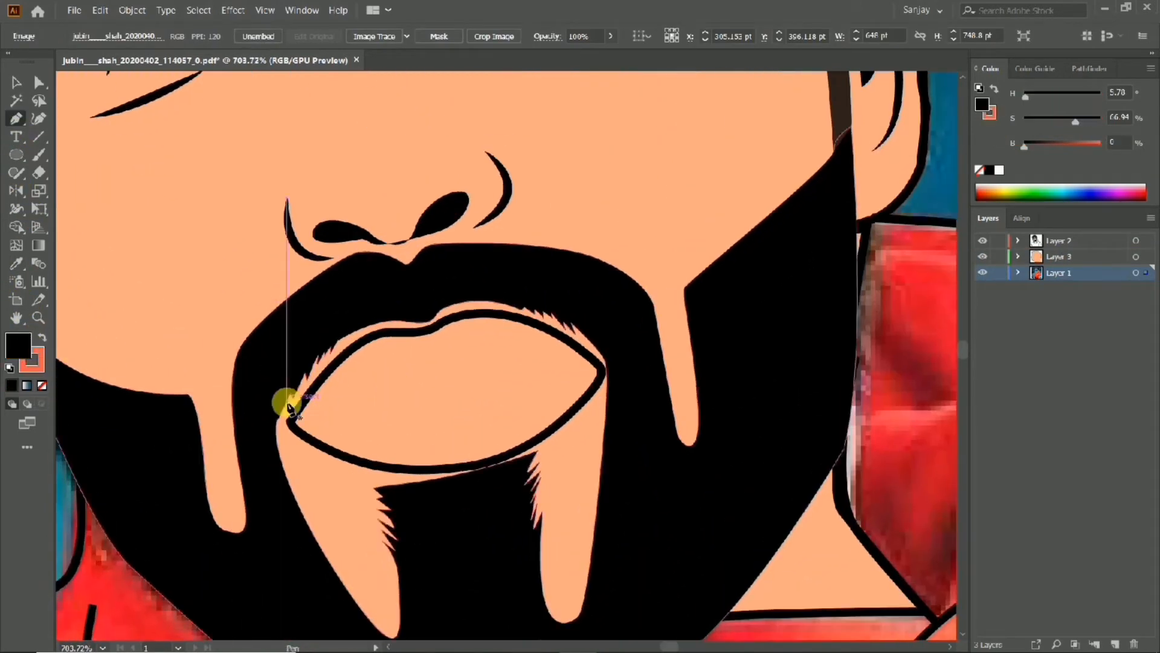
left_click(291, 424)
left_click(984, 255)
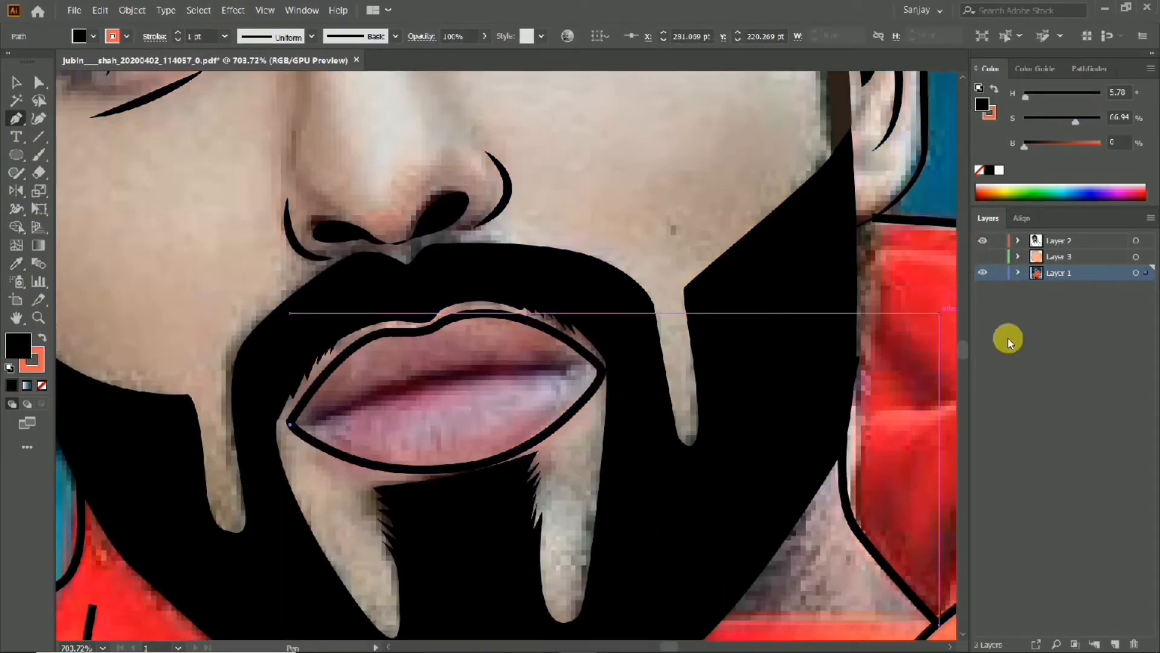
left_click(983, 256)
scroll(668, 305, "down", 5)
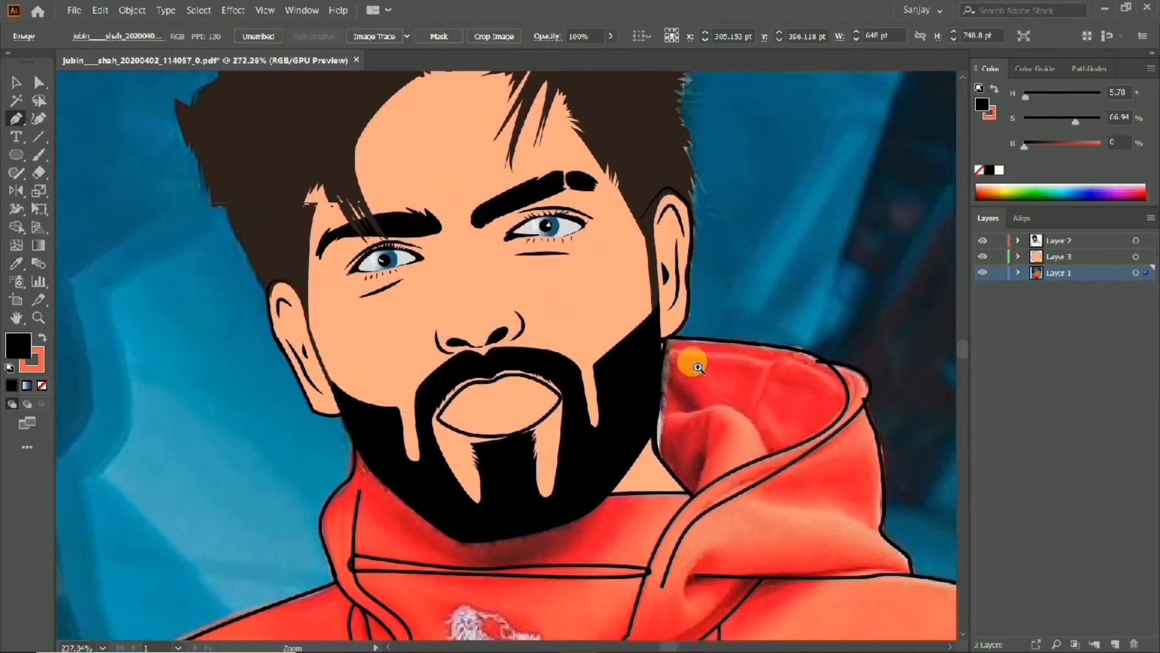
Make Layer 2 the active layer with the orange as fill, and hide Layer 3 to reveal the photo's lips.
left_click(1048, 241)
left_click(42, 336)
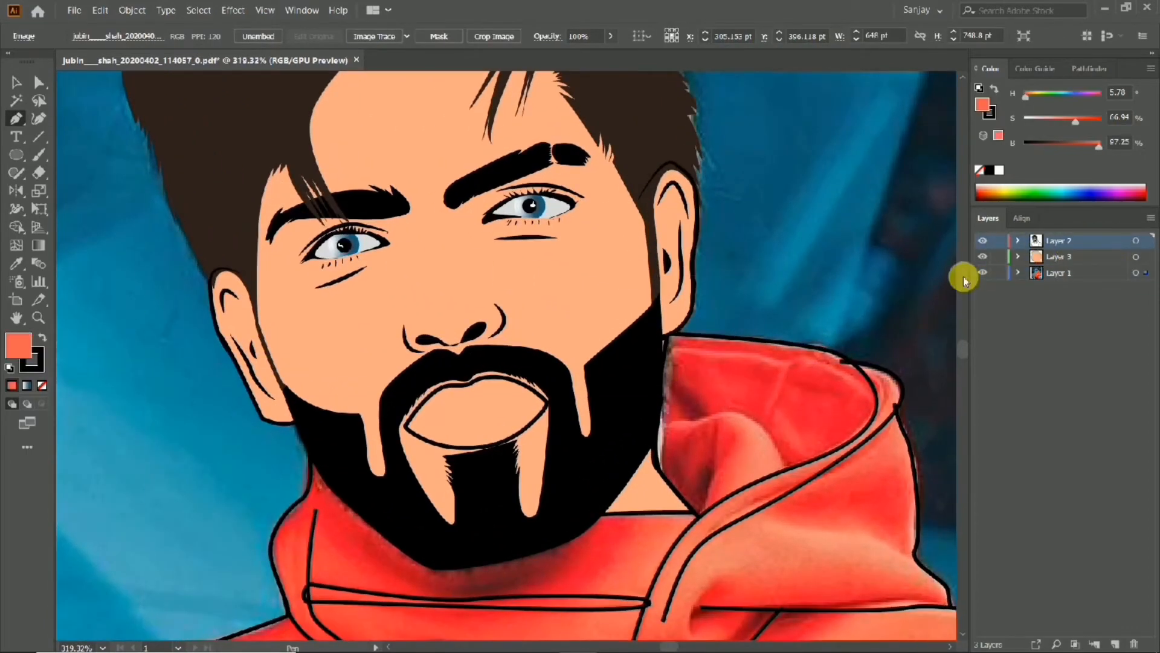
left_click(983, 256)
scroll(557, 444, "up", 2)
scroll(453, 432, "up", 2)
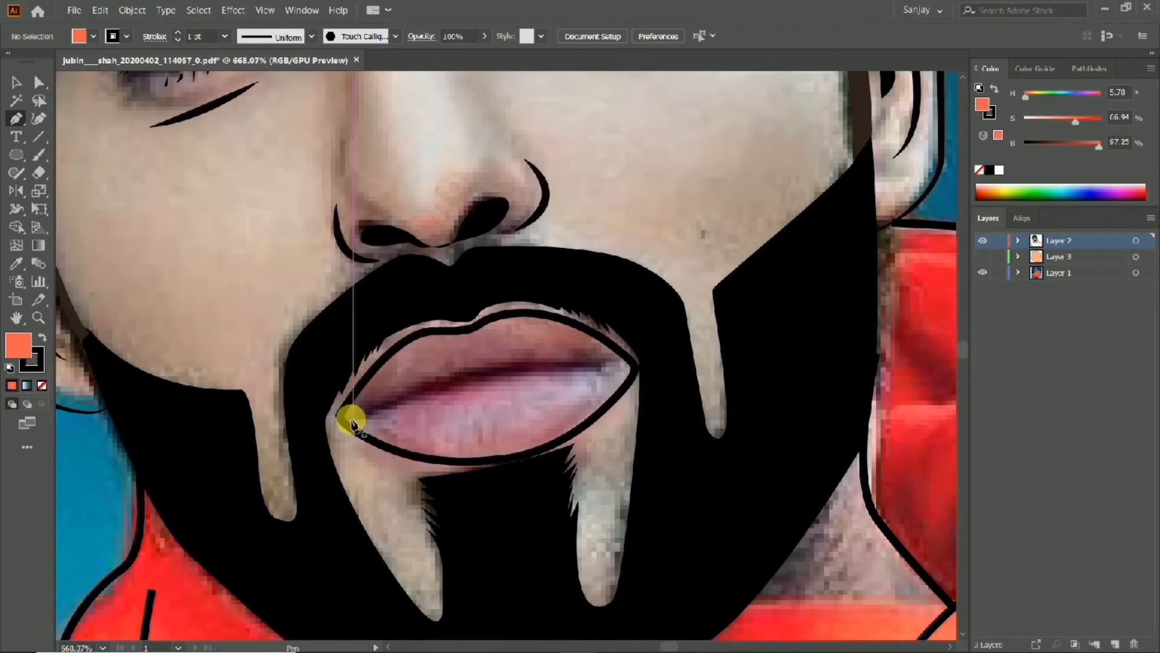
Draw the parting line between the lips in black on Layer 2, from the left mouth corner to the right one.
key("shift+x")
left_click(347, 416)
mouse_move(395, 400)
left_mouse_down()
mouse_move(435, 385)
mouse_move(378, 433)
left_mouse_up()
key("ctrl+z")
left_click(41, 385)
left_click(41, 337)
double_click(19, 345)
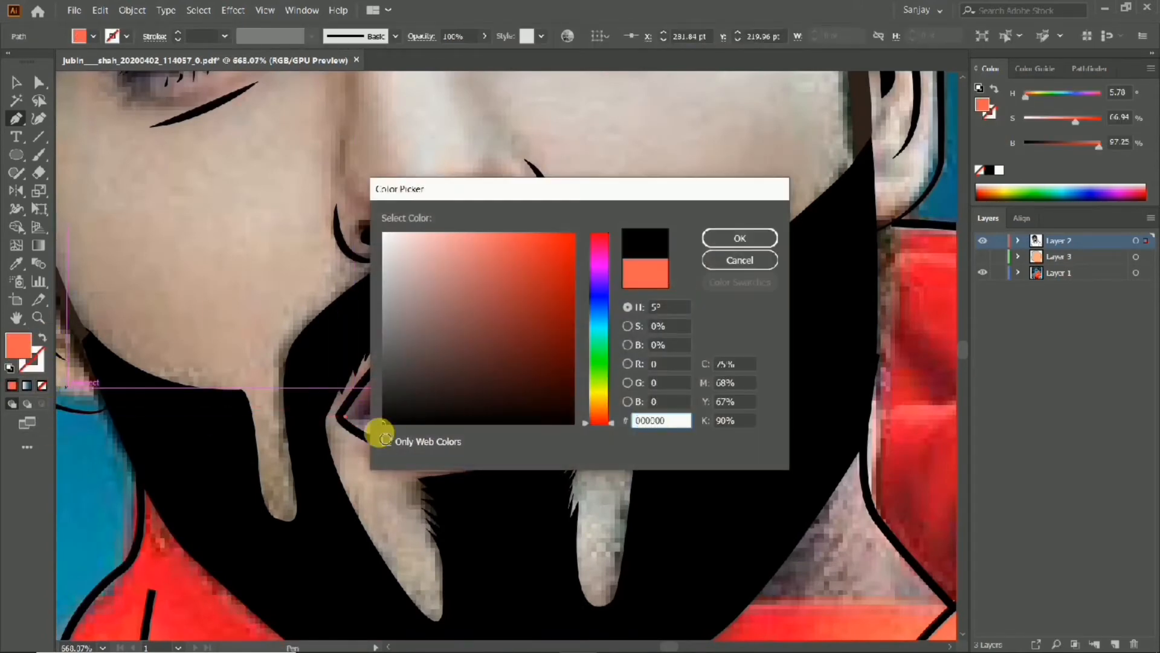
left_click(741, 238)
left_click(534, 367)
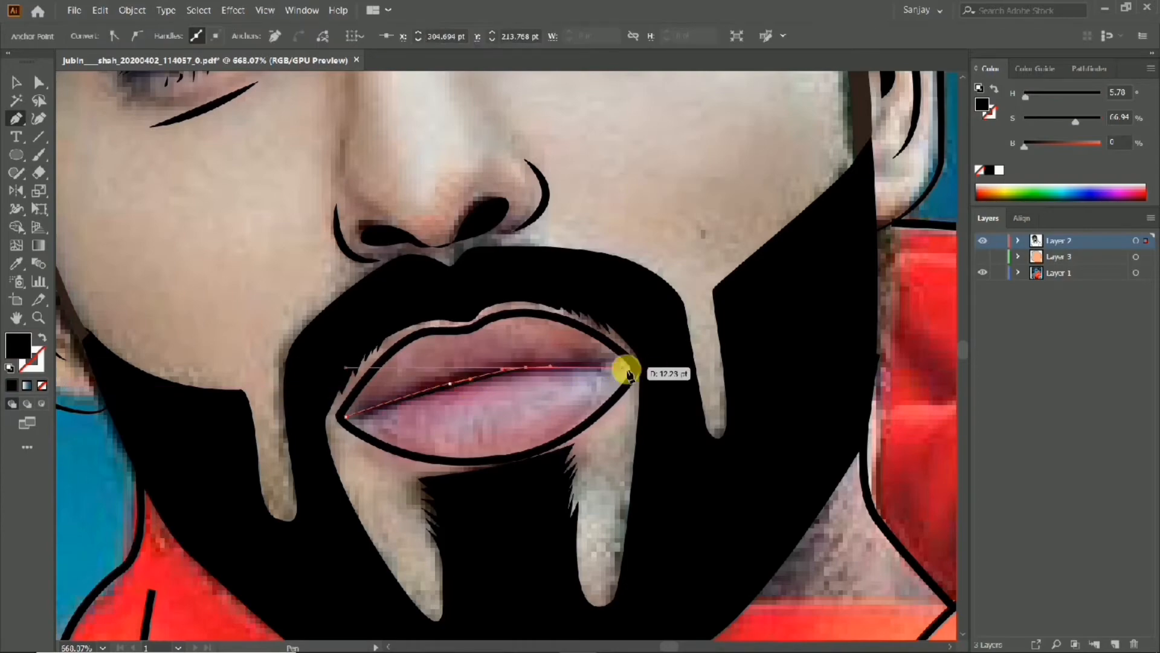
left_click(635, 367)
Give the lip parting line a black stroke without fill and a tapered width profile, and show Layer 3 again.
scroll(474, 386, "down", 4)
scroll(417, 382, "up", 6)
left_click(41, 337)
scroll(315, 397, "up", 3)
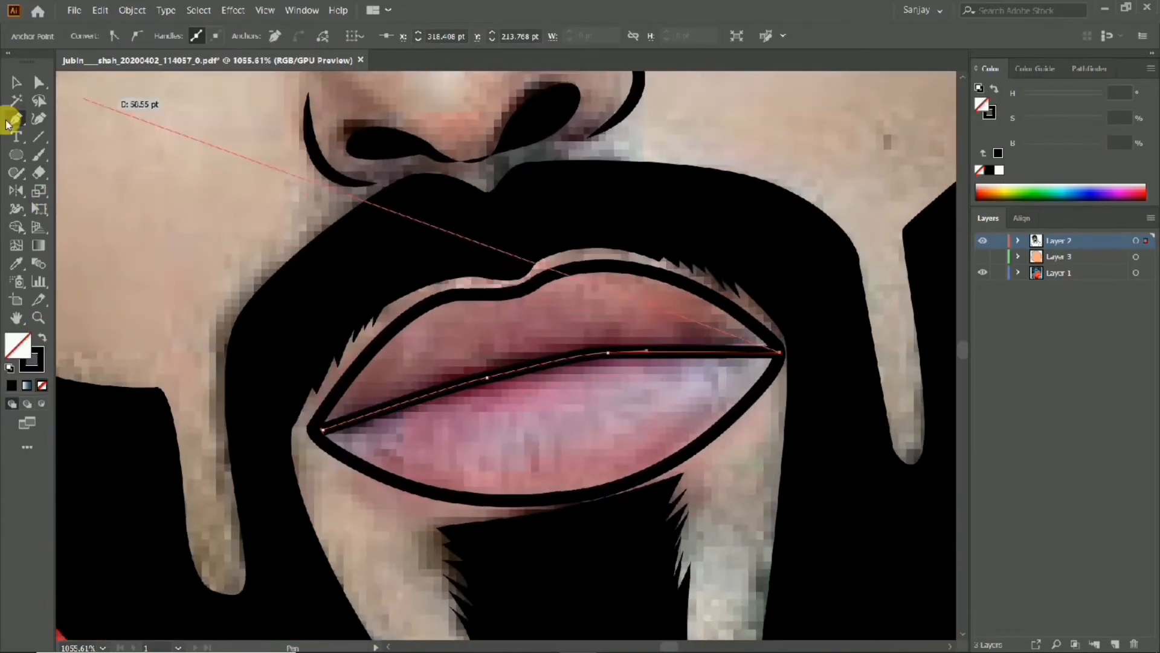
key("shift+grave")
left_click(982, 257)
Slightly reduce the height of the lip parting line by pulling its upper and lower edges inward.
left_click_drag(756, 253, 634, 272)
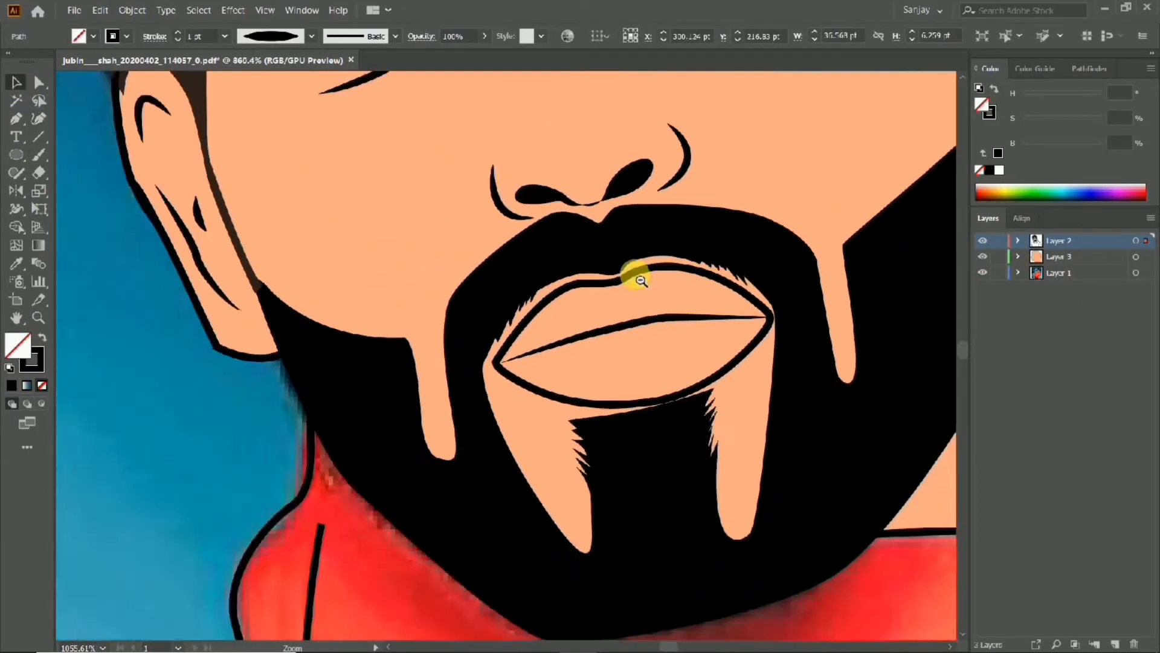
left_click_drag(575, 304, 668, 346)
left_click_drag(487, 386, 444, 419)
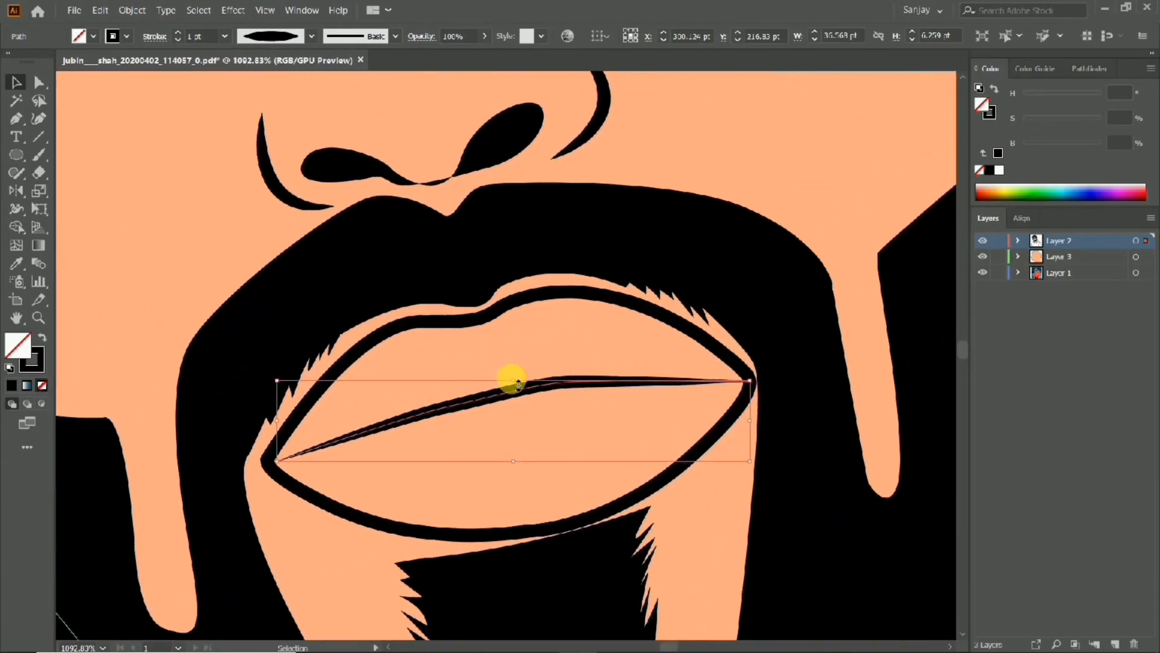
left_click_drag(513, 381, 513, 384)
left_click_drag(514, 462, 513, 456)
left_click(510, 386)
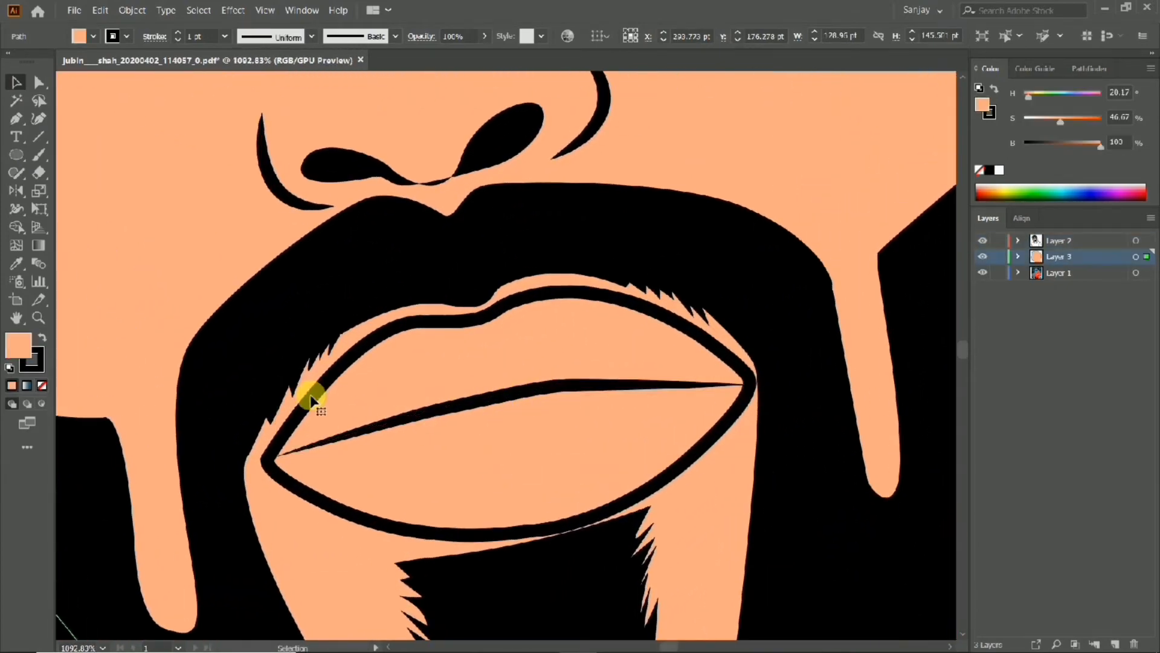
Select the photo to recall the orange fill, and make Layer 3 the active layer.
left_click_drag(311, 397, 313, 397)
left_click(1069, 244)
left_click(1055, 273)
left_click_drag(744, 275, 788, 260)
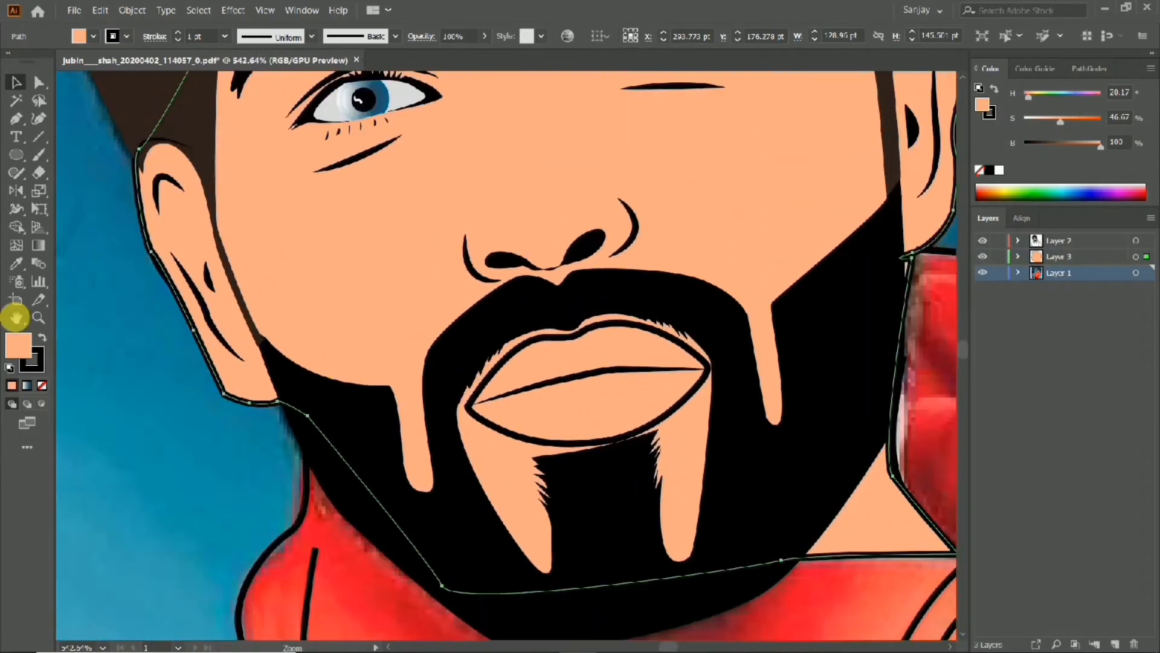
left_click_drag(243, 302, 101, 331)
left_click(84, 376)
left_click_drag(339, 345, 432, 336)
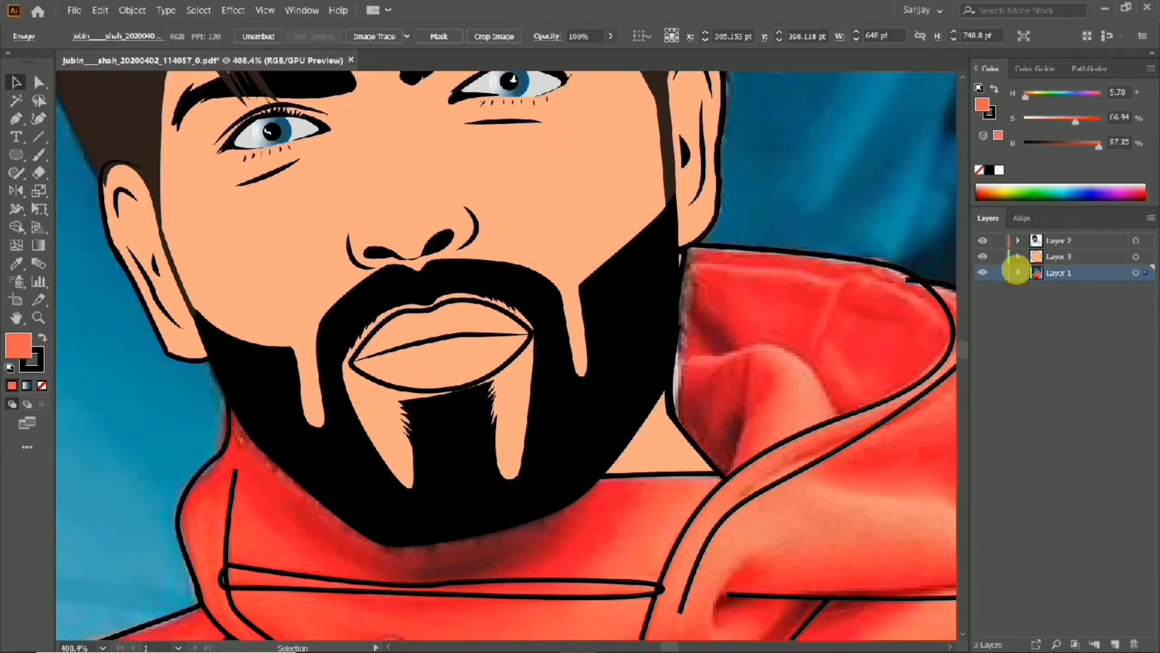
left_click(1058, 258)
left_click_drag(640, 325, 767, 318)
Start an orange lip shape without stroke on Layer 3, from the left mouth corner along the upper lip to its central dip.
left_click(14, 116)
left_click_drag(183, 316, 383, 300)
left_click_drag(284, 370, 322, 347)
left_click(209, 385)
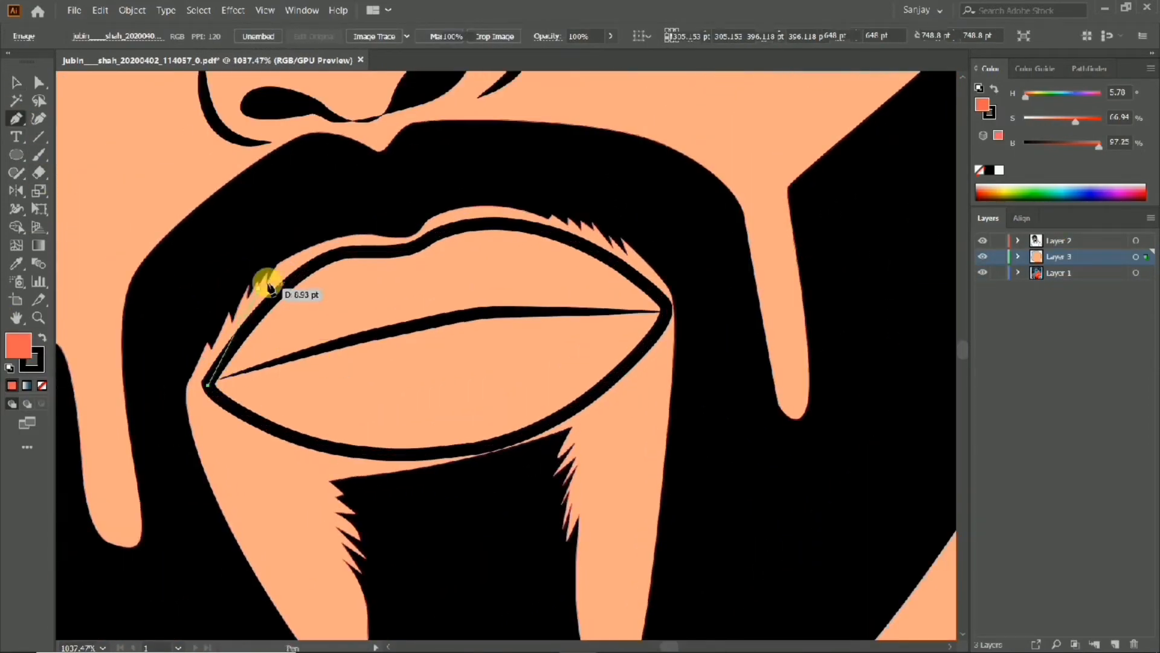
left_click_drag(320, 261, 355, 251)
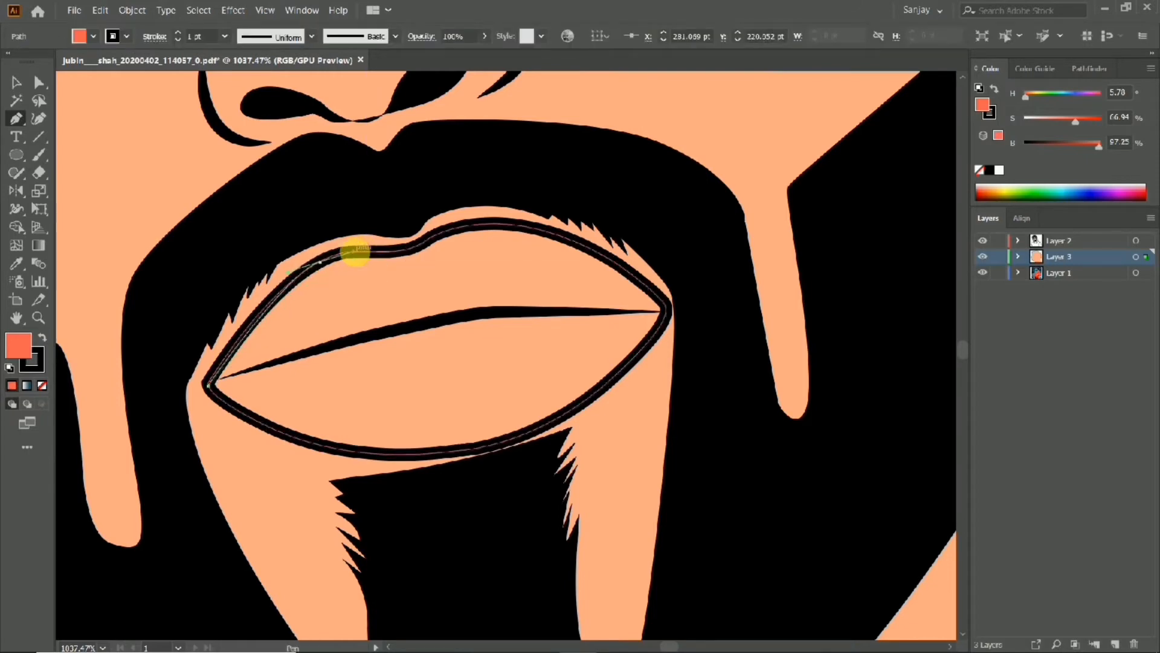
left_click(43, 339)
left_click(42, 386)
left_click(42, 338)
left_click(405, 249)
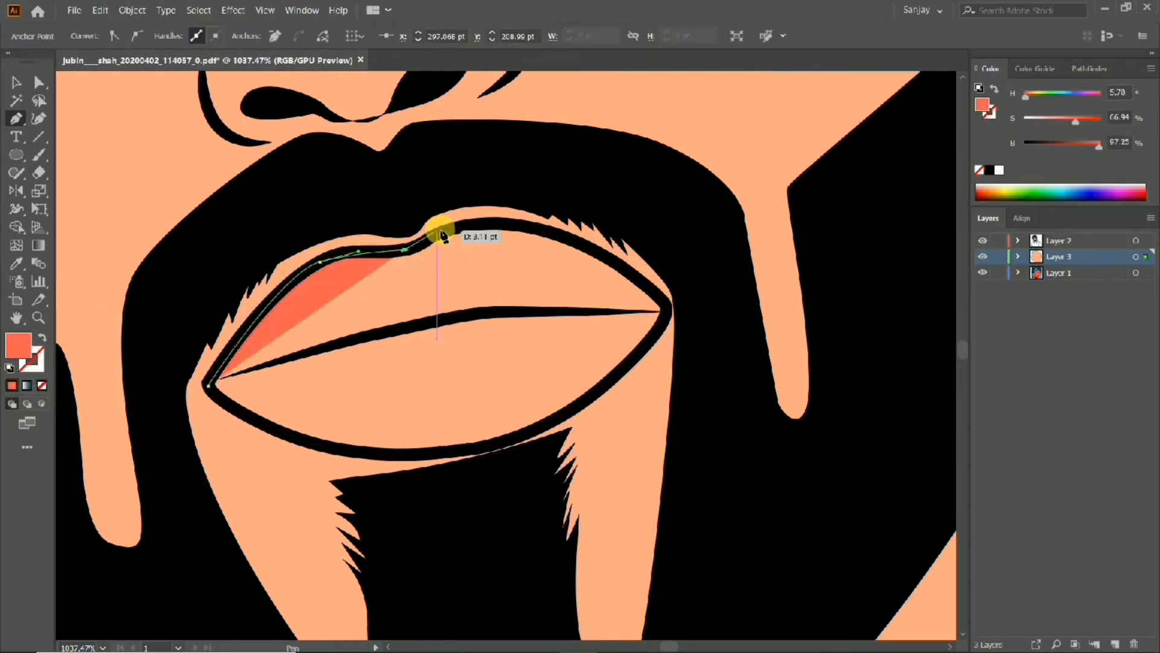
Continue the lip shape across the upper lip to the right corner and back along the lower lip, closing it at the left corner.
left_click(449, 229)
left_click_drag(565, 237, 580, 251)
left_click(628, 272)
left_click(666, 308)
left_click(635, 358)
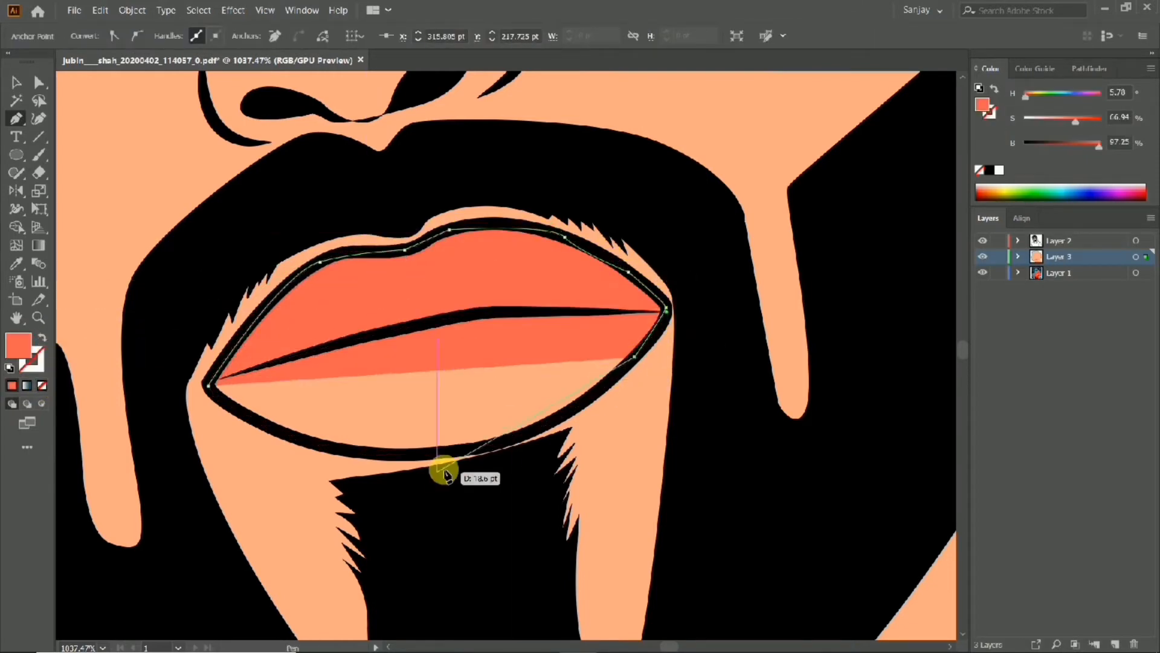
left_click_drag(459, 449, 380, 450)
left_click(209, 388)
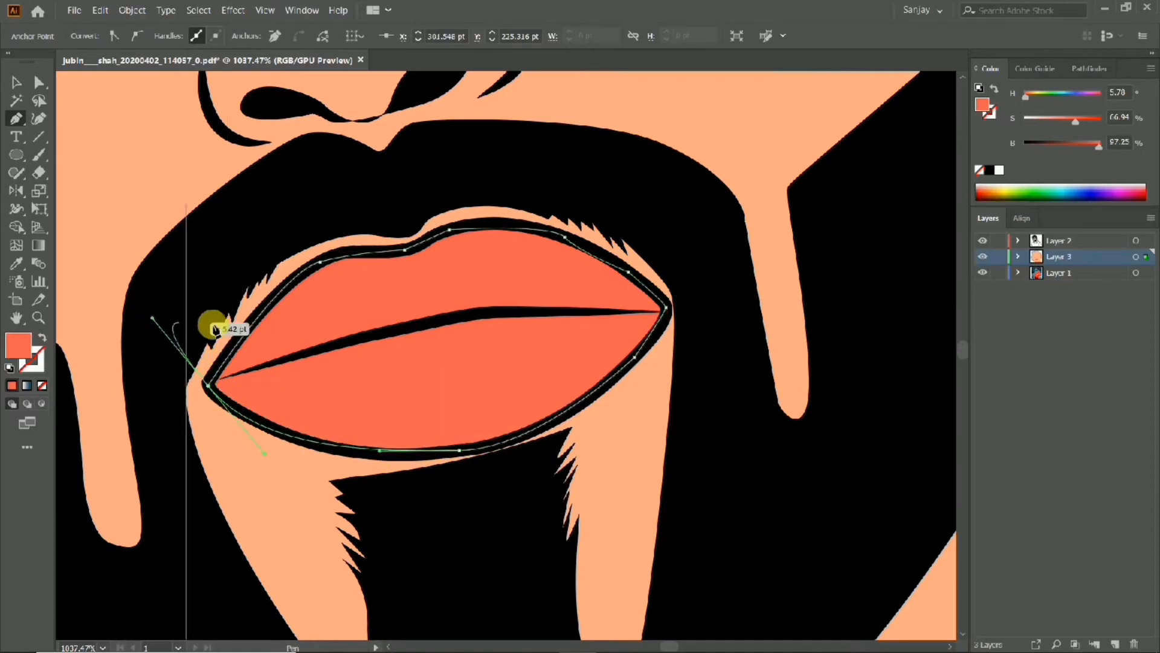
key("ctrl+0")
scroll(434, 225, "up", 2)
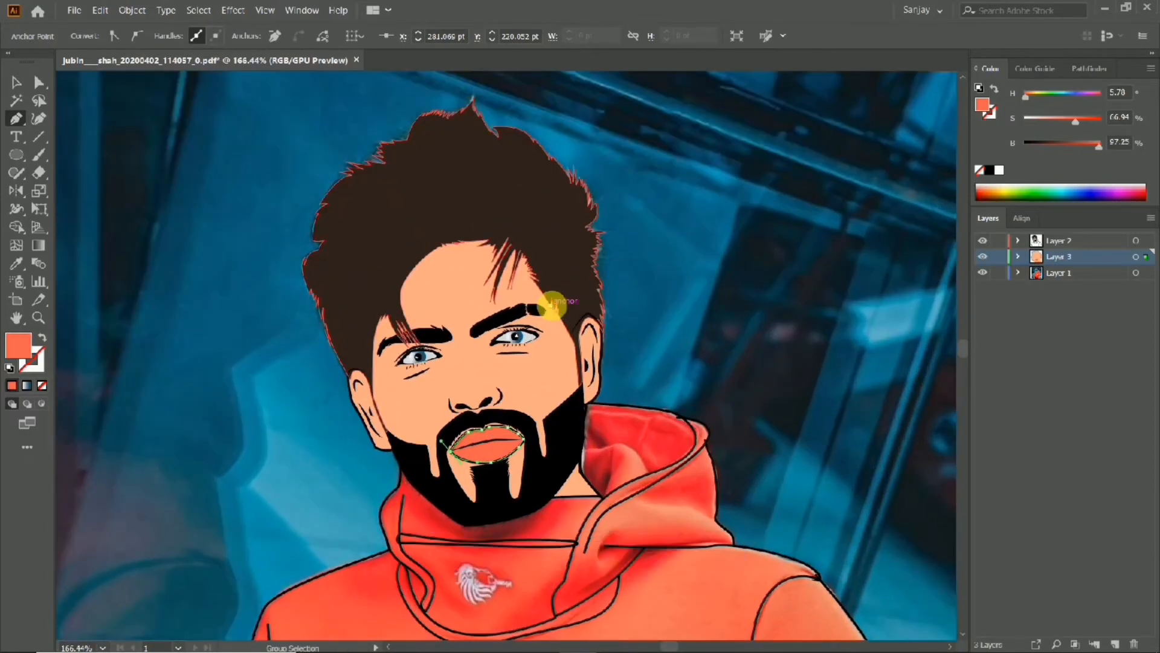
scroll(518, 326, "down", 3)
scroll(532, 410, "up", 3)
scroll(547, 399, "down", 1)
left_click(17, 81)
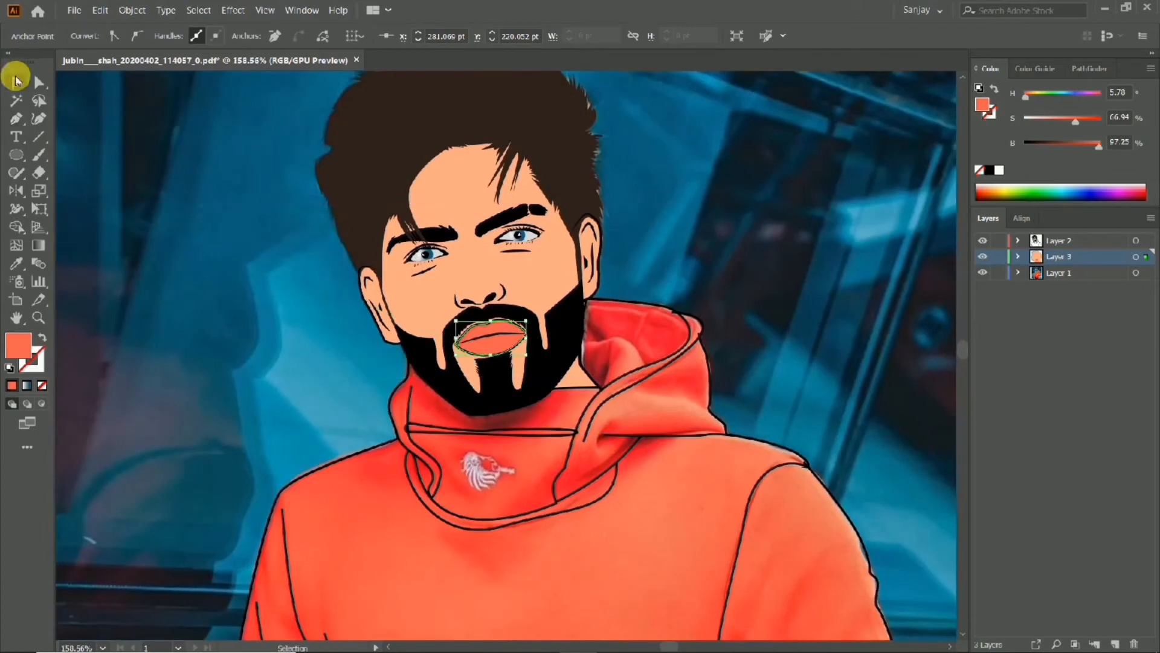
left_click(416, 235)
scroll(415, 234, "down", 2)
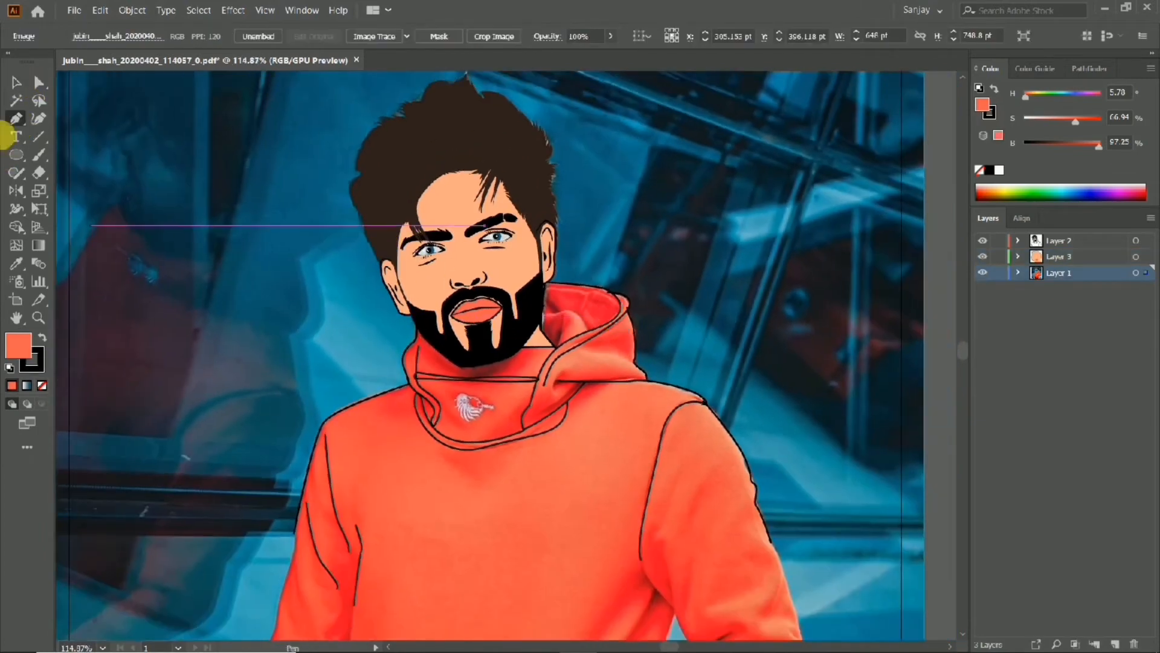
left_click(365, 400)
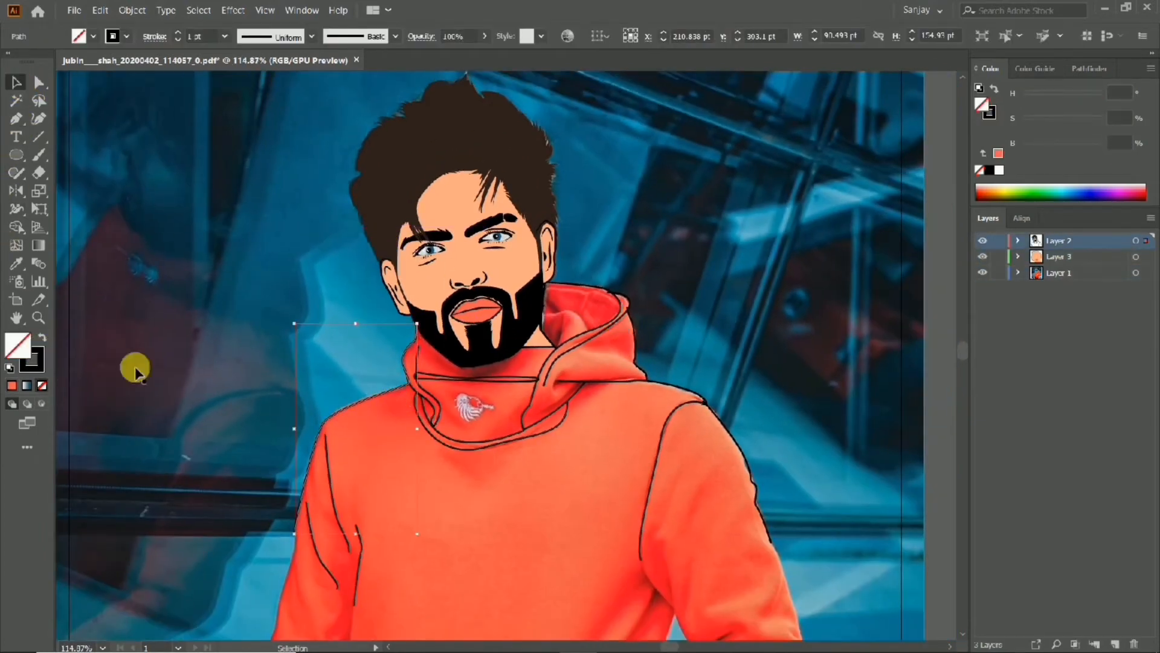
left_click(15, 81)
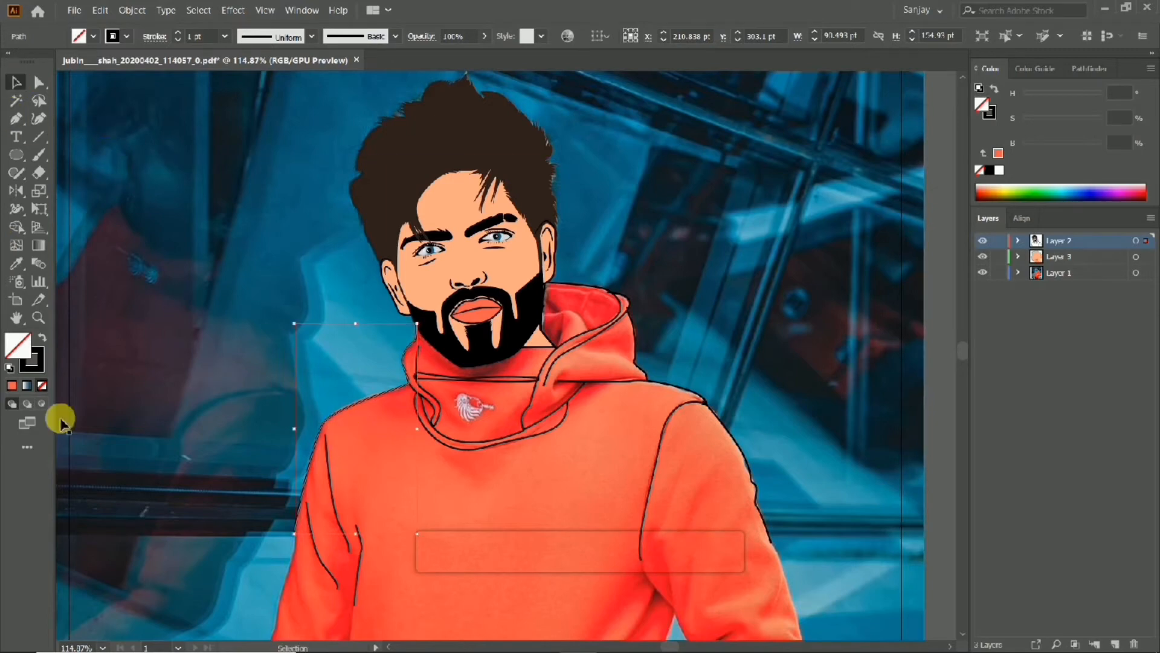
left_click(361, 413)
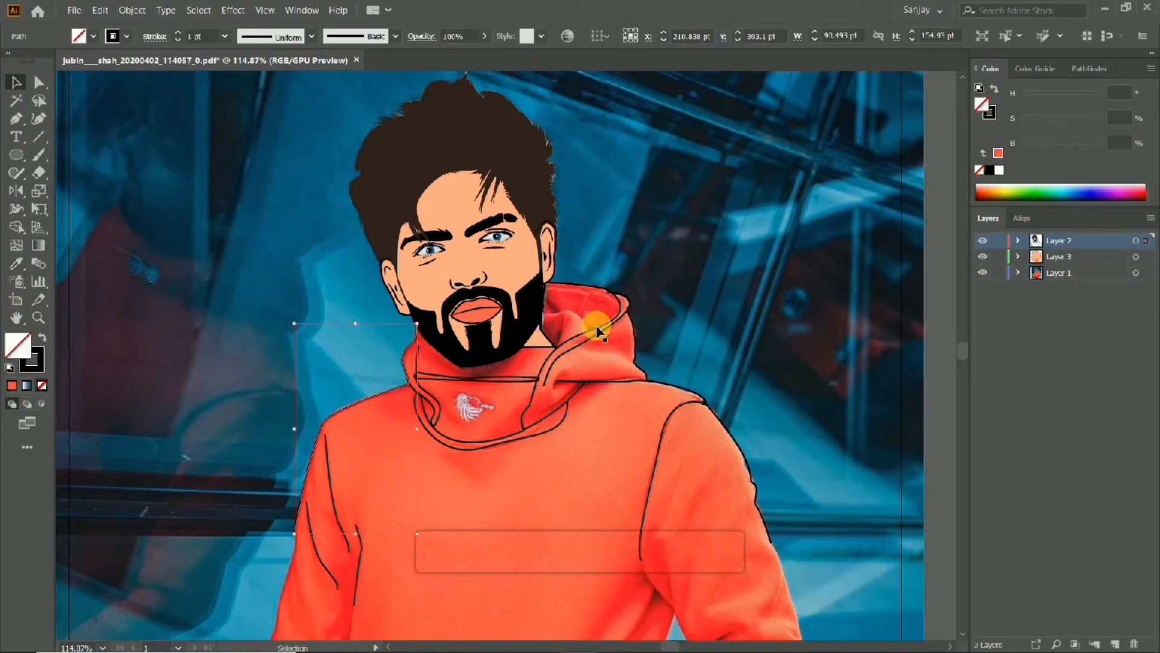
left_click(554, 458)
key("ctrl+z")
key("ctrl+z")
left_click_drag(577, 343, 701, 376)
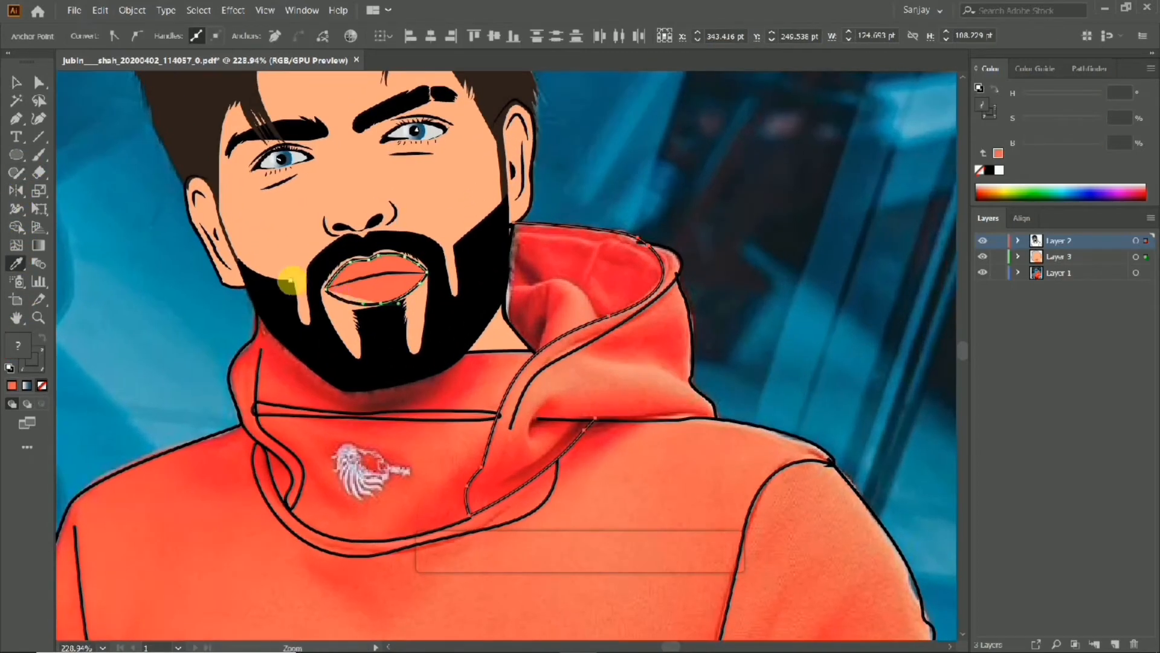
Try to close the orange lip shape with a curve from the lower lip to the left mouth corner.
scroll(296, 280, "up", 4)
key("p")
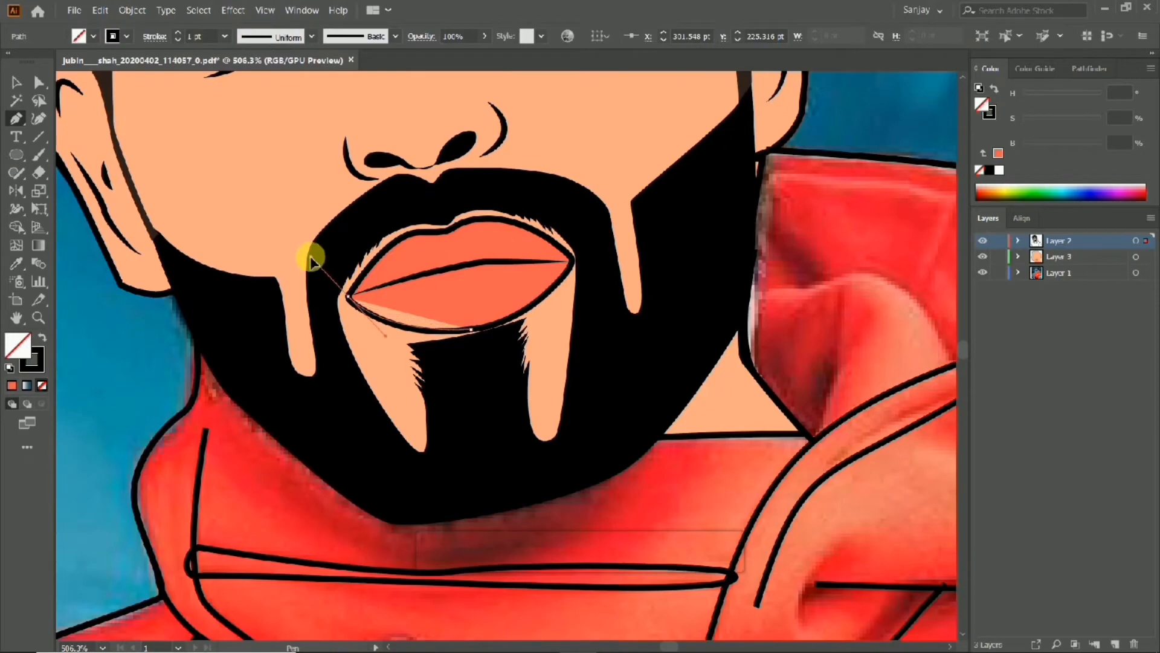
left_click_drag(311, 258, 310, 256)
key("ctrl+z")
left_click(1100, 256)
left_click_drag(348, 296, 330, 261)
left_click_drag(525, 296, 604, 300)
left_click(1091, 256)
left_click_drag(160, 281, 235, 291)
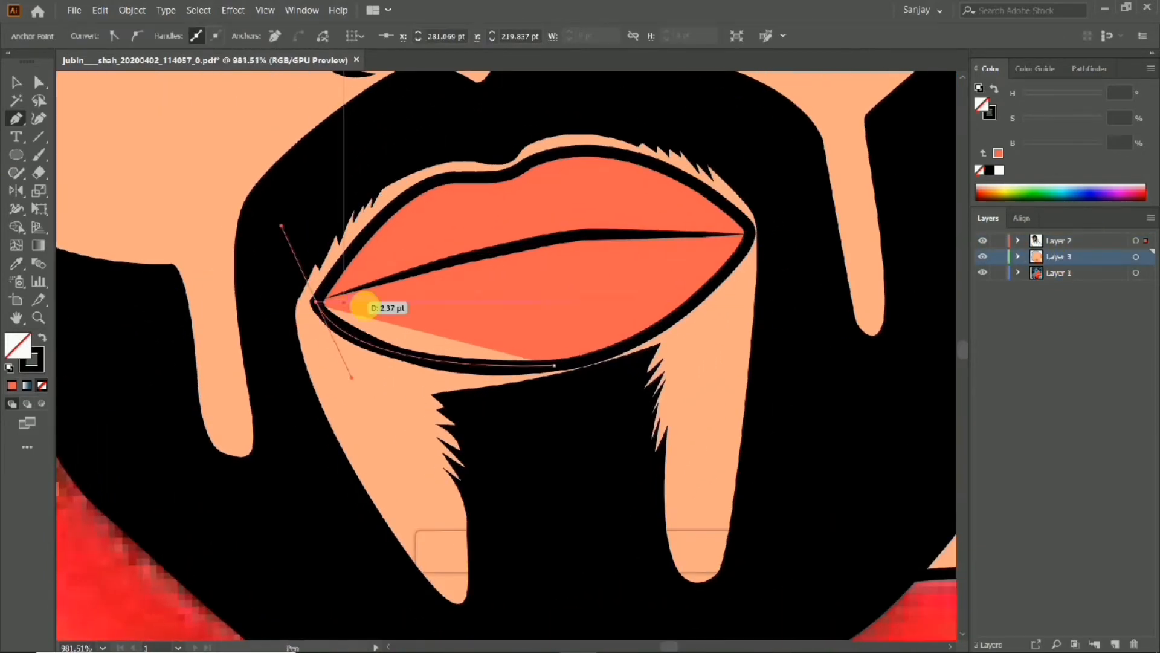
left_click_drag(554, 365, 928, 326)
Try again to close the lip shape at the left mouth corner, this time with the orange fill.
left_click(1081, 258)
left_click(14, 387)
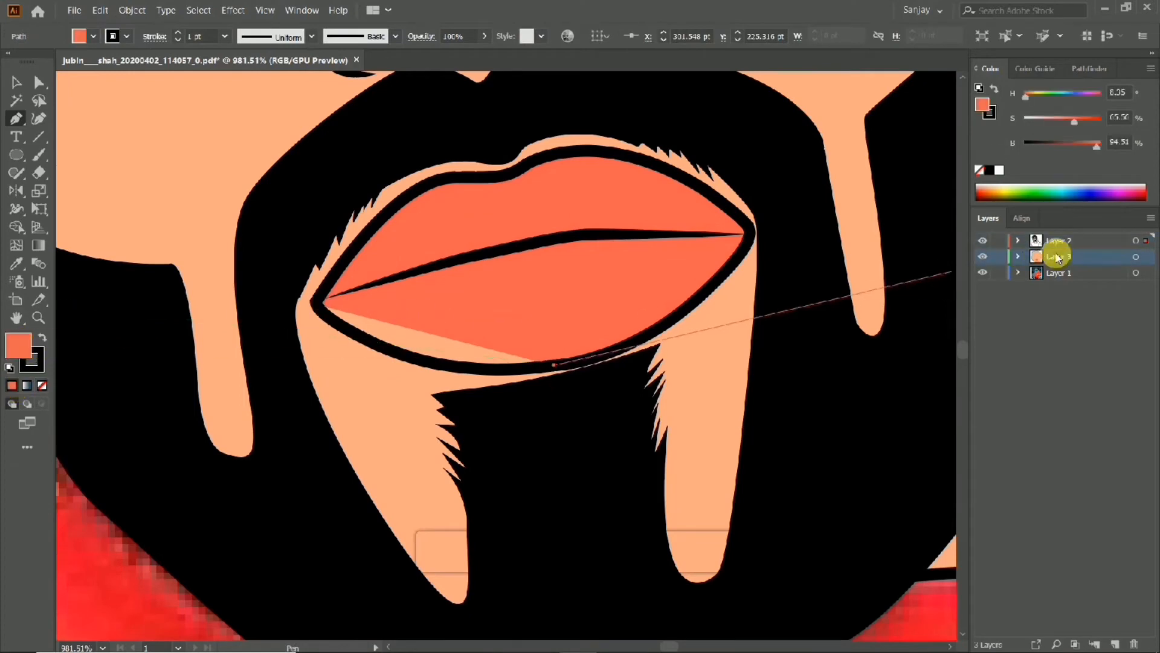
left_click(320, 301)
mouse_move(324, 300)
left_mouse_down()
mouse_move(267, 253)
mouse_move(233, 272)
mouse_move(285, 265)
mouse_move(186, 252)
mouse_move(346, 302)
left_mouse_up()
key("ctrl+z")
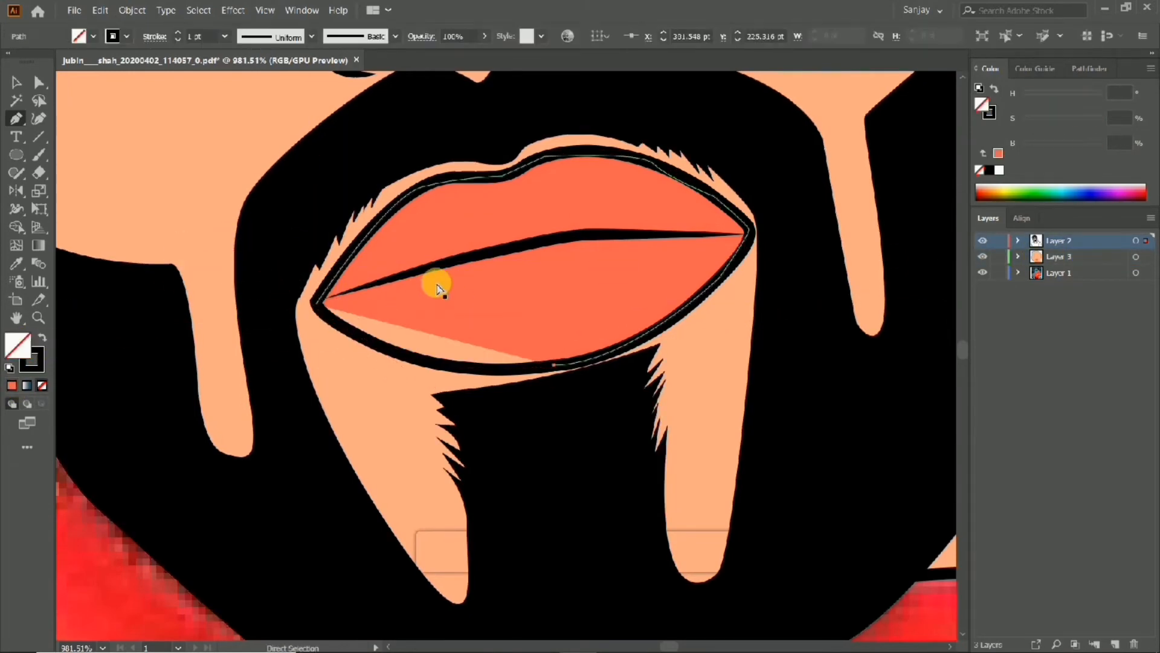
left_click(101, 11)
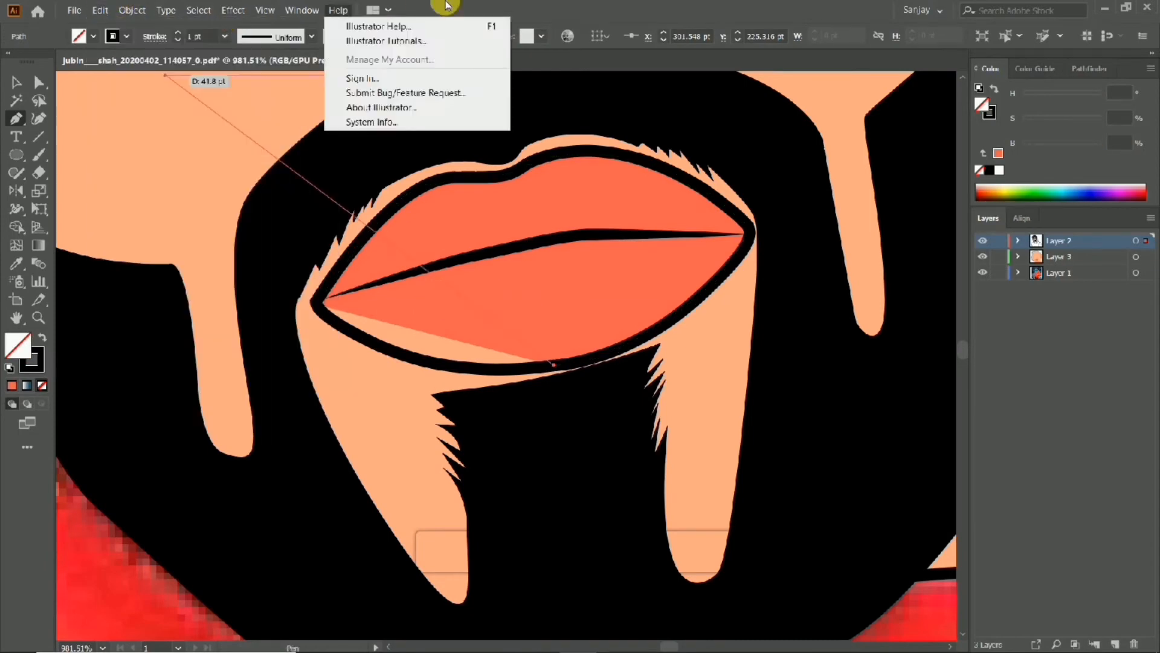
left_click(1068, 342)
left_click(533, 278, "ctrl")
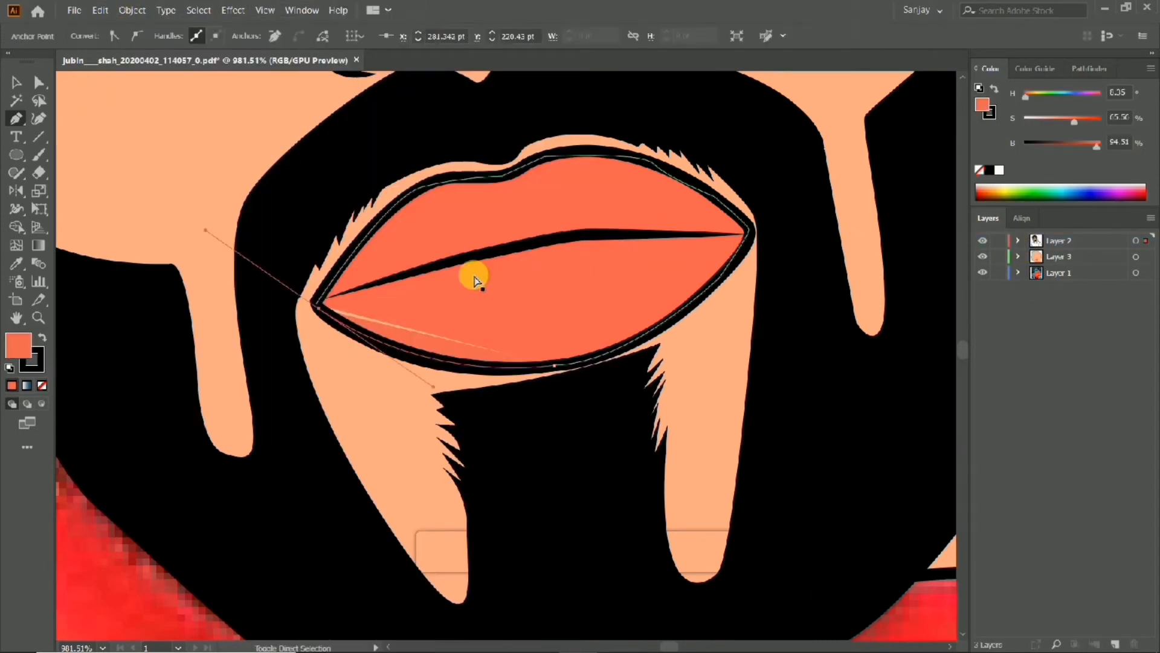
Undo the lip shape back to the right part of the lower lip, and redraw its lower edge to the left corner, closing it.
key("ctrl+z")
key("ctrl+z")
key("ctrl+z")
key("ctrl+z")
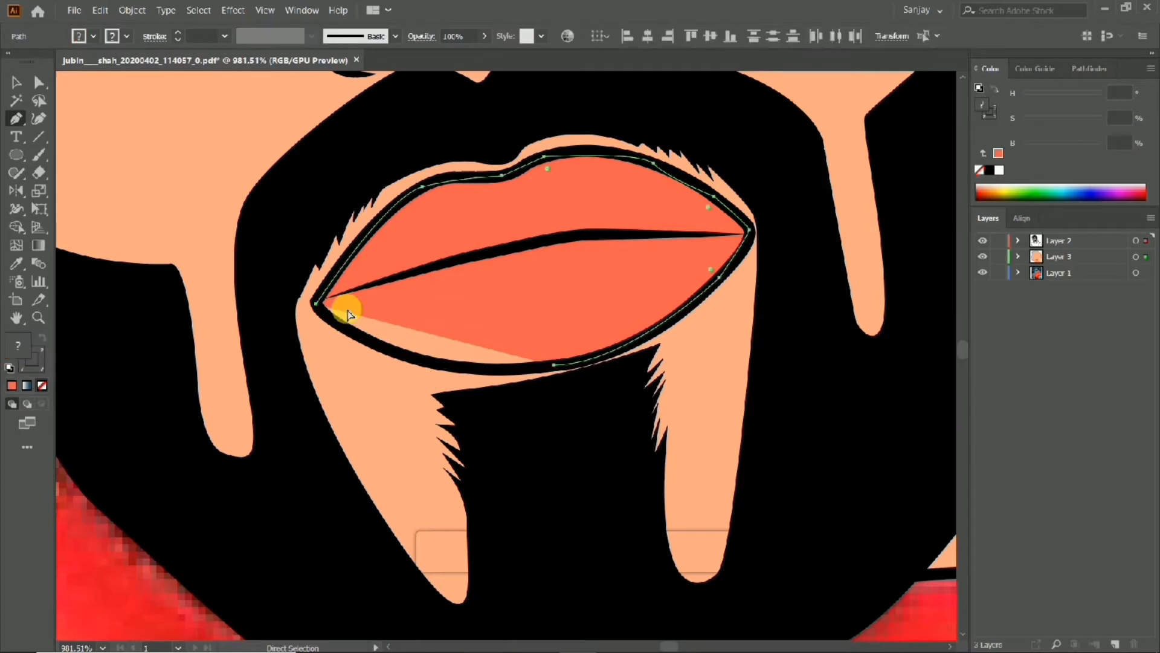
left_click(1058, 257)
left_click_drag(678, 320, 677, 319)
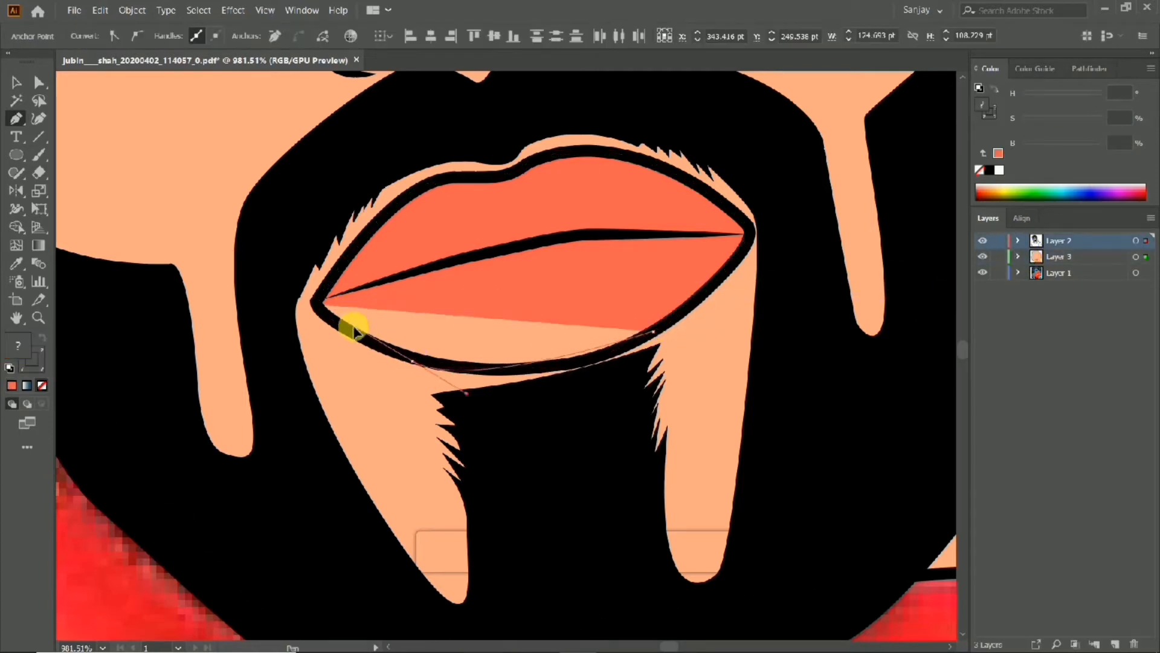
scroll(192, 181, "down", 5)
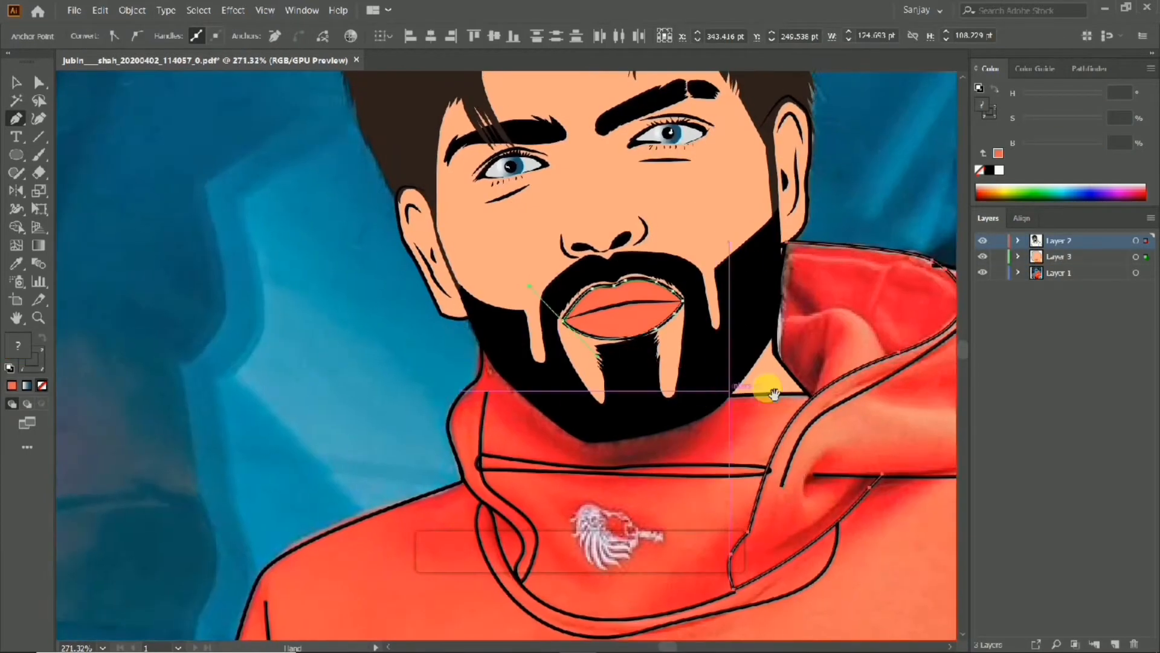
left_click(1091, 263)
scroll(562, 124, "up", 2)
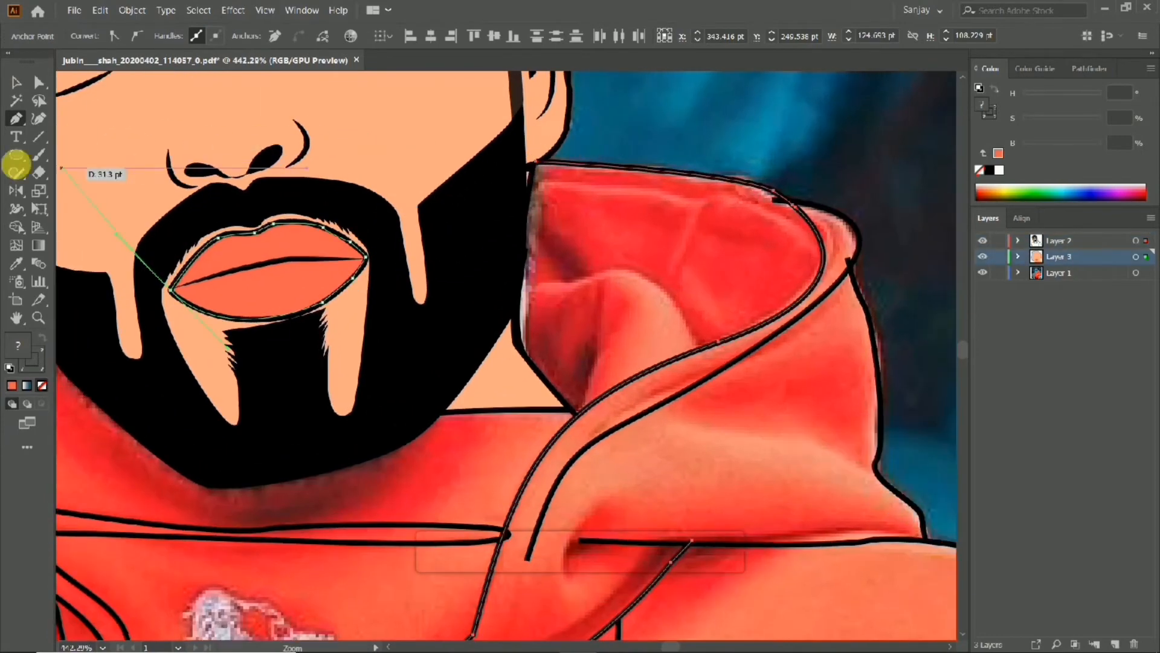
double_click(19, 352)
left_click(762, 258)
key("ctrl+shift+a")
key("i")
scroll(671, 243, "down", 7)
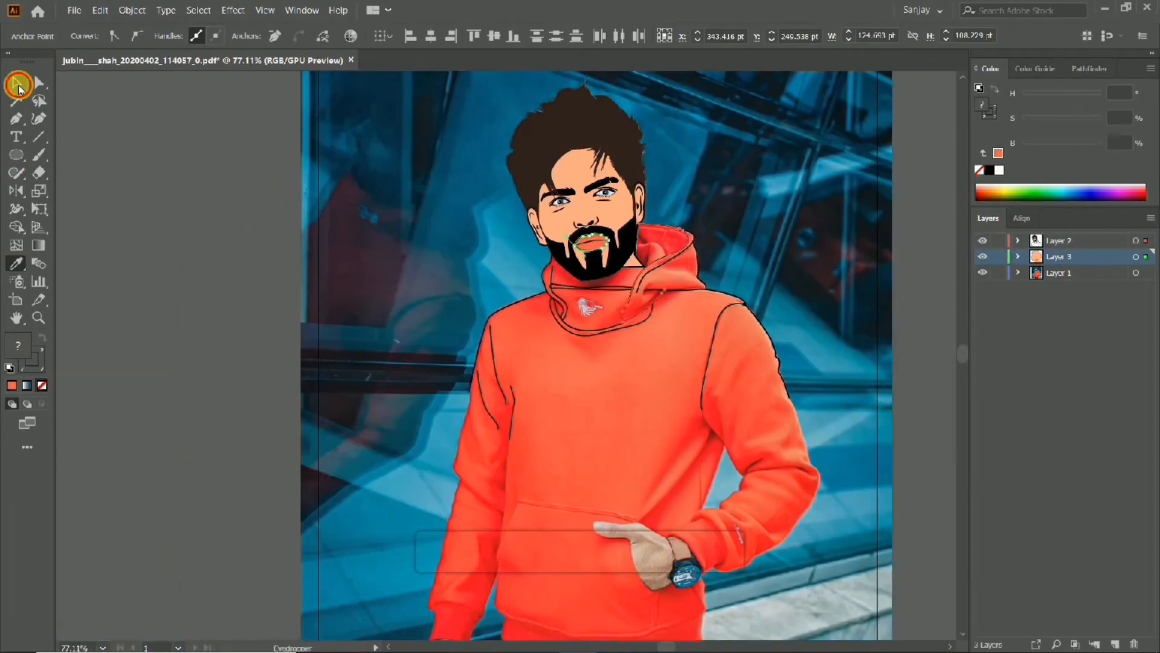
Select the photo and set the fill to a fully saturated bright red, with hue 1.41, saturation 100% and brightness 100%.
left_click(17, 83)
left_click(315, 255)
double_click(14, 350)
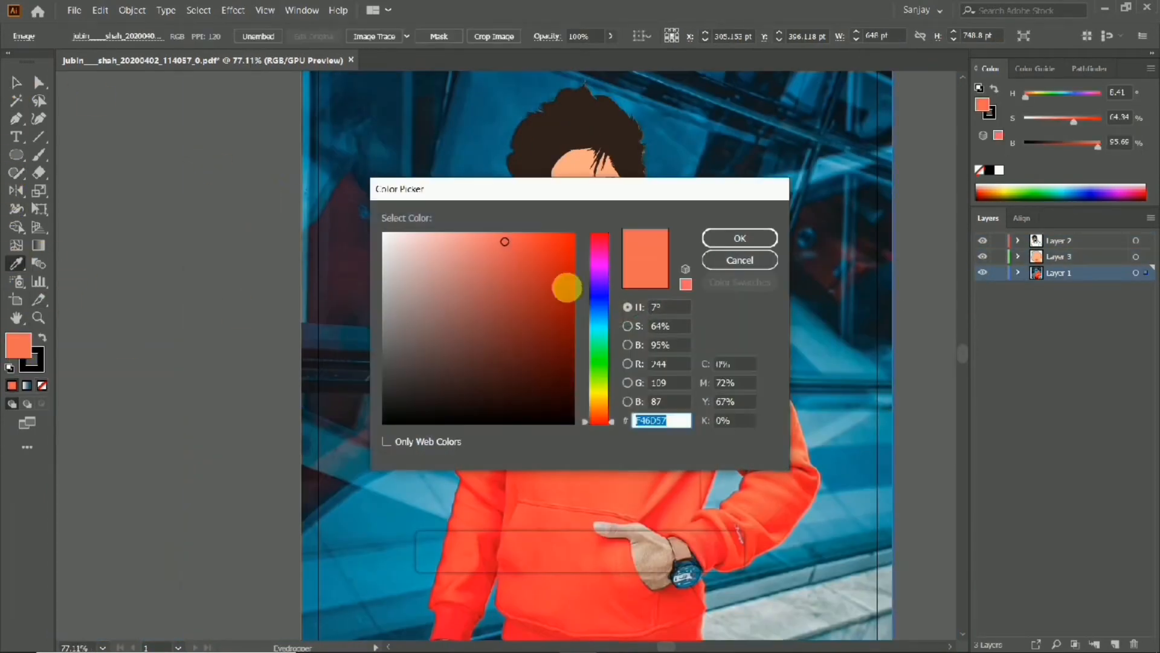
left_click_drag(530, 281, 514, 338)
left_click_drag(562, 230, 578, 230)
left_click(720, 239)
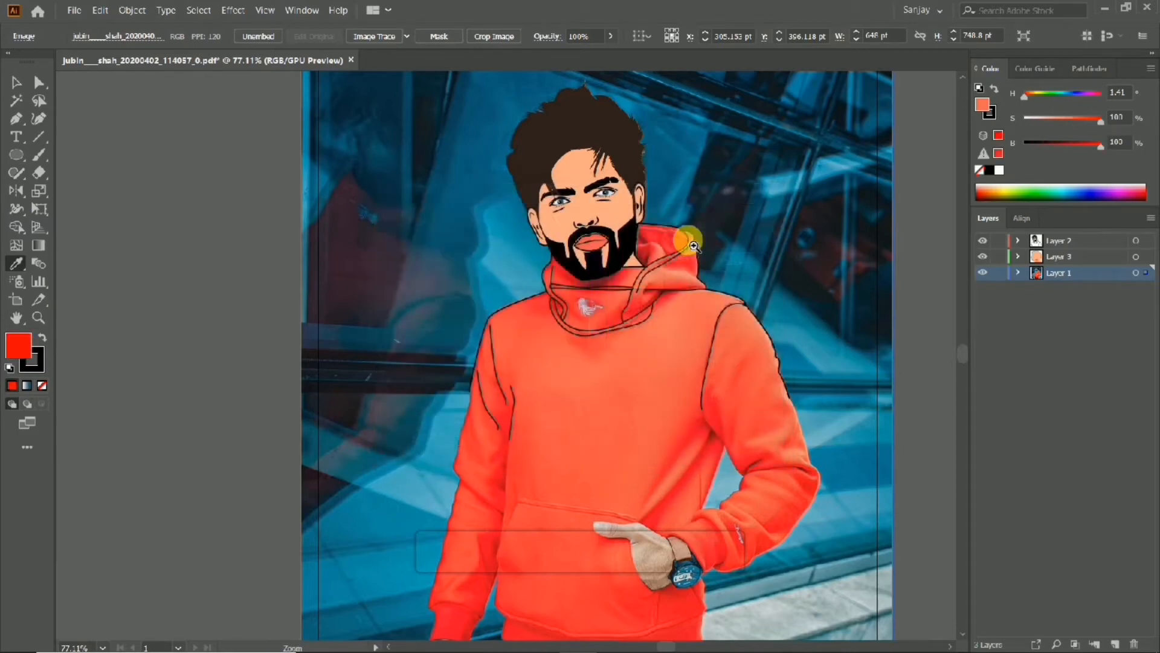
On Layer 3, start a red hood shape below the ear and trace the hood's upper edge to its outer tip.
scroll(683, 241, "up", 11)
left_click(1076, 257)
scroll(597, 151, "up", 2)
key("p")
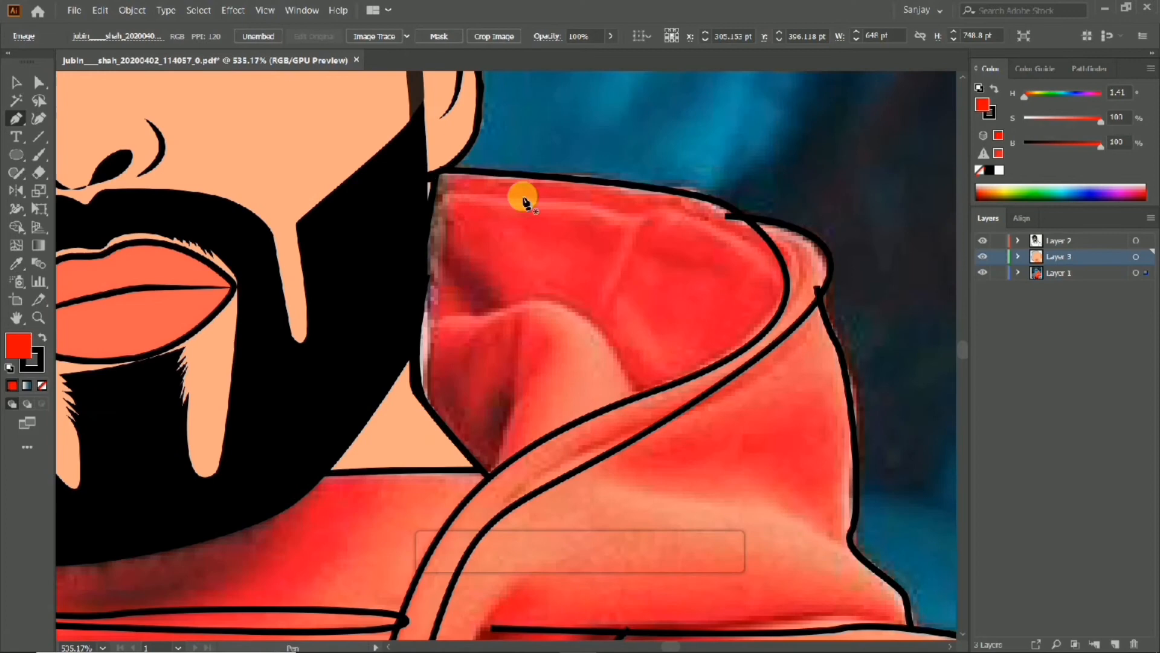
left_click(436, 173)
left_click_drag(560, 178, 577, 183)
left_click_drag(734, 210, 747, 231)
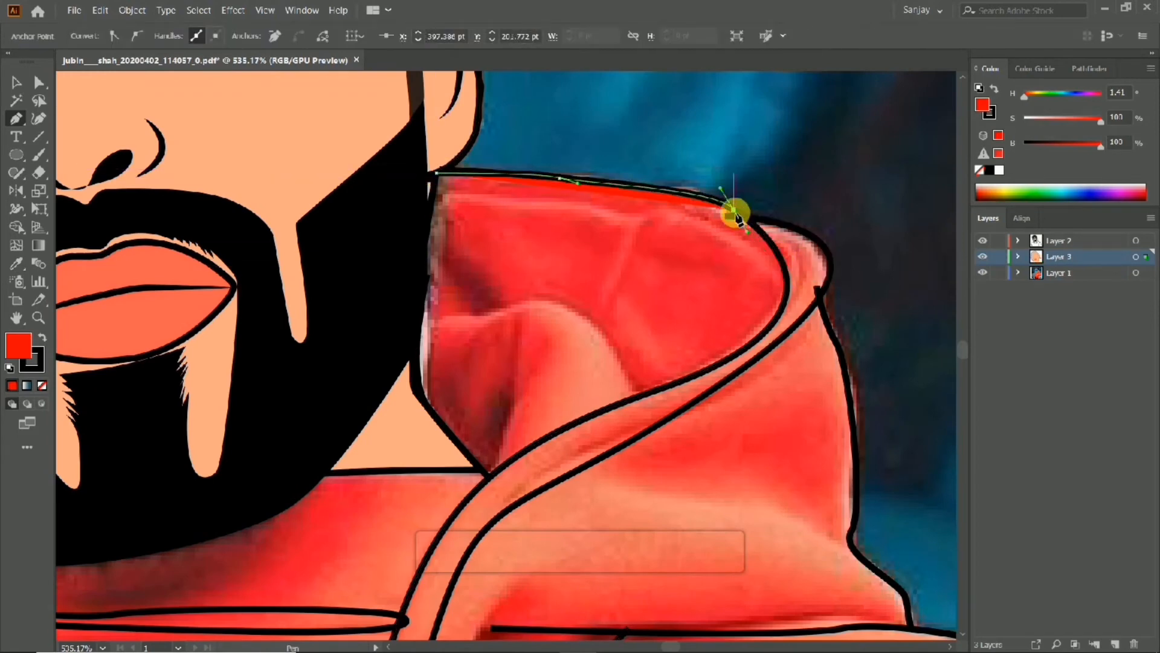
left_click_drag(788, 286, 773, 330)
key("ctrl+z")
left_click_drag(826, 250, 831, 265)
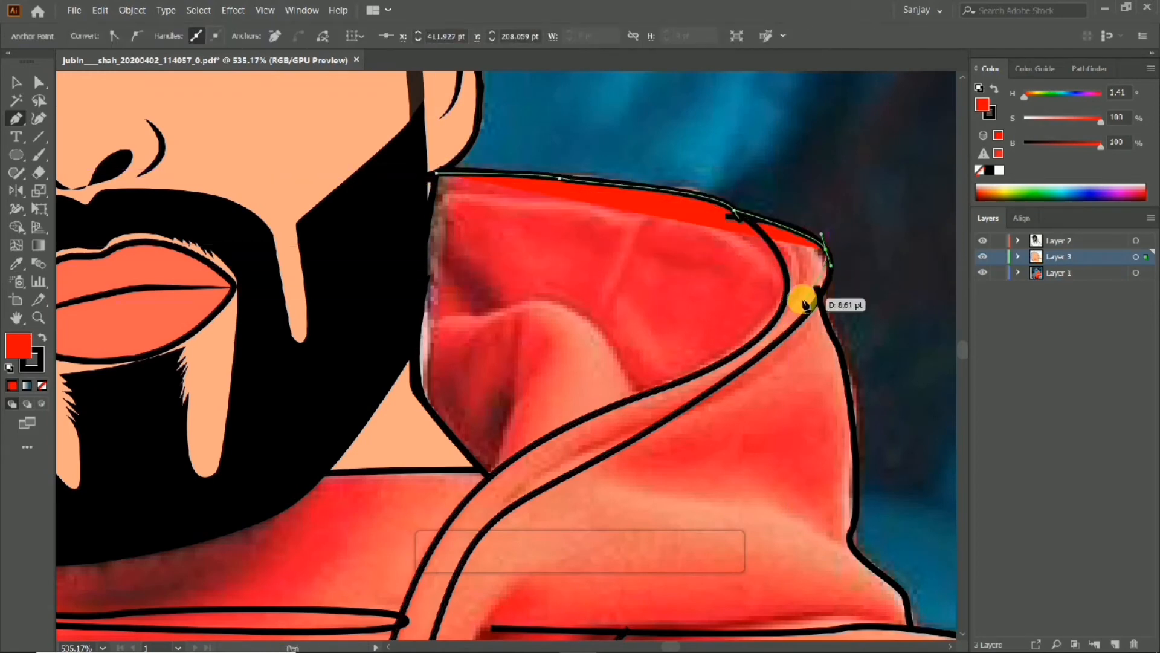
Continue the red shape down the outer rim line of the hood and back up along the neck, closing it below the ear.
left_click_drag(798, 323, 773, 343)
left_click(698, 399)
left_click(550, 485)
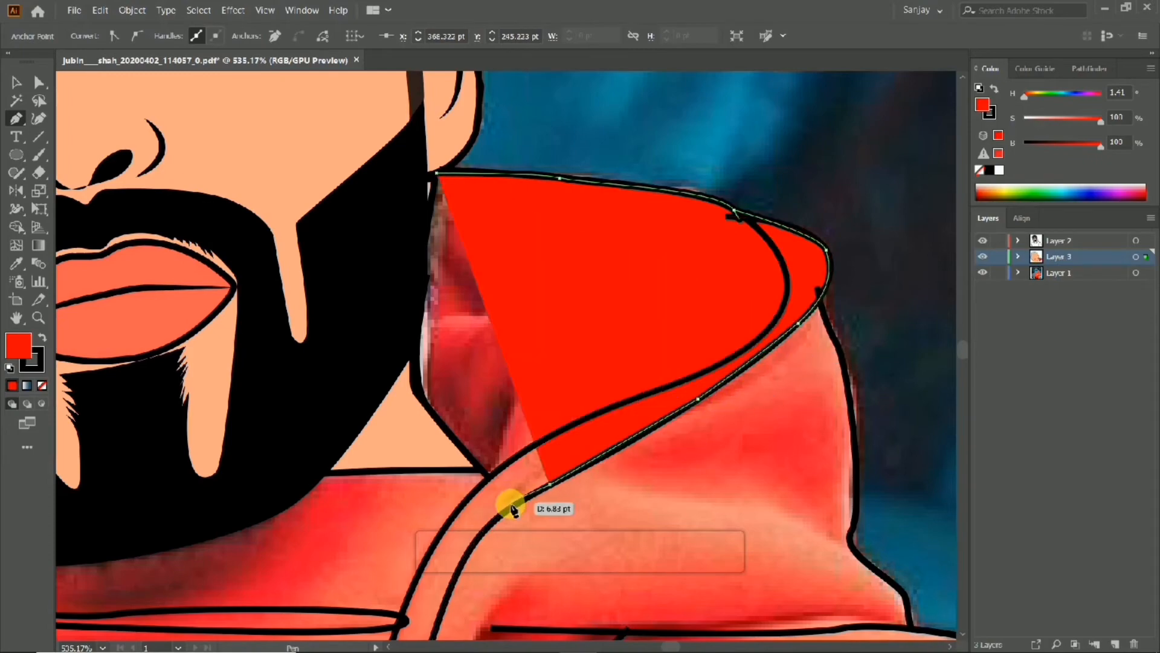
left_click(508, 509)
left_click_drag(418, 396, 419, 396)
left_click_drag(401, 251, 423, 219)
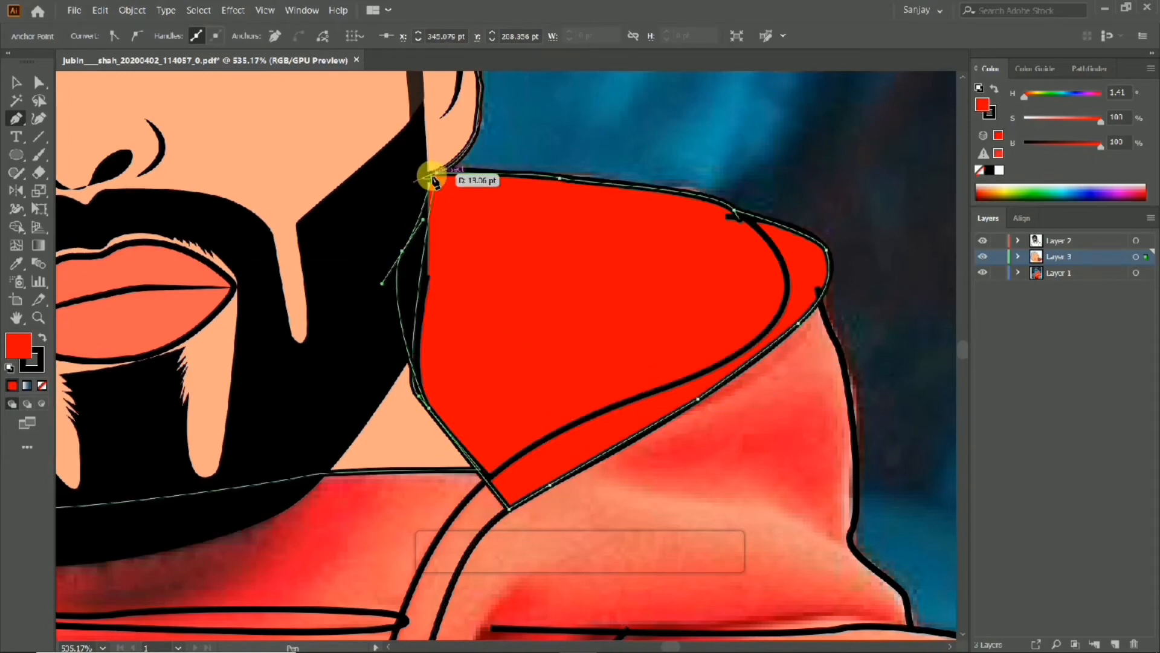
left_click_drag(453, 180, 453, 180)
Start a second red shape at the hood's outer tip, tracing the outer edge down to the shoulder line.
scroll(452, 181, "down", 5)
scroll(425, 313, "up", 4)
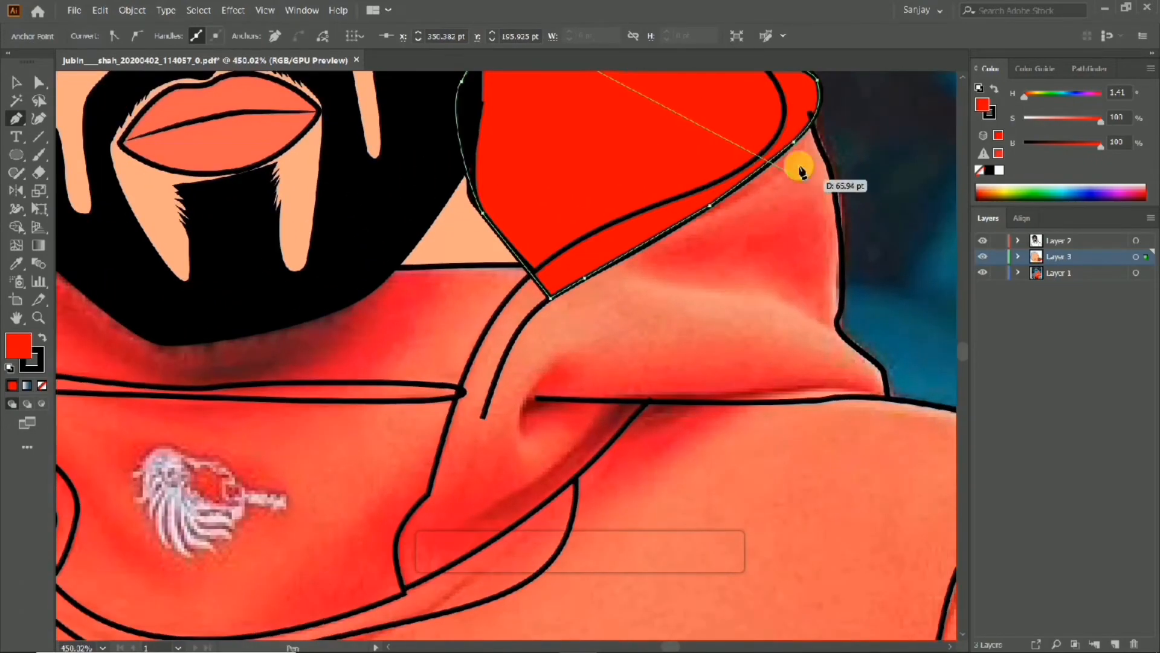
left_click(810, 116)
left_click_drag(828, 417, 827, 428)
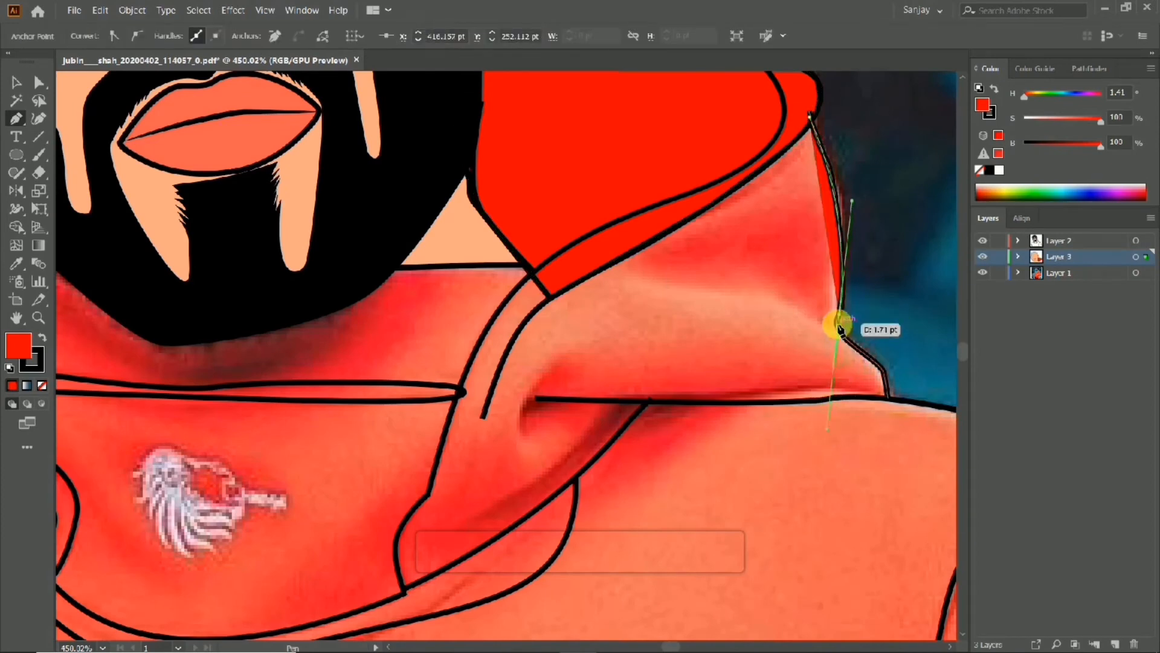
left_click(883, 374)
left_click(888, 399)
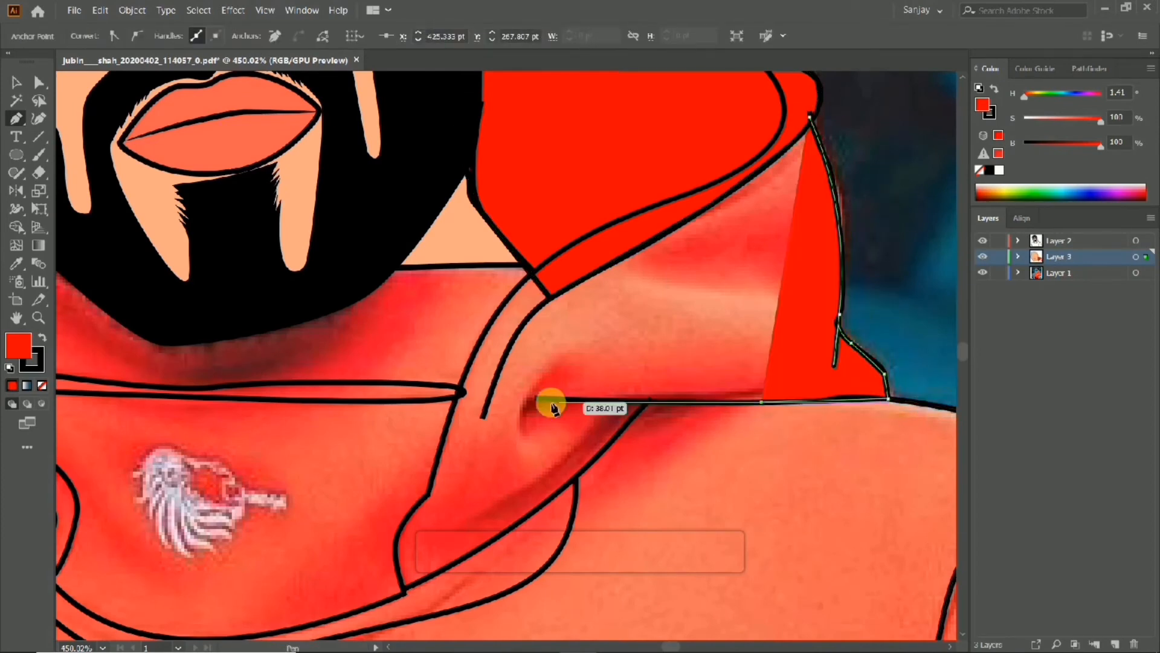
Try to extend the red shape along the hood fold and around beneath the collar to the opposite side.
left_click(647, 402)
left_click(601, 454)
scroll(600, 455, "down", 5)
scroll(361, 392, "up", 3)
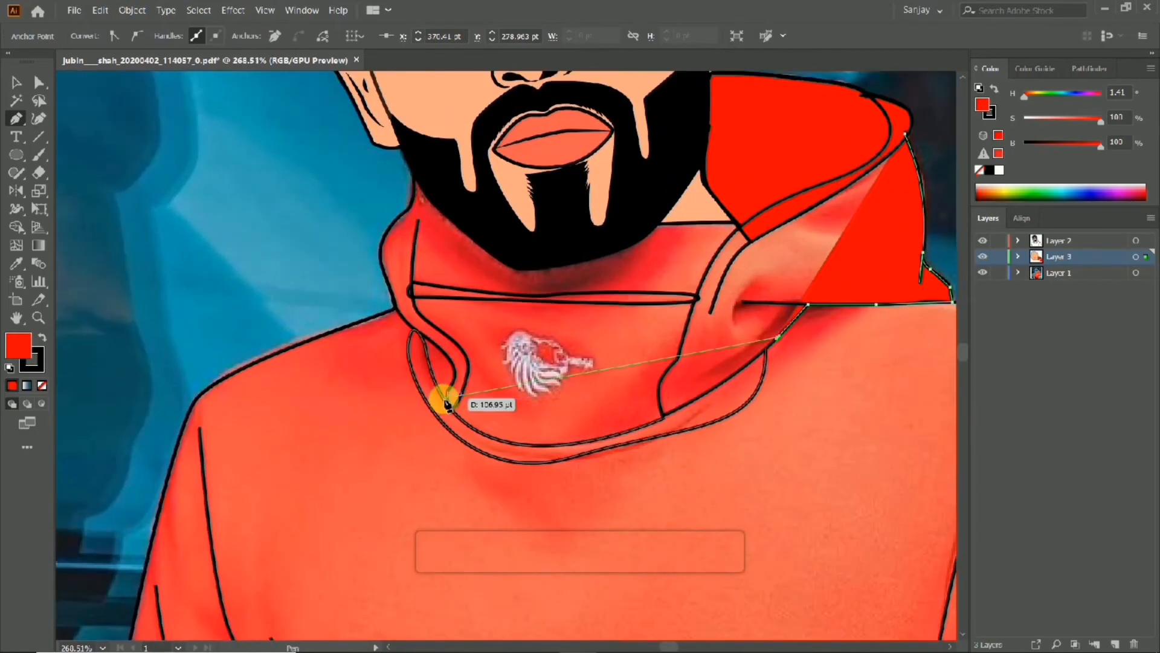
left_click_drag(264, 286, 265, 285)
key("ctrl+z")
left_click_drag(716, 459, 506, 481)
left_click_drag(358, 404, 381, 318)
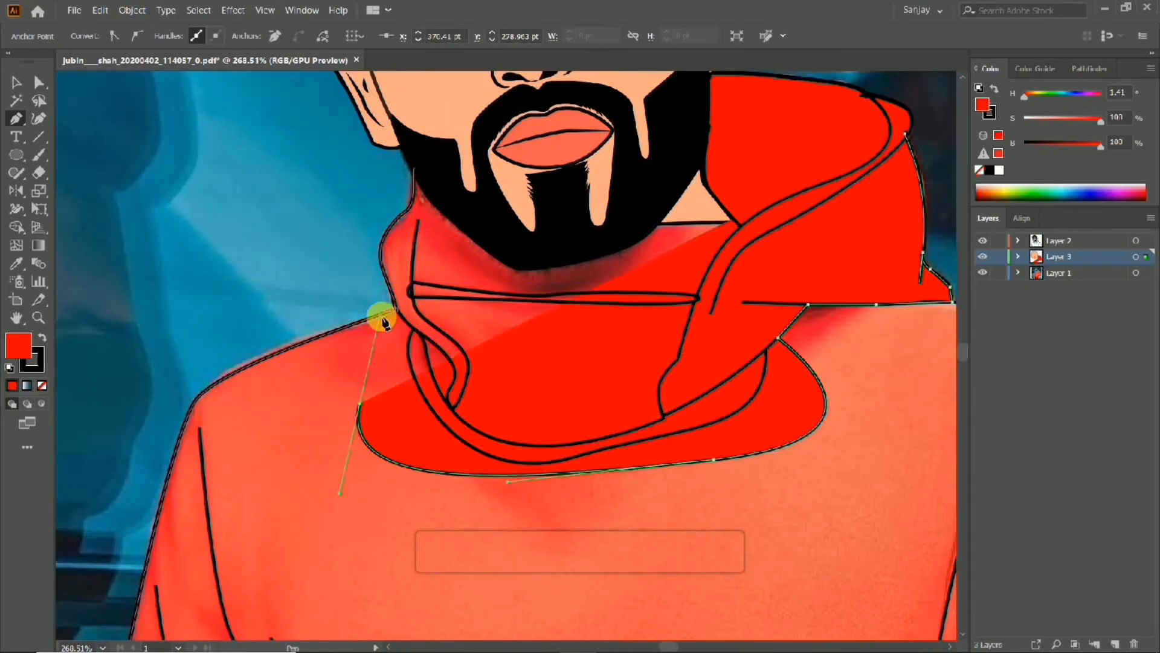
key("ctrl+z")
key("ctrl+z")
left_click(766, 350)
key("ctrl+z")
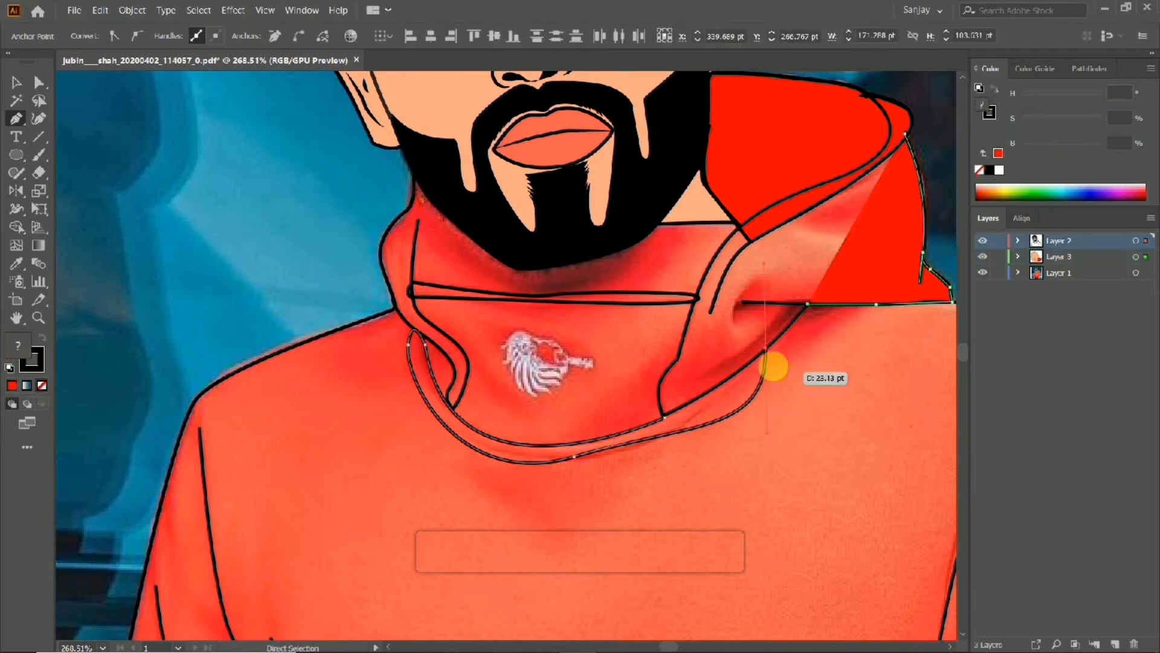
Extend the red hood shape along the shoulder line to the sleeve seam and begin a dripping lower edge across the upper chest.
scroll(809, 335, "down", 4)
scroll(821, 370, "up", 2)
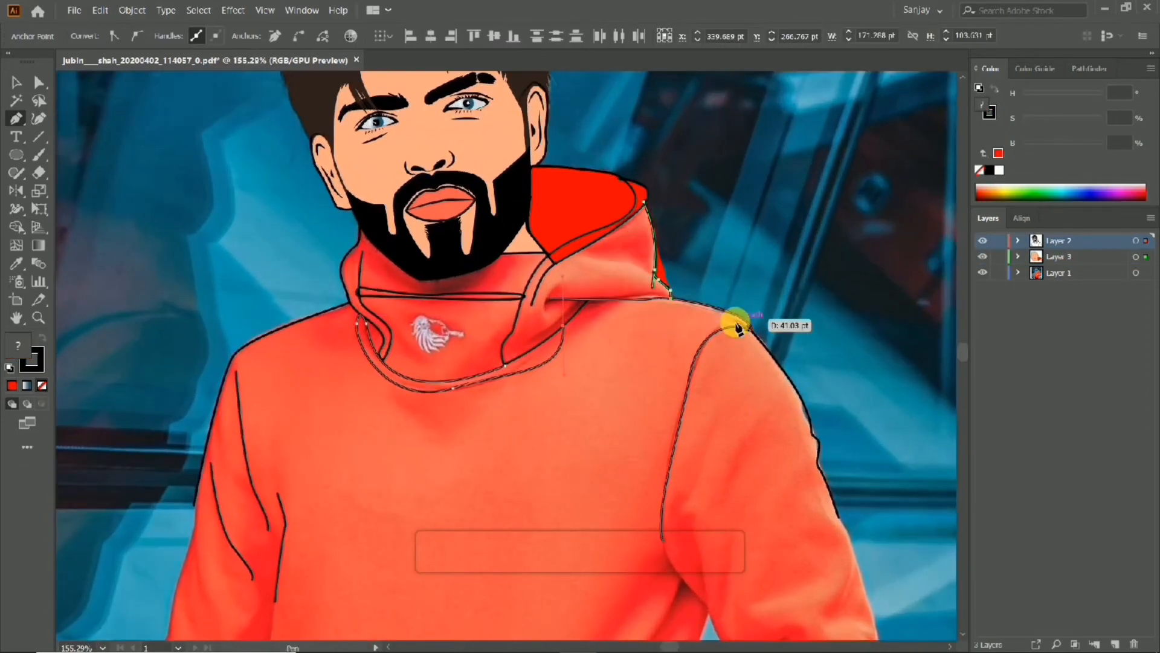
scroll(752, 338, "up", 2)
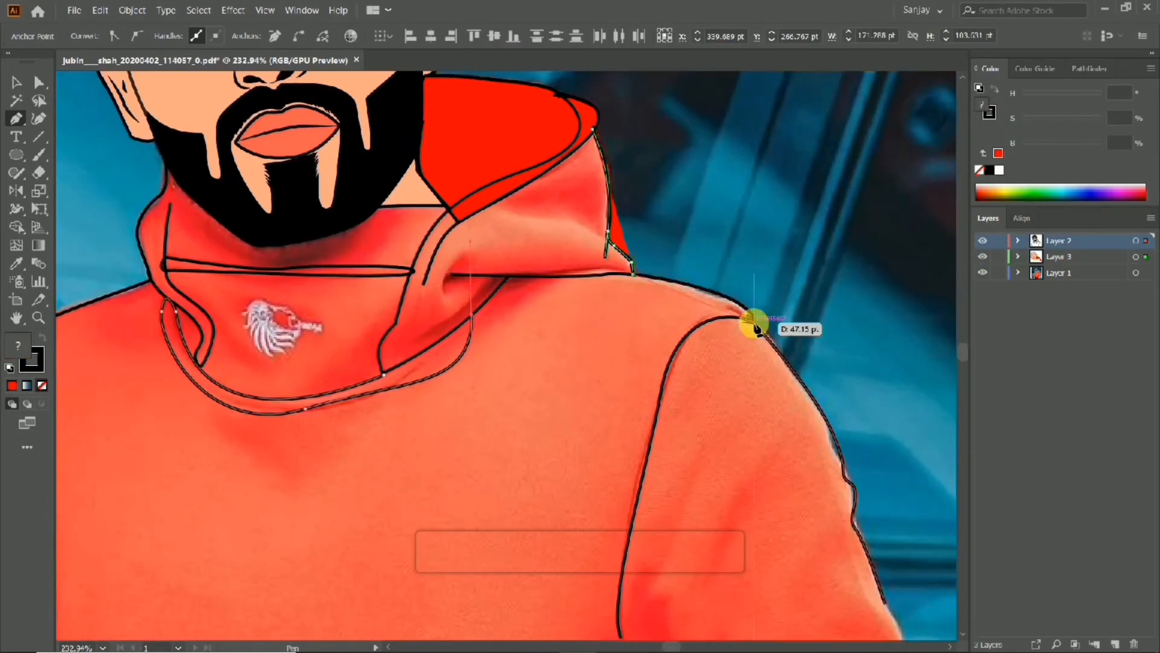
left_click_drag(728, 346, 725, 348)
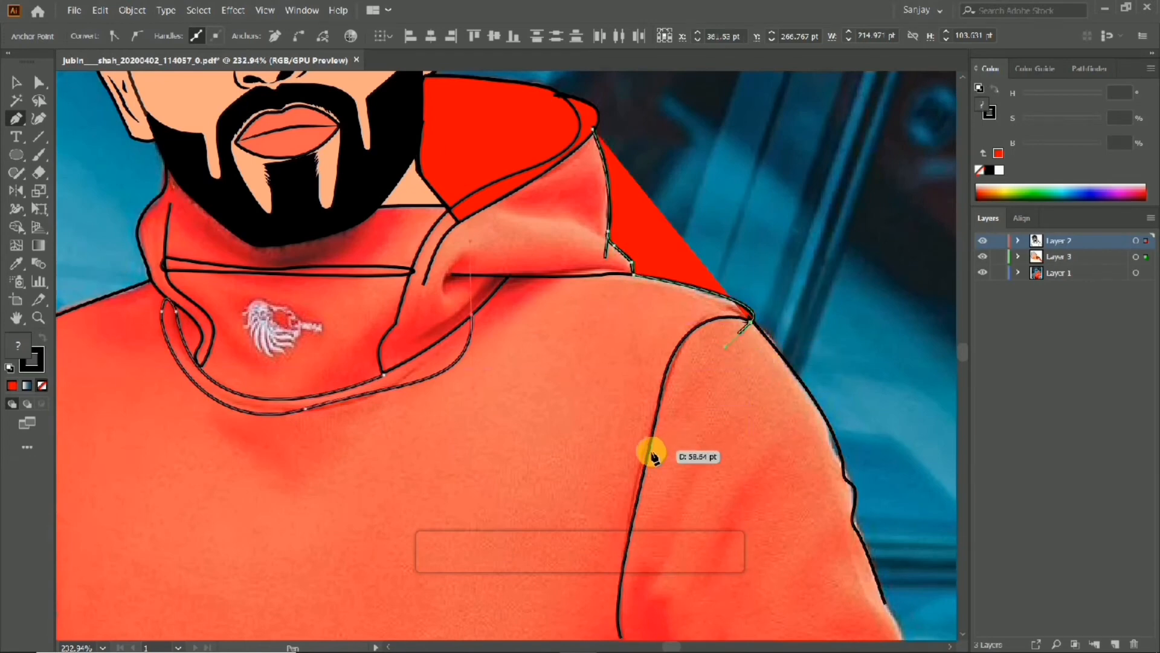
left_click_drag(669, 448, 668, 449)
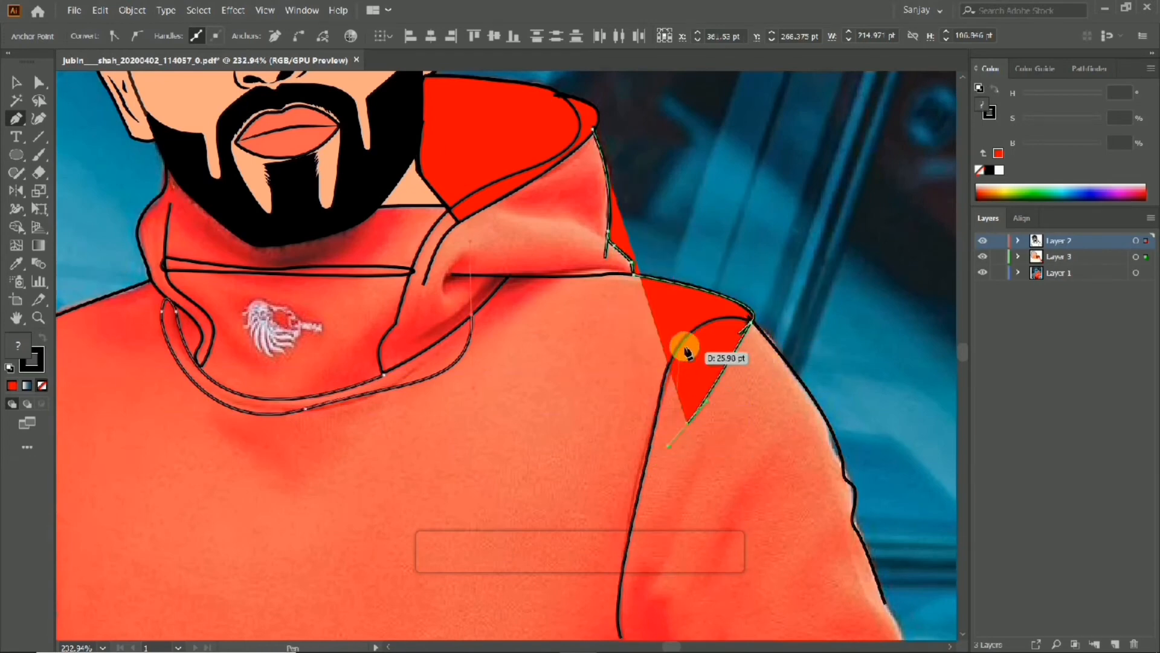
left_click_drag(685, 336, 669, 351)
left_click_drag(613, 432, 570, 458)
left_click_drag(580, 386, 560, 346)
left_click_drag(523, 397, 475, 475)
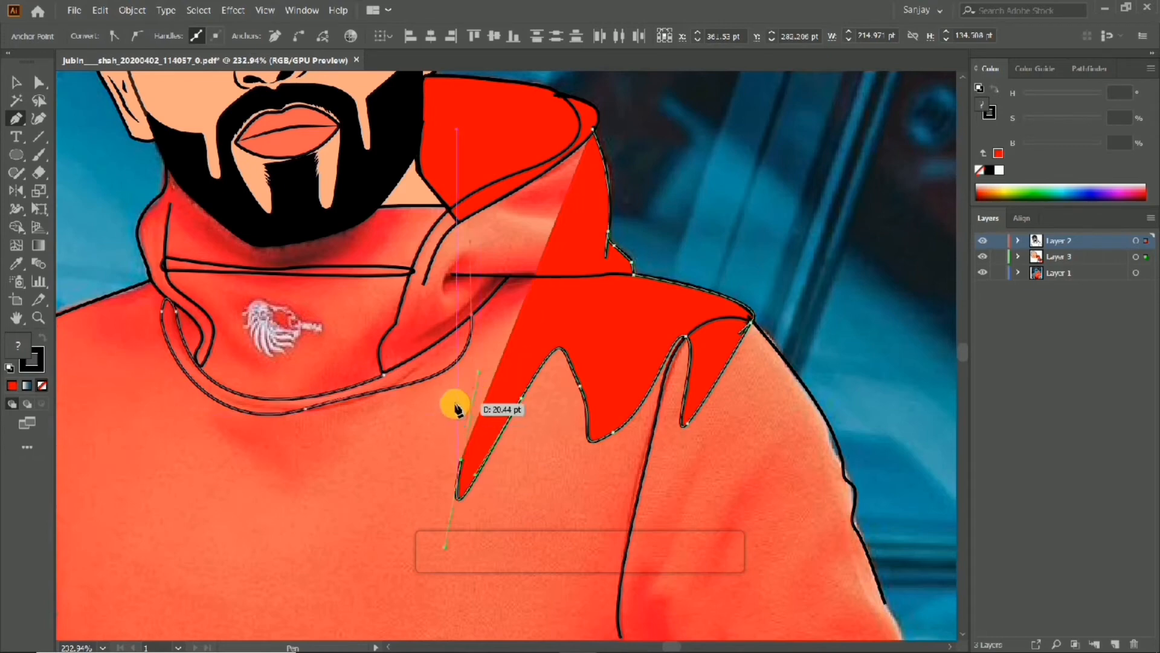
Redraw the last drip and continue the wavy dripping edge across the chest beneath the middle of the collar.
key("ctrl+z")
left_click_drag(536, 404, 518, 404)
key("ctrl+z")
left_click_drag(522, 456, 504, 457)
left_click_drag(493, 410, 475, 409)
left_click_drag(479, 457, 436, 415)
left_click_drag(435, 455, 411, 448)
left_click_drag(414, 424, 379, 420)
left_click_drag(391, 463, 377, 464)
left_click_drag(369, 414, 356, 409)
Continue the dripping edge of the red shape past the collar toward the opposite shoulder.
left_click_drag(350, 465, 327, 475)
left_click_drag(330, 428, 307, 425)
left_click_drag(305, 478, 291, 477)
left_click_drag(285, 417, 269, 417)
left_click_drag(253, 473, 241, 472)
left_click_drag(248, 421, 227, 419)
left_click_drag(212, 460, 195, 454)
left_click_drag(210, 406, 357, 404)
left_click_drag(338, 459, 325, 455)
left_click_drag(314, 413, 255, 429)
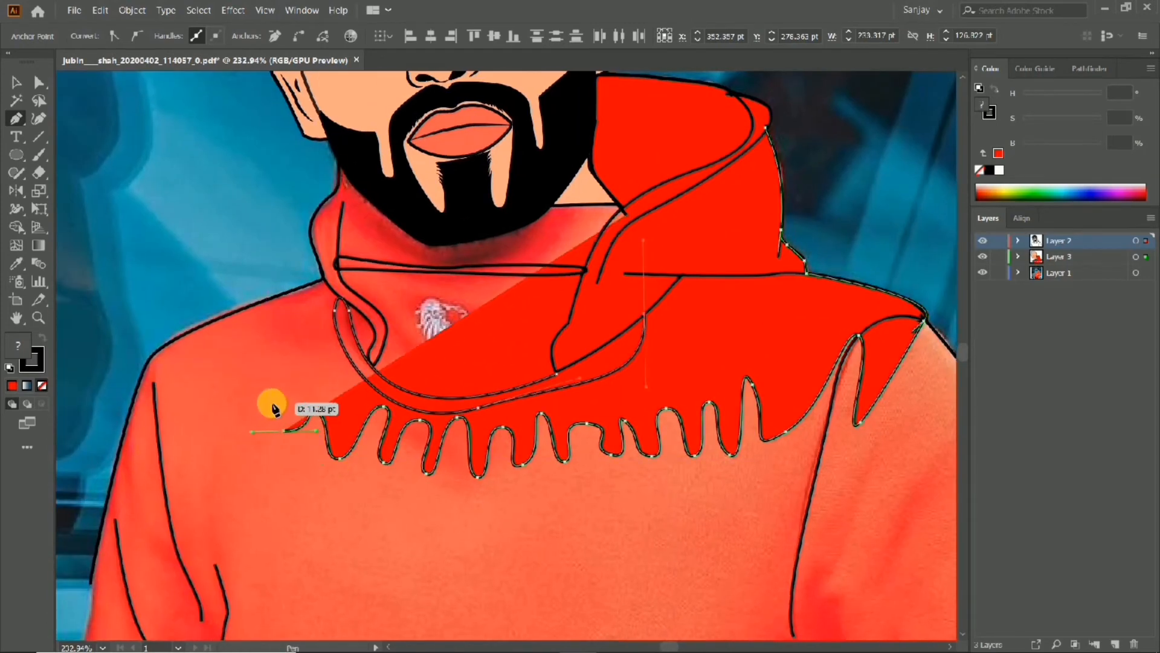
Carry the wavy edge up to the opposite shoulder line and follow that line to the base of the hood.
left_click_drag(293, 395, 275, 348)
left_click(272, 392)
left_click_drag(241, 343, 228, 323)
left_click(259, 308)
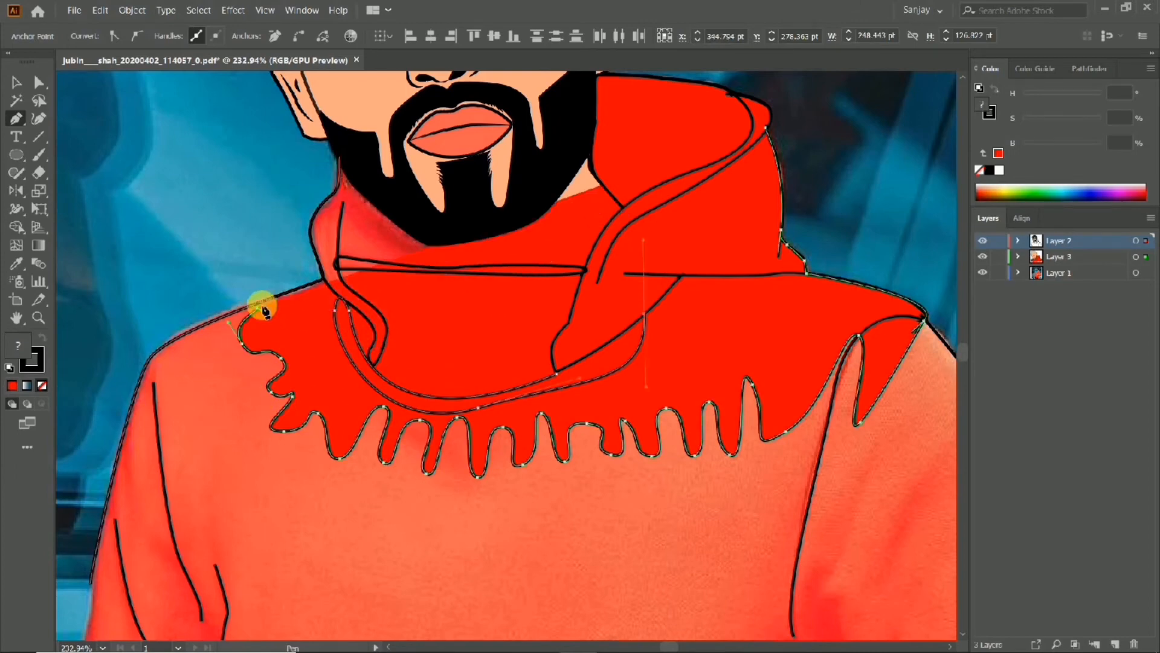
left_click_drag(318, 282, 333, 279)
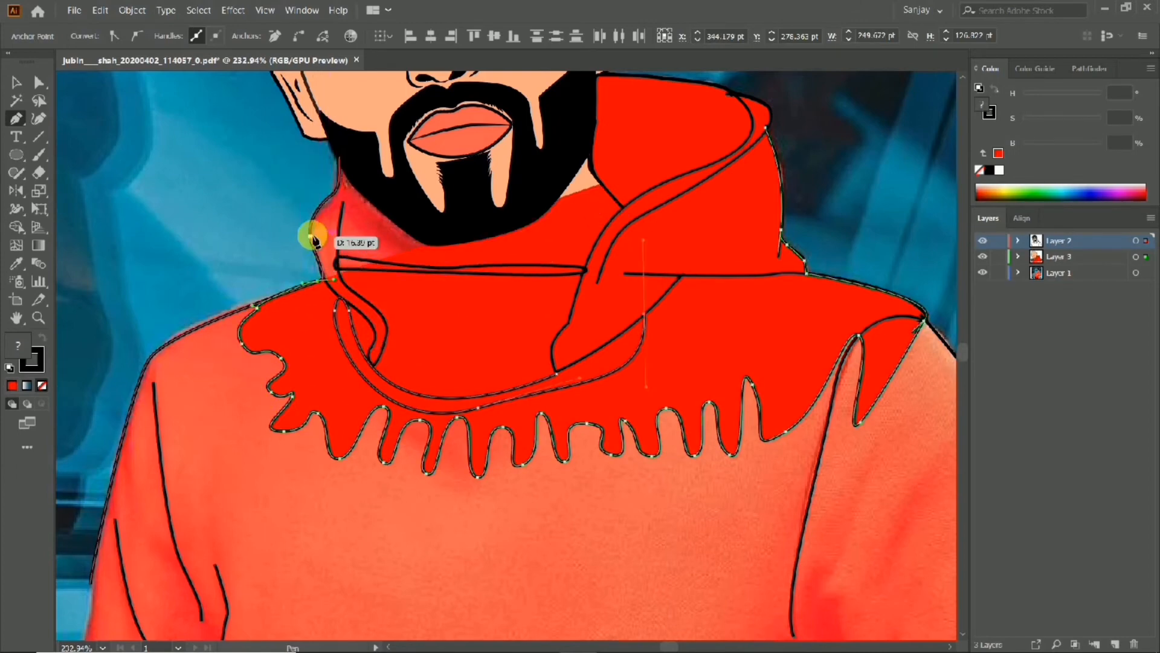
Trace the red shape up the outer side of the hood at the neck until it tucks under the beard.
left_click_drag(314, 240, 314, 238)
left_click_drag(318, 209, 377, 135)
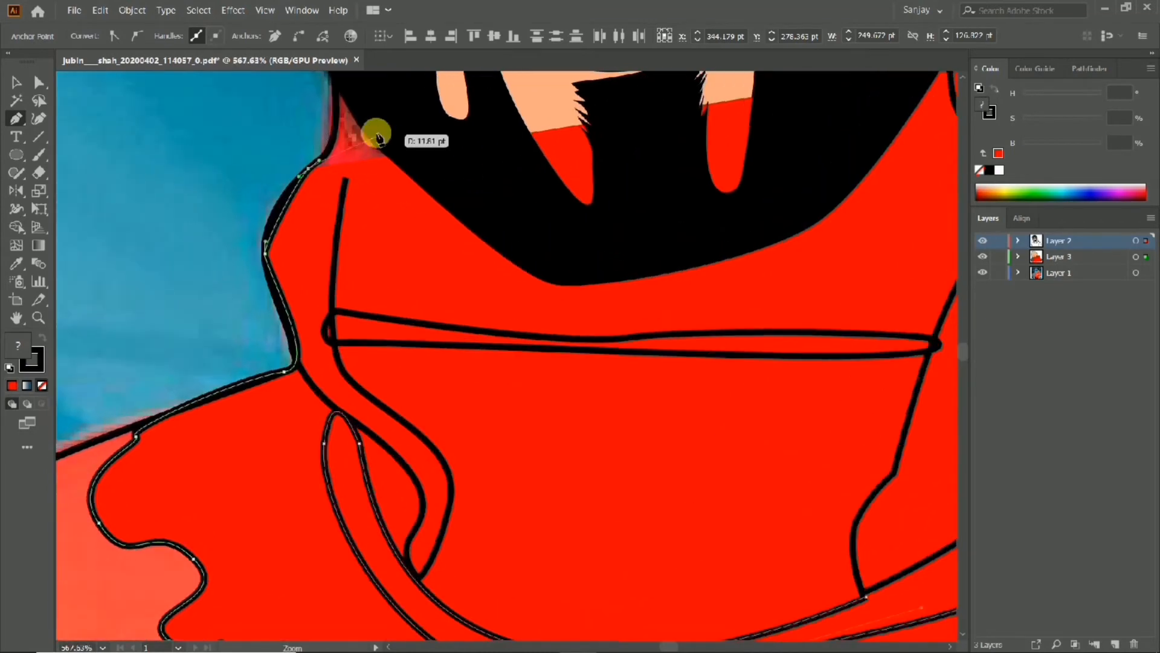
left_click_drag(334, 104, 339, 81)
left_click_drag(358, 107, 347, 215)
left_click(465, 291)
left_click(602, 361)
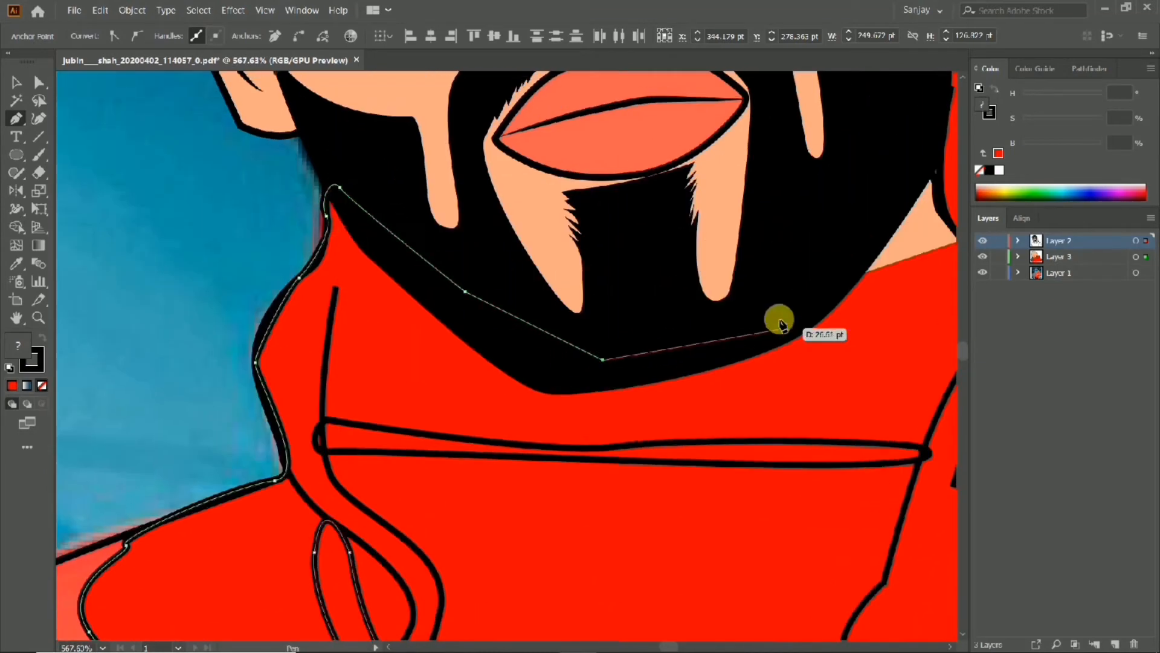
left_click(785, 313)
left_click_drag(867, 193, 548, 248)
left_click_drag(629, 238, 673, 271)
key("ctrl+z")
key("ctrl+z")
left_click(983, 257)
left_click(985, 258)
left_click(573, 276)
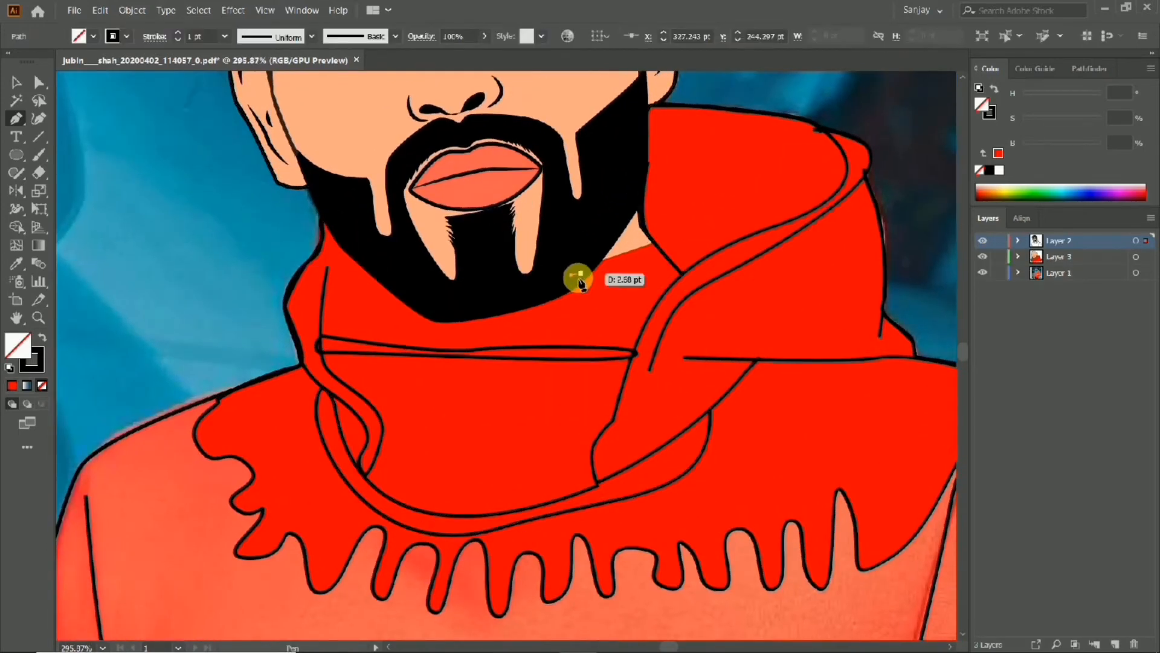
key("ctrl+z")
key("ctrl+z")
key("ctrl+z")
Trace the red shape's upper edge along the underside of the beard and across the neckline to the inner hood corner.
left_click(455, 310)
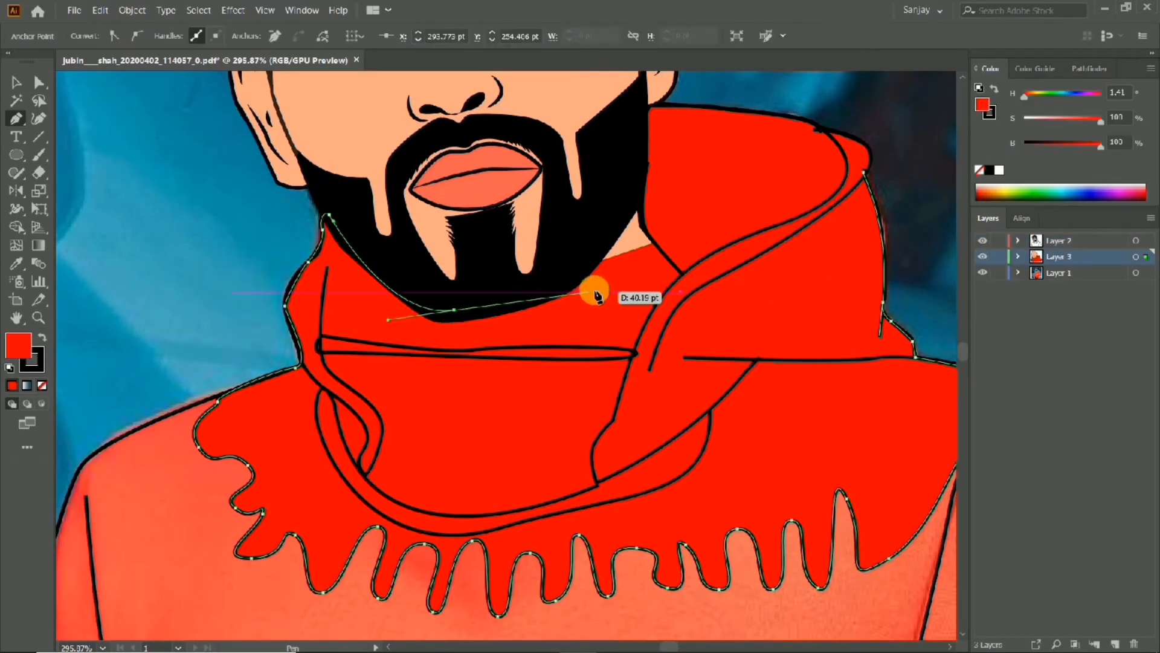
left_click(563, 291)
left_click(681, 274)
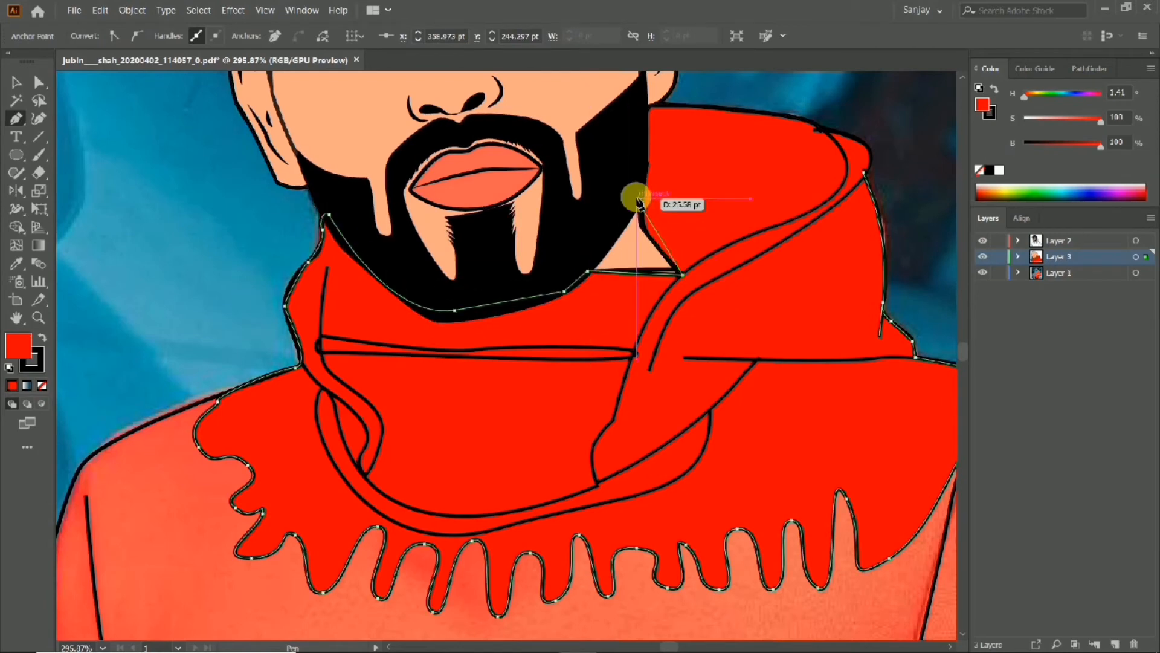
left_click_drag(632, 137, 635, 197)
key("ctrl+z")
Continue the red shape up the inner hood edge to below the ear and close it at the hood's outer tip.
scroll(656, 369, "up", 3)
left_click(630, 318)
left_click(614, 241)
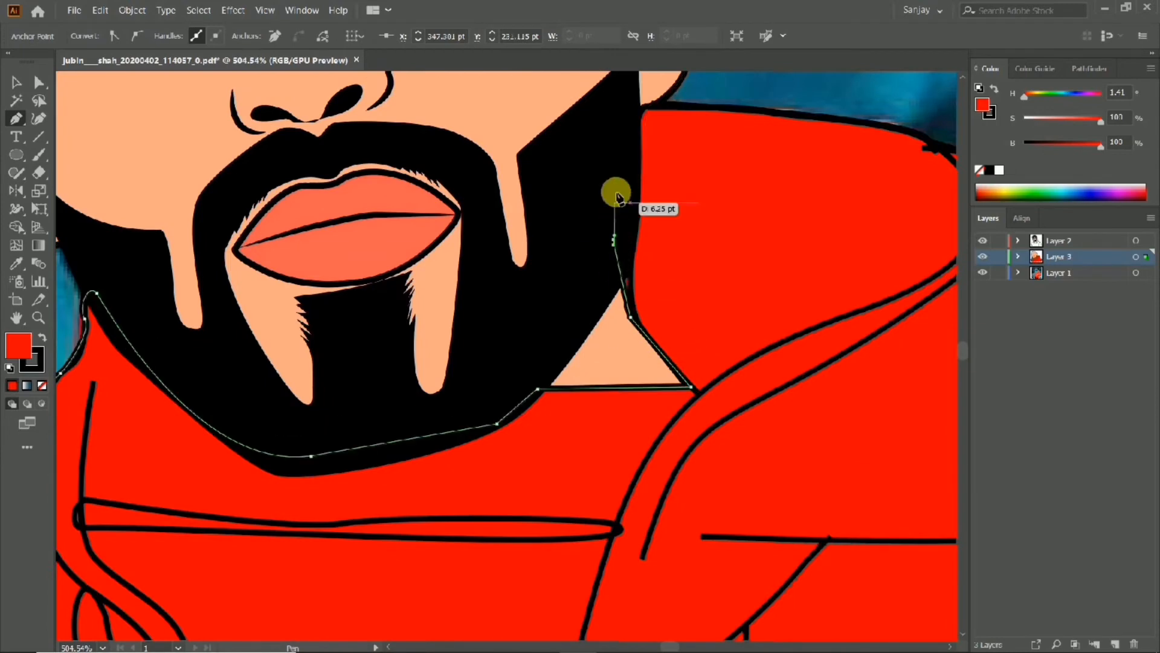
left_click(621, 166)
scroll(618, 199, "down", 4)
scroll(589, 256, "up", 2)
left_click_drag(577, 244, 582, 241)
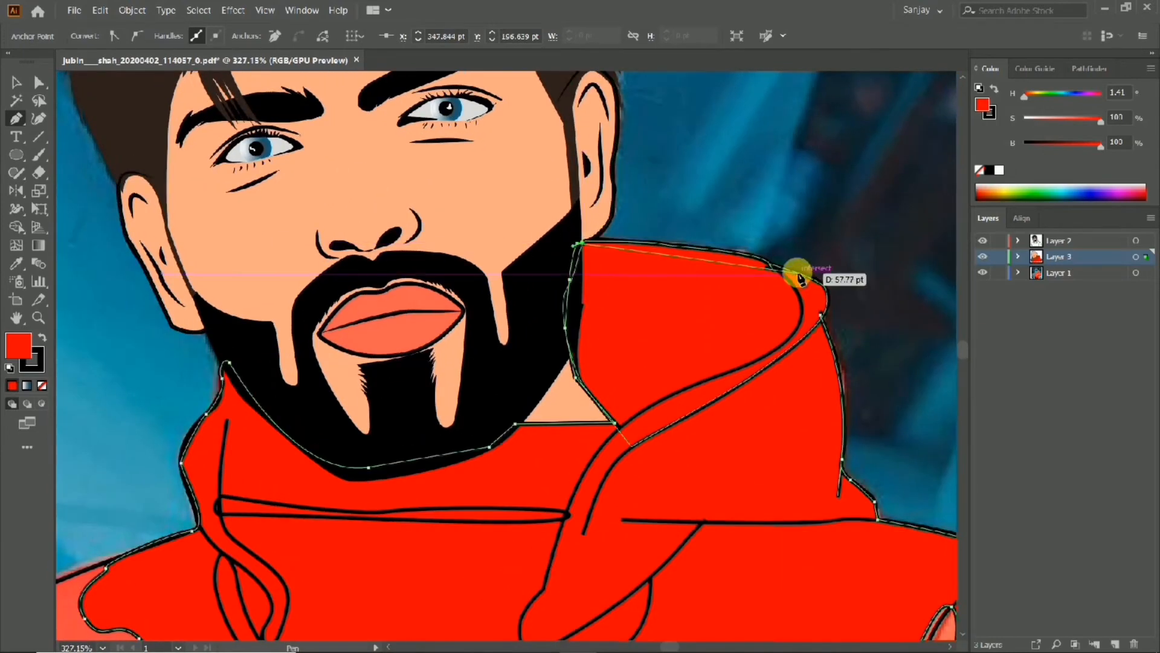
left_click_drag(821, 315, 4, 45)
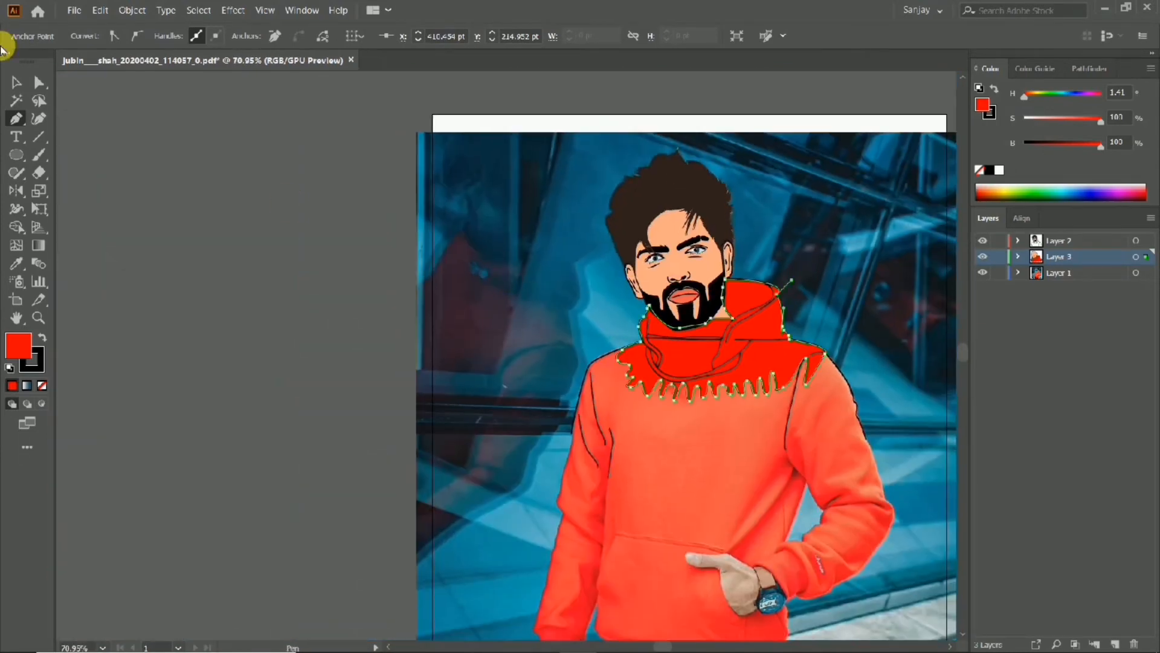
Delete the horizontal double line crossing the front of the hood's neck.
left_click(16, 83)
left_click(779, 360)
left_click_drag(779, 360, 654, 397)
left_click_drag(430, 241, 575, 343)
left_click(549, 451)
key("Delete")
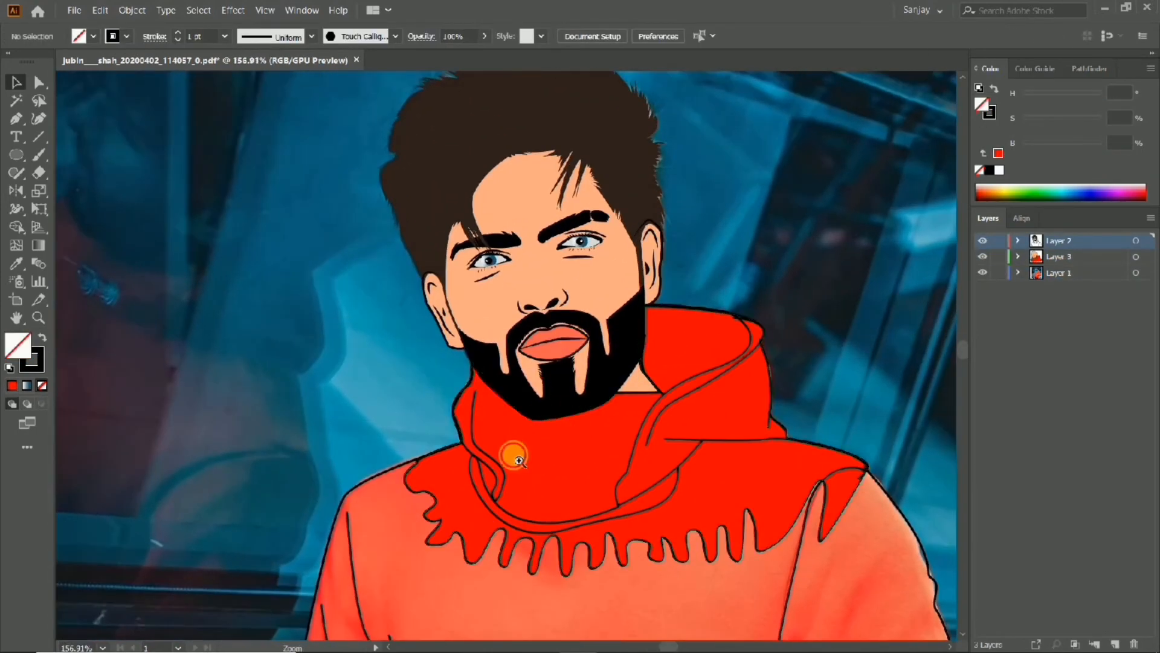
On Layer 3, sample the skin tone as the fill and change it to the darker shade EA8B71.
left_click_drag(510, 453, 598, 407)
left_click_drag(602, 279, 622, 259)
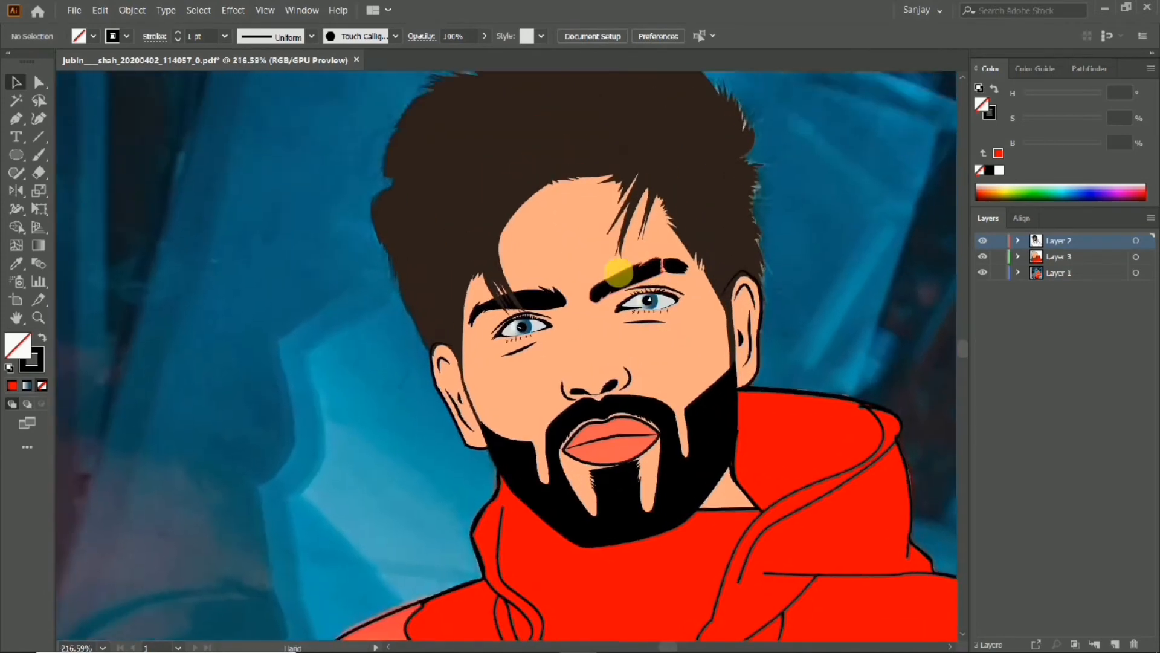
left_click(1057, 256)
left_click(20, 263)
left_click(420, 450)
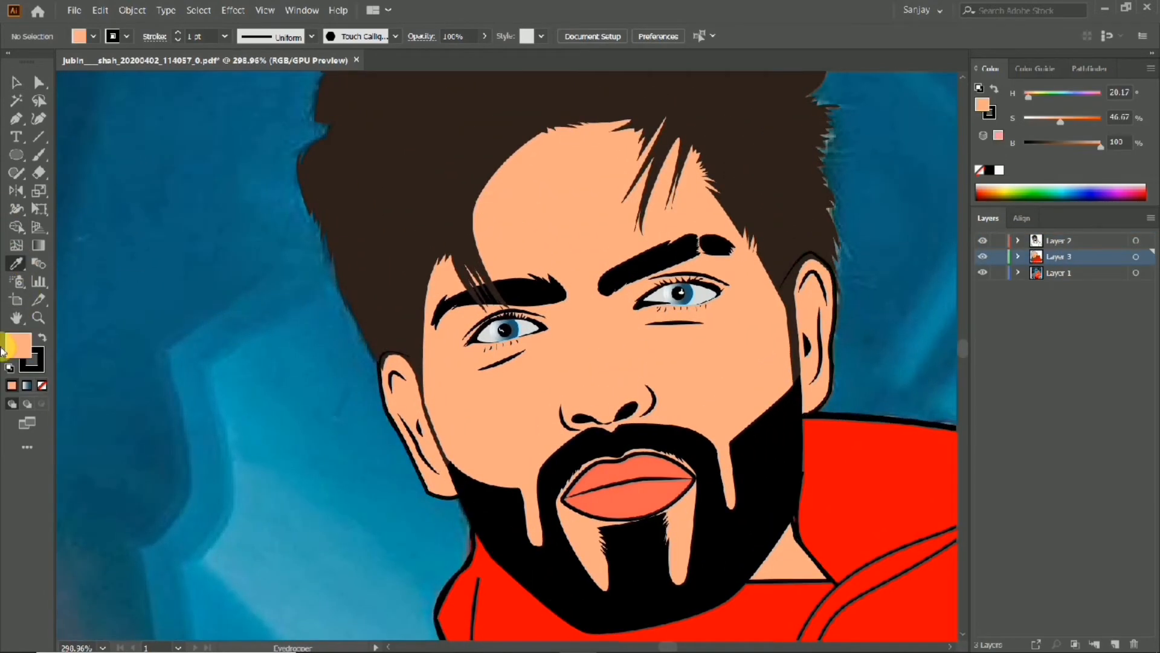
double_click(17, 346)
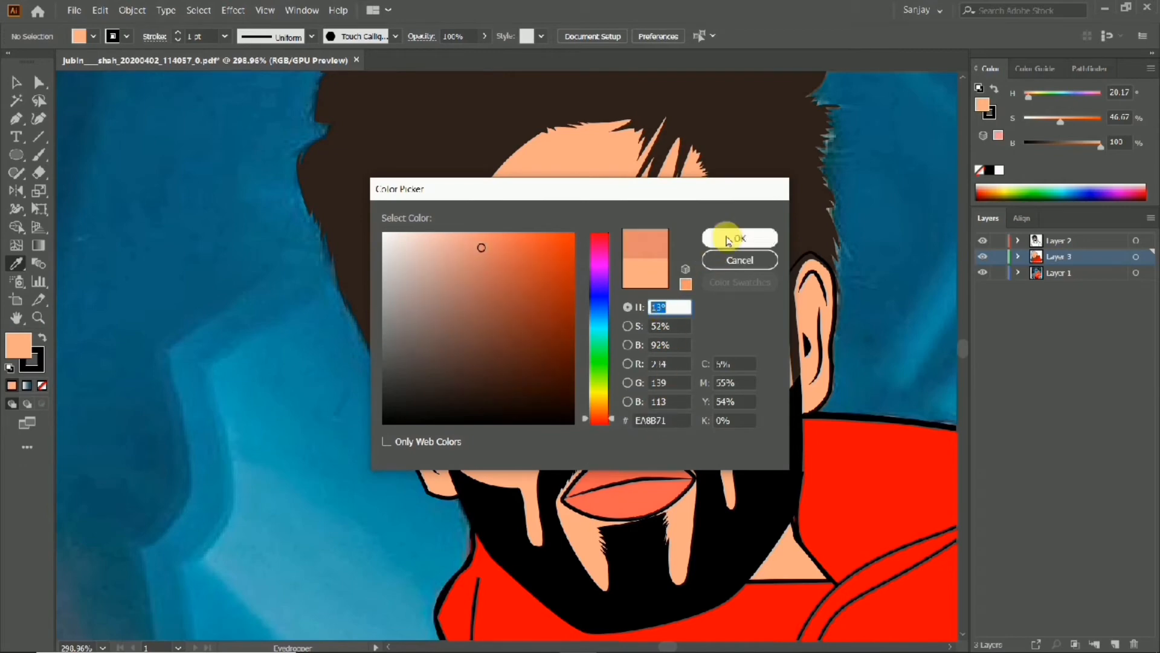
left_click(728, 241)
scroll(576, 241, "up", 1)
key("p")
left_click(417, 400)
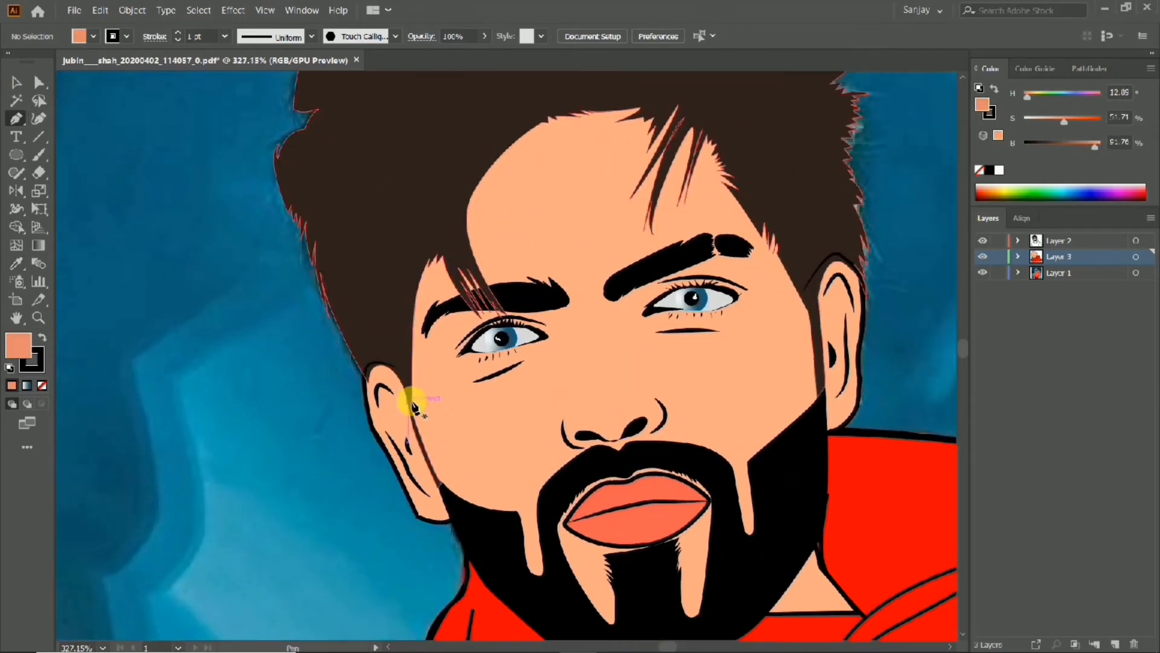
left_click_drag(430, 278, 446, 281)
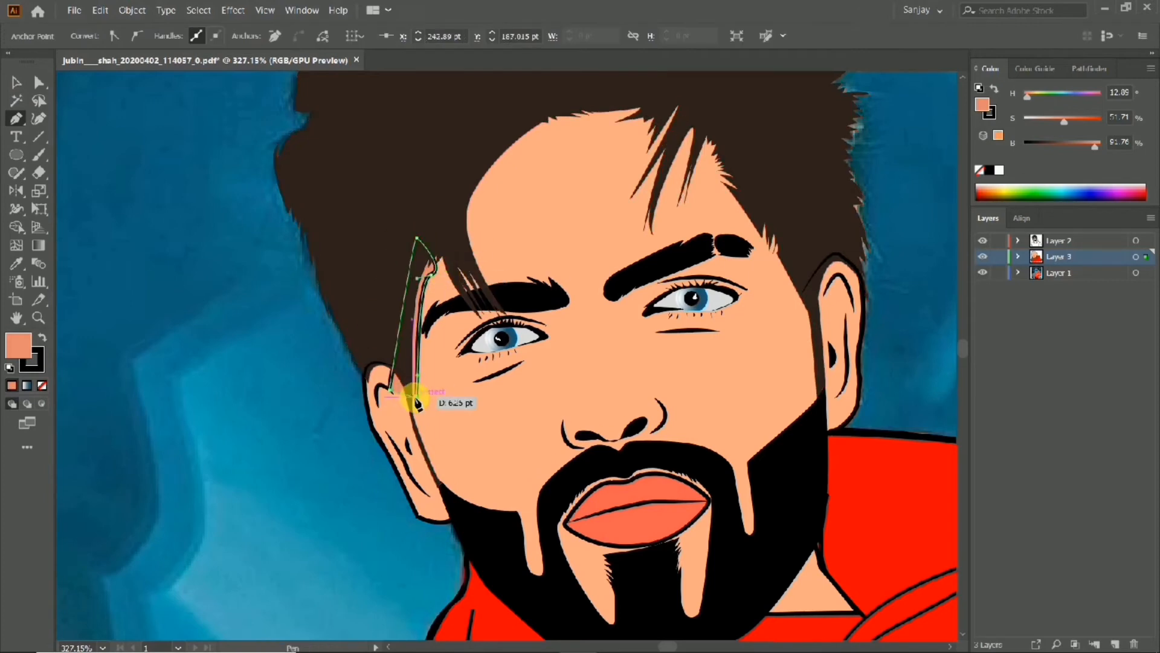
key("ctrl+z")
key("ctrl+z")
key("ctrl+z")
key("ctrl+z")
left_click(42, 337)
left_click(42, 384)
left_click(41, 337)
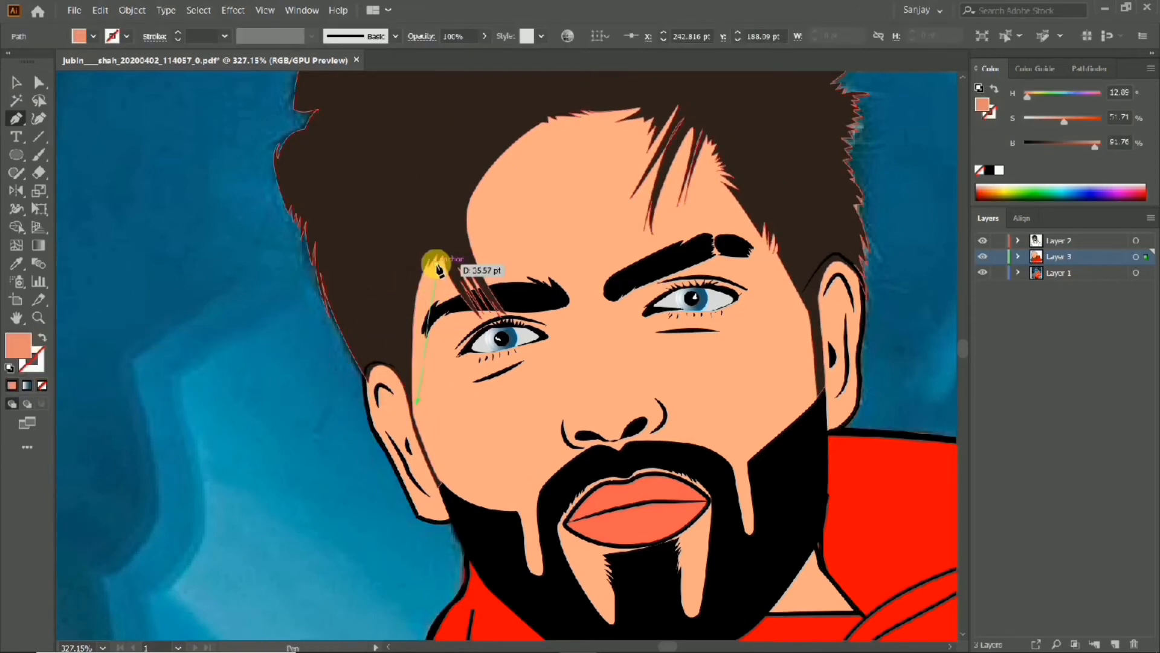
scroll(415, 254, "up", 8)
left_click(381, 459)
left_click(420, 511)
left_click(397, 379)
key("ctrl+z")
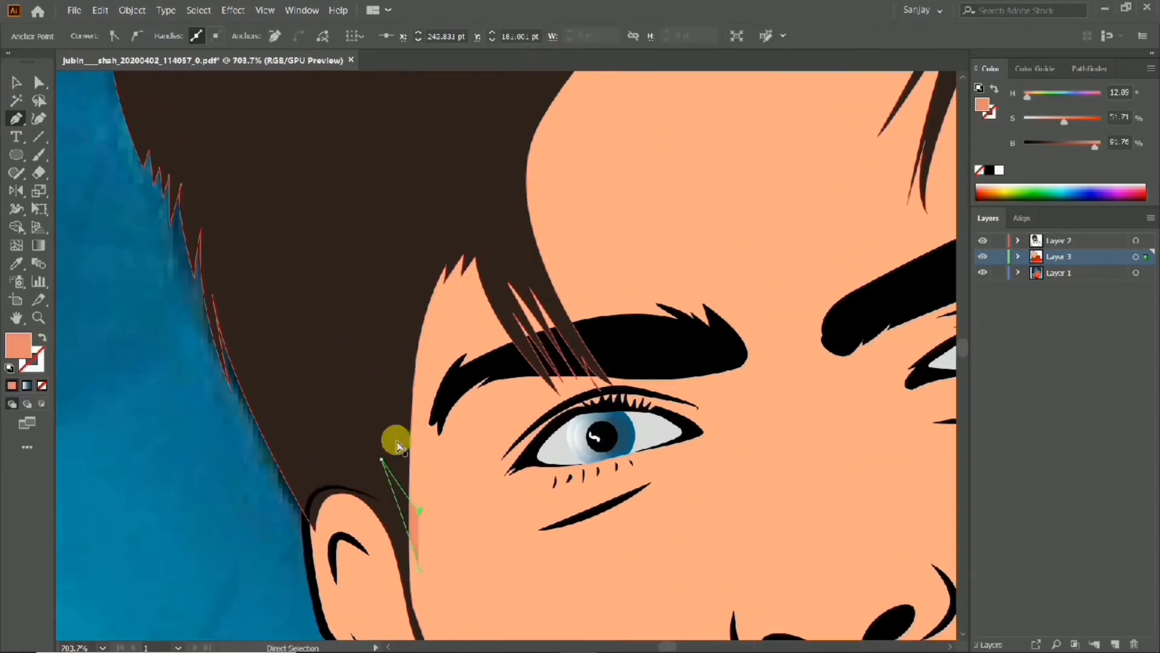
scroll(483, 460, "down", 8)
scroll(492, 556, "up", 2)
key("ctrl+z")
key("ctrl+z")
key("ctrl+z")
key("ctrl+z")
key("ctrl+z")
key("ctrl+z")
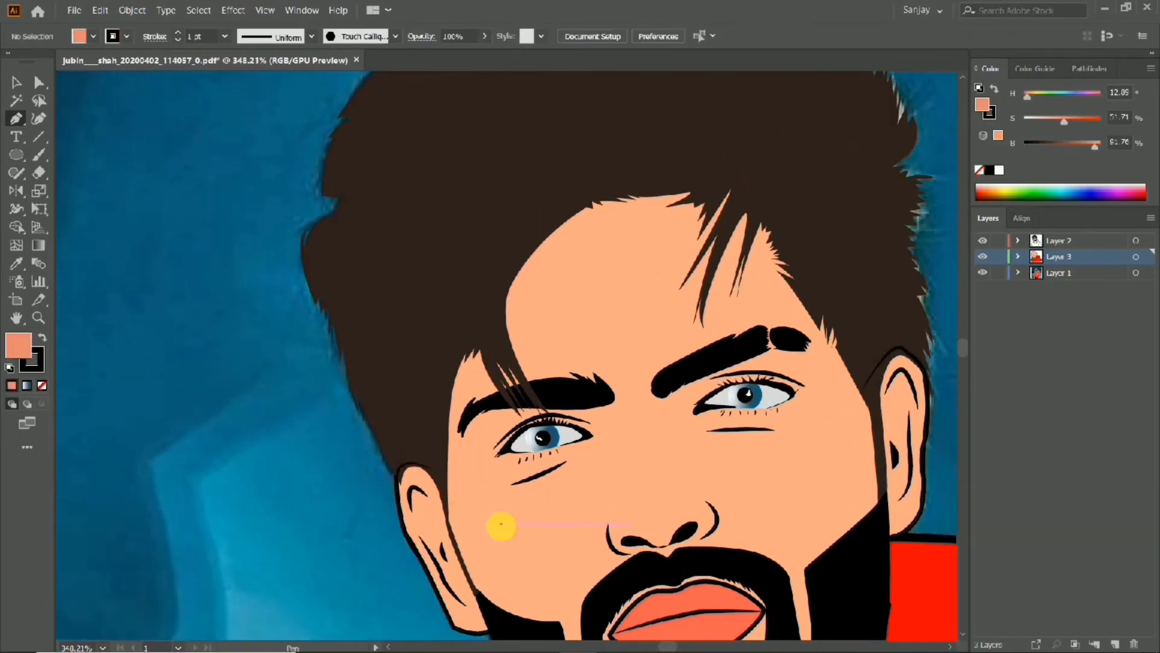
Start a darker skin shading shape from the beard's top corner up beside the ear, with no stroke.
scroll(501, 526, "down", 3)
scroll(441, 370, "up", 6)
left_click(481, 585)
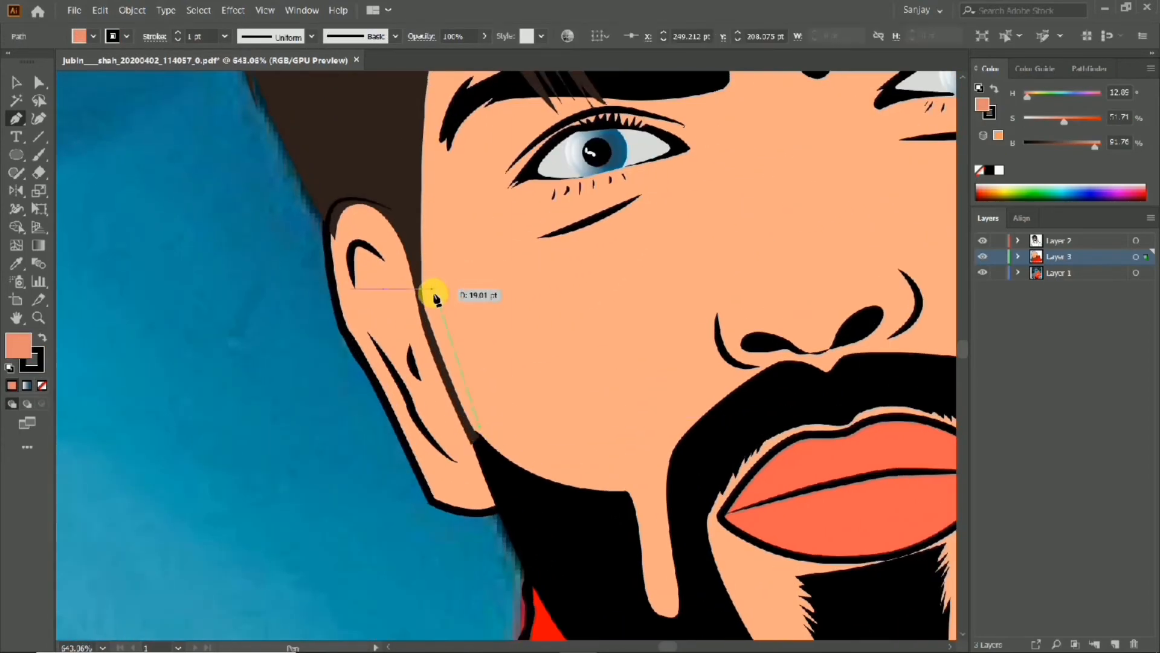
left_click(432, 291)
scroll(435, 293, "up", 5)
left_click(42, 338)
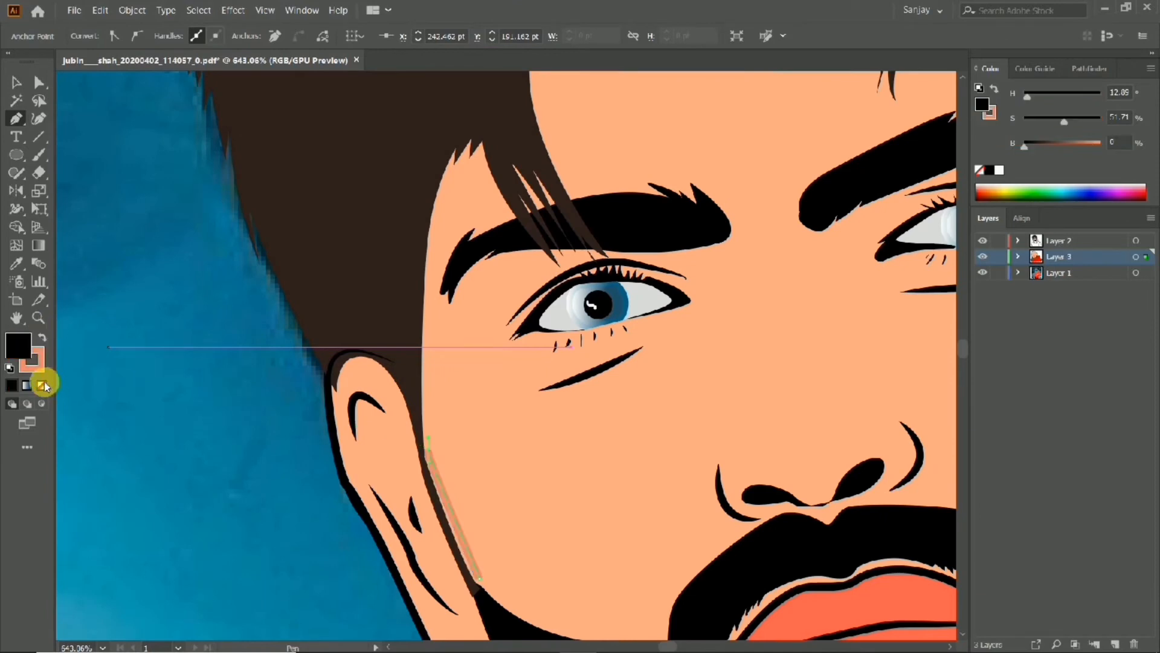
left_click(43, 384)
left_click(42, 338)
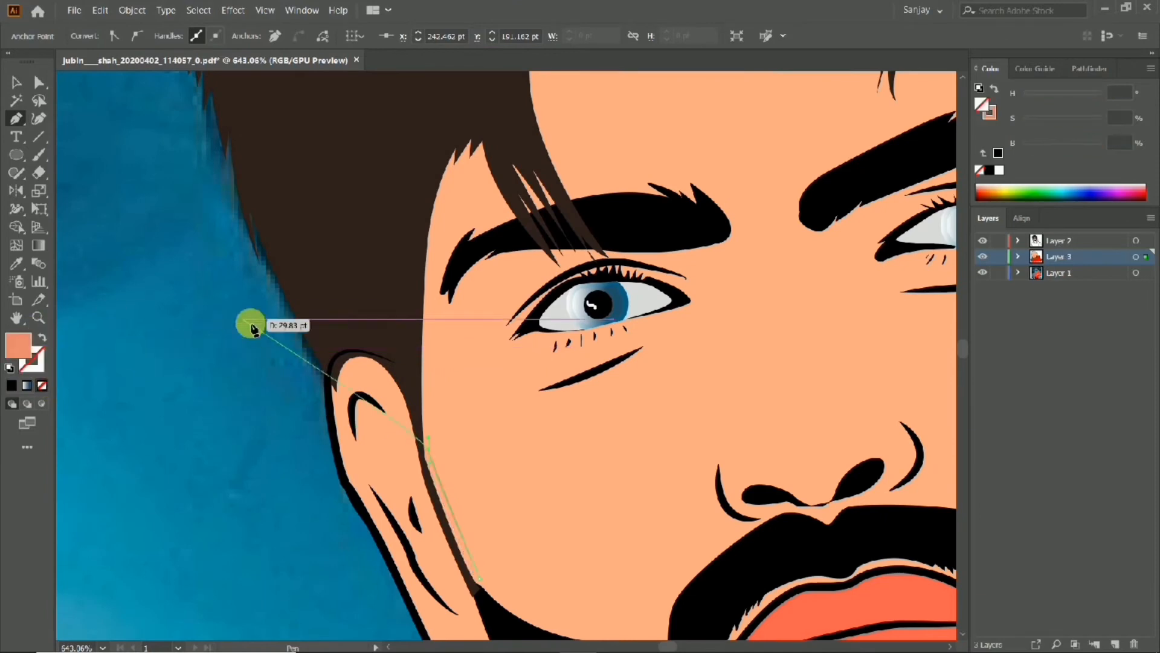
Trace the shading outline up the temple hairline and around the small jagged hair tips above the eyebrow's outer end.
left_click_drag(485, 140, 483, 140)
left_click(455, 172)
left_click(453, 182)
left_click(465, 149)
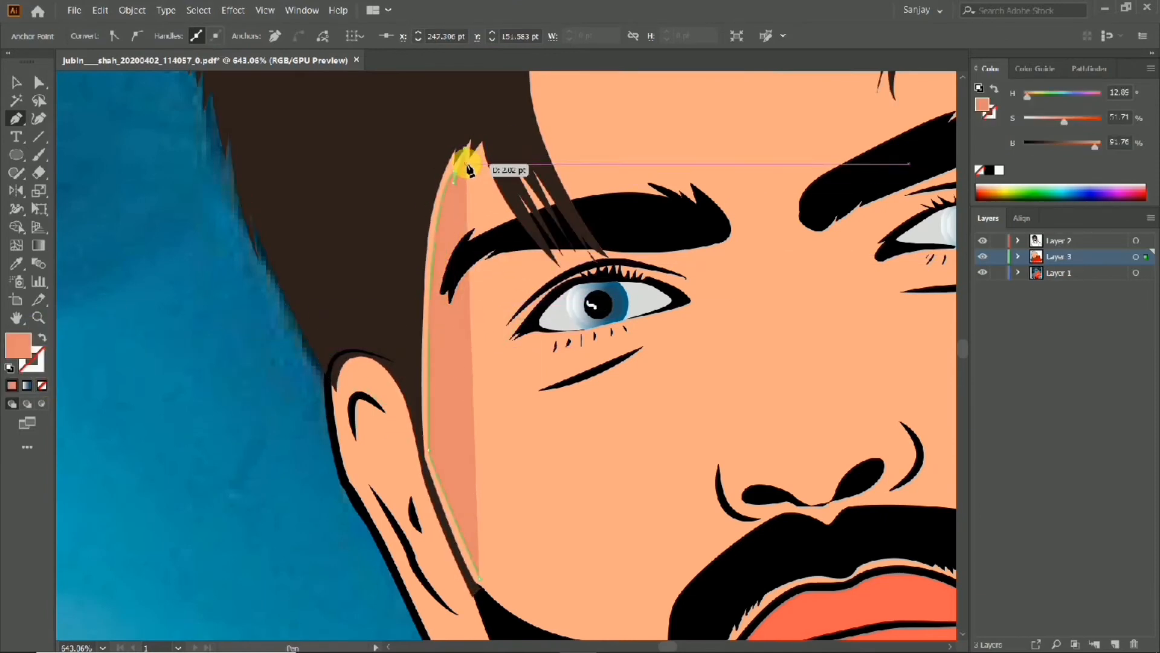
left_click(468, 163)
left_click(477, 149)
Trace the shading outline in and out of the thin hair strands that fall over the eyebrow.
left_click_drag(551, 271, 552, 270)
key("ctrl+z")
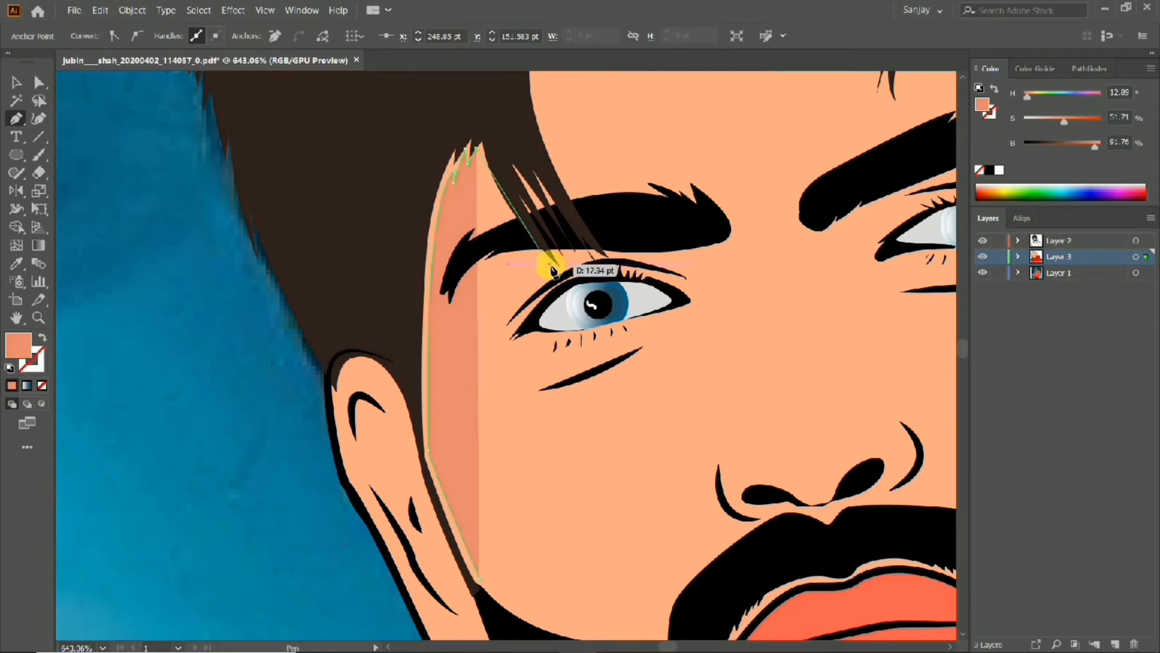
left_click(553, 266)
left_click(526, 208)
left_click(564, 256)
left_click(528, 183)
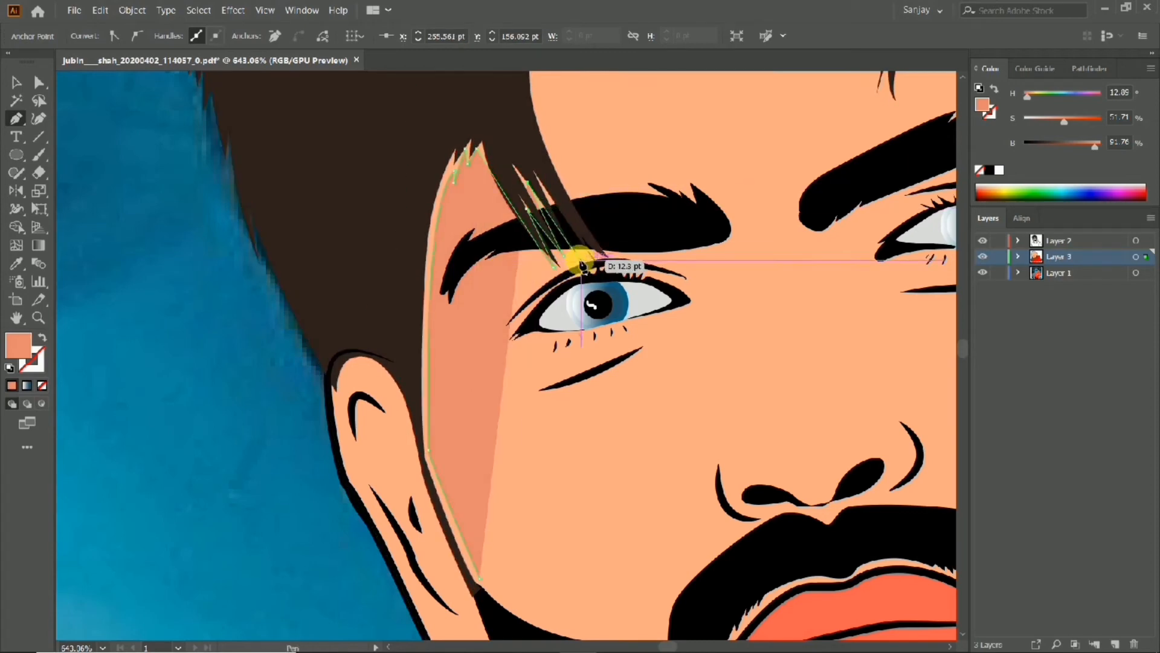
left_click(581, 260)
left_click(548, 193)
left_click(590, 259)
left_click(591, 247)
Carry the shading outline up the curved forehead hairline to its first jagged tip.
left_click_drag(607, 257, 597, 394)
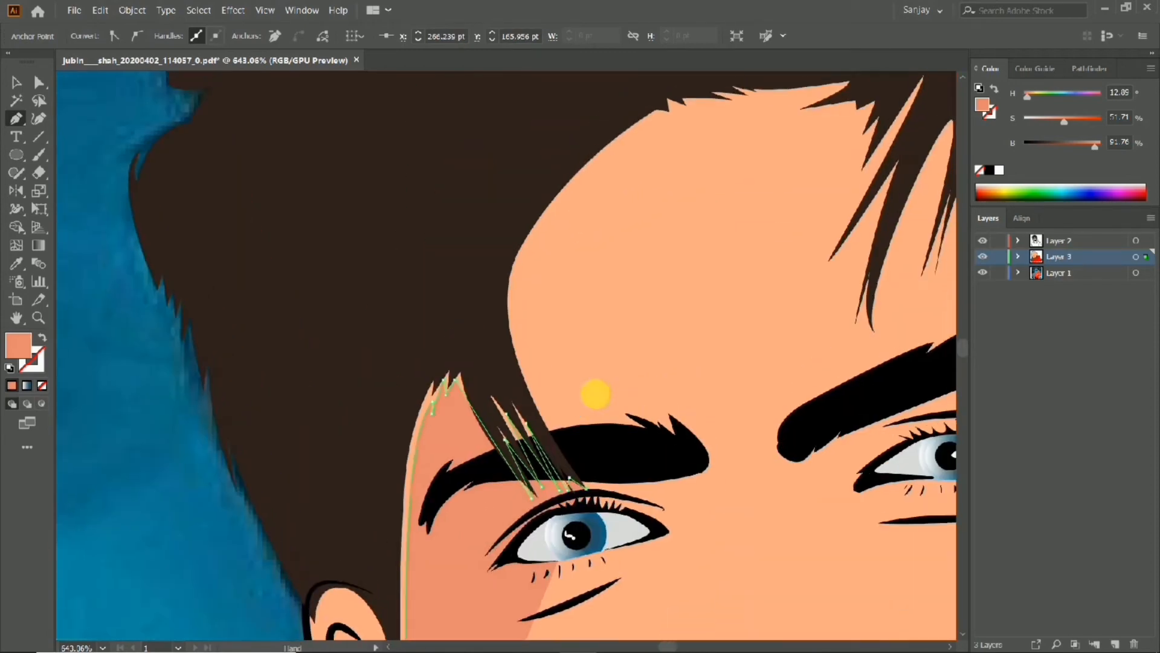
left_click_drag(682, 107, 553, 394)
key("ctrl+z")
left_click(514, 400)
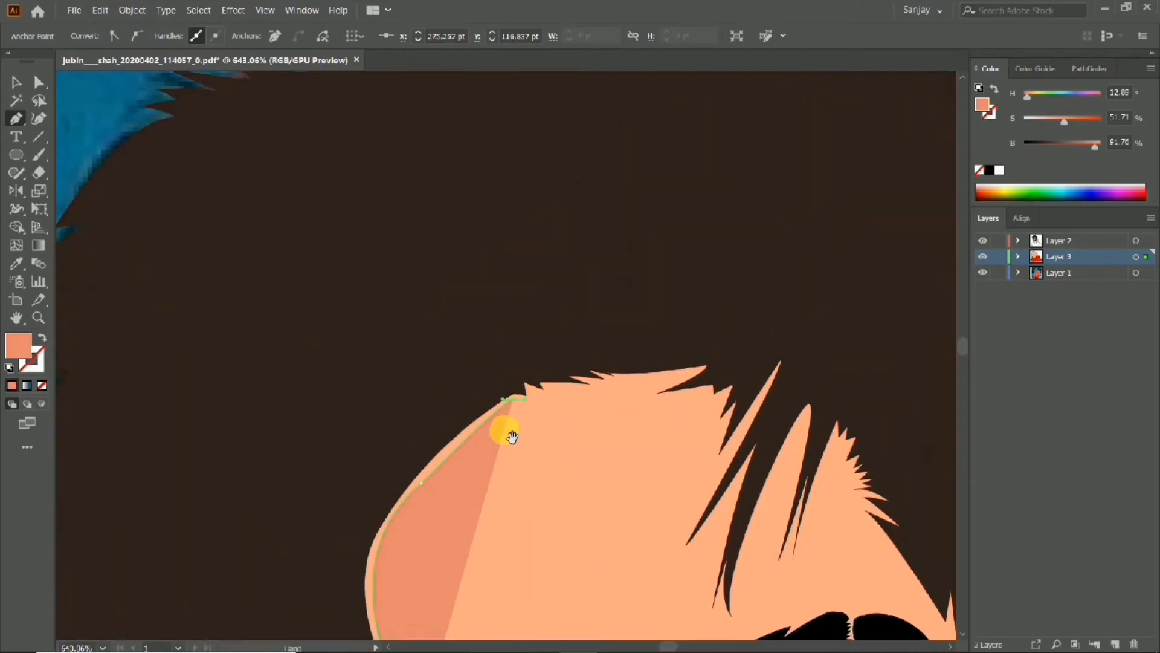
Trace the shading outline around the row of small jagged hair tips along the top of the forehead.
left_click_drag(493, 428, 712, 457)
left_click(574, 366)
left_click(574, 341)
left_click(612, 348)
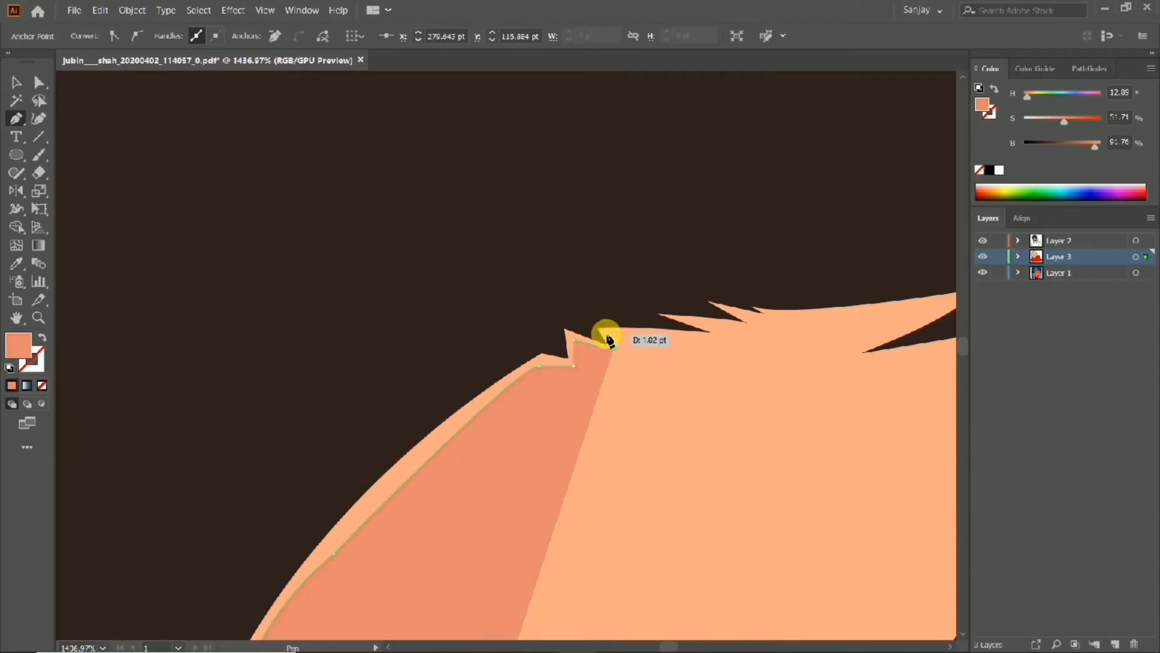
left_click(606, 334)
left_click(713, 336)
left_click(700, 323)
left_click(751, 325)
left_click(737, 312)
left_click(780, 316)
left_click(772, 311)
Carry the shading outline along the forehead hairline and around the long pointed hair lock cutting into the forehead.
left_click_drag(762, 314, 393, 319)
left_click(587, 304)
mouse_move(484, 356)
left_mouse_down()
mouse_move(503, 369)
mouse_move(614, 336)
mouse_move(489, 370)
left_mouse_up()
left_click(608, 342)
left_click(614, 363)
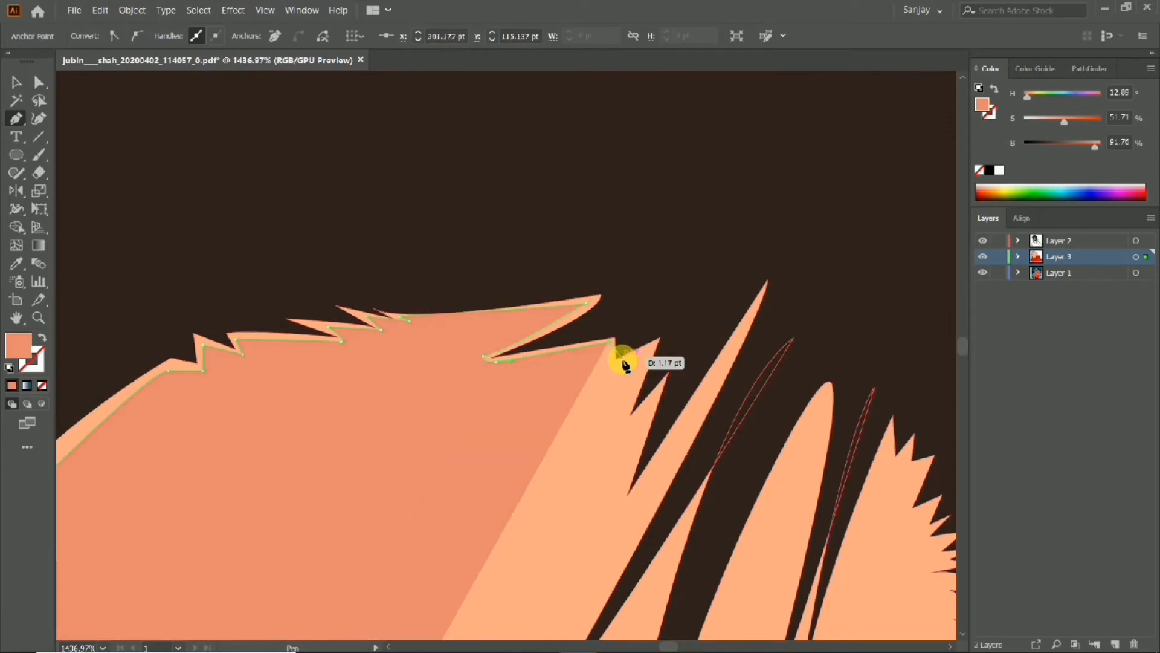
Trace the shading outline in and out of the two short hair spikes and up into the long skin gap beside them.
left_click(647, 343)
left_click(626, 424)
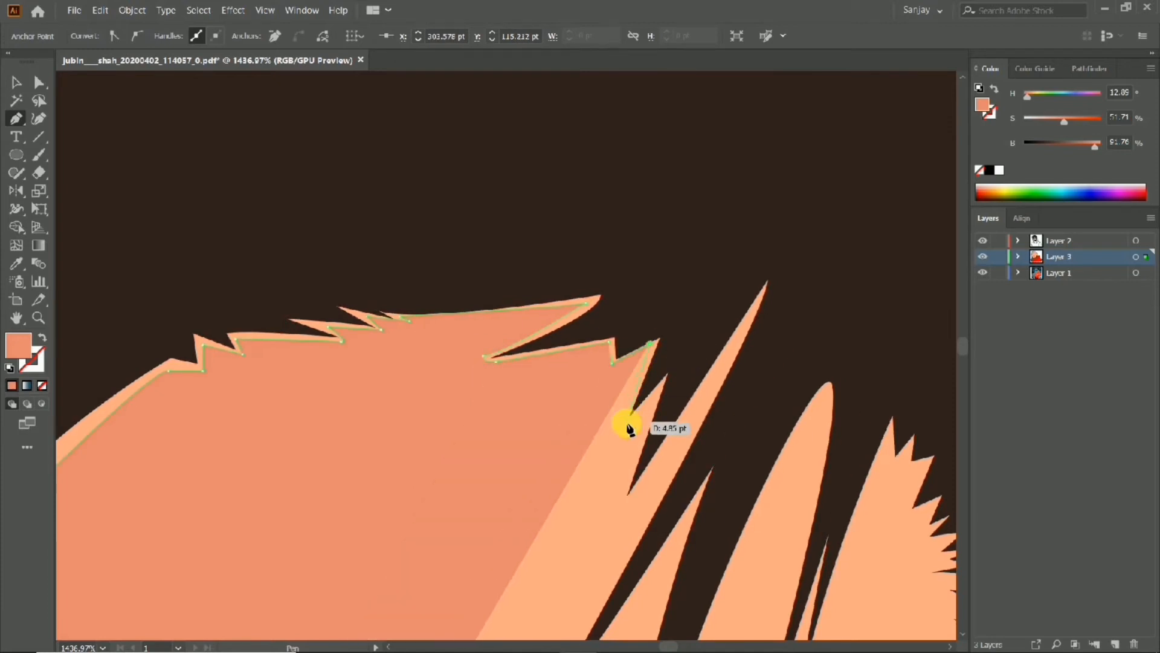
left_click(659, 391)
left_click(624, 497)
left_click_drag(679, 438, 691, 412)
left_click_drag(641, 538, 692, 261)
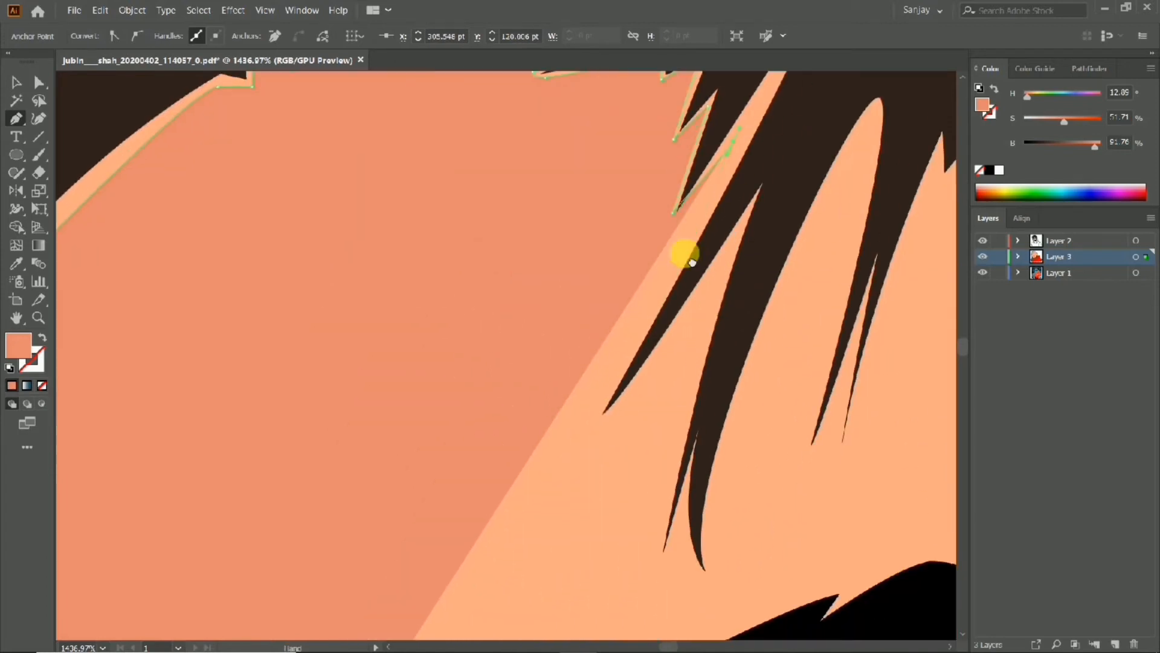
Trace the shading outline around the long pointed strand, the thin strand and the curved tip of the thick forehead strand.
left_click_drag(578, 432, 665, 358)
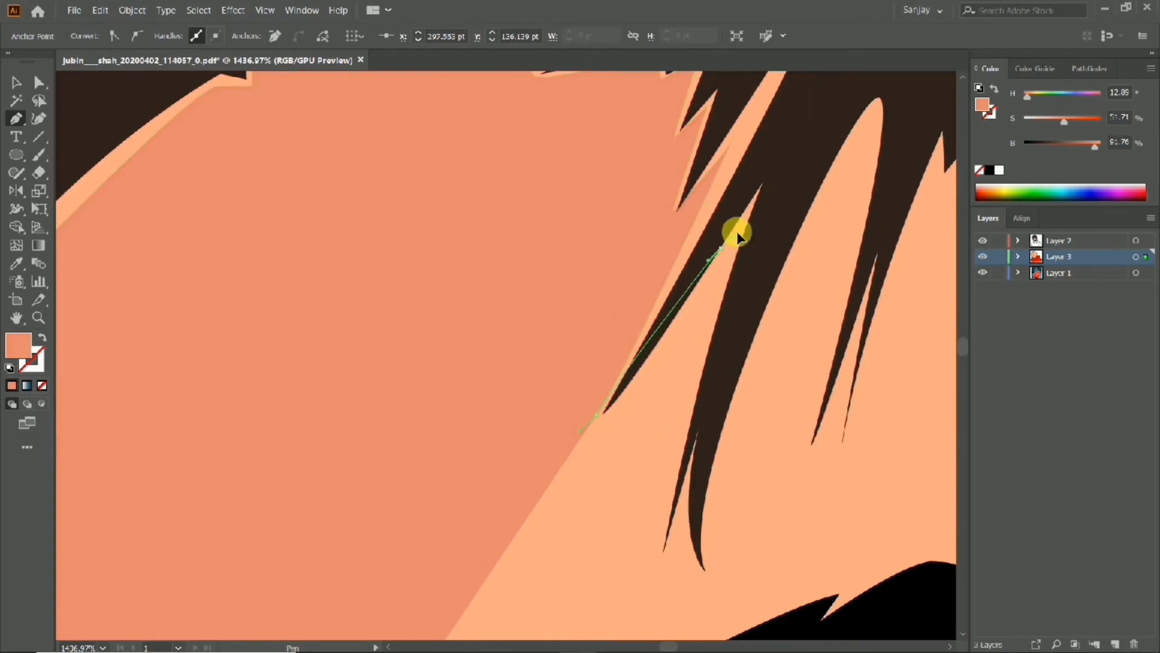
left_click_drag(737, 235, 741, 206)
left_click(660, 554)
left_click(691, 476)
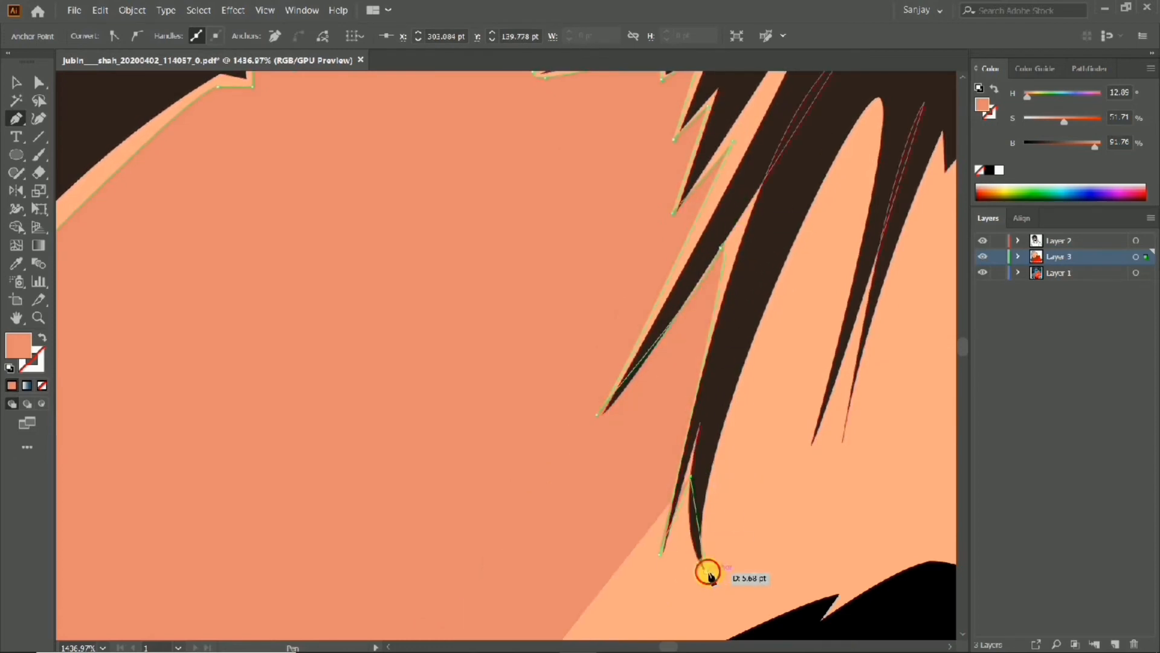
left_click_drag(706, 572, 732, 574)
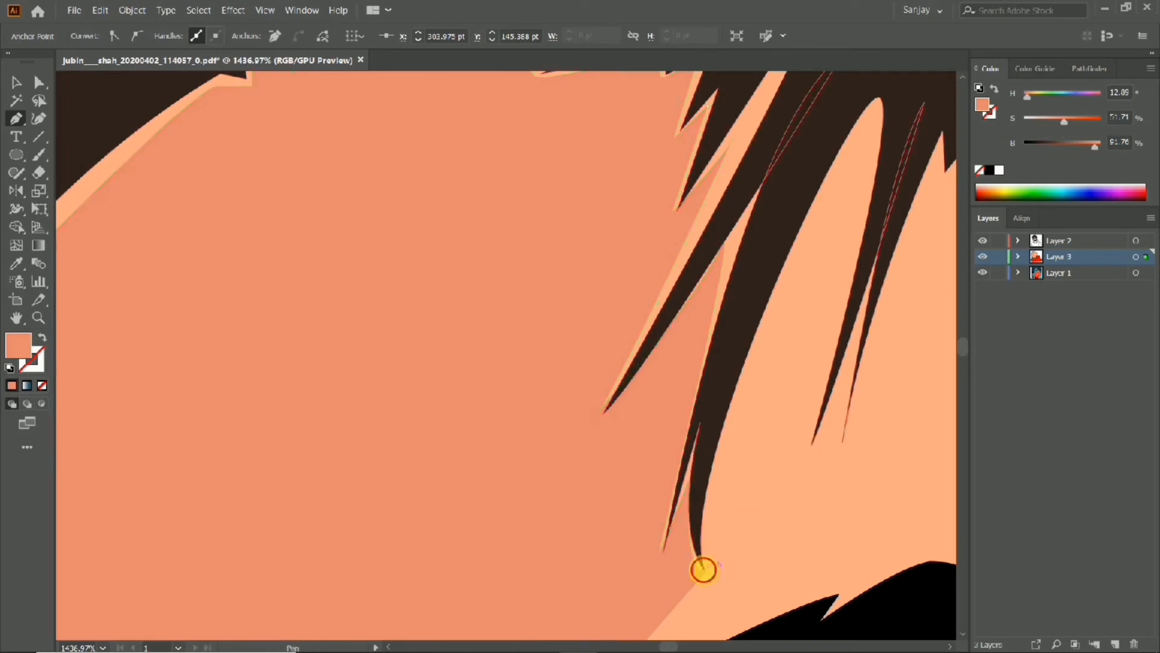
left_click(701, 568)
left_click_drag(858, 159, 900, 129)
left_click_drag(836, 251, 676, 241)
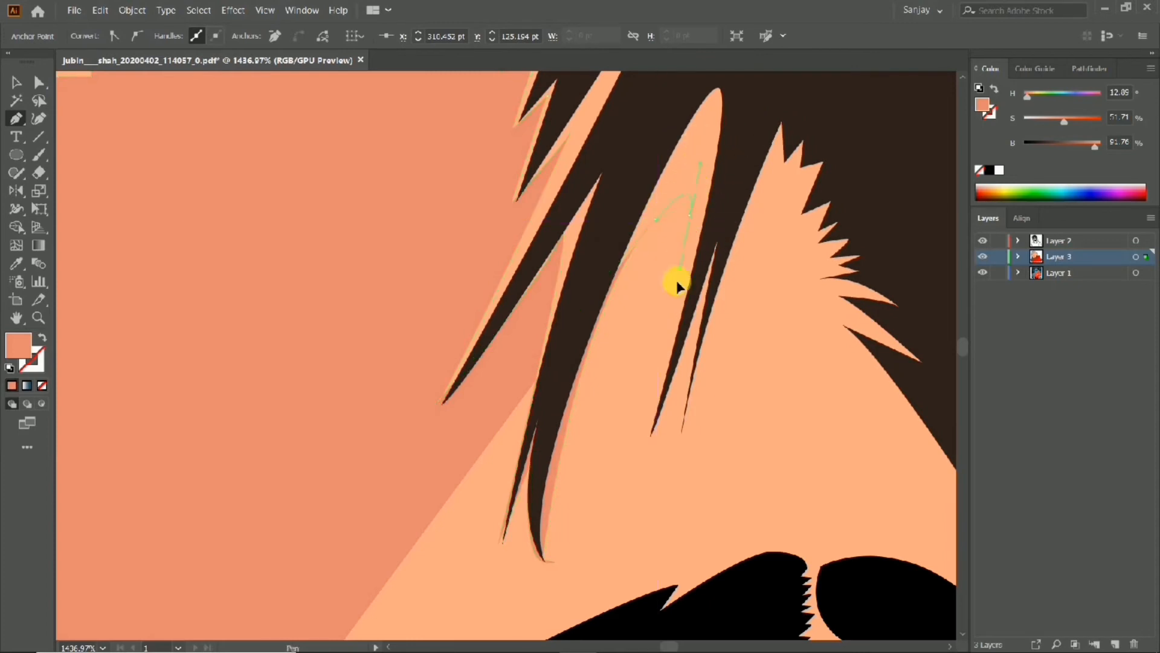
left_click_drag(611, 531, 610, 533)
key("ctrl+z")
key("ctrl+z")
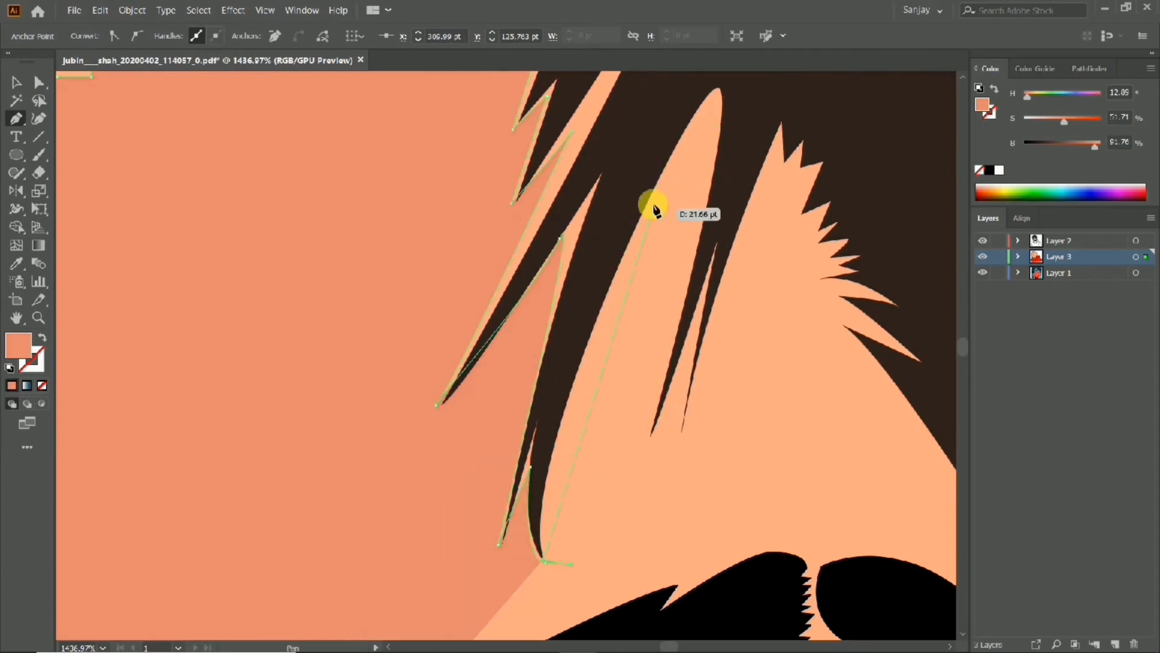
Trace the shading outline up the thick strand's far edge, over the rounded skin gap and around the two thin strand tips.
left_click_drag(640, 236, 690, 169)
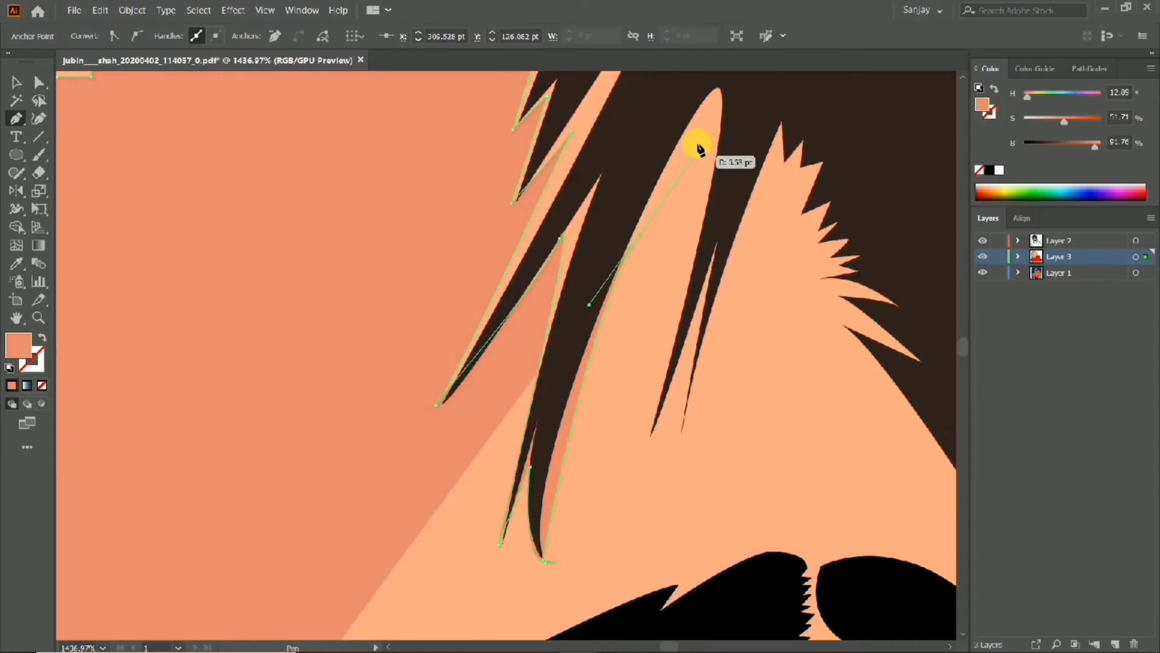
left_click_drag(710, 112, 722, 125)
left_click(649, 437)
left_click(697, 316)
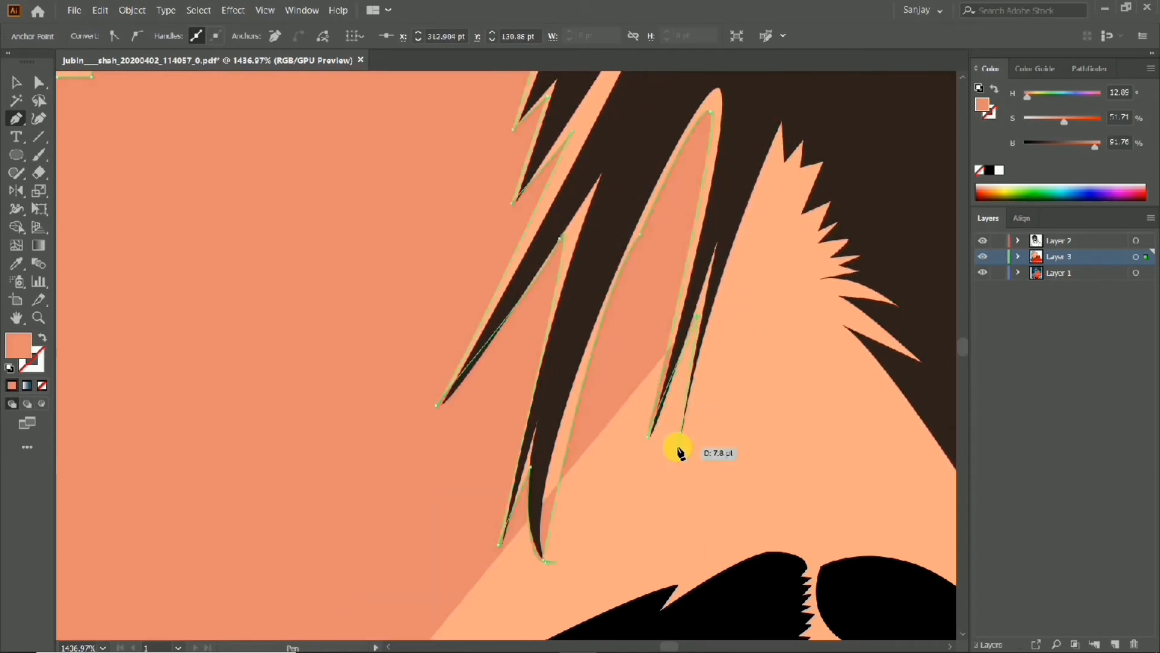
left_click(679, 447)
Carry the shading outline up to the hairline peak and around the first three jagged hair tips beyond the thin strands.
left_click(776, 145)
left_click(780, 124)
left_click(783, 174)
left_click(801, 145)
left_click(801, 185)
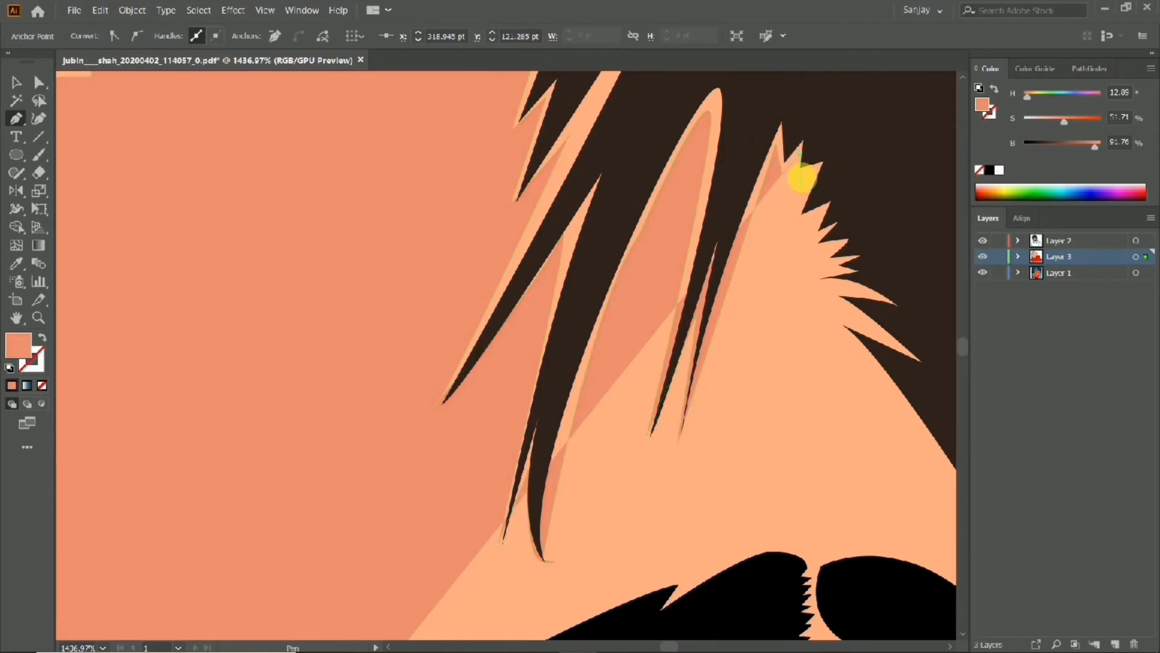
left_click(816, 164)
left_click(799, 220)
Trace the shading outline around the small, closely spaced jagged hair tips further down the forehead's side hairline.
left_click(828, 203)
left_click(816, 234)
left_click(816, 238)
left_click(831, 225)
left_click(821, 248)
left_click(844, 242)
left_click(831, 261)
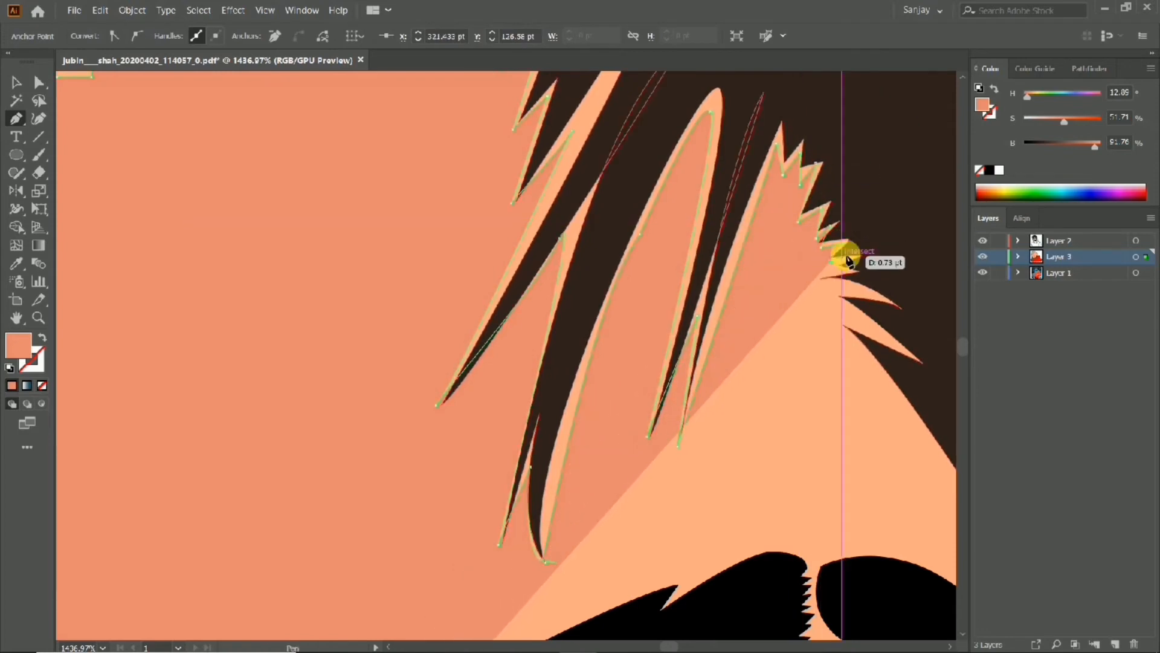
left_click(847, 256)
left_click(839, 268)
Trace the shading outline around the two long curved hair spikes and down the straight hairline toward the temple.
left_click(814, 278)
left_click(877, 296)
left_click_drag(878, 296, 783, 224)
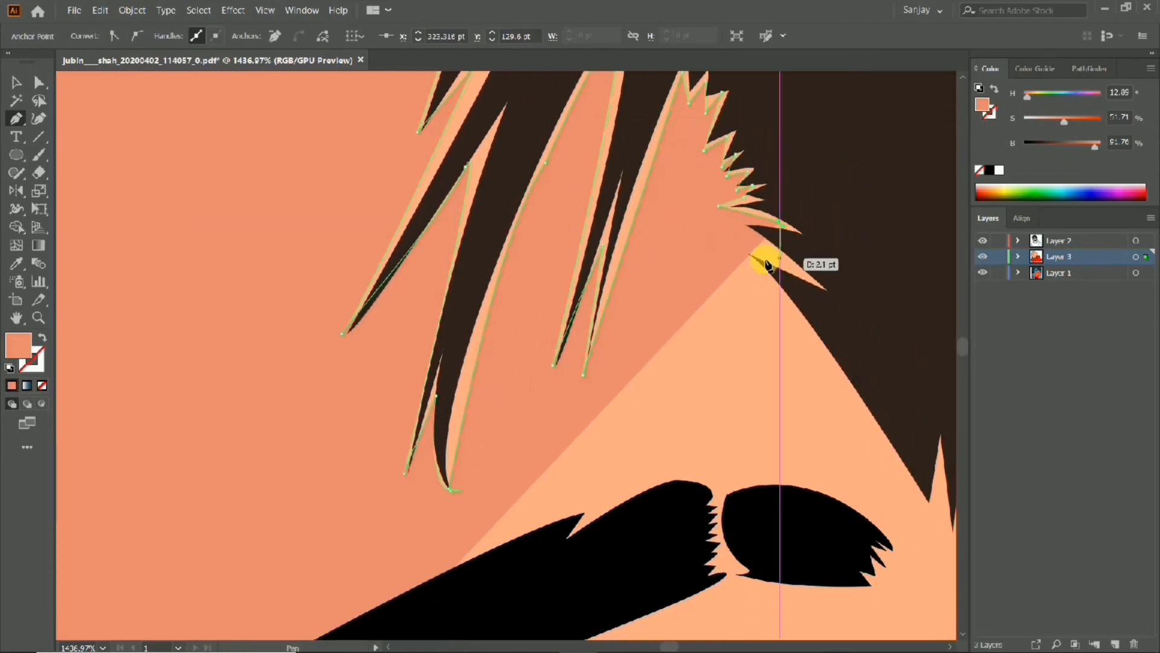
left_click(736, 224)
left_click(811, 279)
left_click(748, 252)
left_click(826, 359)
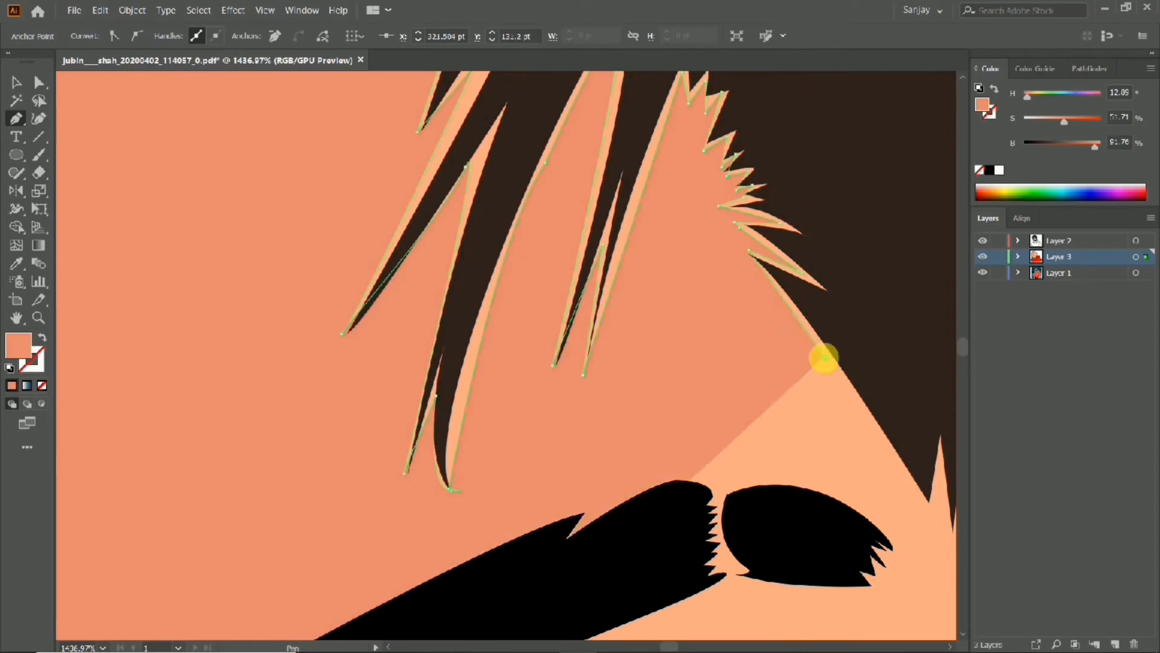
left_click_drag(826, 359, 503, 181)
Trace the shading outline around the jagged hair tips at the temple beside the eyebrow's outer end.
left_click_drag(502, 181, 193, 181)
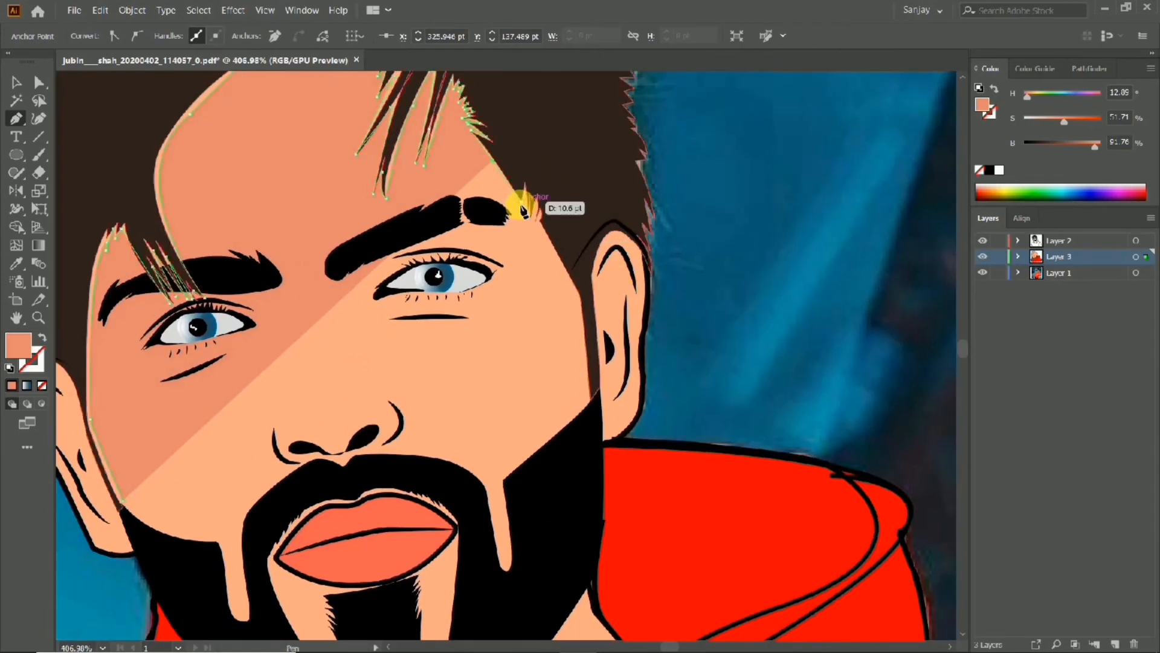
scroll(524, 208, "up", 2)
left_click(538, 260)
left_click(542, 227)
left_click(548, 260)
left_click(554, 227)
left_click(554, 259)
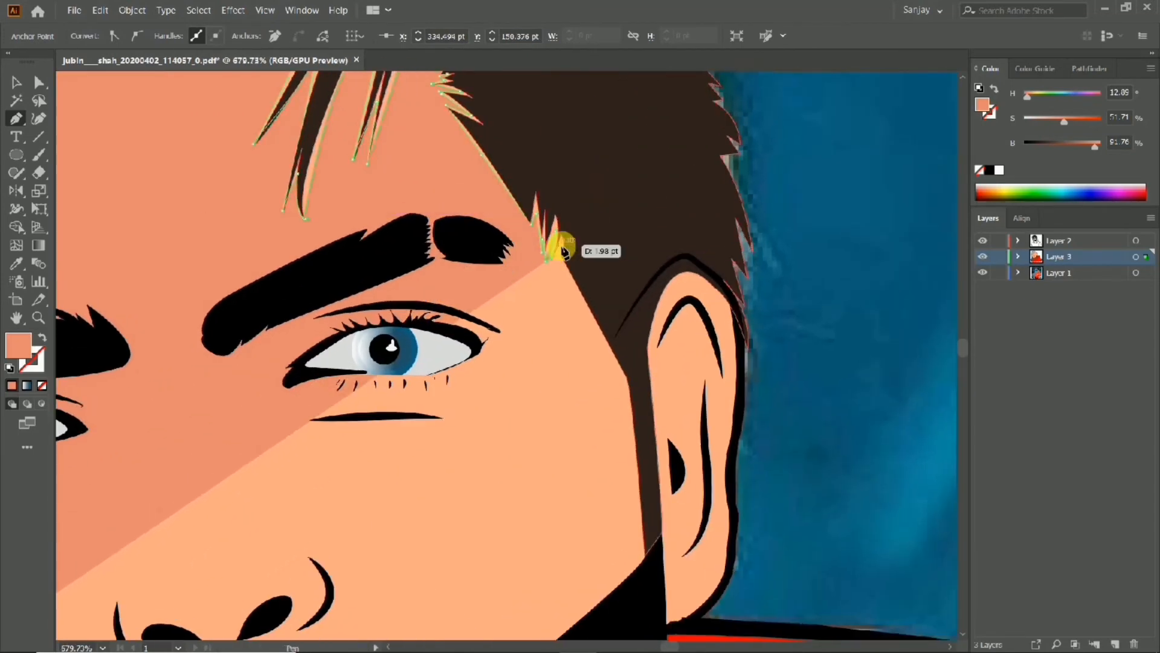
left_click(558, 236)
left_click(560, 275)
left_click(560, 244)
Close the shading outline through the hair and down the opposite sideburn to the beard, and deselect the finished shape.
scroll(570, 281, "down", 6)
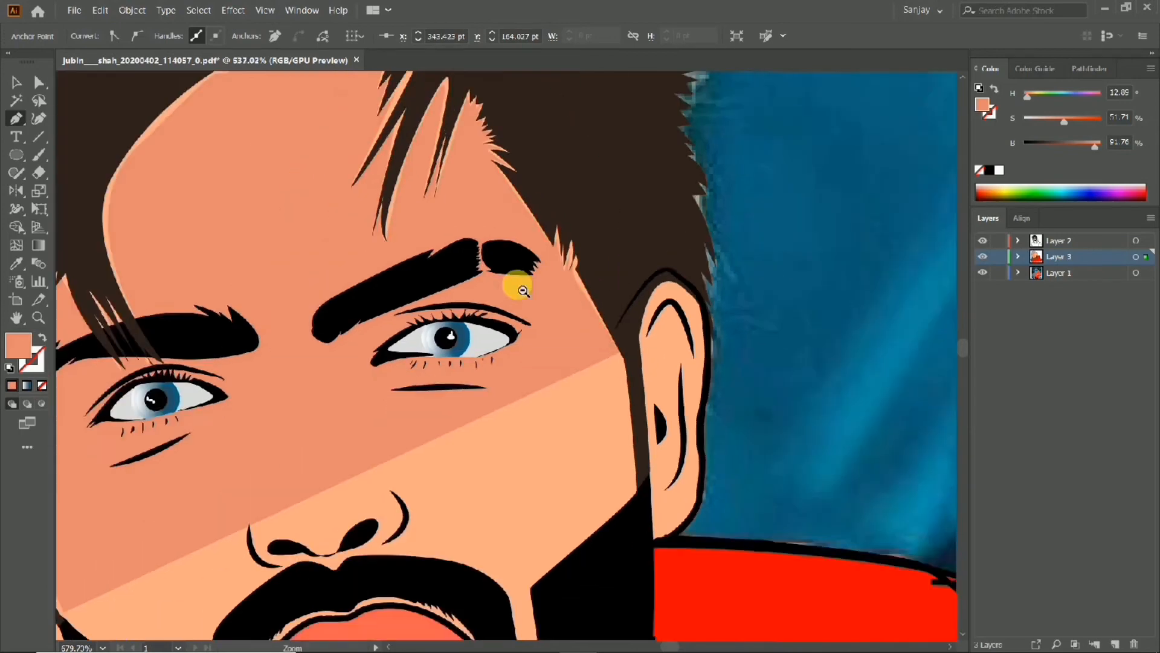
scroll(375, 394, "up", 2)
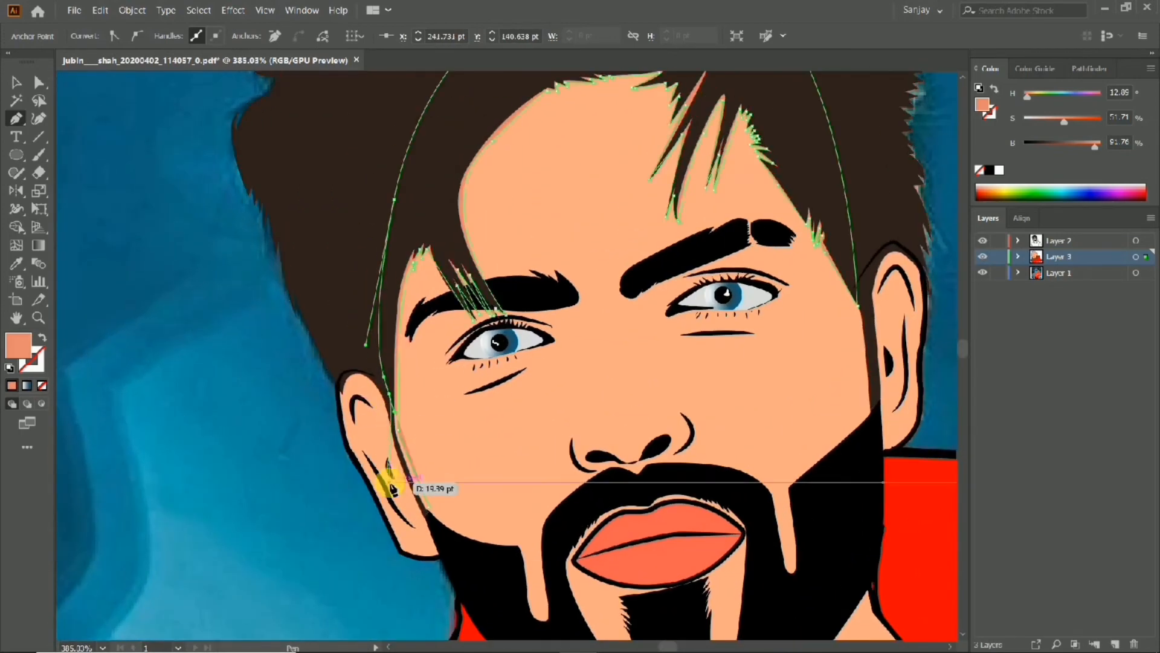
scroll(383, 481, "up", 2)
left_click(445, 499)
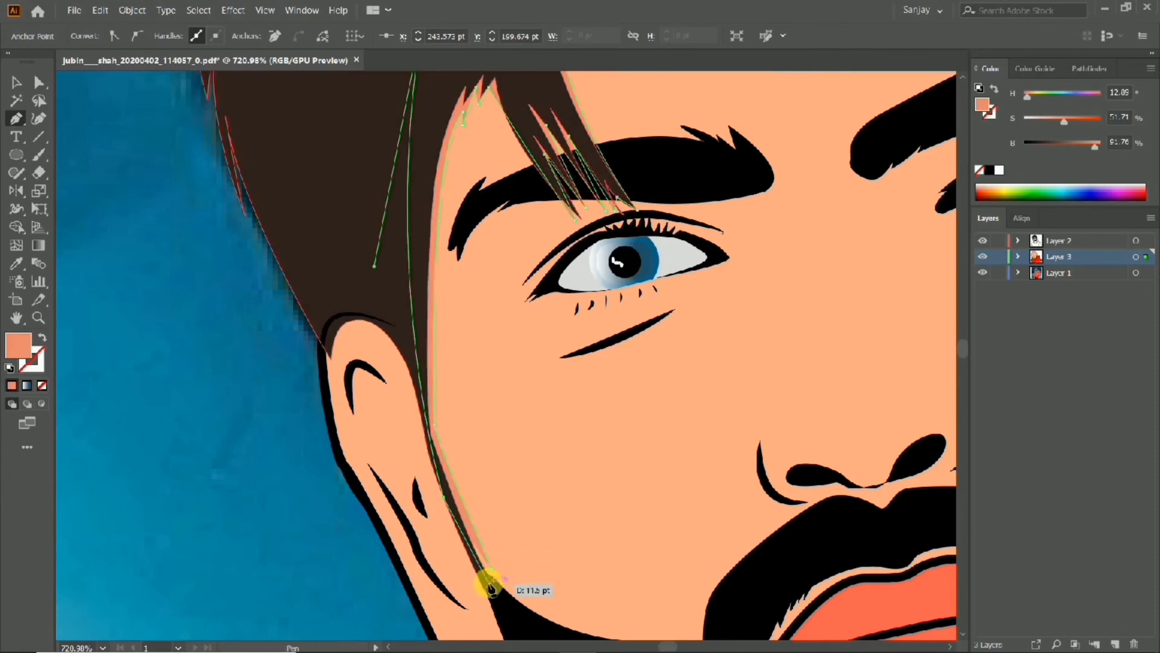
left_click(488, 583)
left_click(492, 570)
left_click_drag(547, 479, 547, 362)
scroll(604, 254, "up", 1)
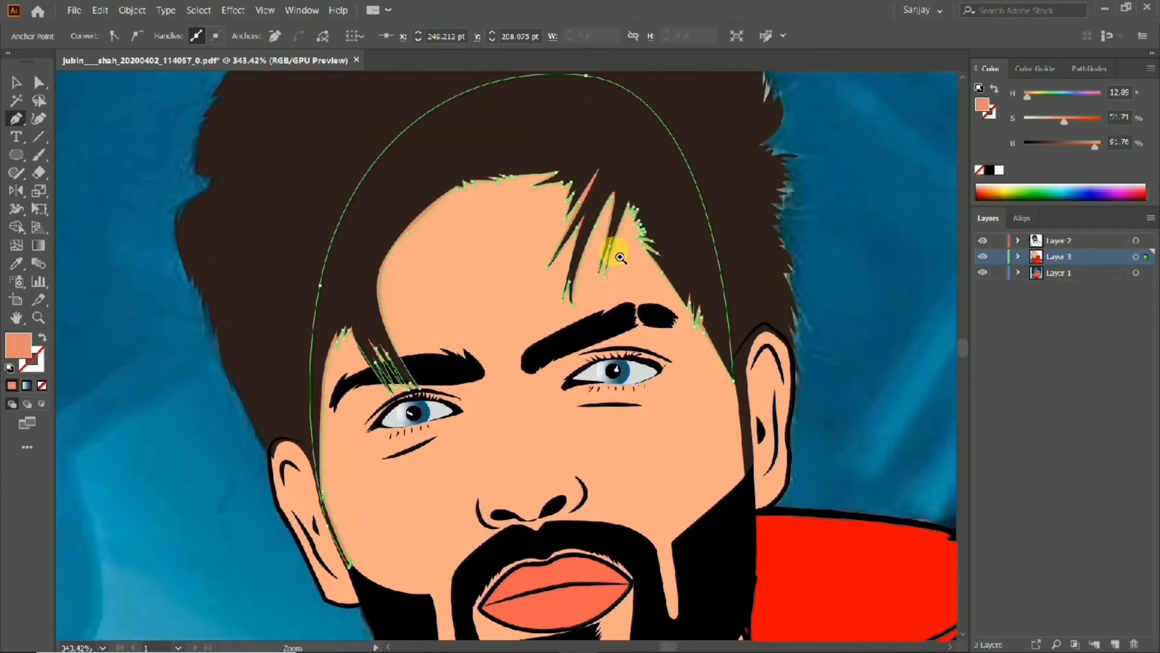
scroll(665, 316, "up", 3)
left_click_drag(287, 131, 163, 151)
left_click(85, 266)
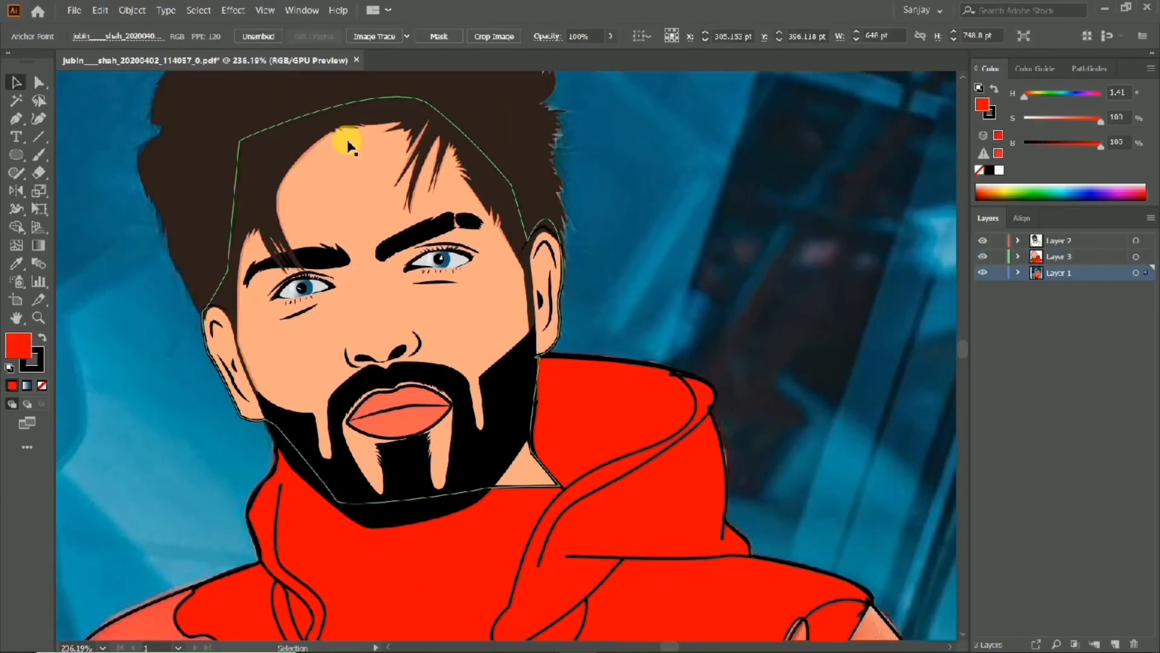
Sample the skin shading colour and darken the fill to hue 5.55, saturation 55.61 and brightness 83.92.
left_click(232, 181)
scroll(199, 257, "down", 1)
left_click(76, 280)
scroll(229, 270, "up", 4)
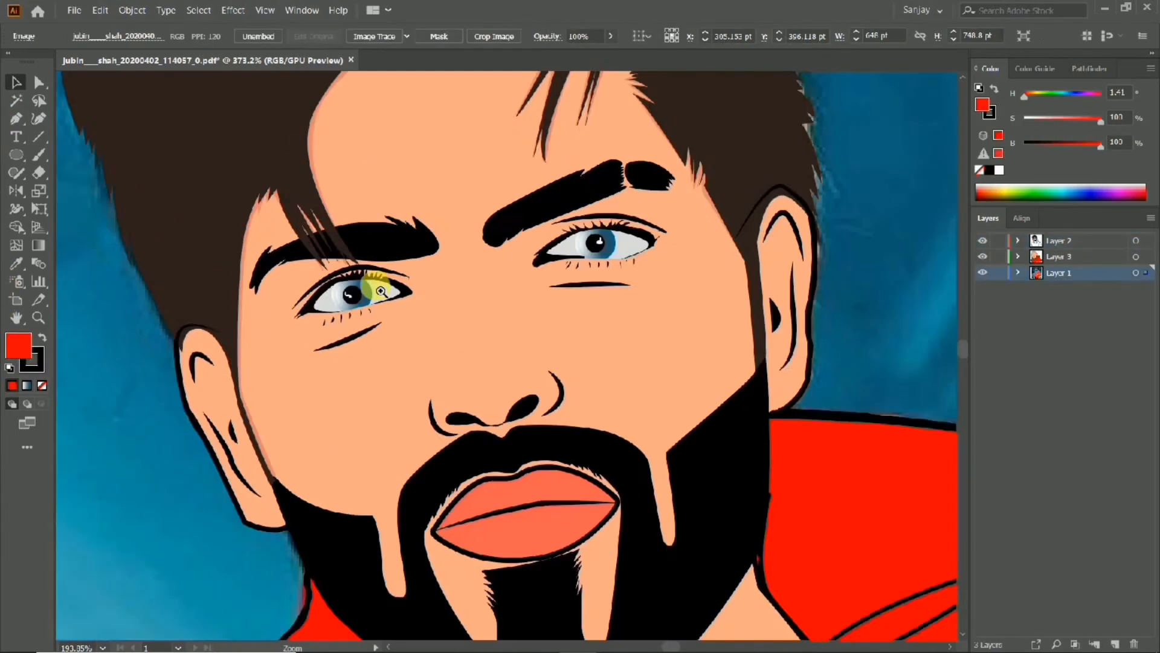
left_click(16, 264)
scroll(257, 195, "up", 1)
left_click(262, 199)
scroll(263, 200, "down", 3)
double_click(18, 345)
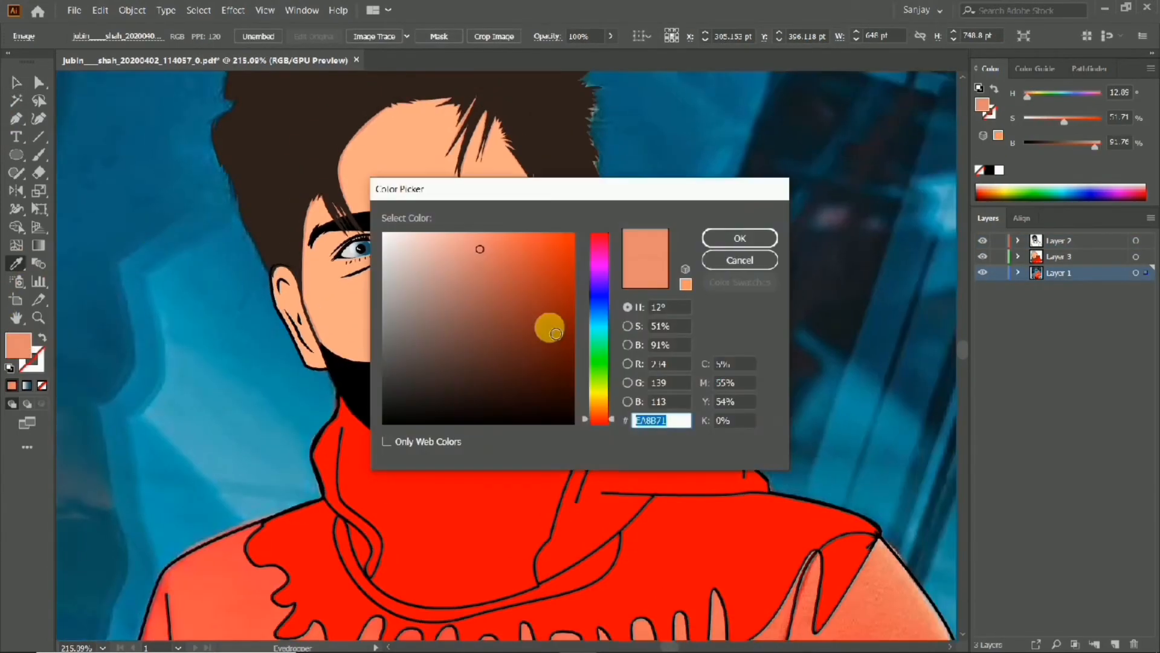
left_click(489, 263)
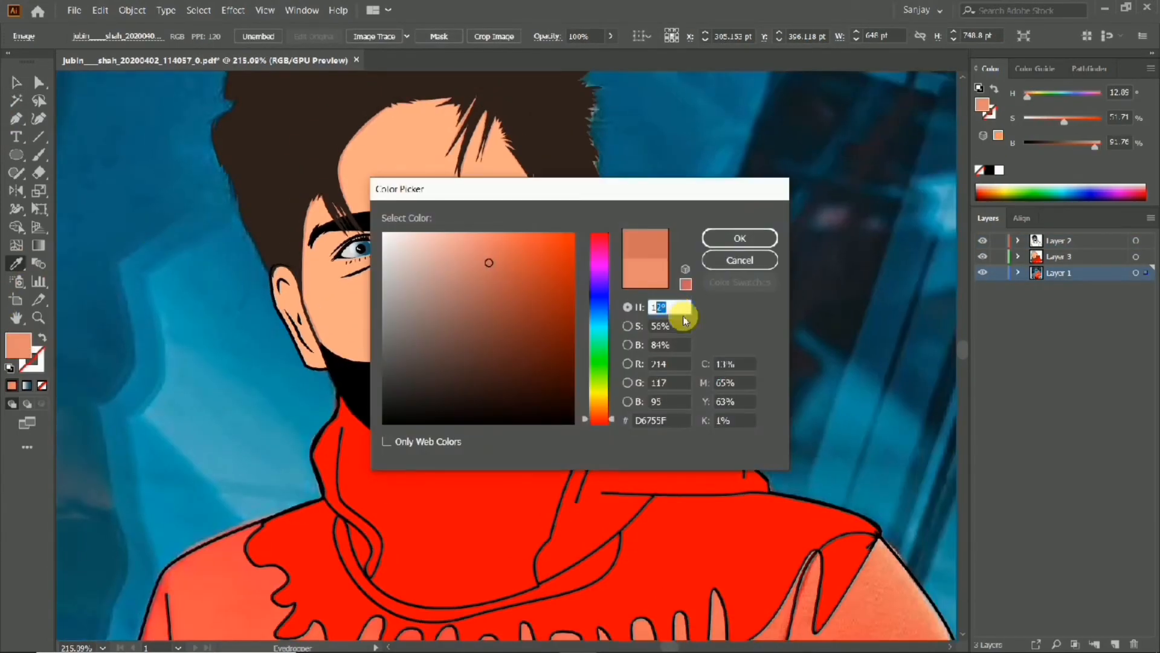
left_click(740, 240)
On Layer 3, draw a narrow darker shading shape with the Pen tool along the sideburn from the temple to the beard.
scroll(531, 238, "up", 3)
left_click(16, 118)
scroll(724, 189, "up", 1)
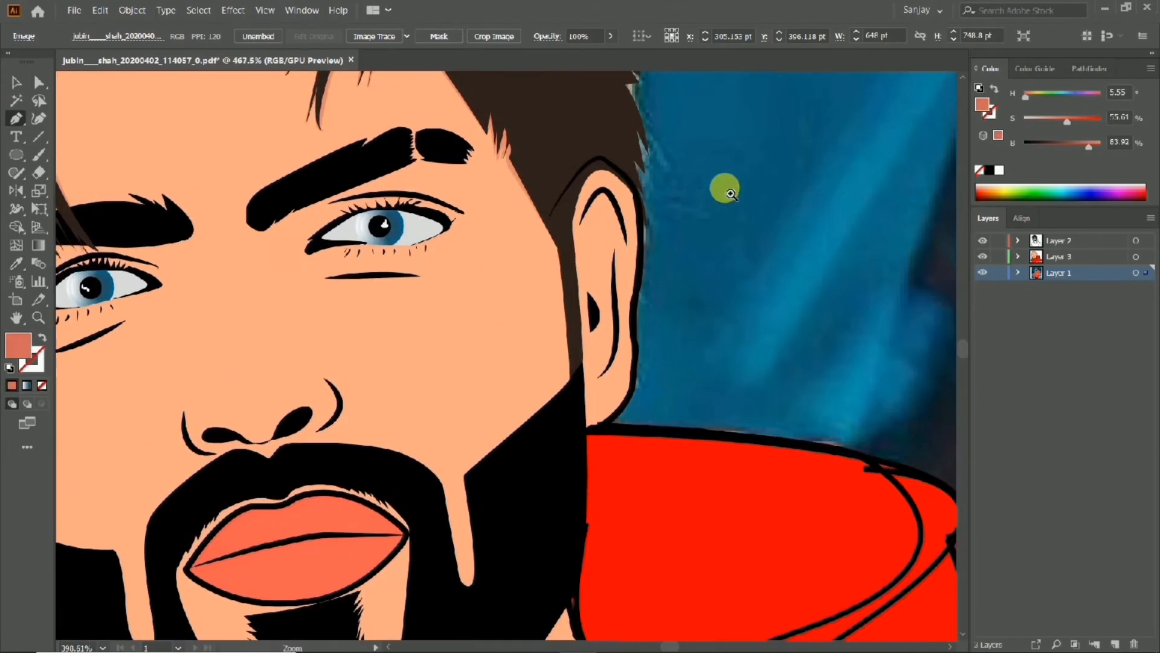
scroll(518, 197, "up", 1)
scroll(517, 197, "up", 1)
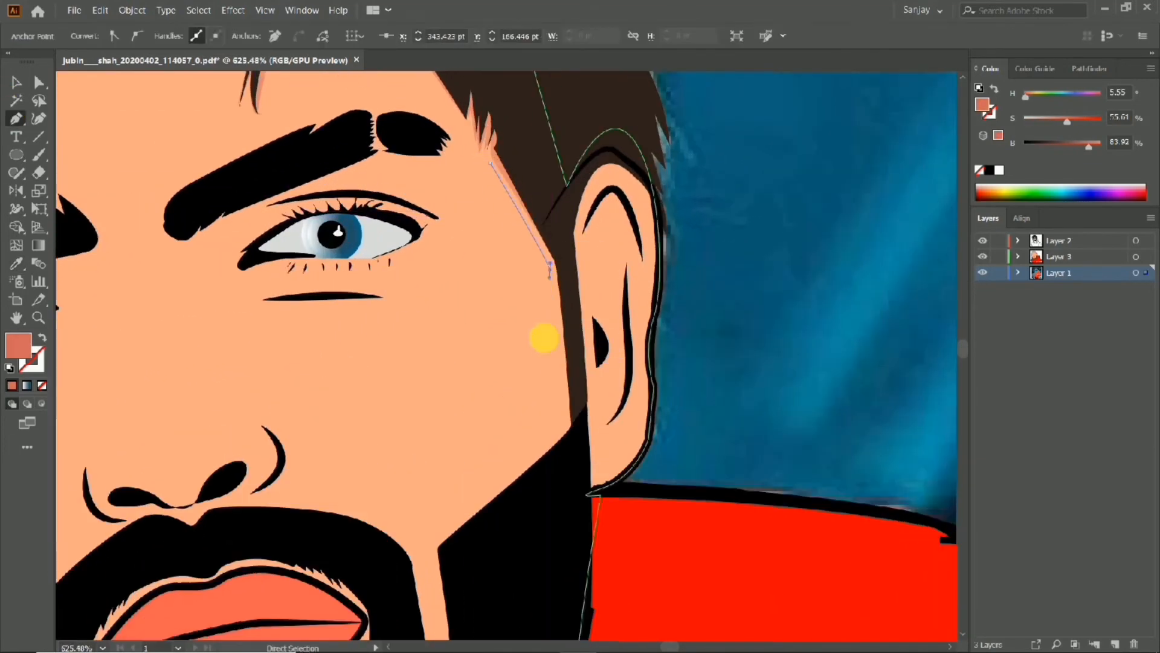
left_click(1000, 252)
left_click(500, 179)
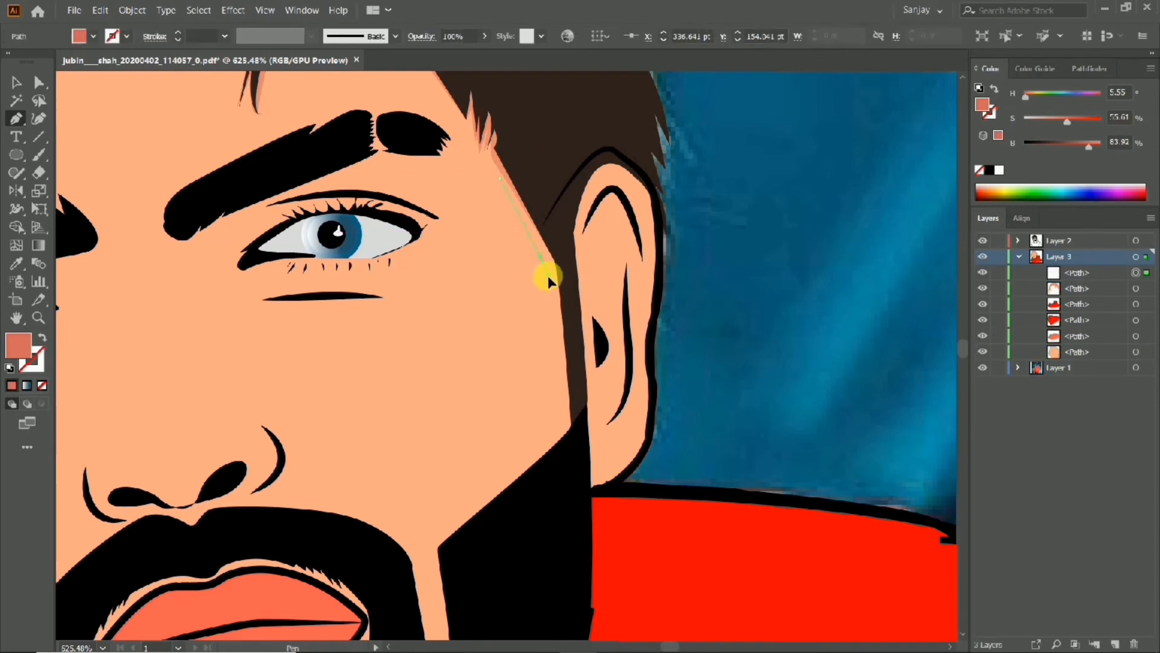
left_click(550, 248)
left_click(576, 386)
left_click(567, 427)
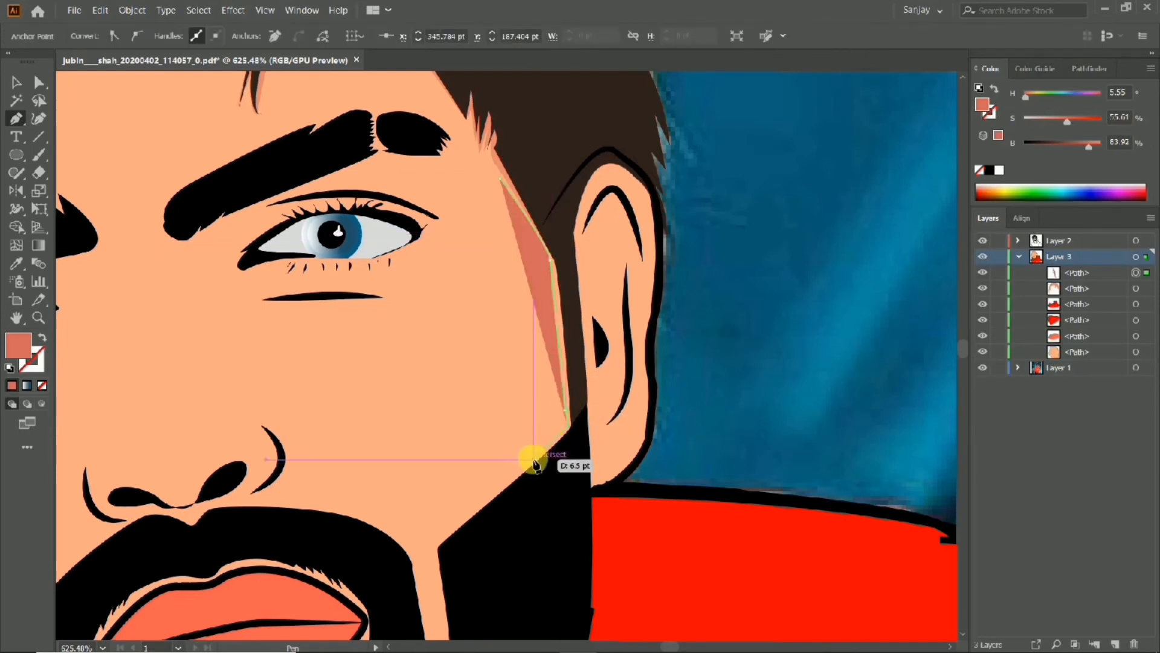
left_click_drag(583, 430, 586, 403)
left_click_drag(543, 178, 535, 164)
left_click(501, 178)
Draw a darker shading shape around the main part of the eyebrow nearest the sideburn, following its jagged edges with a thin rim.
scroll(499, 179, "down", 3)
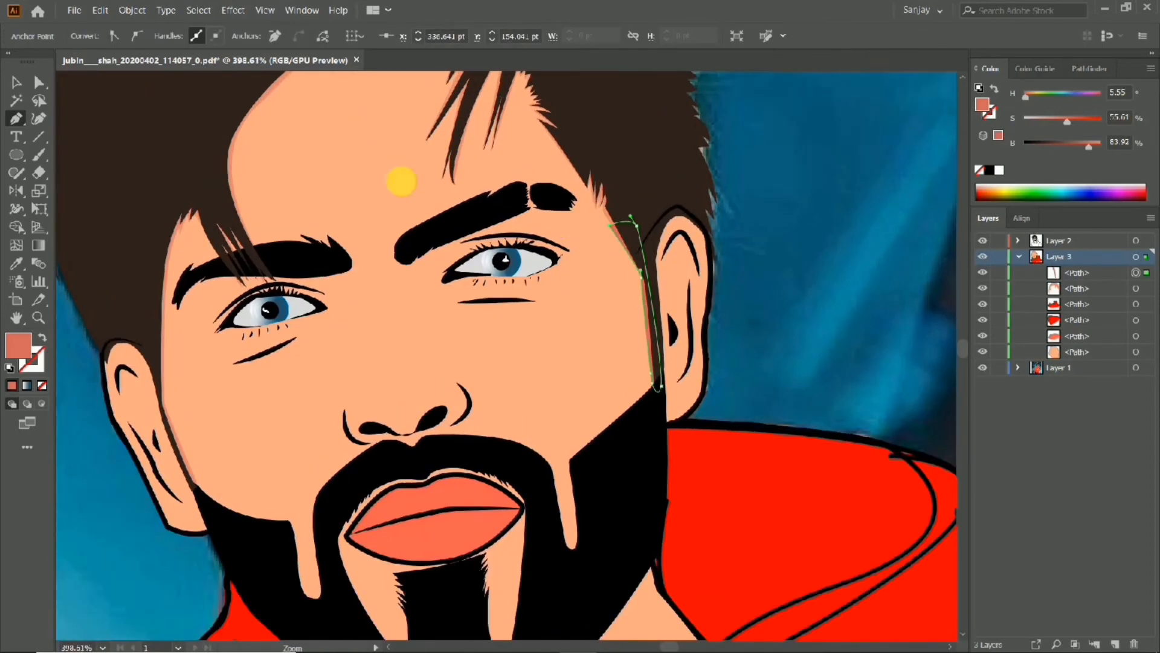
scroll(234, 220, "up", 3)
left_click(484, 253)
left_click(653, 169)
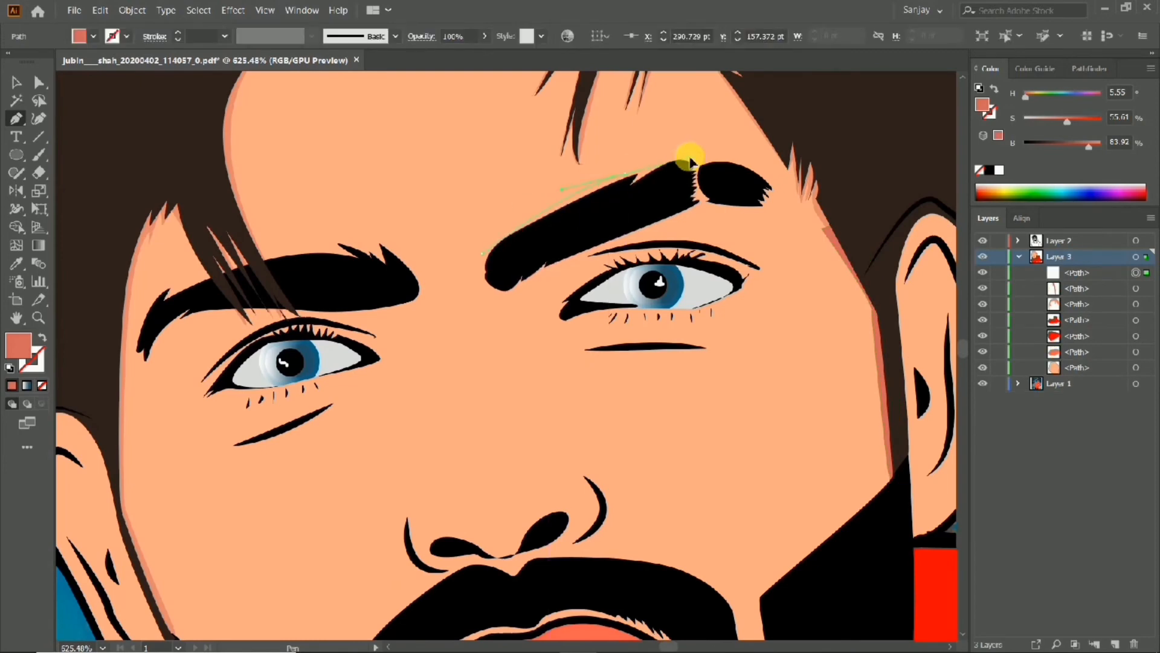
left_click_drag(691, 162, 642, 183)
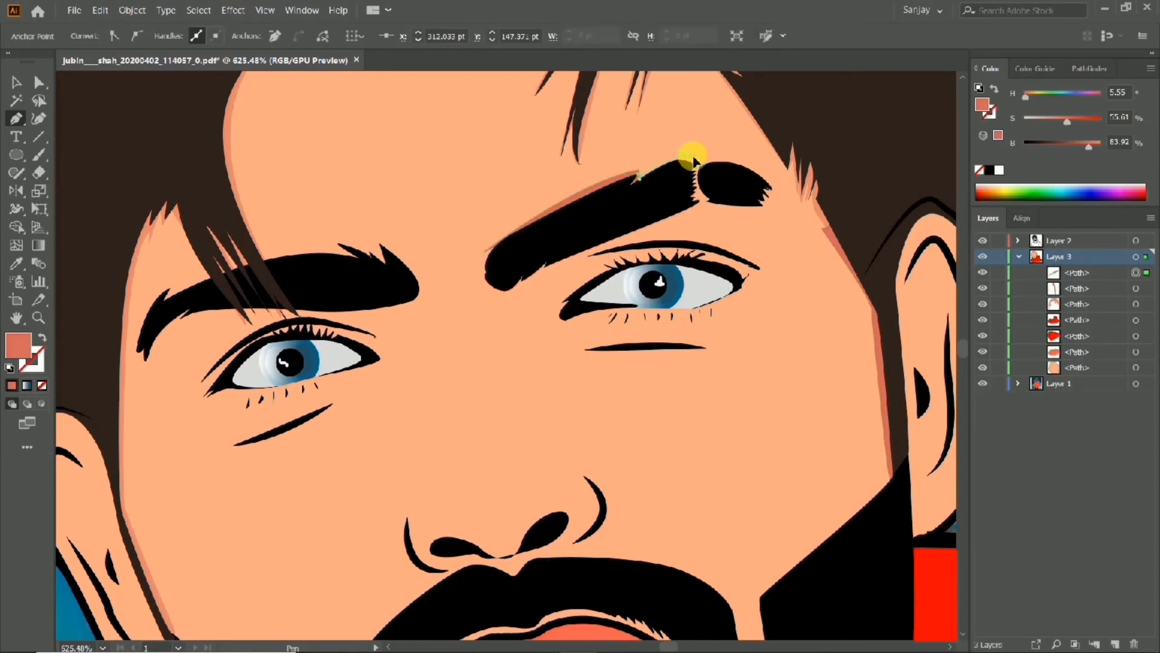
scroll(695, 160, "up", 3)
left_click(700, 174)
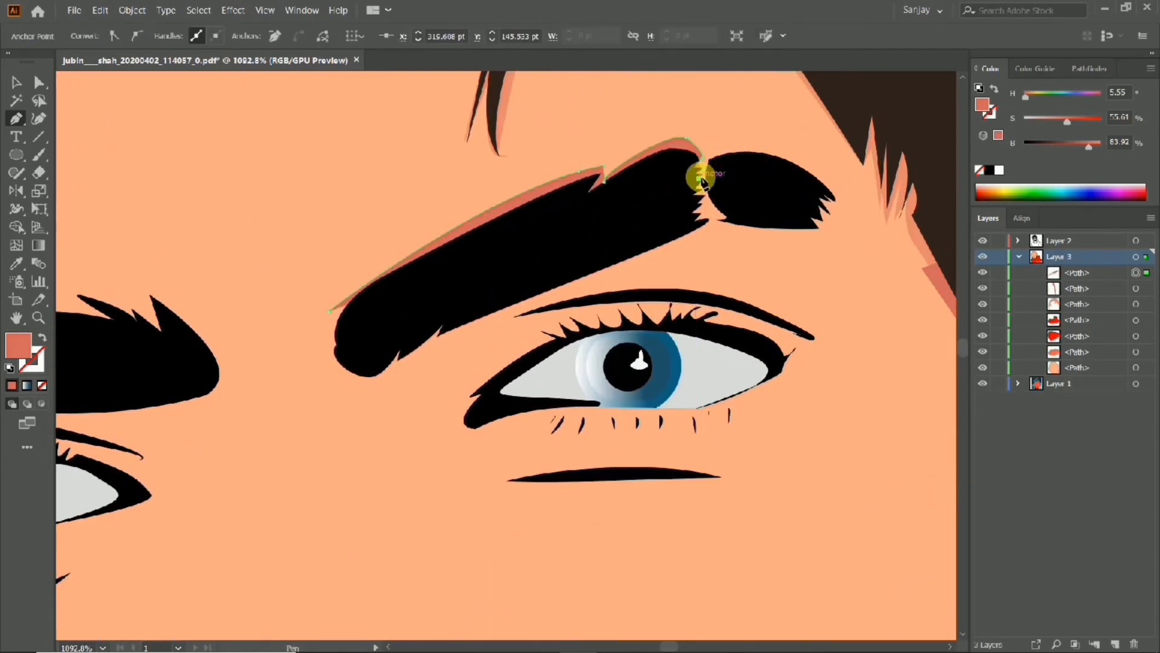
left_click_drag(573, 285, 393, 375)
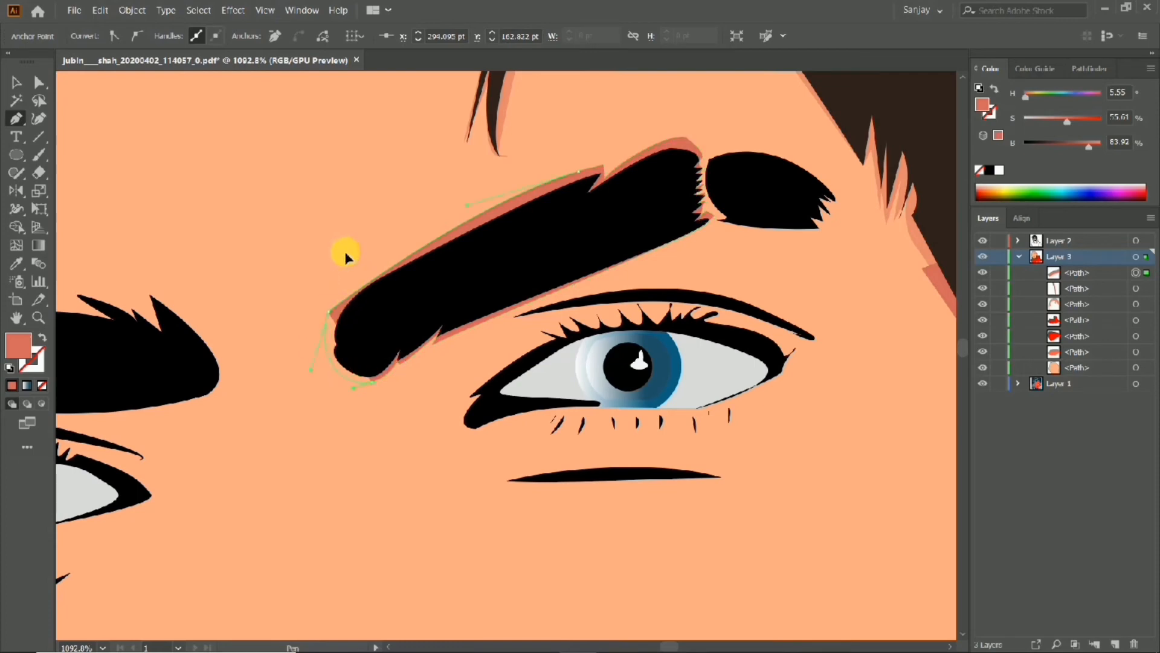
Draw a darker shading rim with the Pen tool around the eyebrow's detached outer tail, following its jagged tips.
scroll(345, 251, "down", 5)
scroll(448, 266, "up", 8)
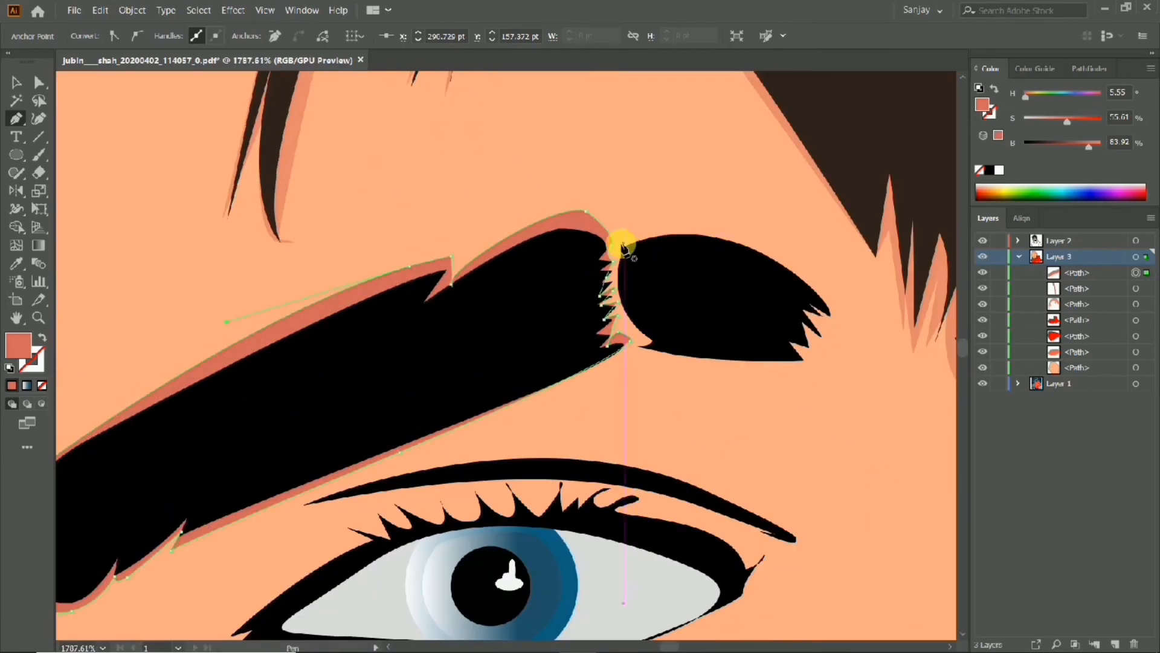
left_click(620, 244)
left_click_drag(829, 292, 842, 316)
left_click_drag(941, 390, 952, 389)
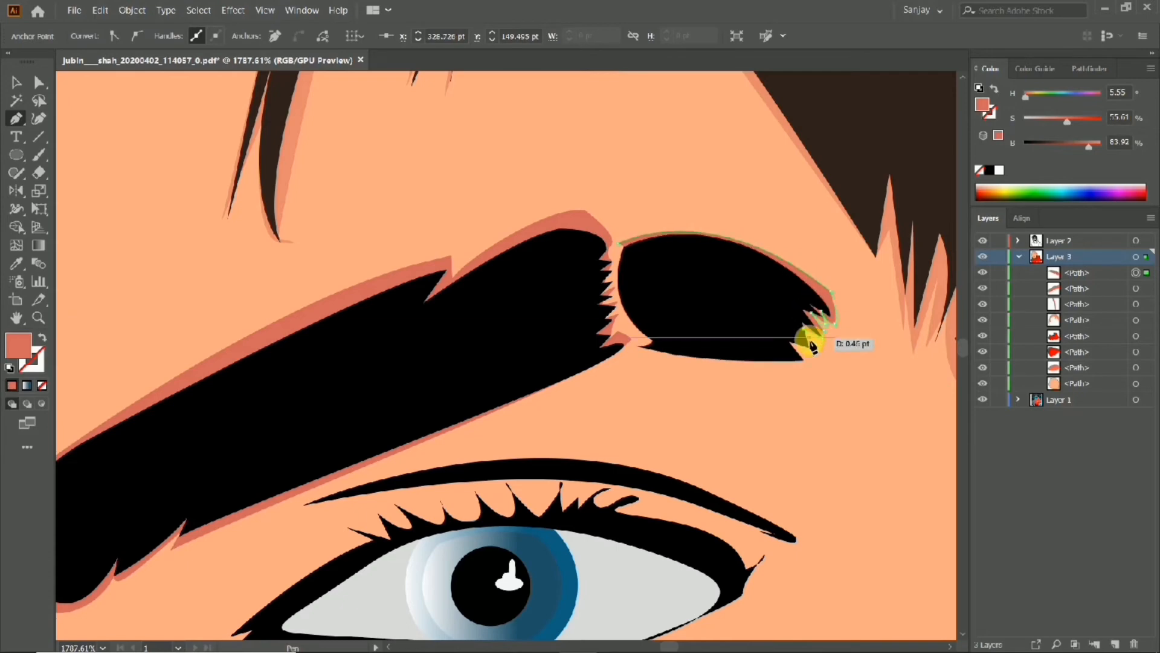
scroll(535, 312, "up", 3)
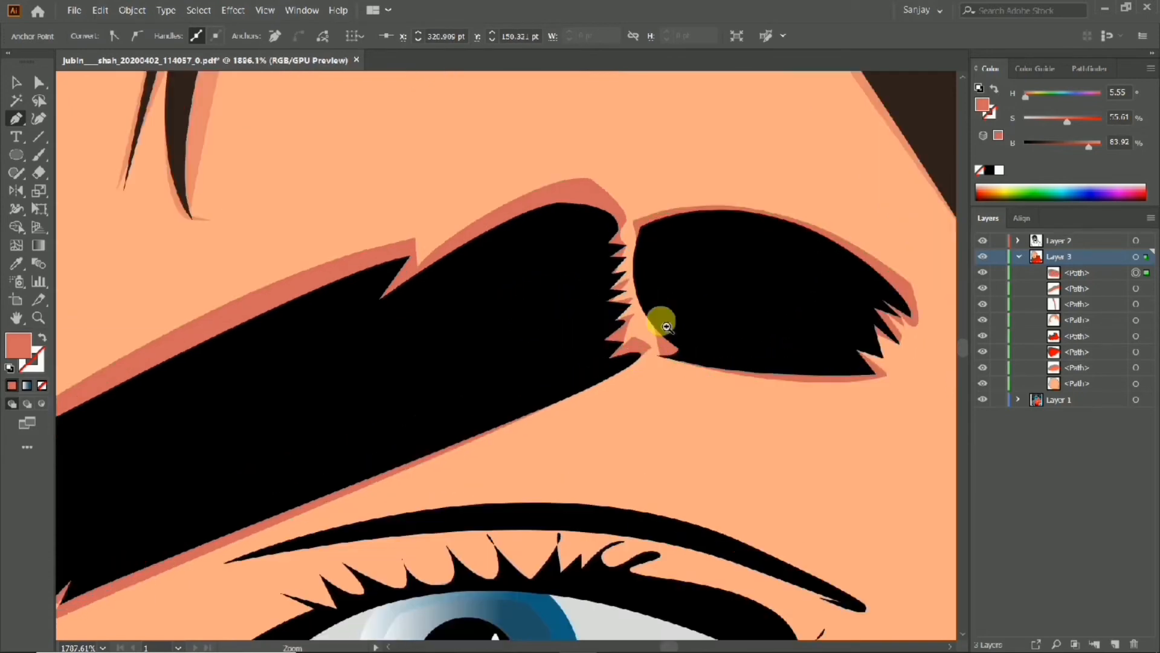
left_click_drag(646, 309, 655, 312)
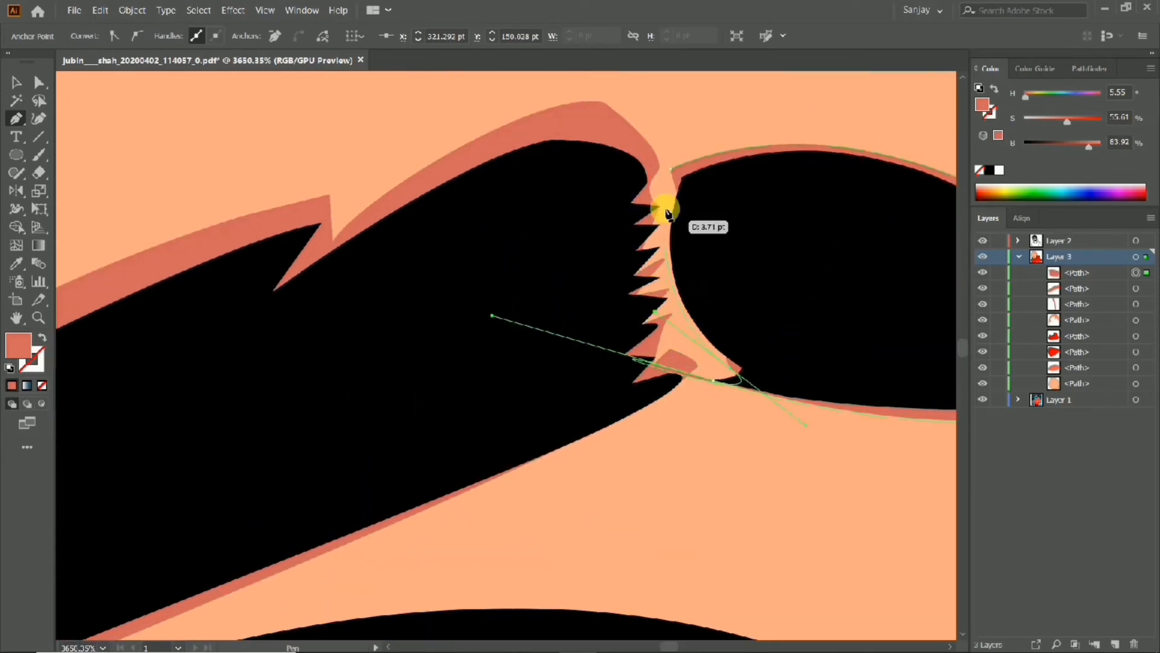
left_click_drag(679, 161, 680, 165)
Start a darker shading shape at the outer tip of the hair-covered eyebrow and trace its upper edge and spikes to the inner end.
scroll(681, 168, "down", 8)
scroll(290, 346, "up", 4)
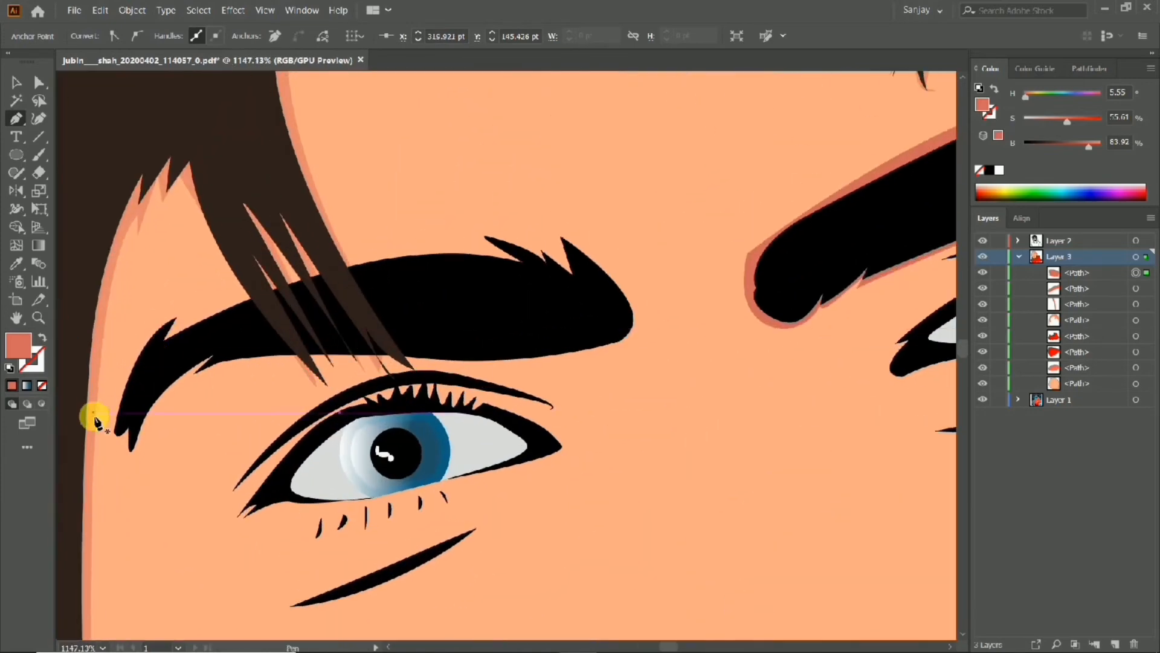
left_click(112, 419)
left_click_drag(187, 310, 220, 306)
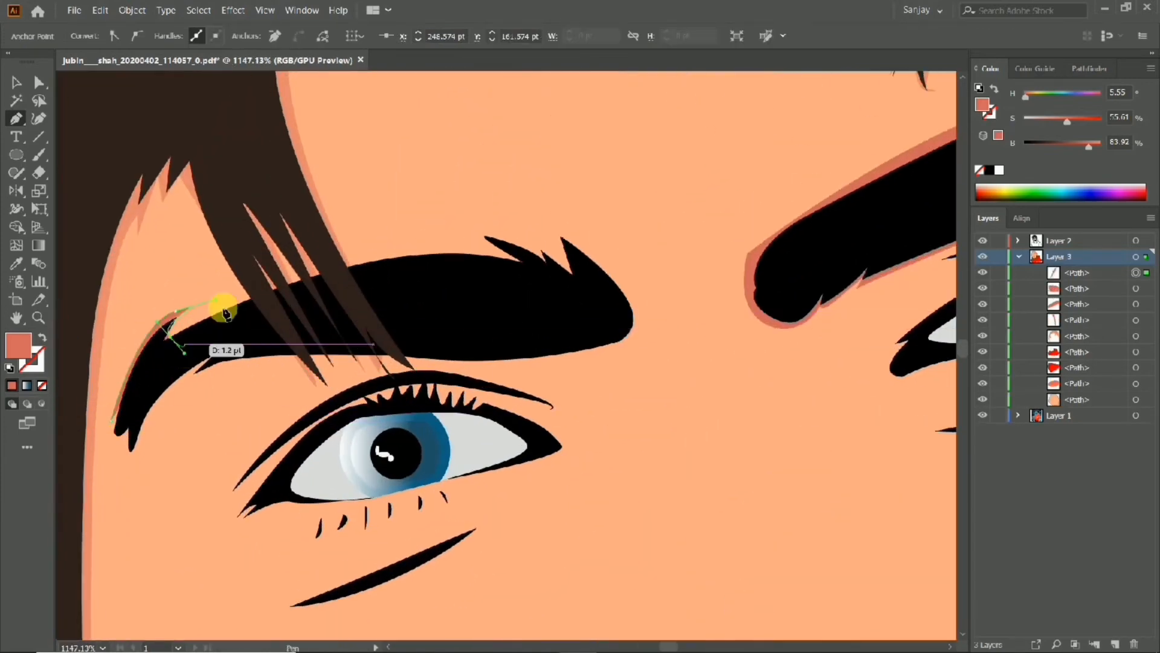
left_click_drag(492, 251, 489, 237)
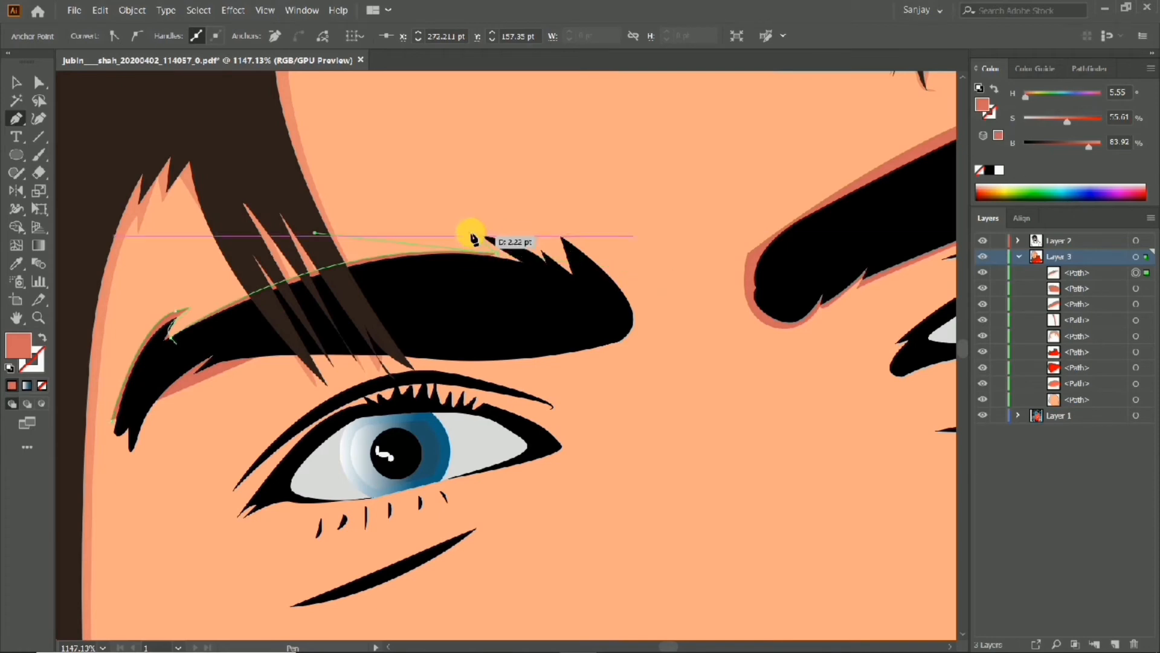
left_click(539, 249)
left_click(553, 231)
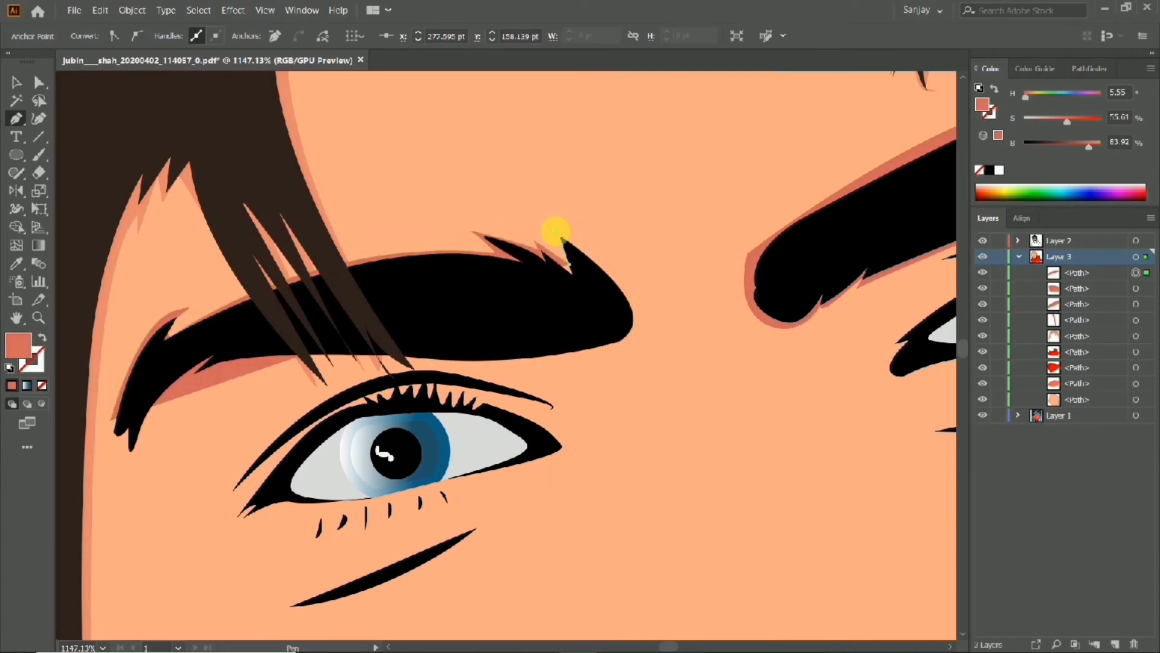
Continue the shading around the eyebrow's inner end and along its underside, closing the outline at the outer tip.
left_click_drag(633, 338, 594, 369)
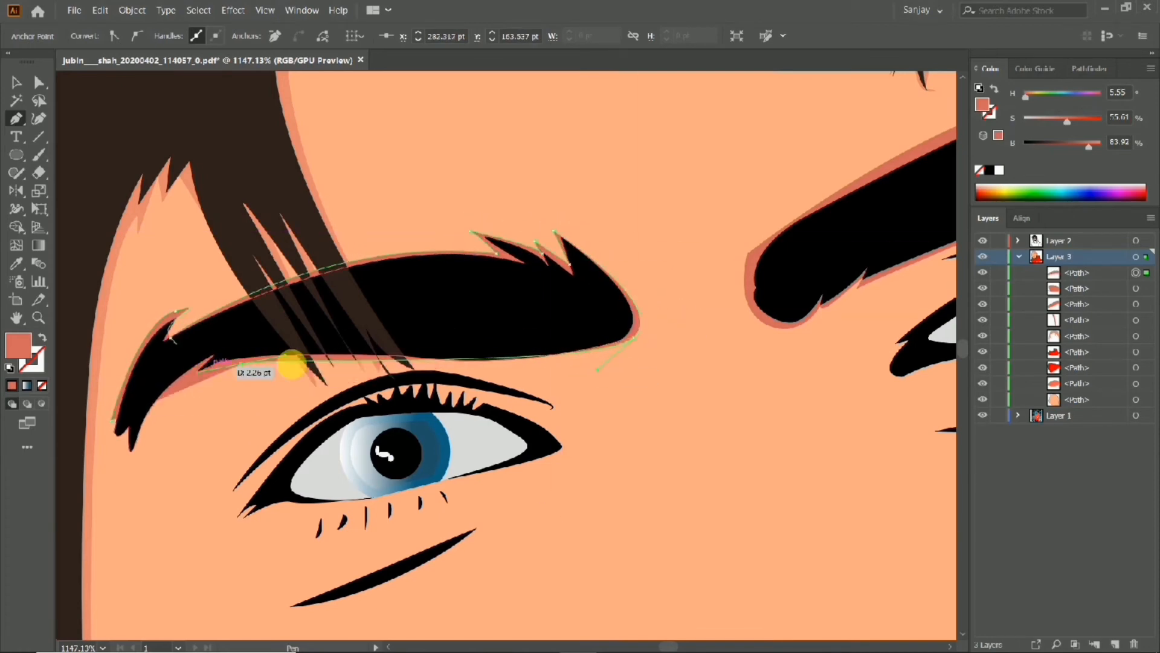
left_click(428, 358)
left_click(204, 375)
left_click_drag(204, 375, 194, 366)
left_click(186, 386)
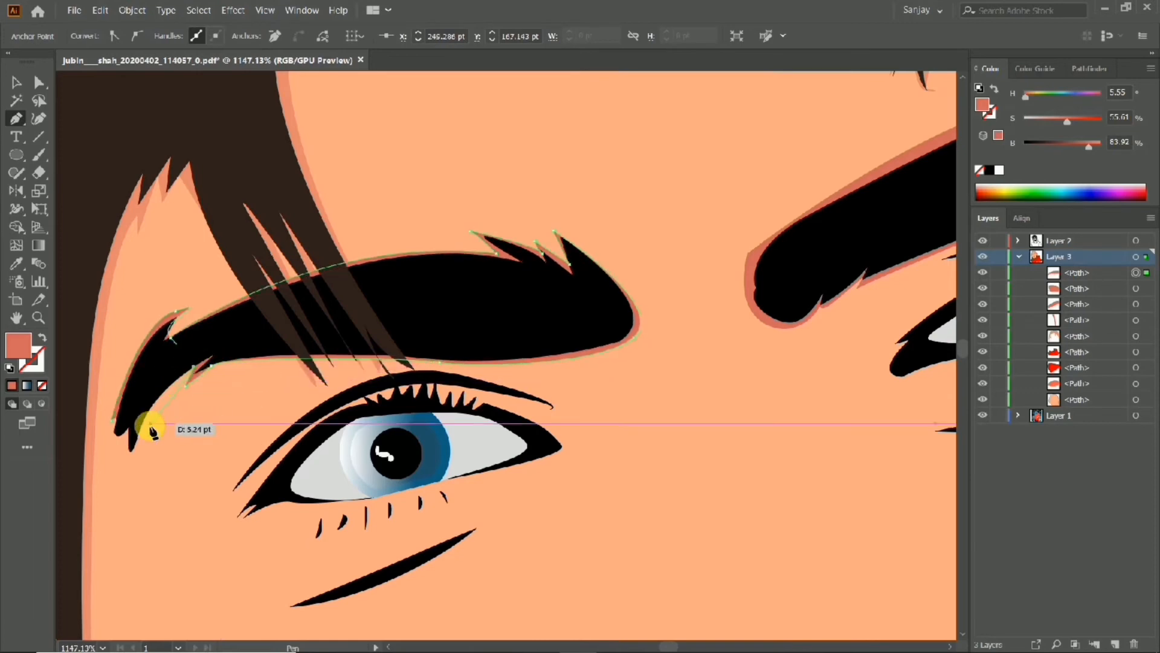
left_click_drag(134, 474, 134, 459)
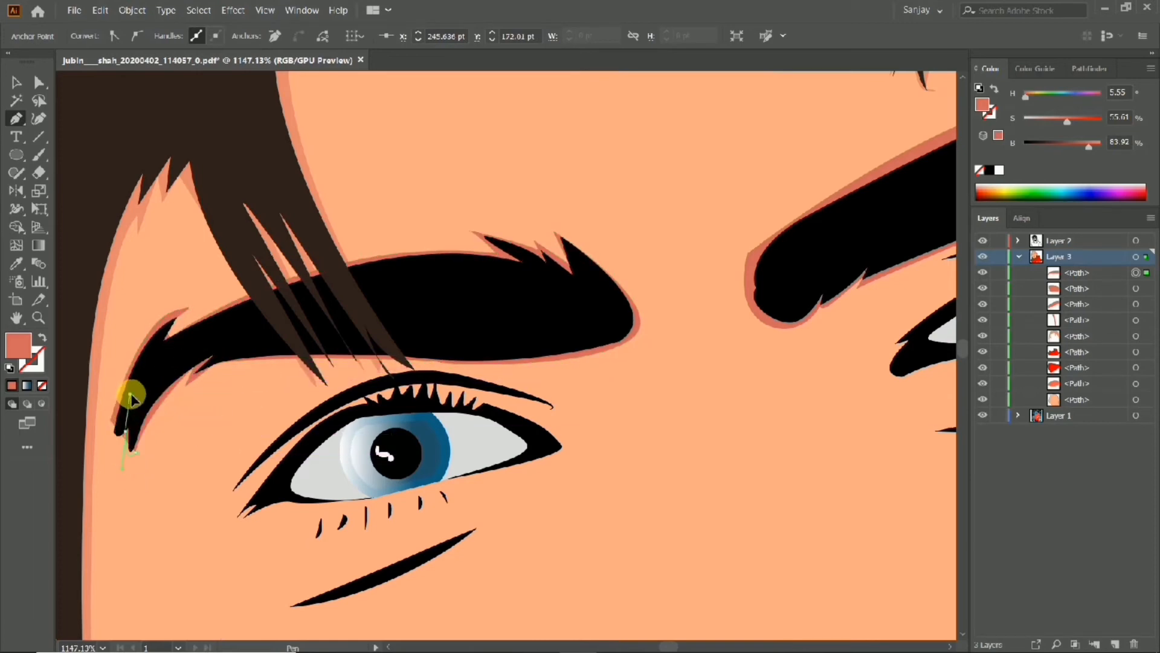
left_click(112, 445)
left_click_drag(323, 319, 347, 332)
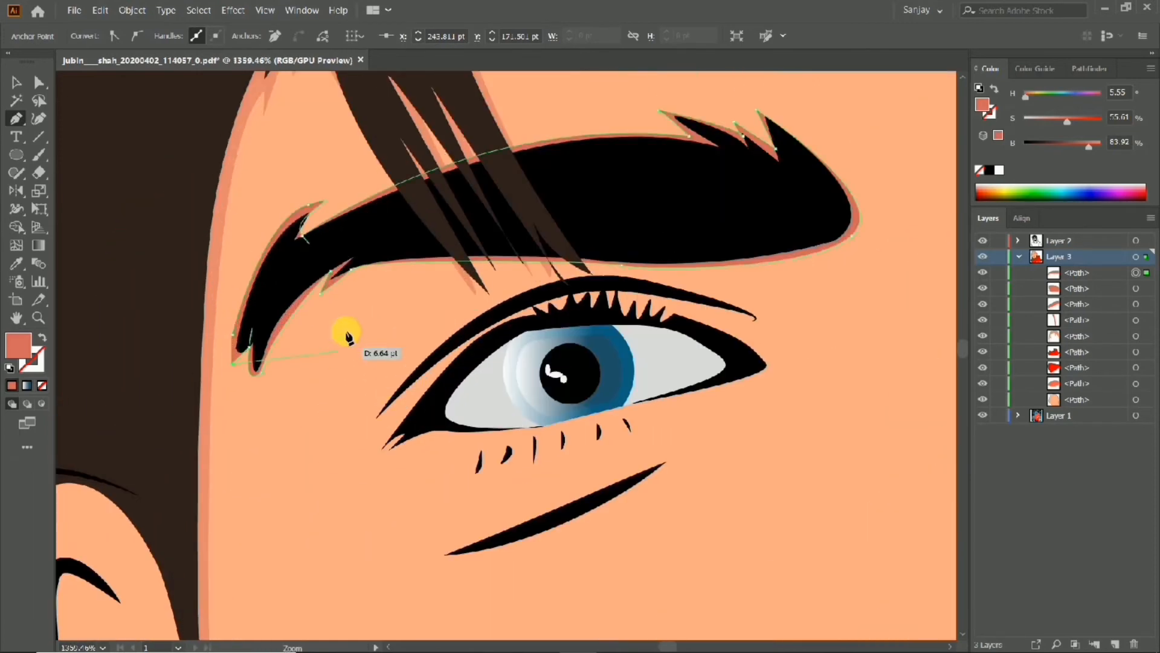
left_click_drag(230, 329, 133, 318)
Examine the face shading and hoodie fills at several zoom levels with the Layer 1 photo hidden and shown.
left_click(16, 82)
left_click(726, 367)
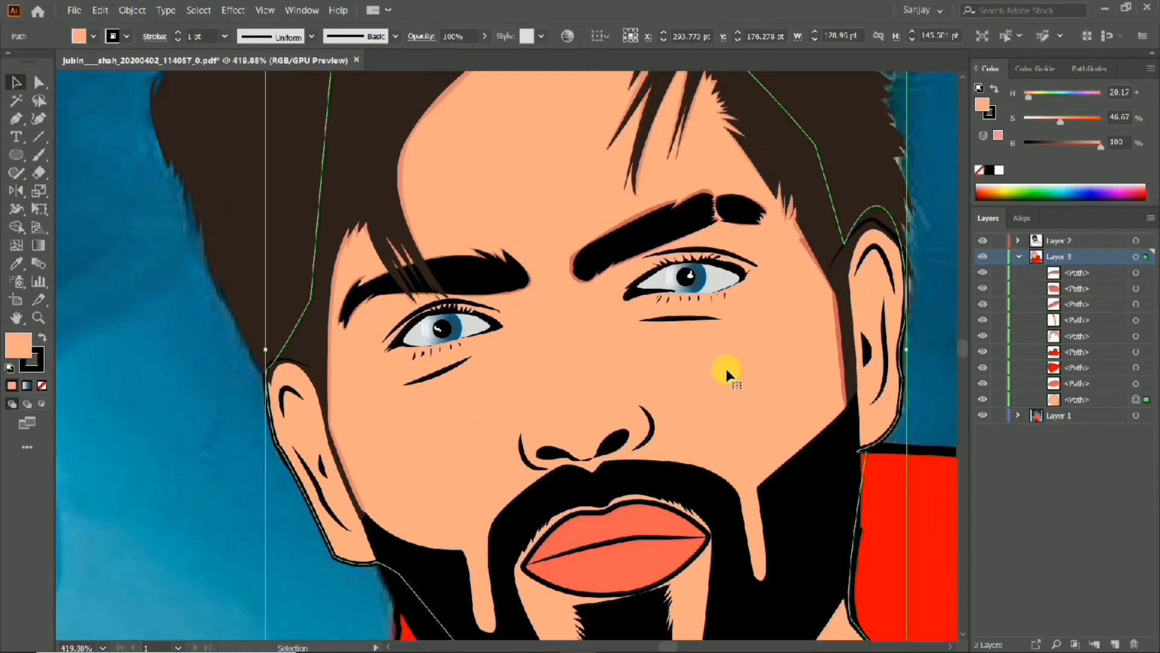
left_click_drag(725, 367, 608, 382)
left_click(982, 416)
left_click_drag(608, 382, 671, 383)
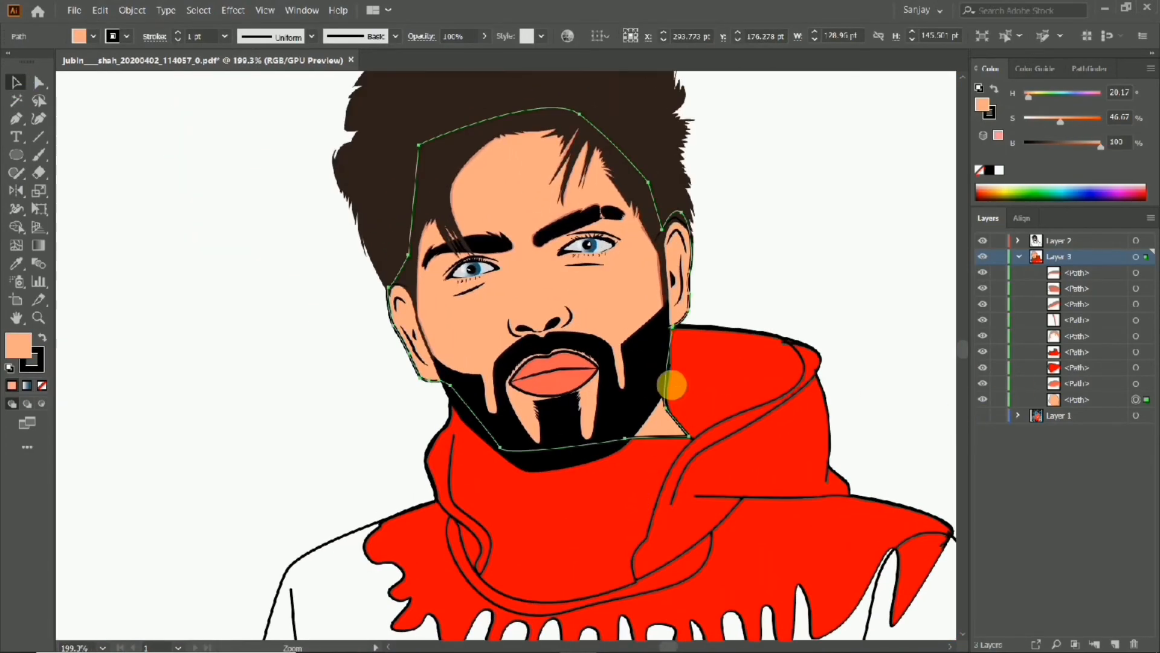
left_click(982, 415)
left_click_drag(632, 347, 553, 328)
left_click(983, 415)
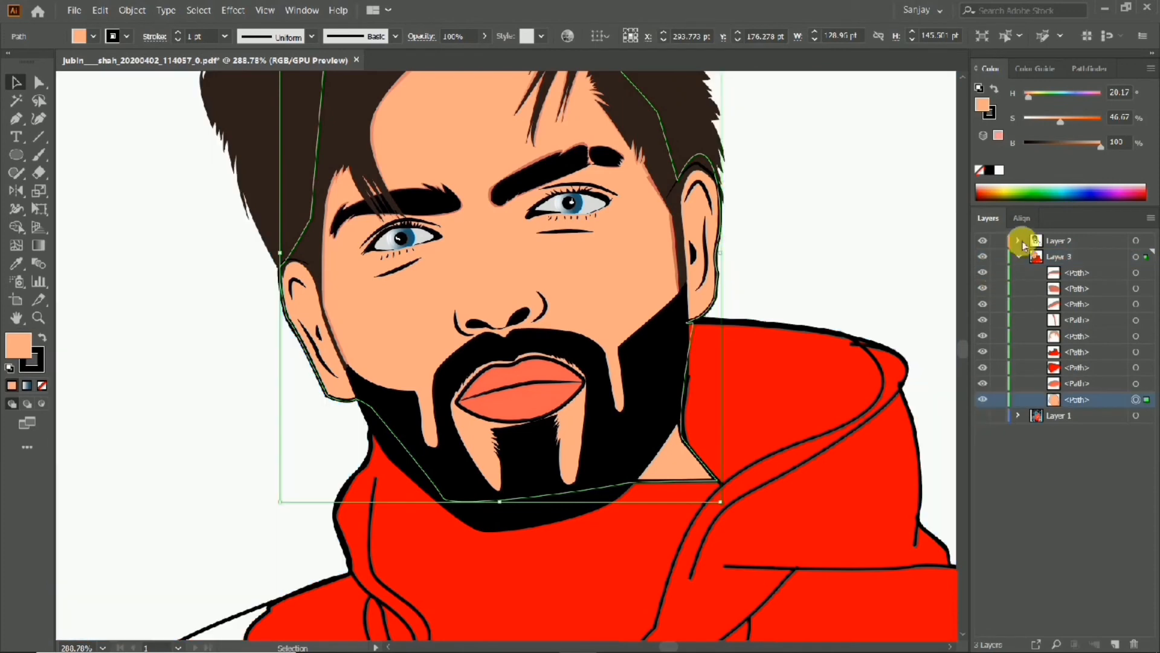
Show the Layer 1 photo, hide Layer 3, and make Layer 2 the active layer.
left_click(983, 415)
left_click(982, 256)
left_click(1036, 244)
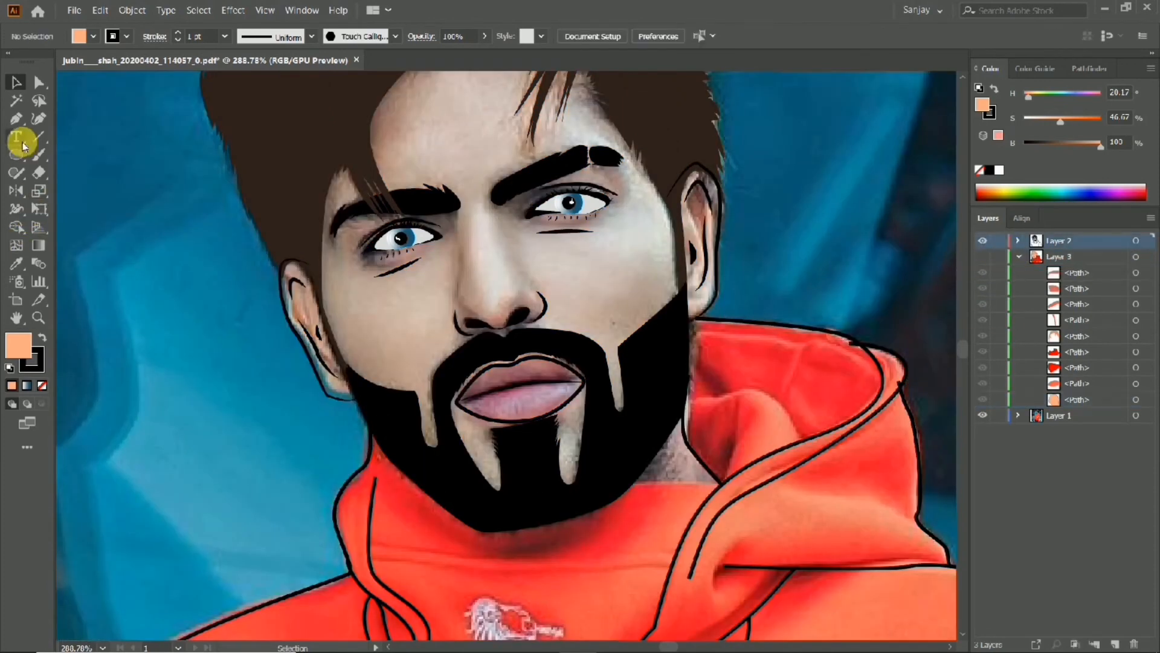
Draw a thin tapered black line without stroke along each side of the nose bridge on Layer 2.
left_click(43, 336)
left_click(42, 384)
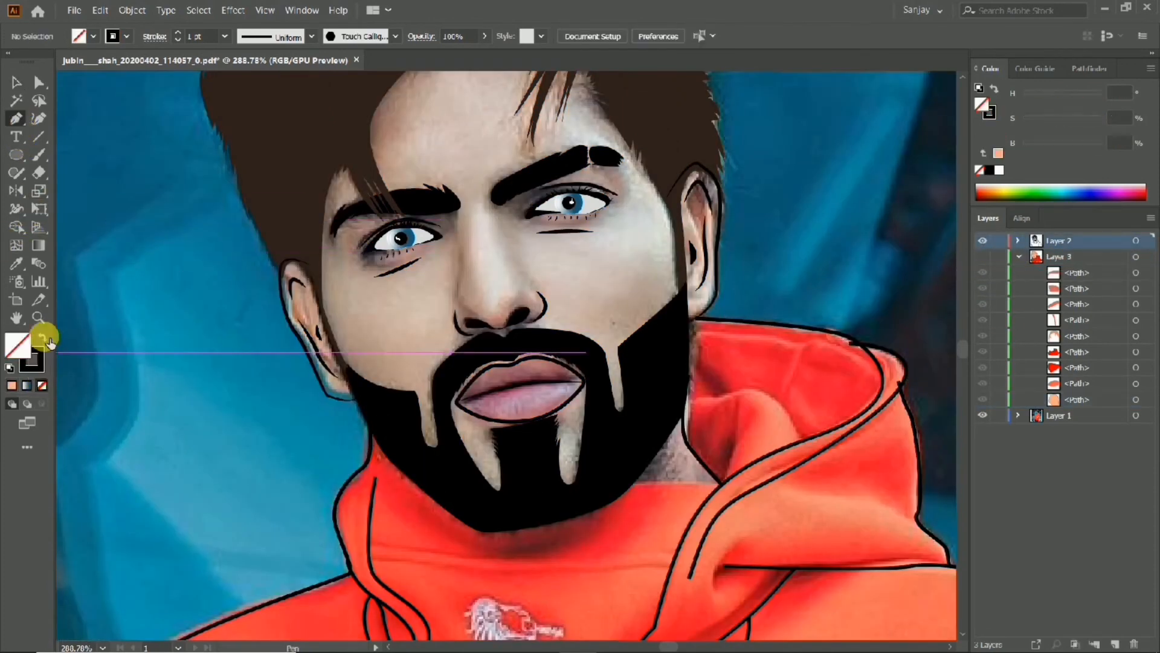
left_click(43, 336)
left_click(462, 236)
left_click(453, 311)
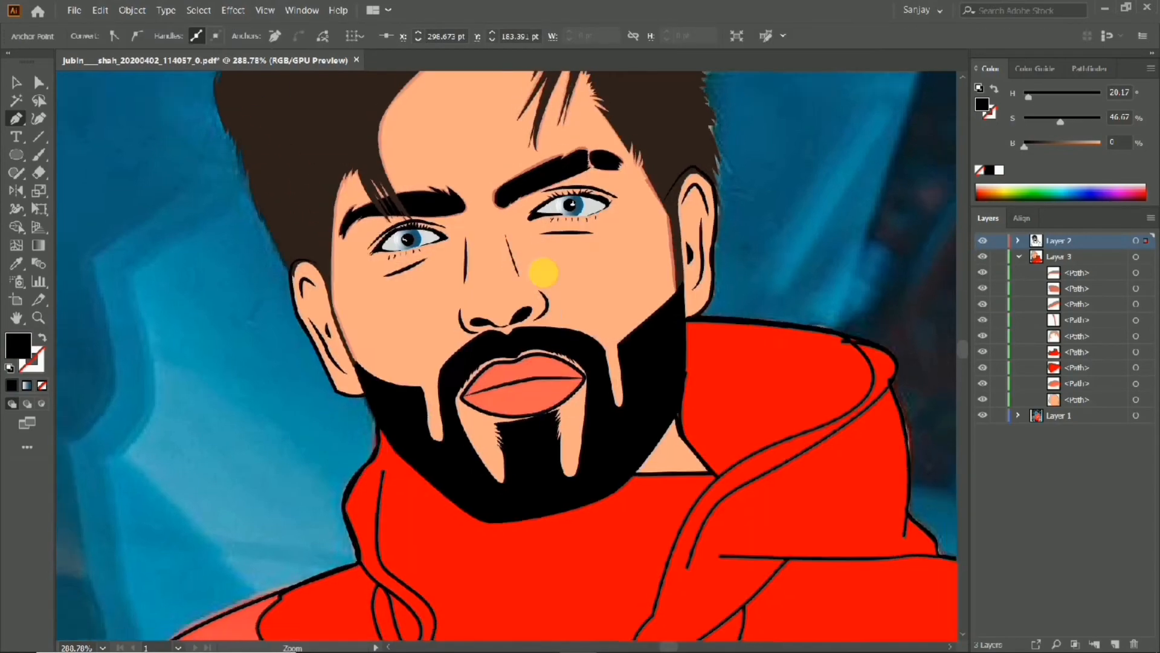
Nudge the nose bridge line beside the hair-covered eyebrow slightly toward the centre of the nose.
left_click(16, 90)
left_click(229, 169)
scroll(598, 290, "down", 3)
scroll(592, 305, "up", 7)
scroll(676, 275, "down", 4)
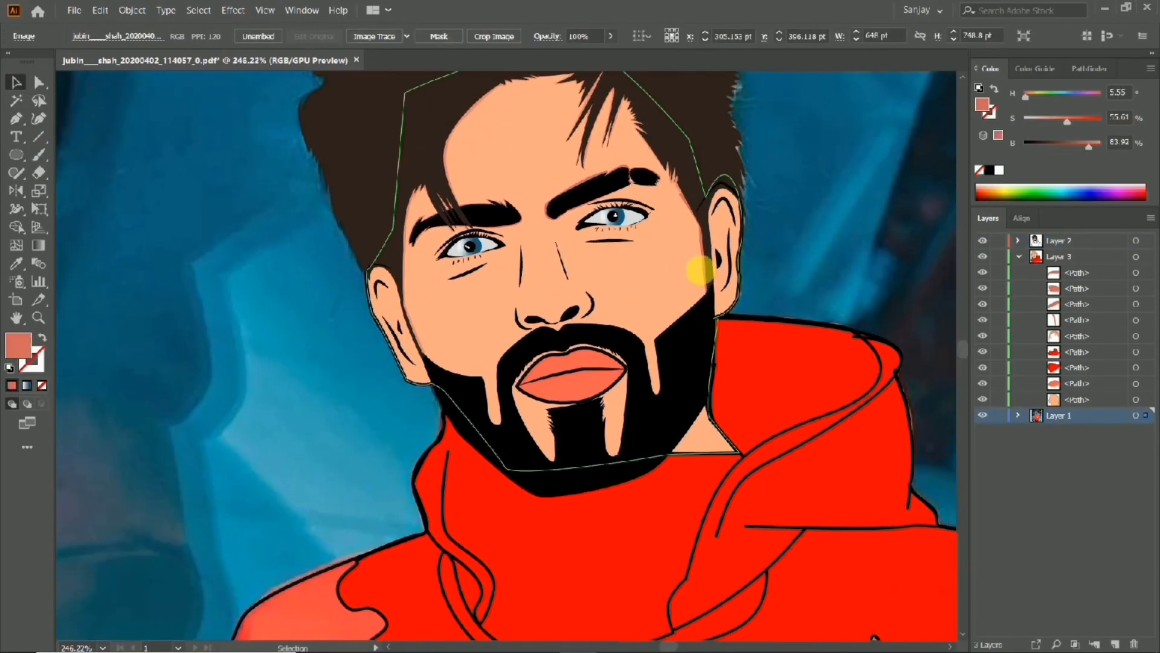
scroll(423, 254, "up", 4)
left_click(525, 241)
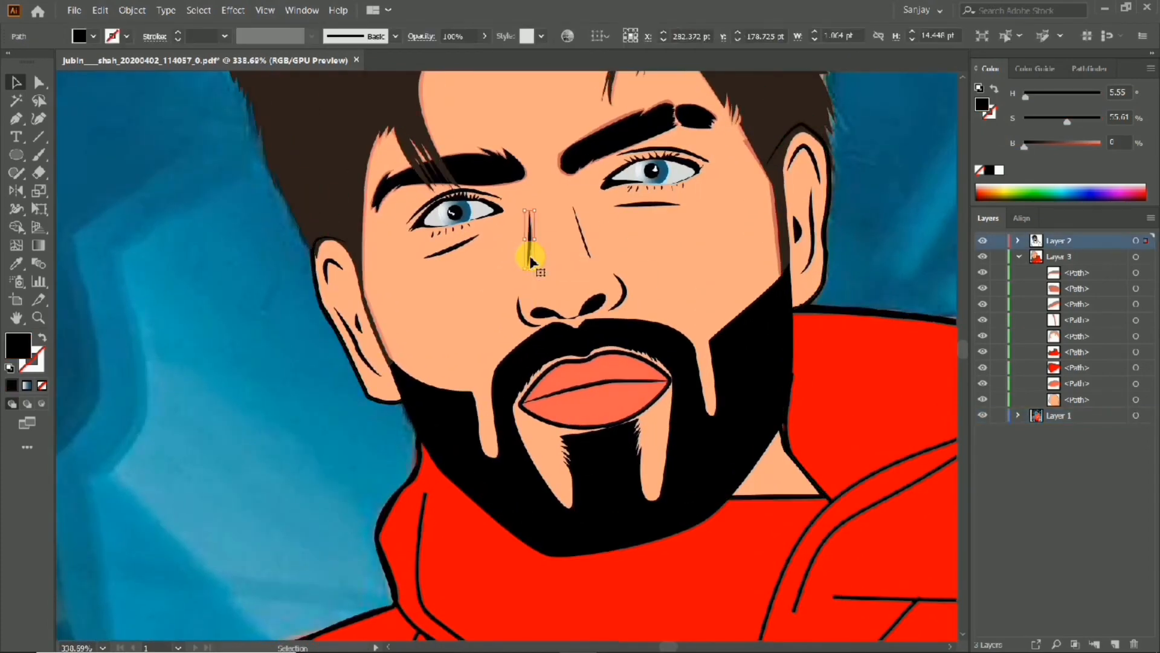
scroll(528, 252, "up", 2)
left_click(622, 228)
left_click_drag(637, 252, 637, 260)
left_click(531, 268)
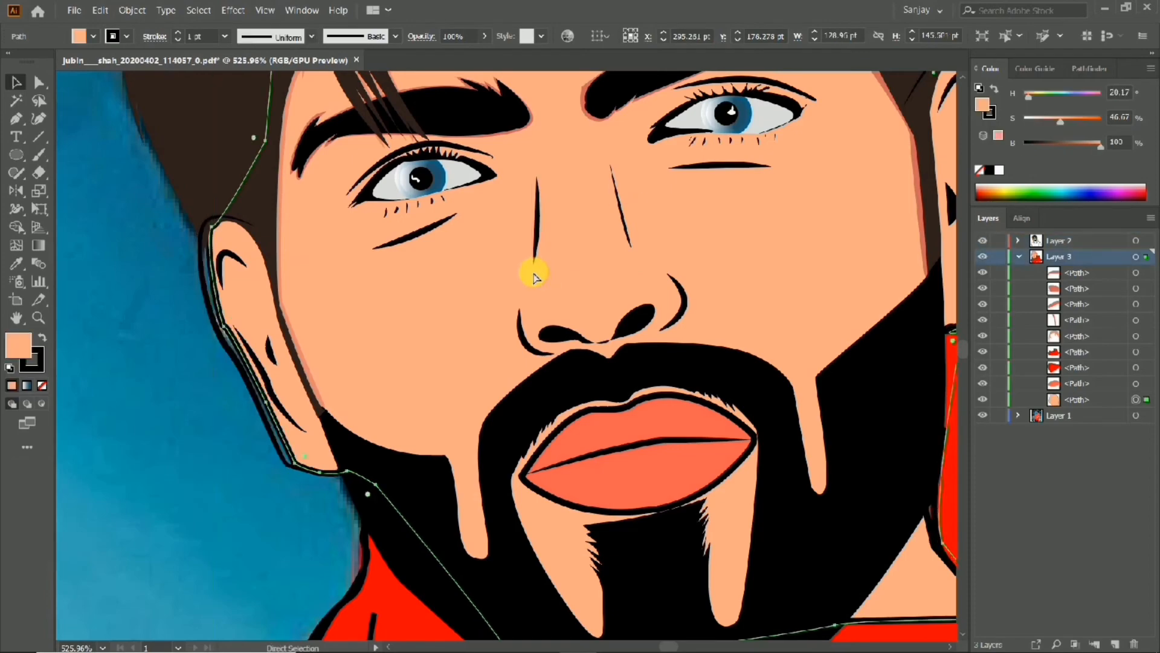
left_click_drag(529, 272, 538, 272)
left_click_drag(531, 271, 500, 328)
left_click_drag(531, 375, 484, 376)
left_click_drag(752, 434, 826, 401)
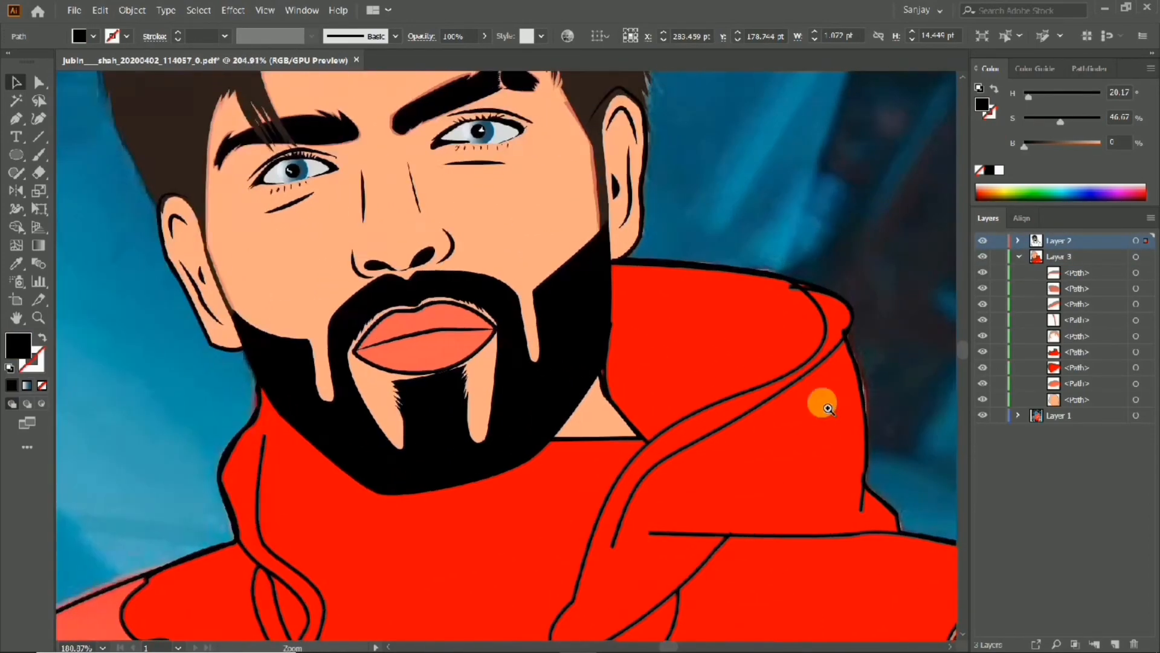
Activate Layer 3, sample the hoodie's red, and change the fill to hue 10, saturation 91.67 and brightness 84.71.
double_click(20, 349)
left_click(759, 262)
left_click_drag(745, 289, 699, 289)
left_click(1095, 257)
left_click(764, 316)
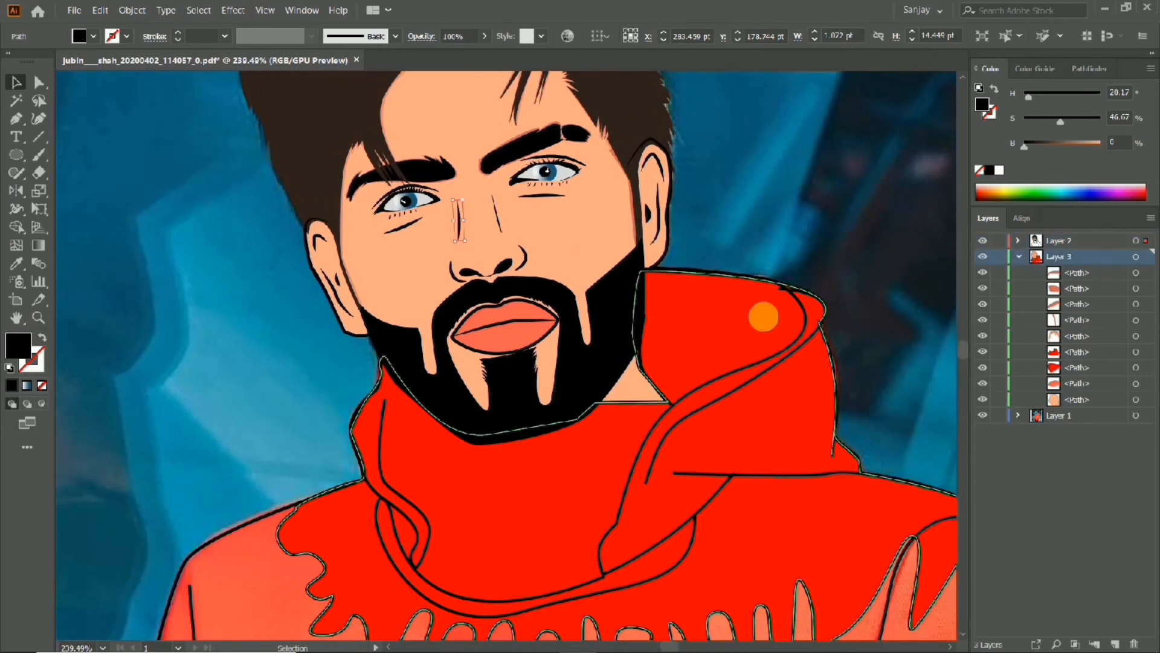
left_click(138, 322)
left_click(17, 265)
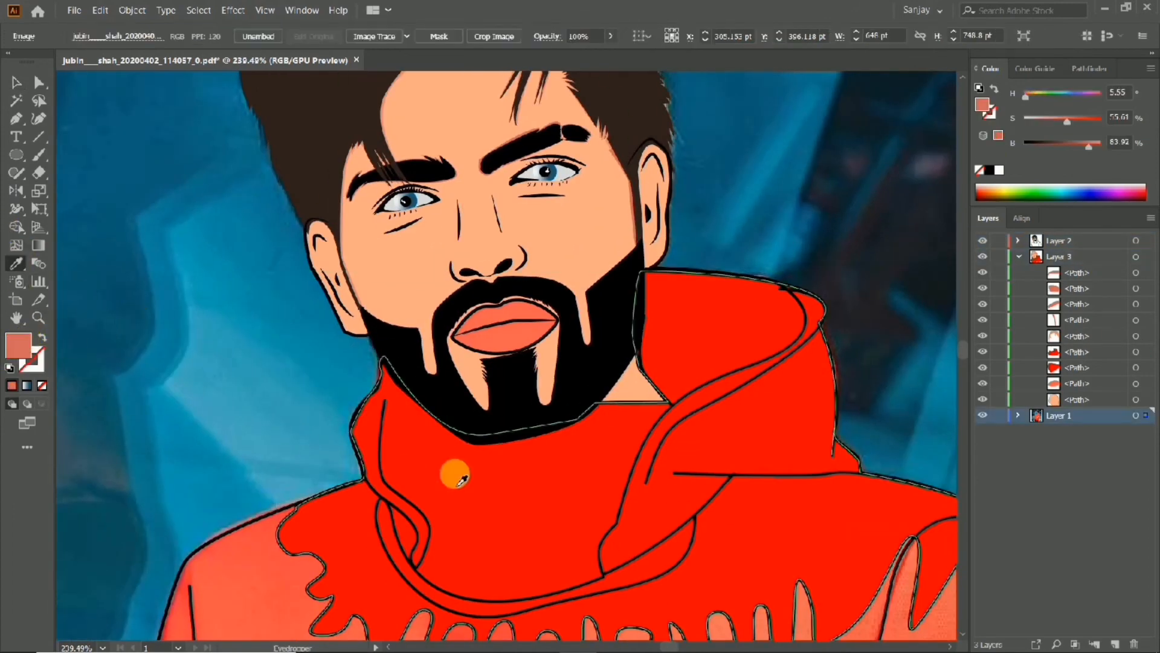
left_click(455, 475)
double_click(16, 339)
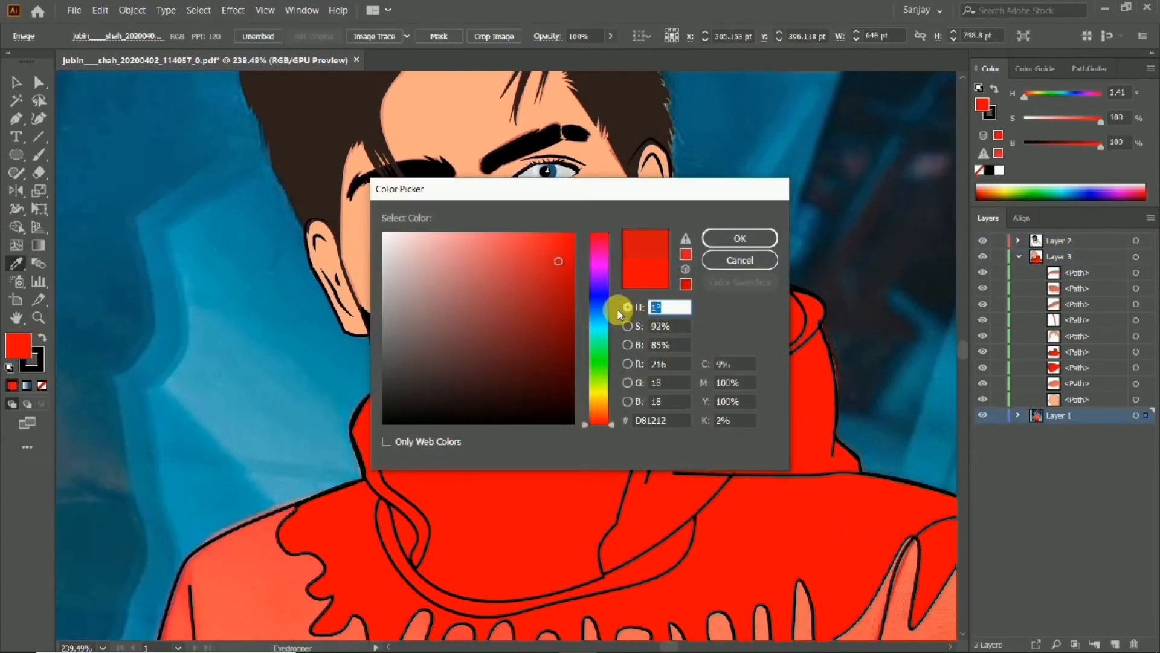
left_click(734, 241)
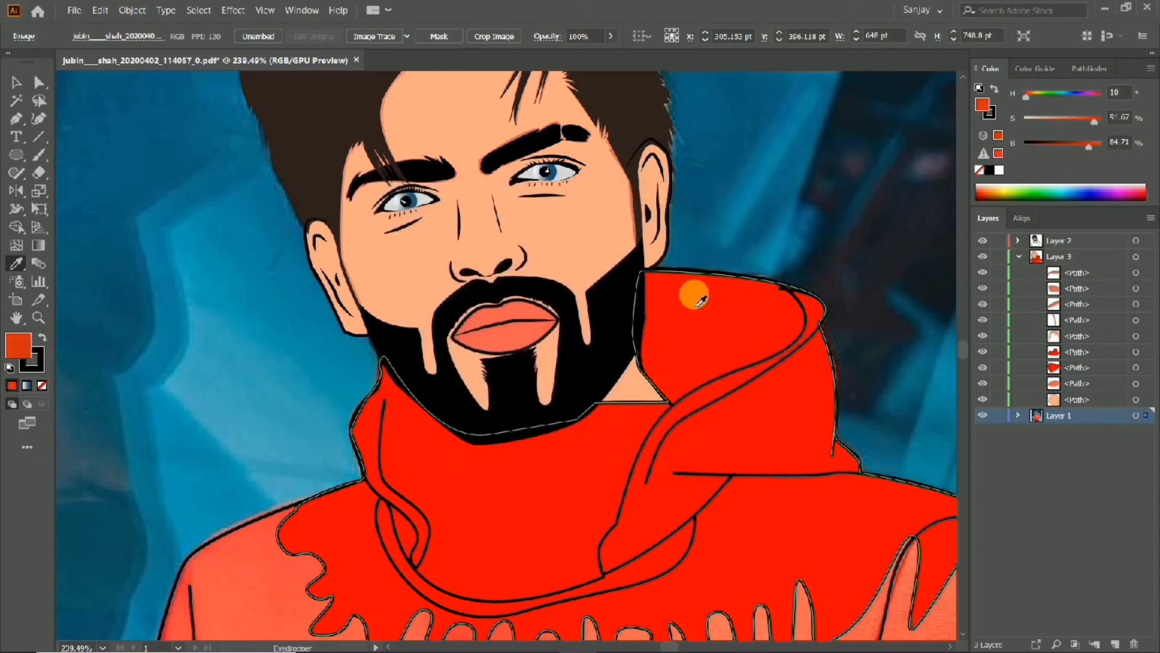
Start a darker red shading shape without stroke from the beard along the hood's upper edge and around its inner curve.
scroll(693, 292, "up", 3)
left_click(1070, 260)
left_click(590, 261)
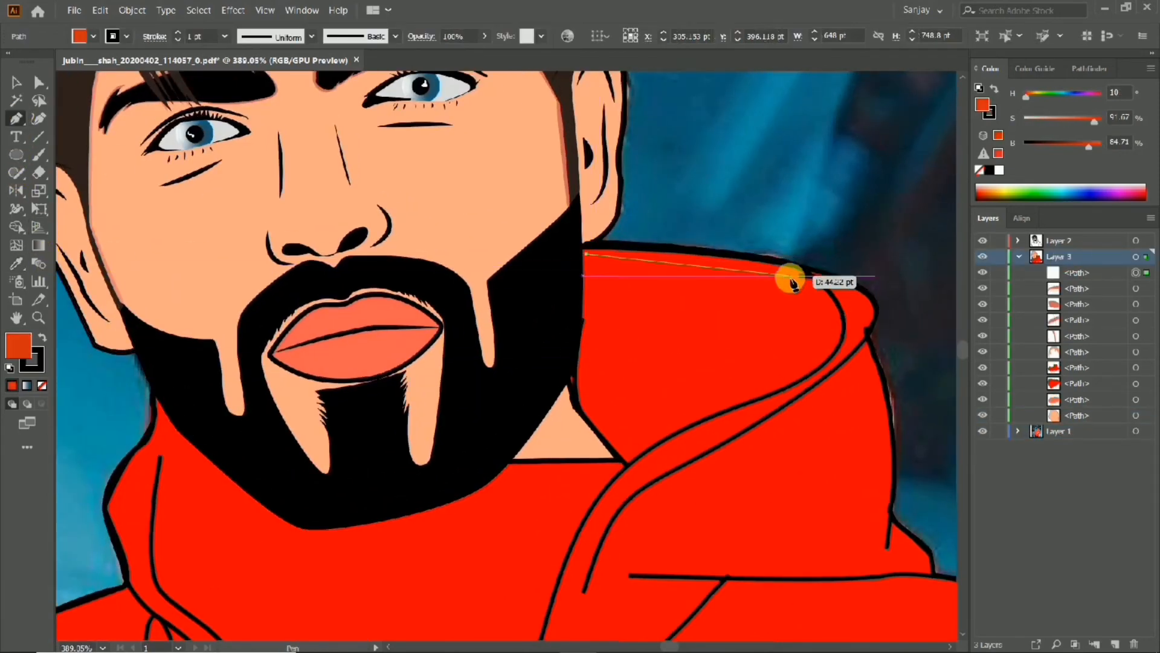
left_click_drag(789, 272, 802, 288)
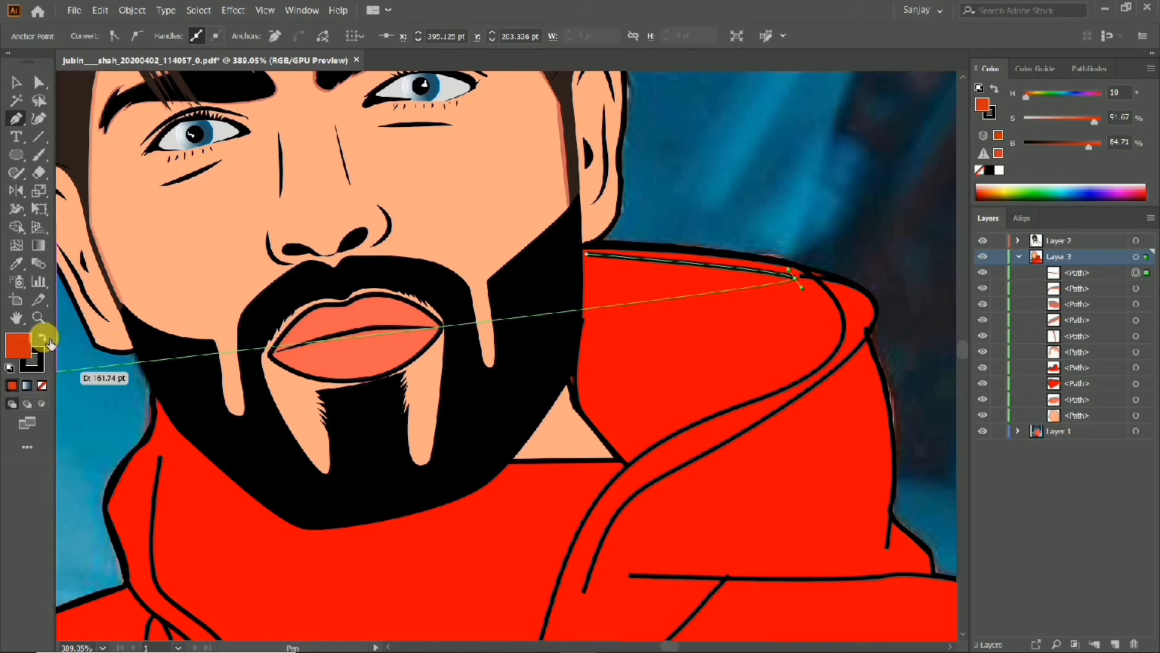
left_click(44, 338)
left_click(43, 384)
left_click(43, 338)
left_click(811, 295)
left_click_drag(804, 344, 742, 388)
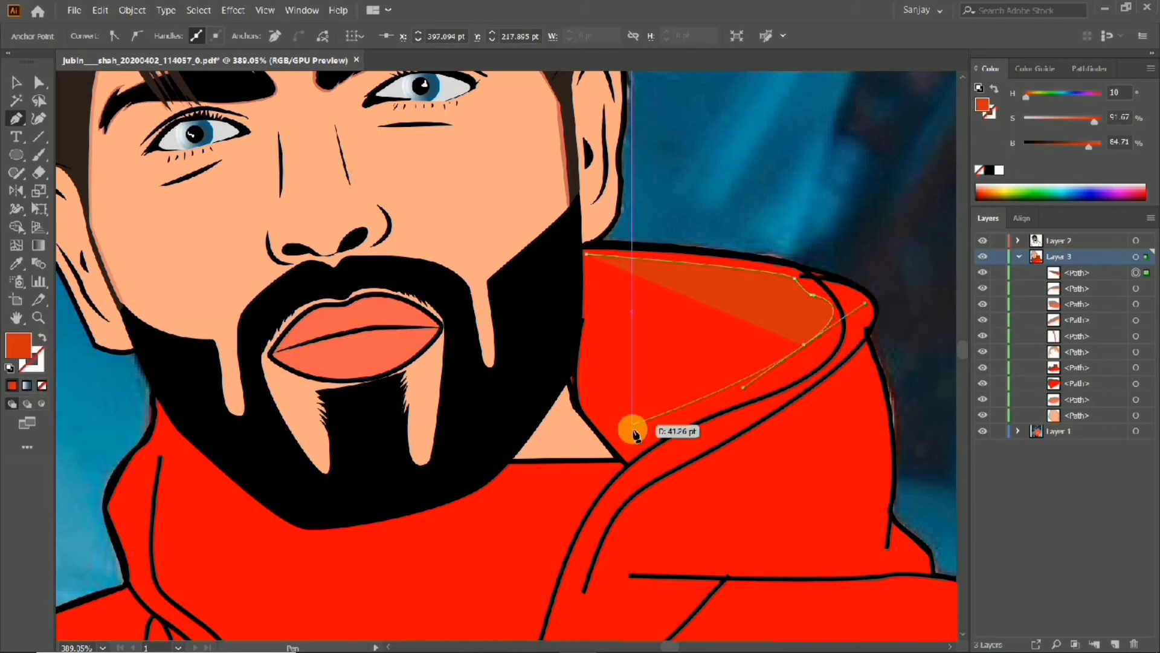
Continue the hood shading down to the neck corner and back along the outer side of the rim, closing it beside the beard.
left_click(629, 453)
left_click(635, 469)
left_click(812, 381)
left_click_drag(859, 295, 837, 284)
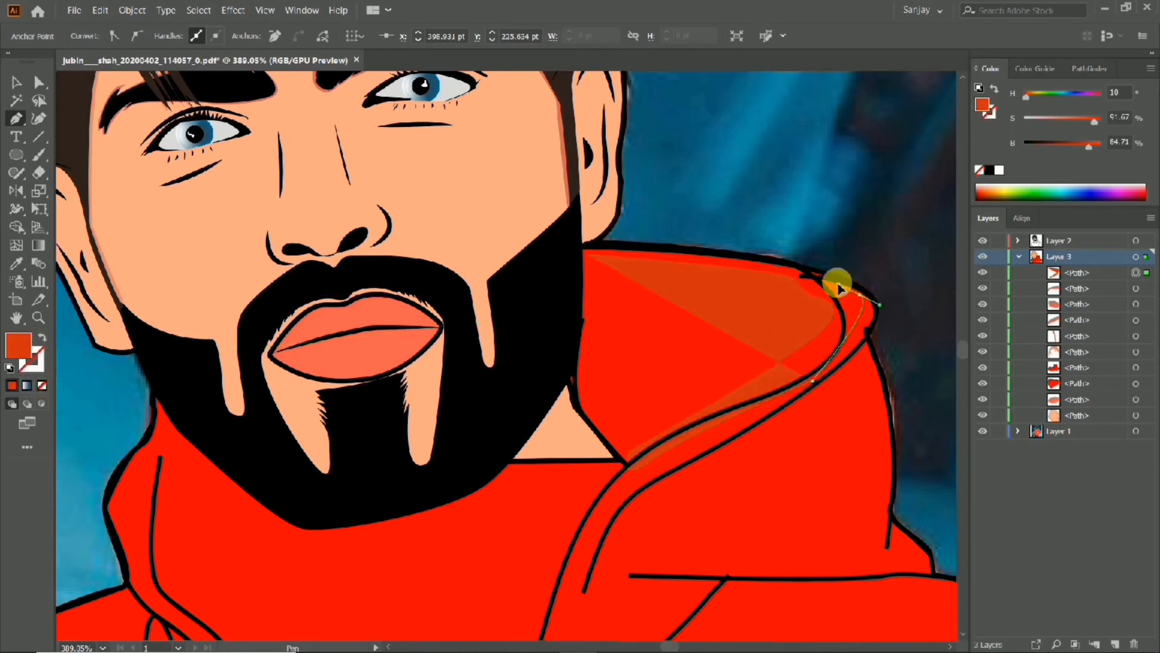
left_click_drag(589, 248, 562, 266)
Draw a narrow darker red shading shape along the opposite hood fold, from below the beard down to the inner collar loop and back.
left_click_drag(684, 368, 777, 414)
left_click_drag(588, 447, 649, 444)
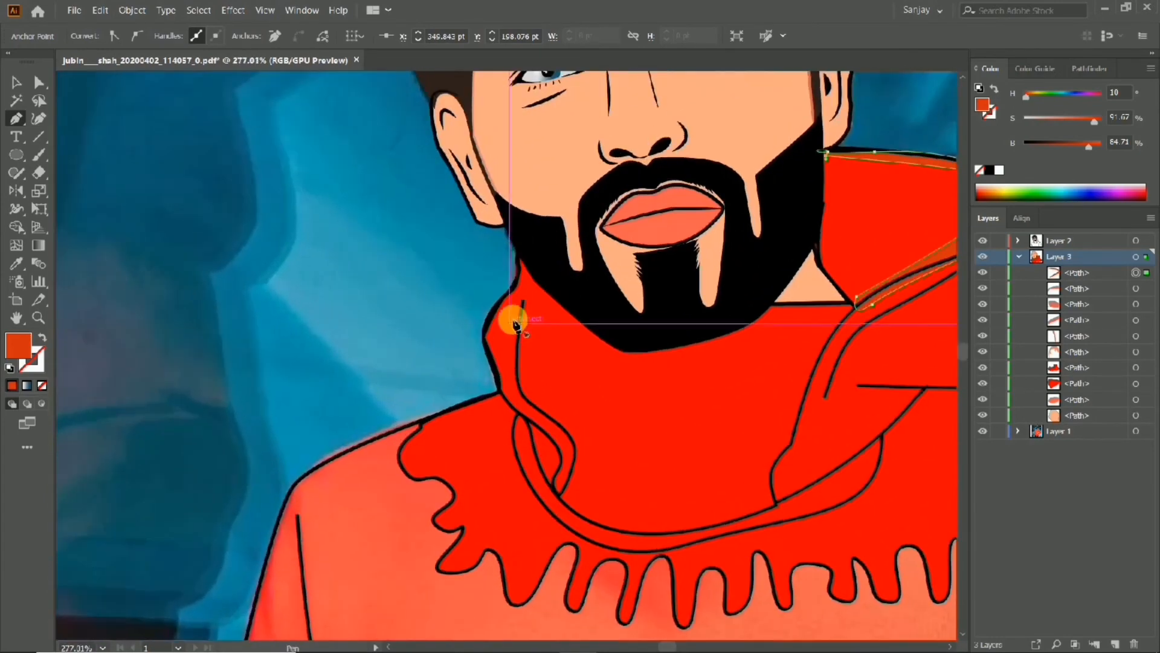
left_click_drag(521, 318, 539, 316)
left_click(525, 387)
left_click(570, 434)
left_click_drag(580, 480, 589, 499)
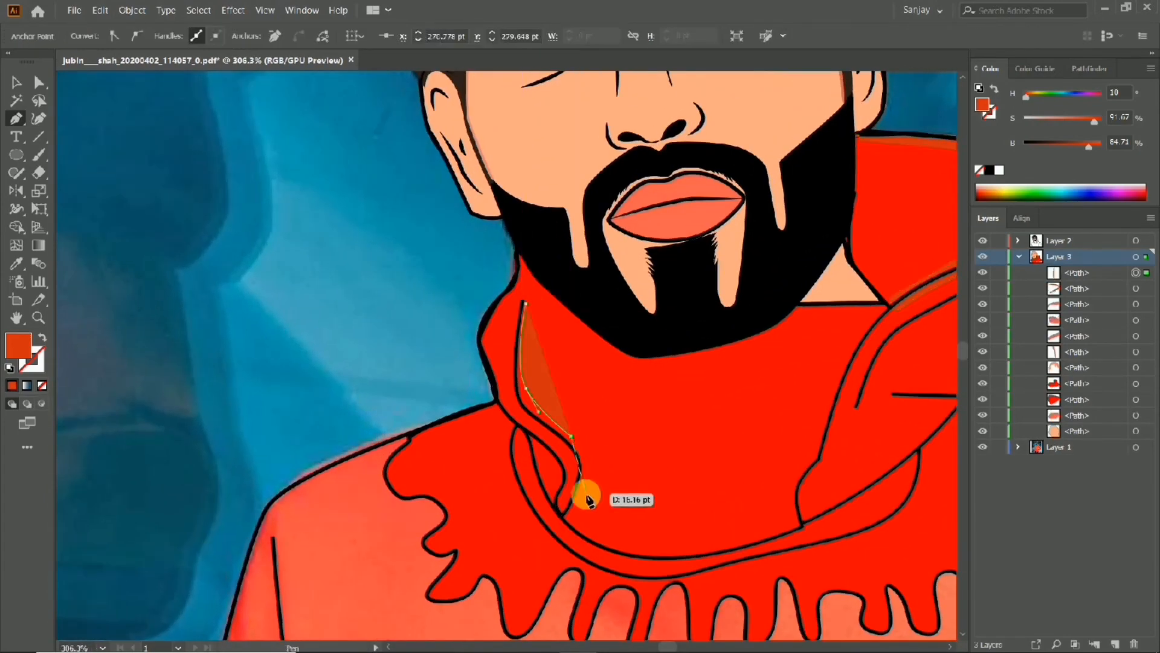
left_click_drag(546, 542, 582, 471)
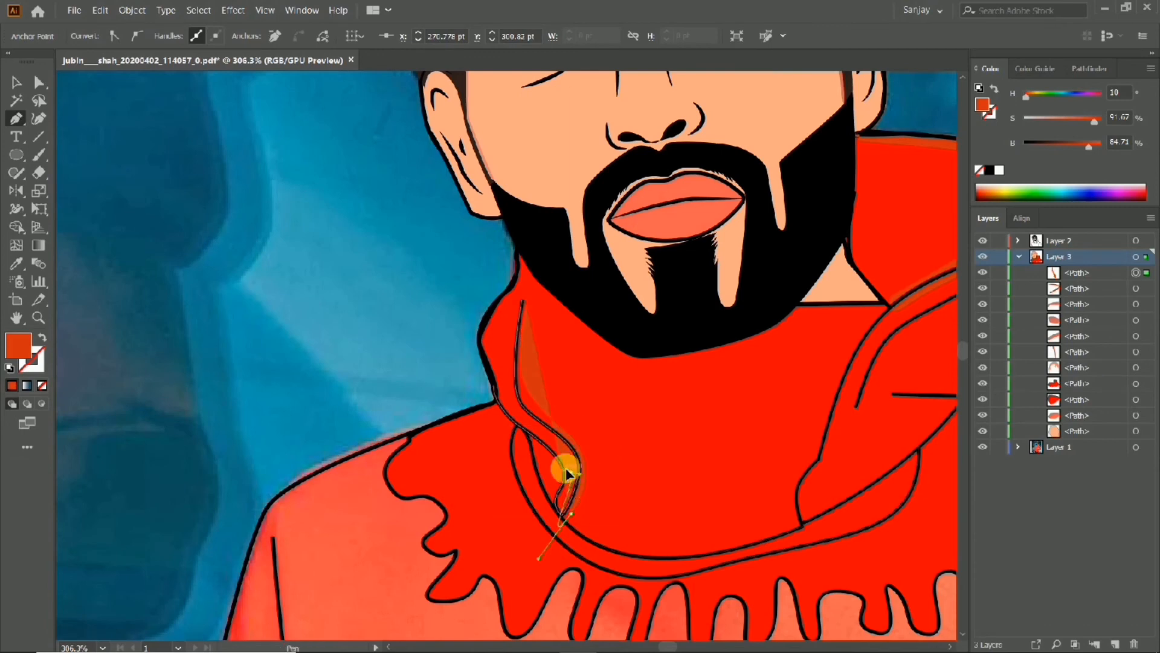
left_click_drag(519, 411, 482, 385)
left_click(520, 411)
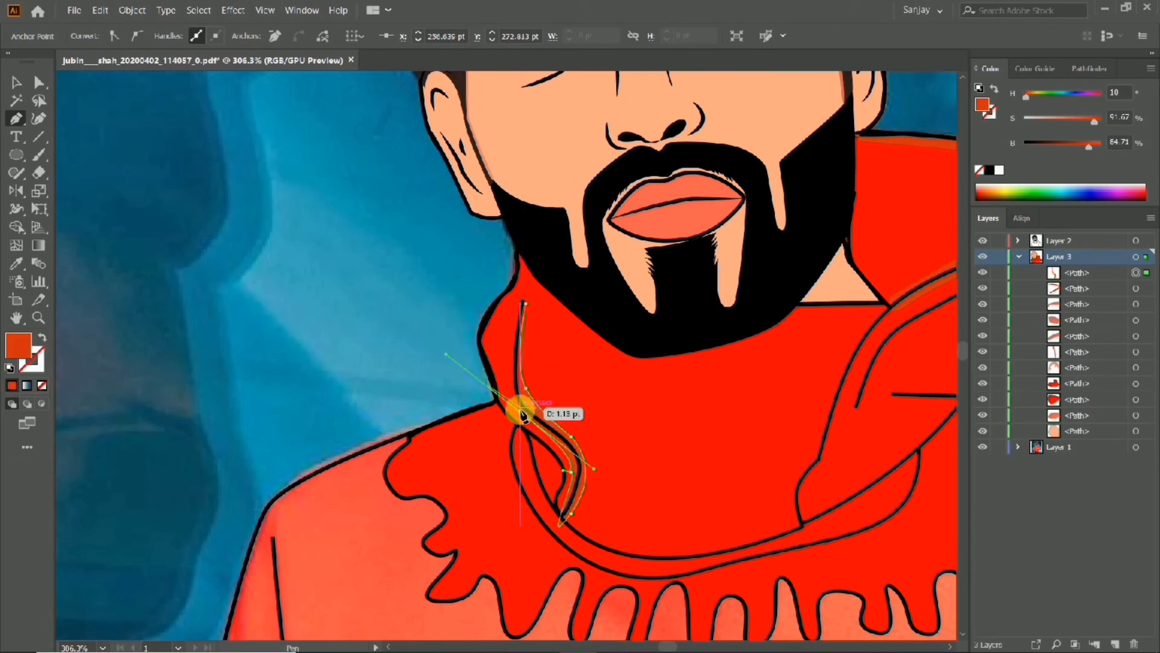
mouse_move(522, 296)
left_mouse_down()
mouse_move(546, 288)
mouse_move(534, 306)
left_mouse_up()
scroll(590, 338, "down", 5)
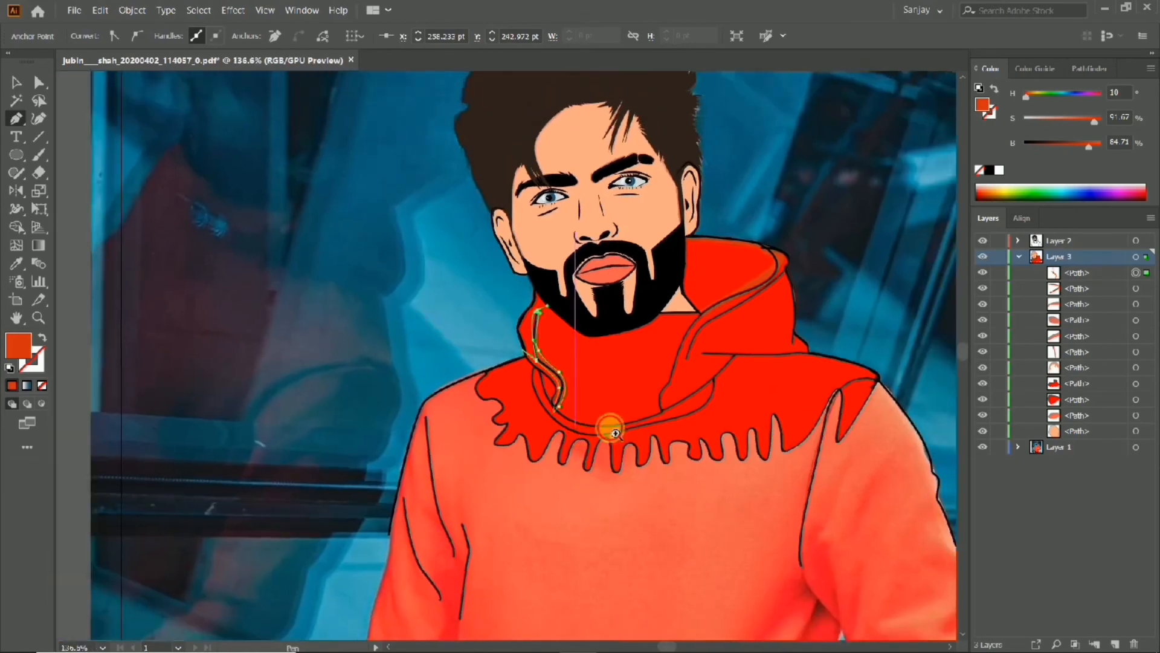
Keep Layer 3 active, sample the lip colour, and darken the fill to hue 2.96, saturation 71.68 and brightness 88.63.
scroll(606, 420, "up", 7)
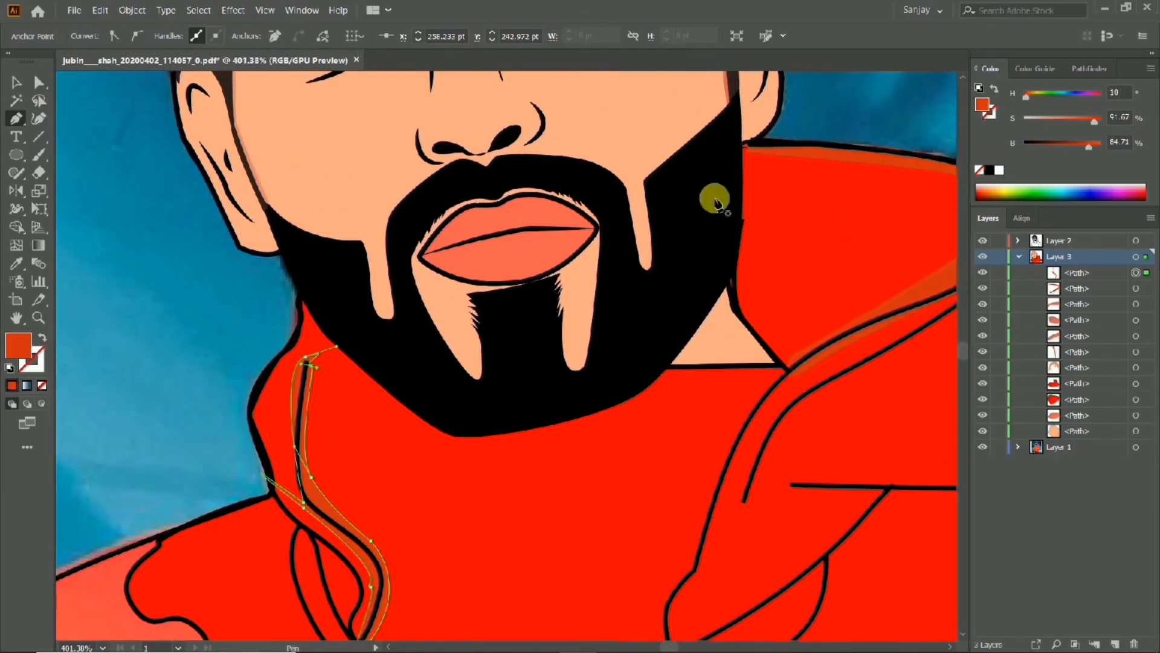
scroll(628, 363, "down", 5)
scroll(574, 302, "up", 4)
left_click(1059, 239)
scroll(571, 342, "up", 3)
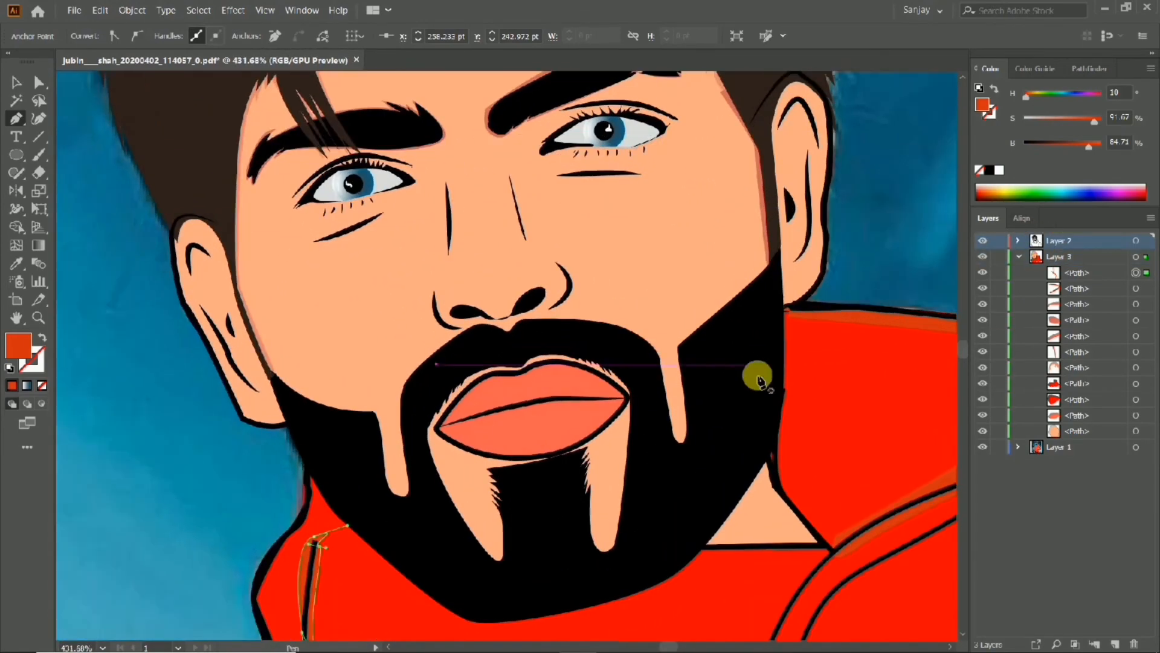
left_click(1063, 256)
left_click(17, 265)
left_click(510, 393)
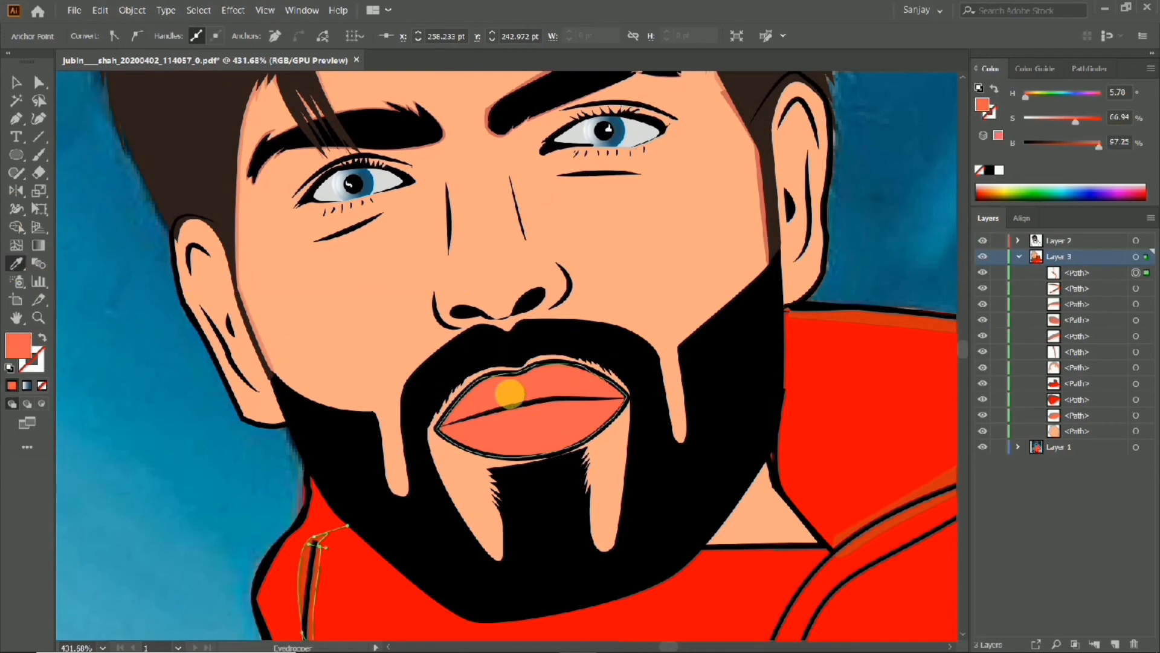
double_click(17, 348)
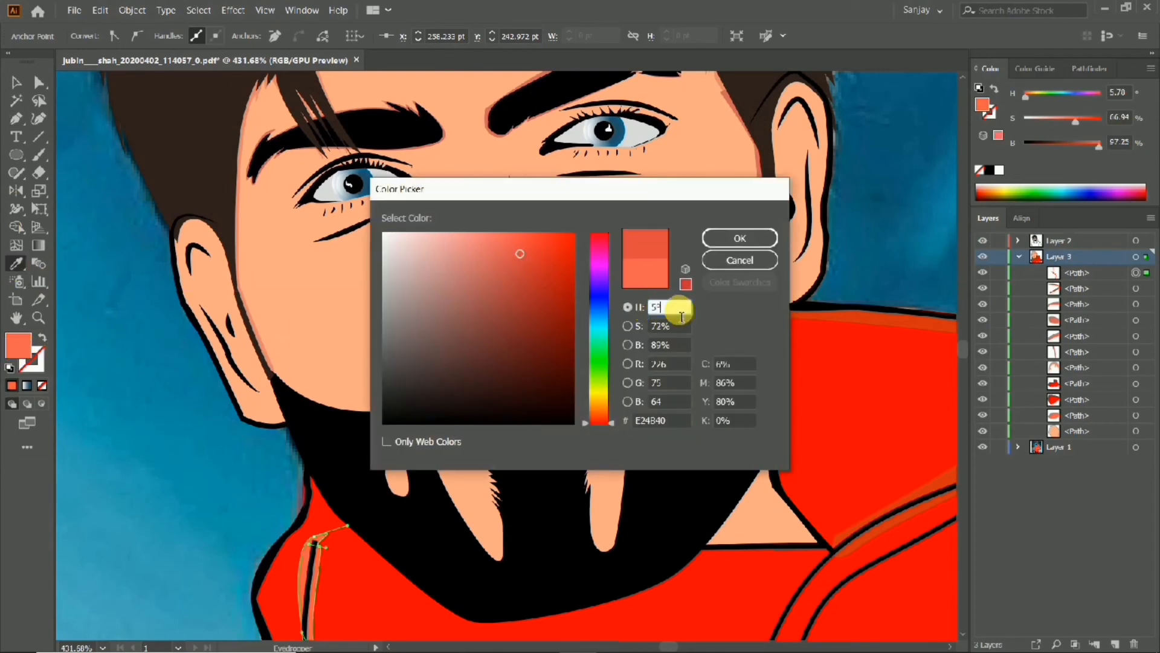
left_click(723, 246)
Check the lips against the photo and start a darker shading shape from the mouth corner along the underside of the mouth line.
scroll(561, 420, "up", 4)
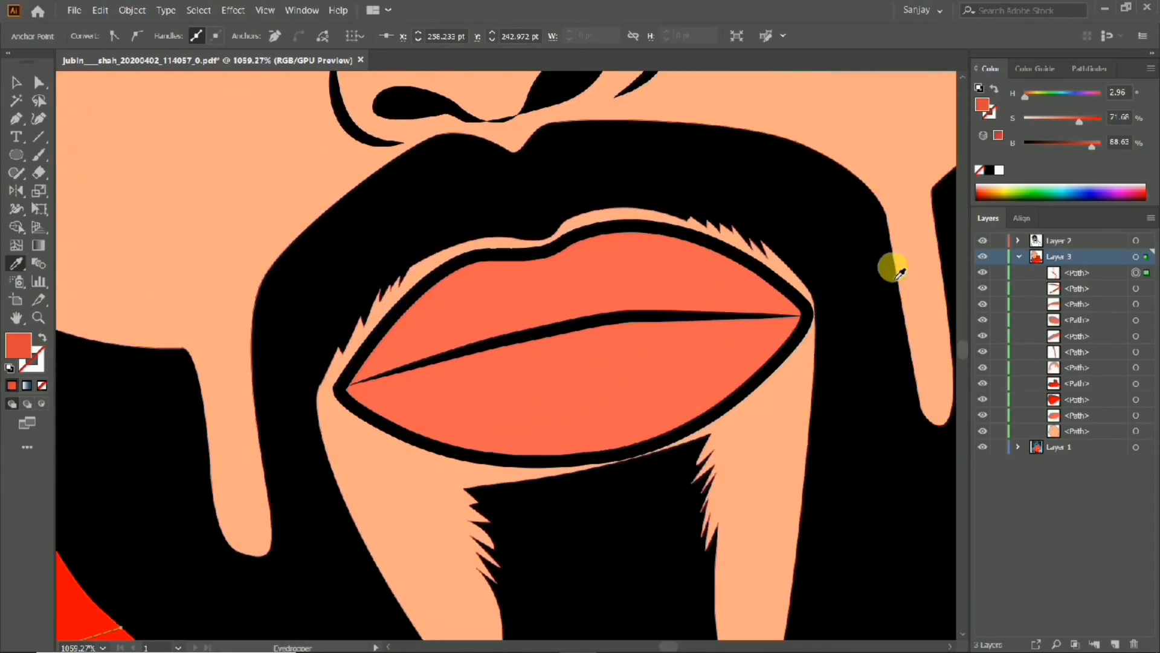
left_click(986, 260)
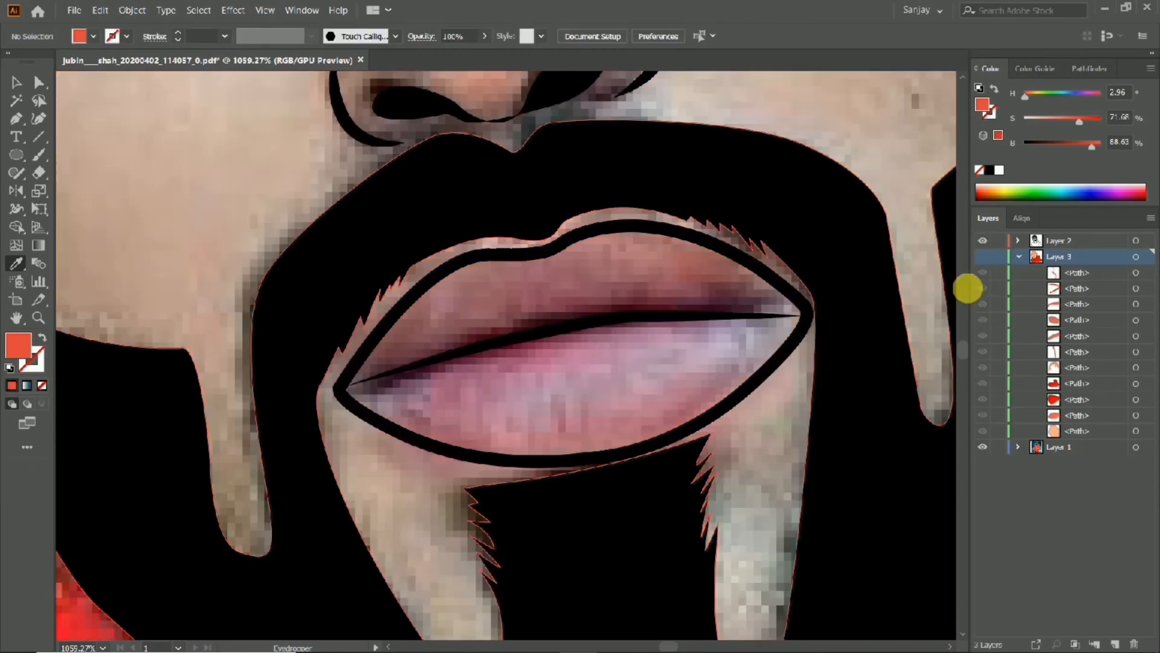
left_click(984, 259)
left_click(17, 119)
left_click(353, 361)
left_click_drag(324, 399, 351, 402)
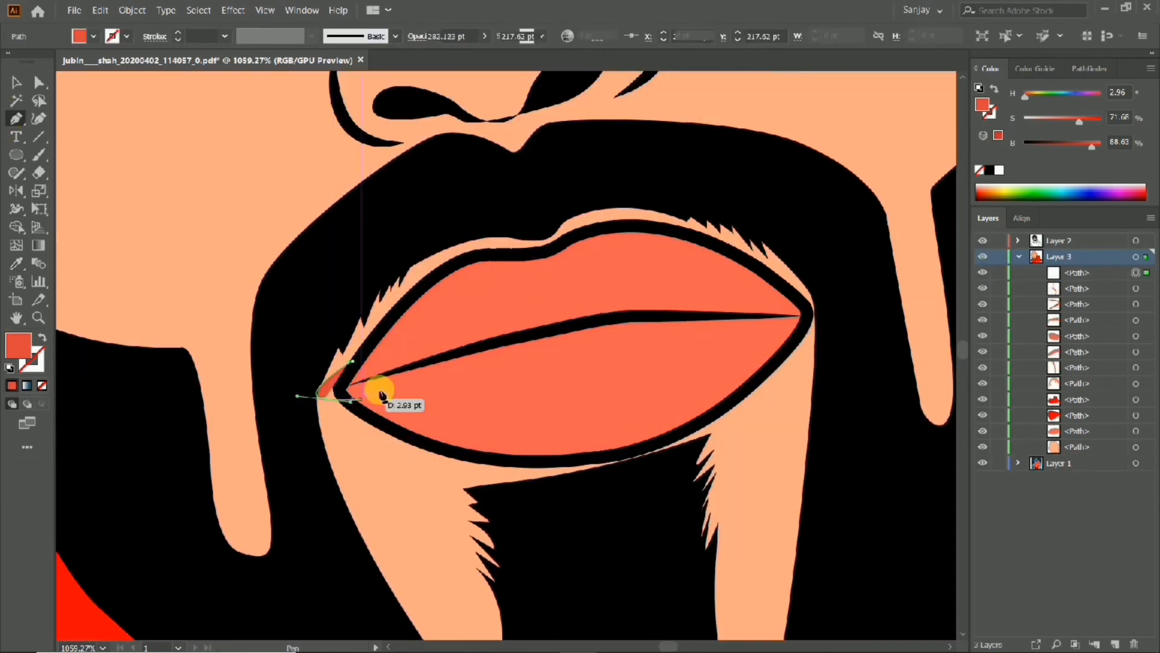
left_click(399, 380)
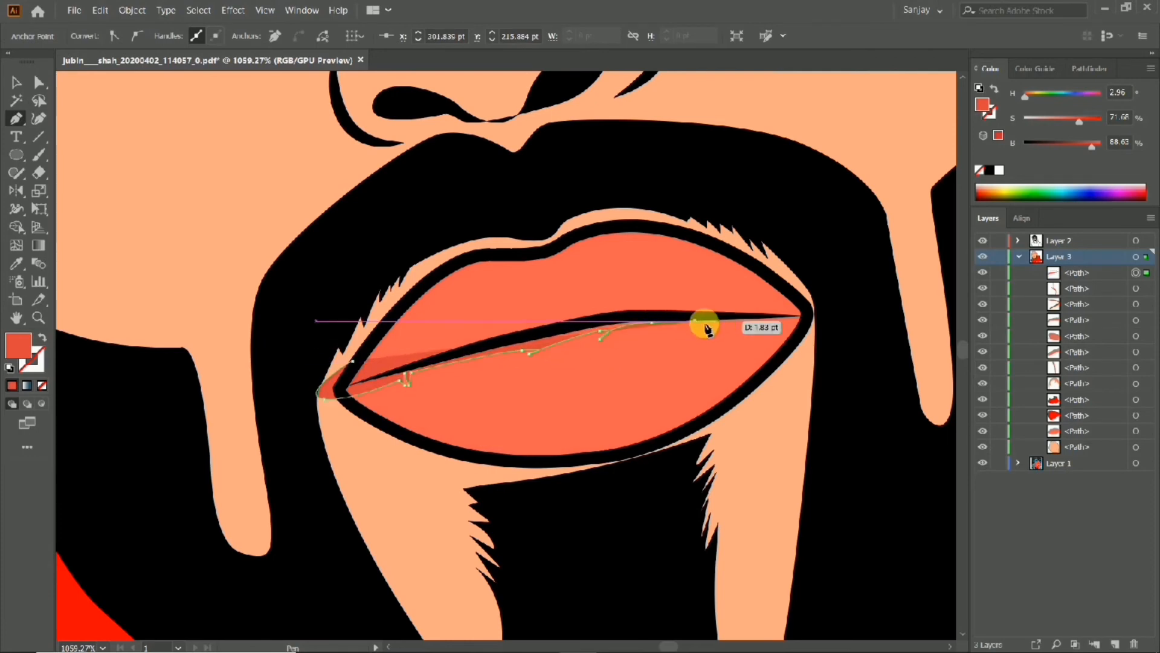
left_click_drag(706, 326, 689, 329)
Turn the lip shading around the opposite mouth corner and add small crease spikes above the mouth line.
left_click_drag(803, 317, 730, 295)
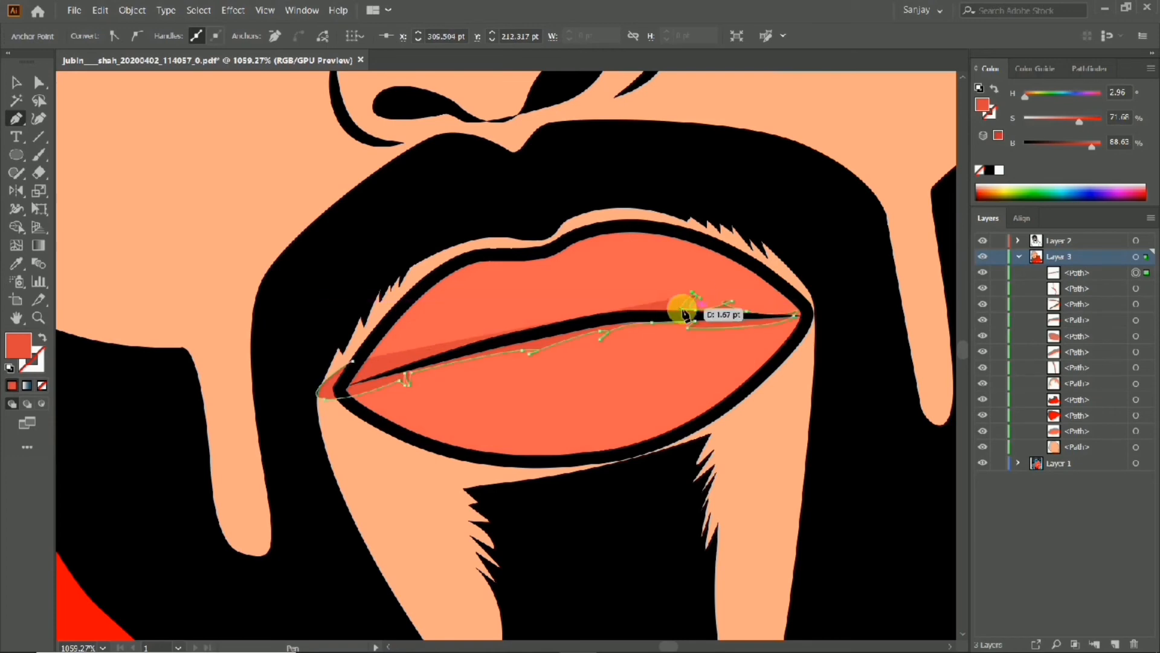
left_click(683, 310)
left_click(680, 296)
left_click(675, 309)
left_click(666, 282)
left_click(662, 312)
Continue the shading's jagged edge above the mouth line back to the starting corner and close the shape.
left_click_drag(560, 310, 476, 318)
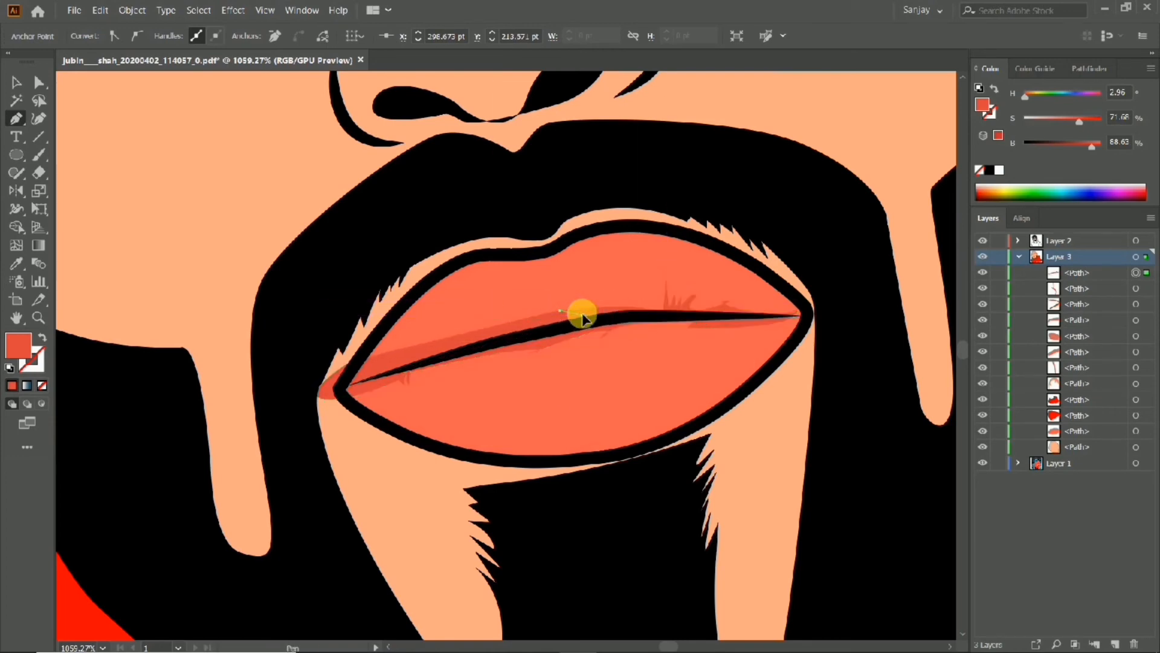
left_click_drag(484, 337, 492, 336)
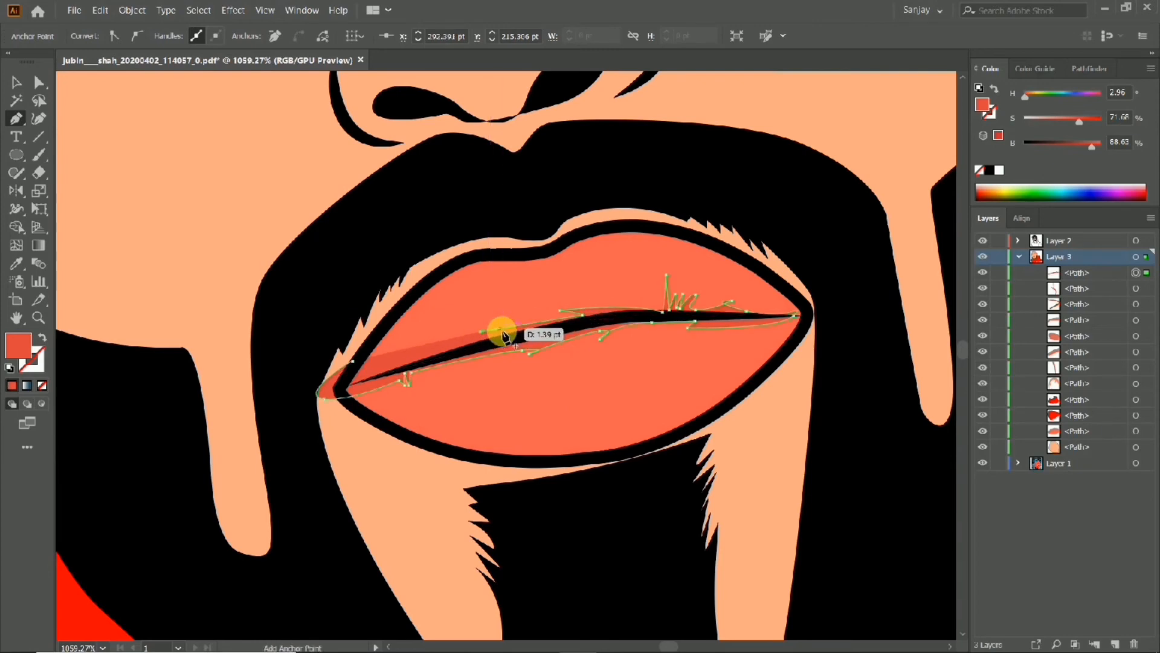
left_click(503, 333)
left_click_drag(398, 357, 486, 369)
left_click(469, 325)
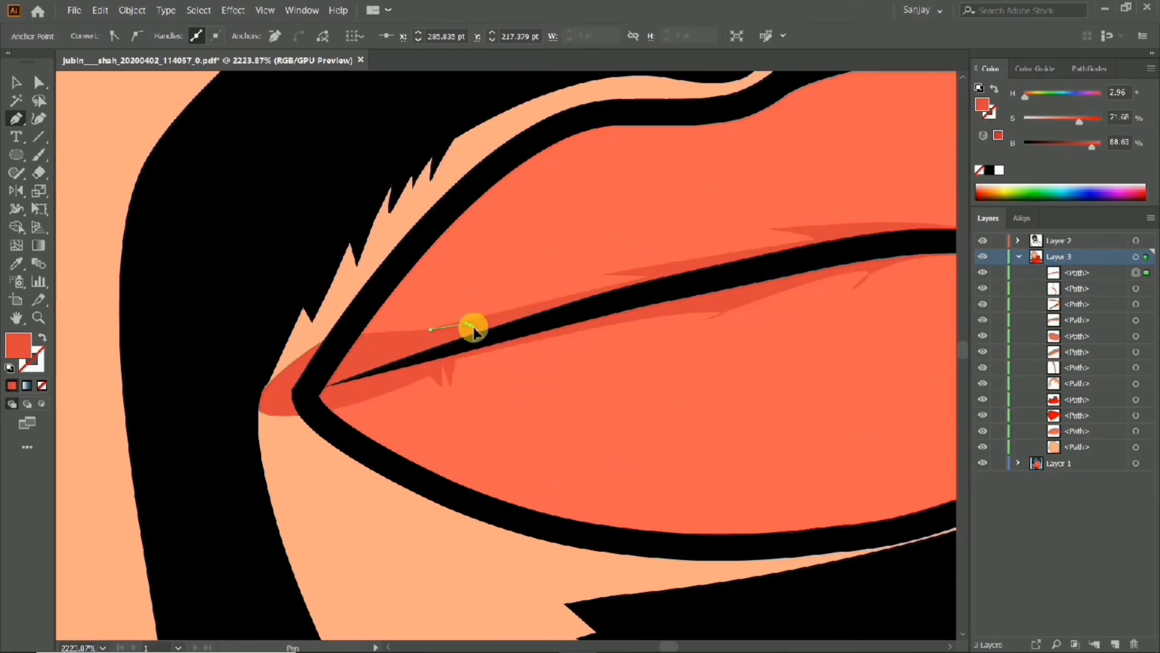
left_click_drag(380, 356, 359, 356)
scroll(397, 338, "down", 3)
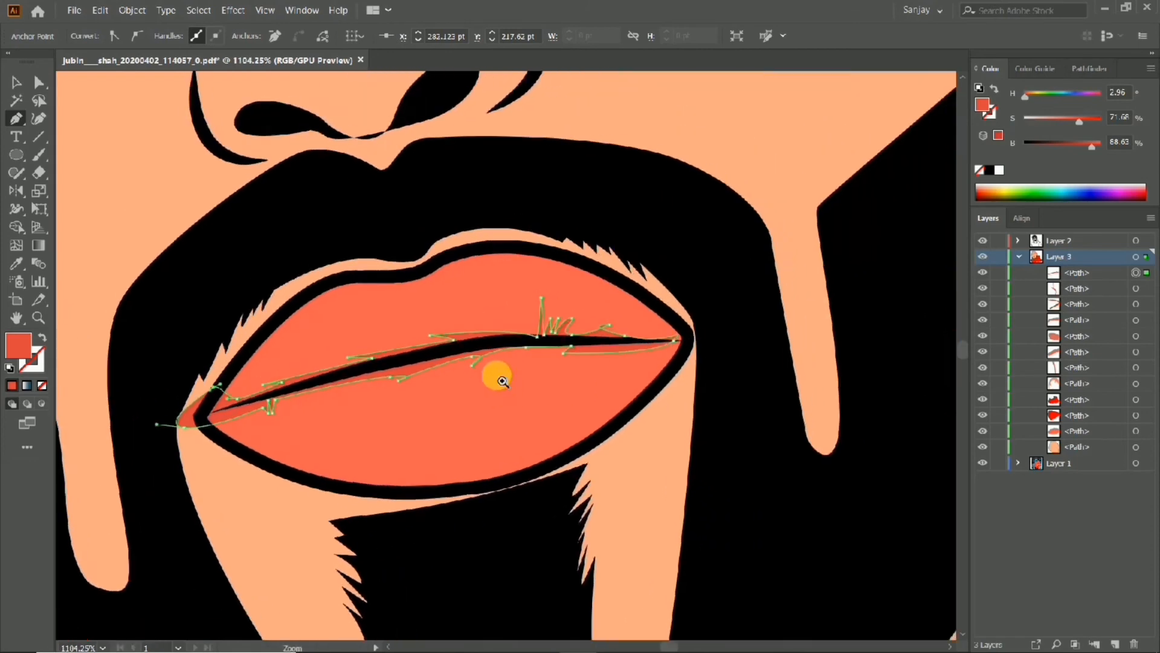
Try sending the lip shading behind the other Layer 3 paths and return it to the front.
right_click(473, 338)
mouse_move(598, 558)
left_click(656, 602)
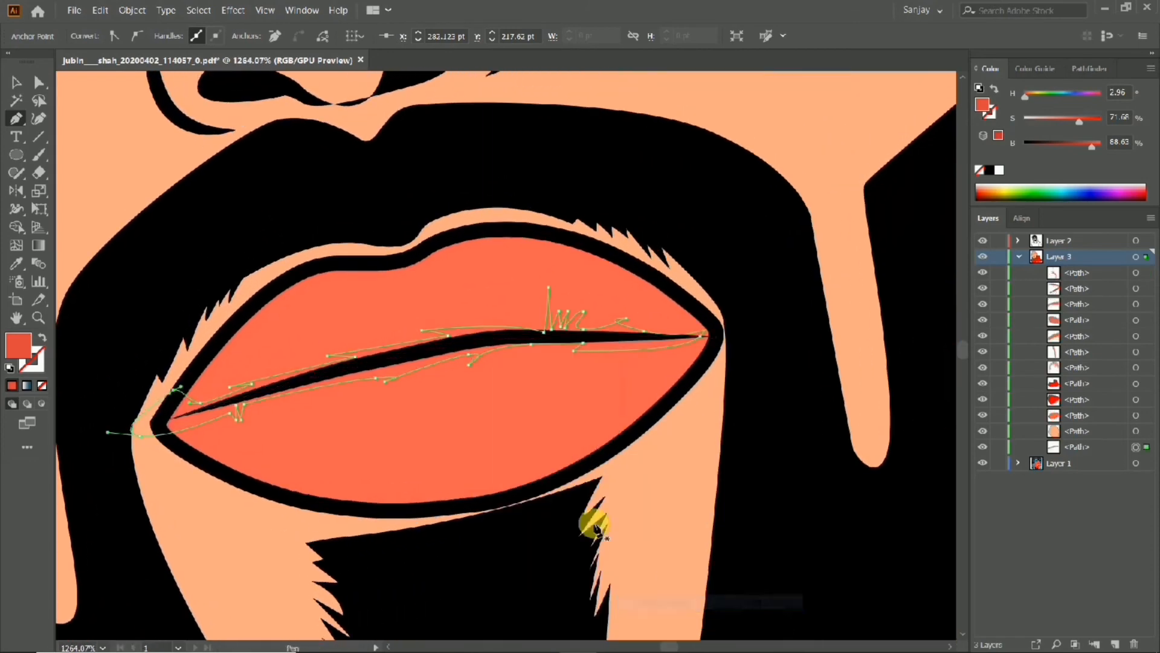
right_click(470, 340)
left_click(650, 558)
Shift the darker lip shading slightly so it sits inside the lip outline, and deselect it.
left_click_drag(139, 421, 192, 421)
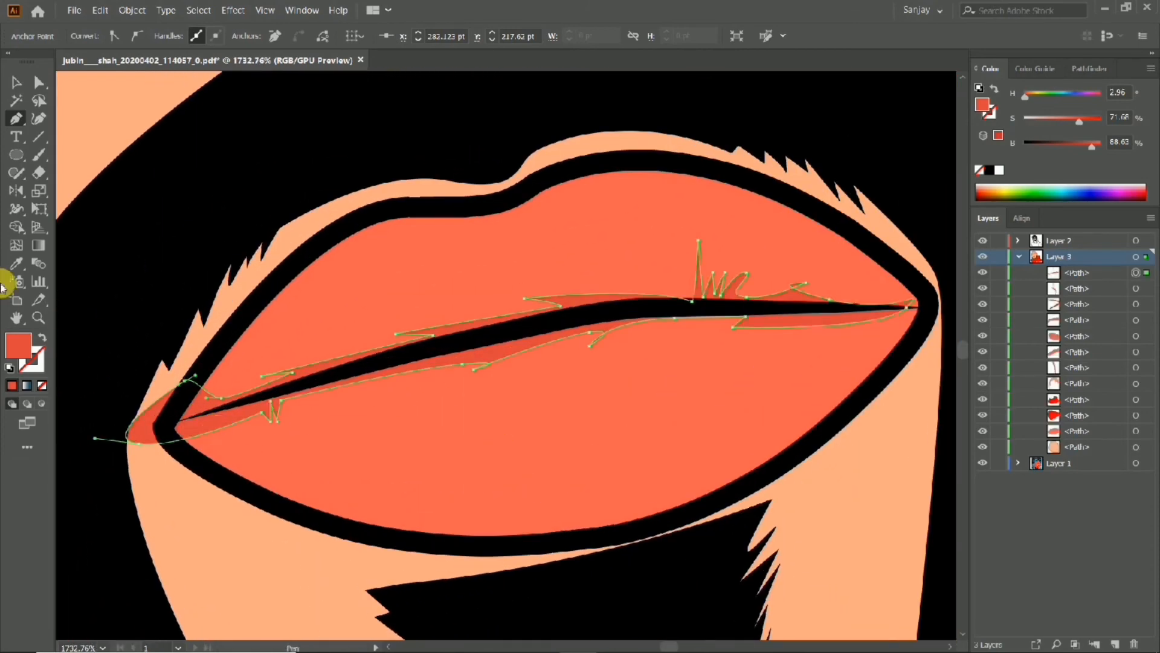
left_click_drag(659, 384, 518, 383)
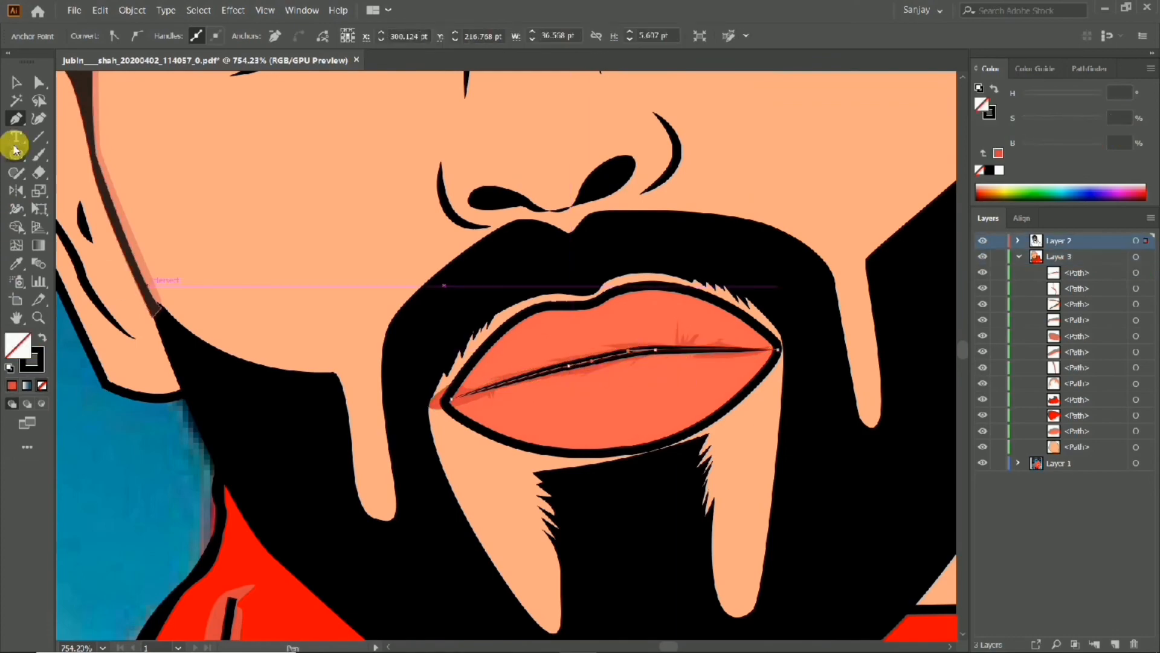
left_click(16, 82)
left_click_drag(587, 357, 593, 354)
left_click_drag(646, 380, 515, 382)
left_click_drag(714, 396, 538, 404)
left_click_drag(428, 407, 570, 407)
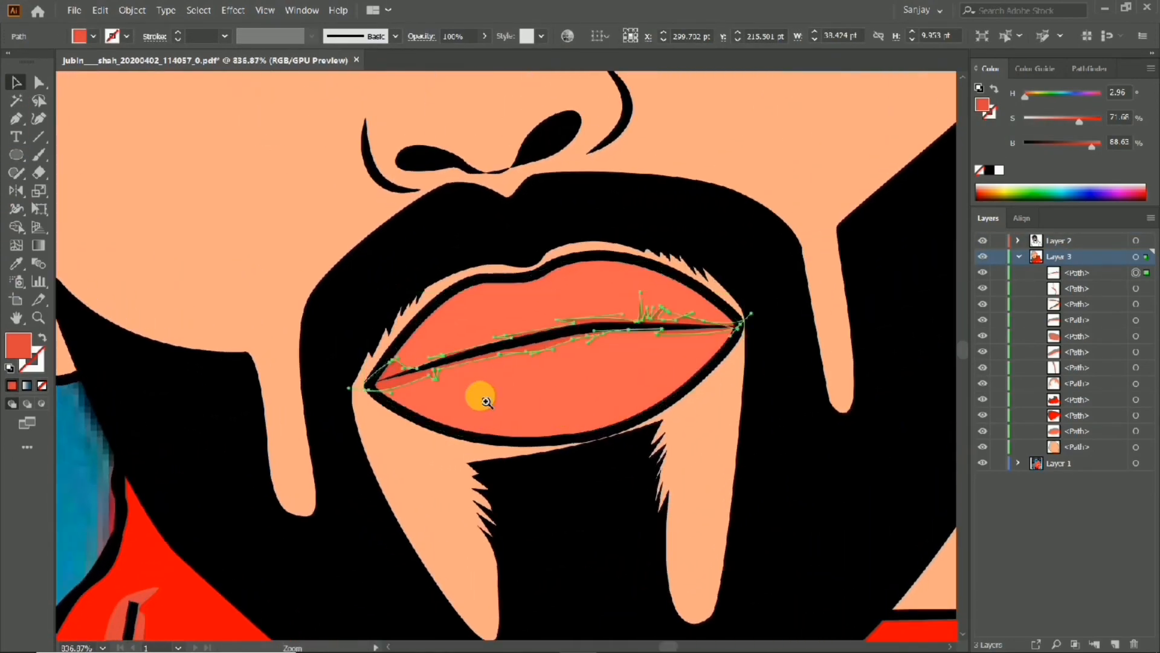
left_click_drag(483, 401, 501, 400)
left_click_drag(318, 301, 95, 309)
left_click(95, 310)
Sample the lip colour again and lighten the fill to pink FC9890.
double_click(18, 345)
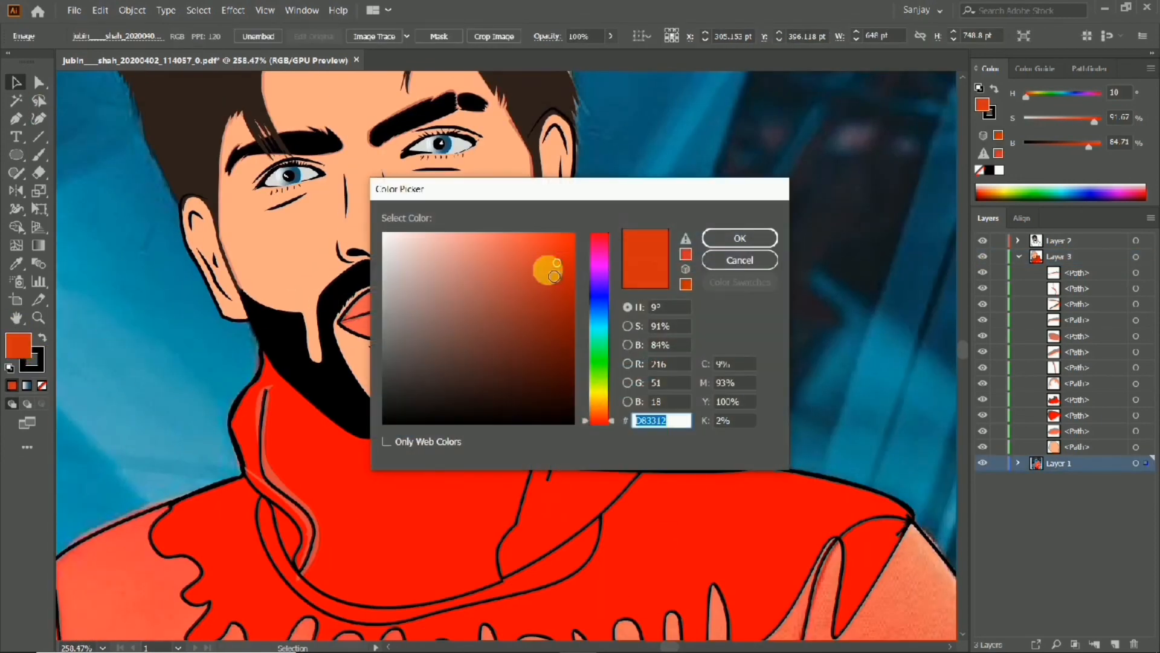
key("Escape")
left_click(17, 263)
left_click(362, 302)
double_click(18, 345)
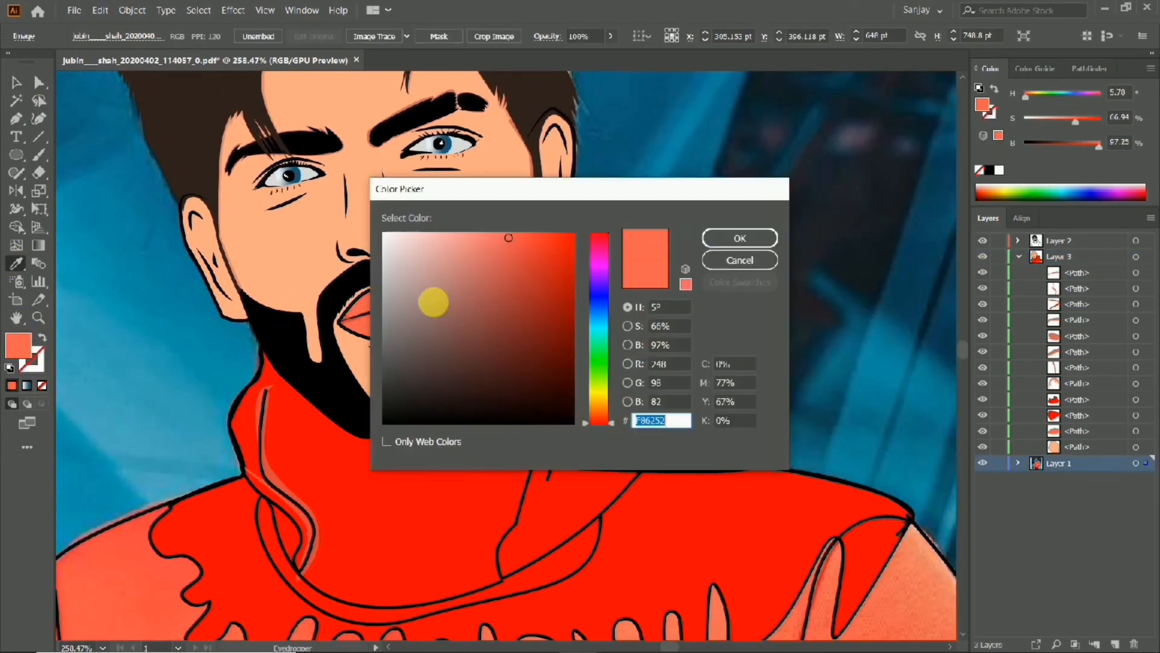
left_click(476, 241)
left_click_drag(469, 239, 465, 234)
left_click(740, 238)
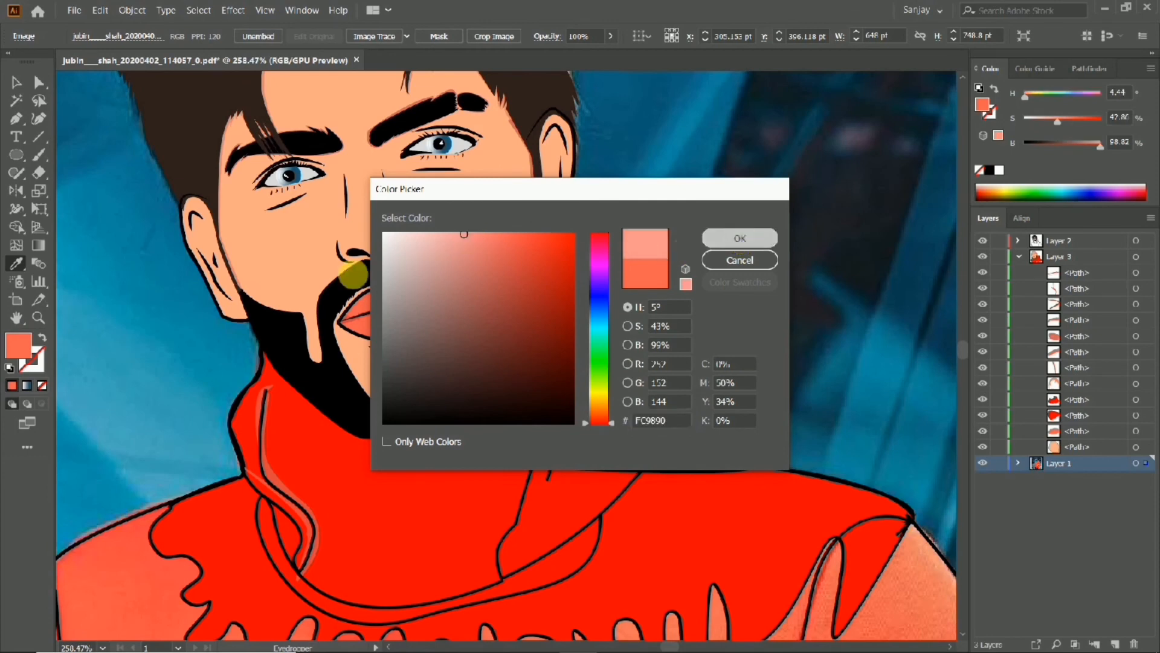
Activate Layer 3 and draw a thin vertical pink highlight sliver near the starting corner of the lower lip.
left_click_drag(343, 281, 482, 278)
left_click(1058, 257)
left_click_drag(412, 282, 444, 282)
left_click(16, 118)
left_click_drag(296, 272, 332, 275)
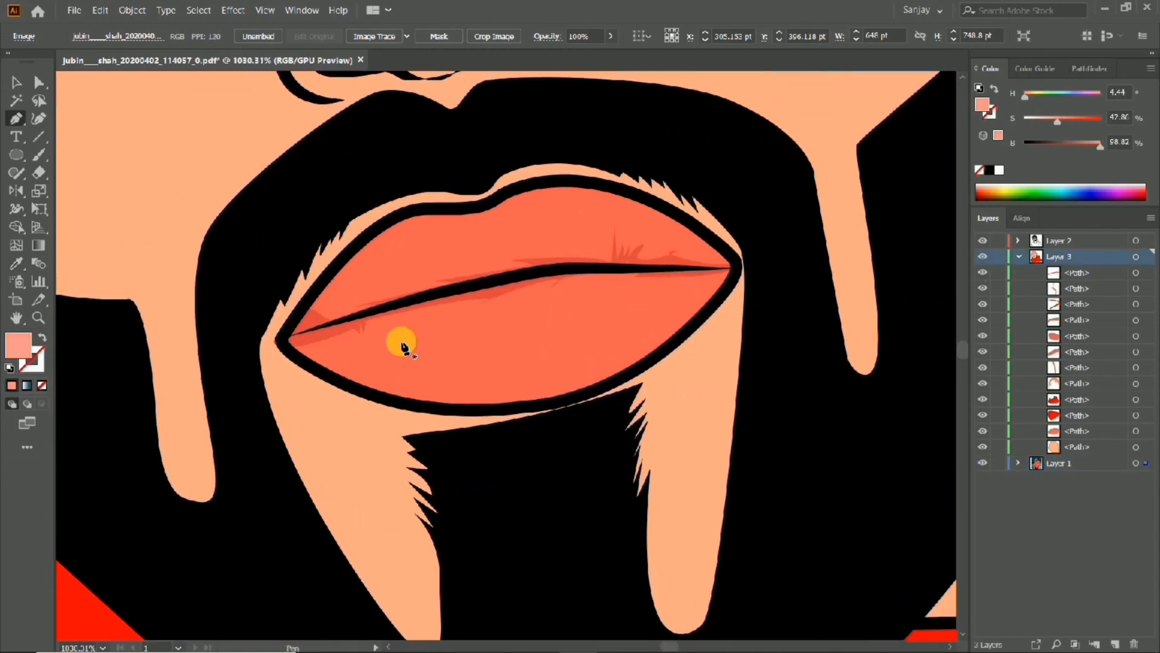
left_click(377, 370)
left_click(373, 339)
scroll(394, 328, "down", 2)
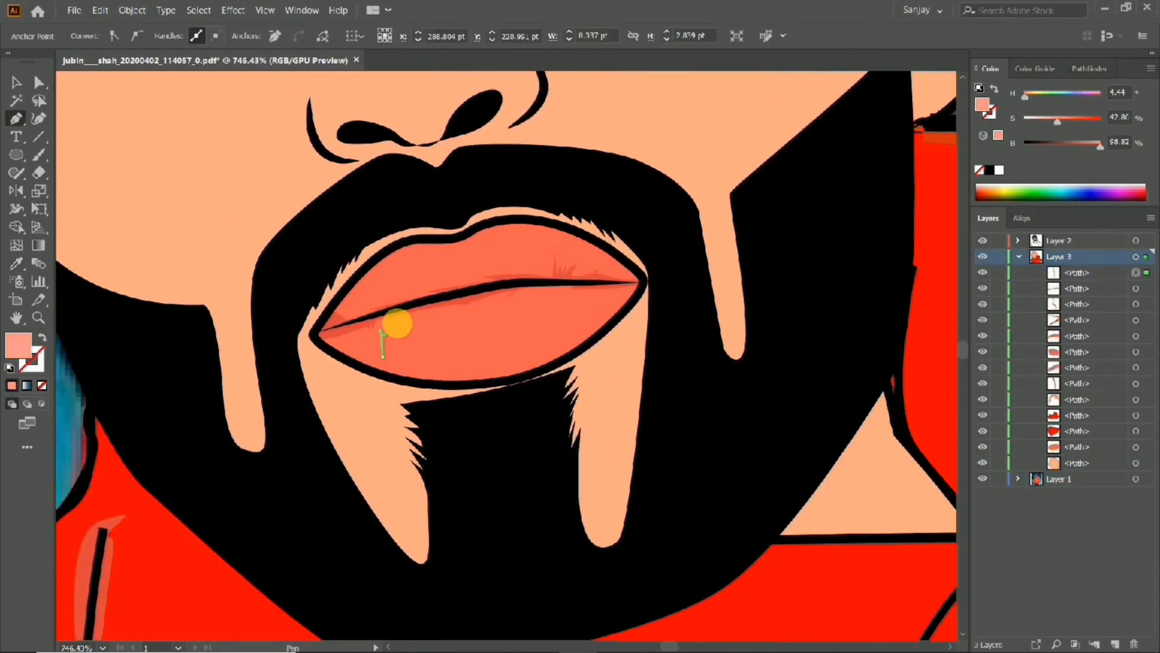
Draw three more thin vertical highlight slivers beside the first one on the lower lip.
left_click(411, 377)
left_click(405, 325)
left_click(423, 378)
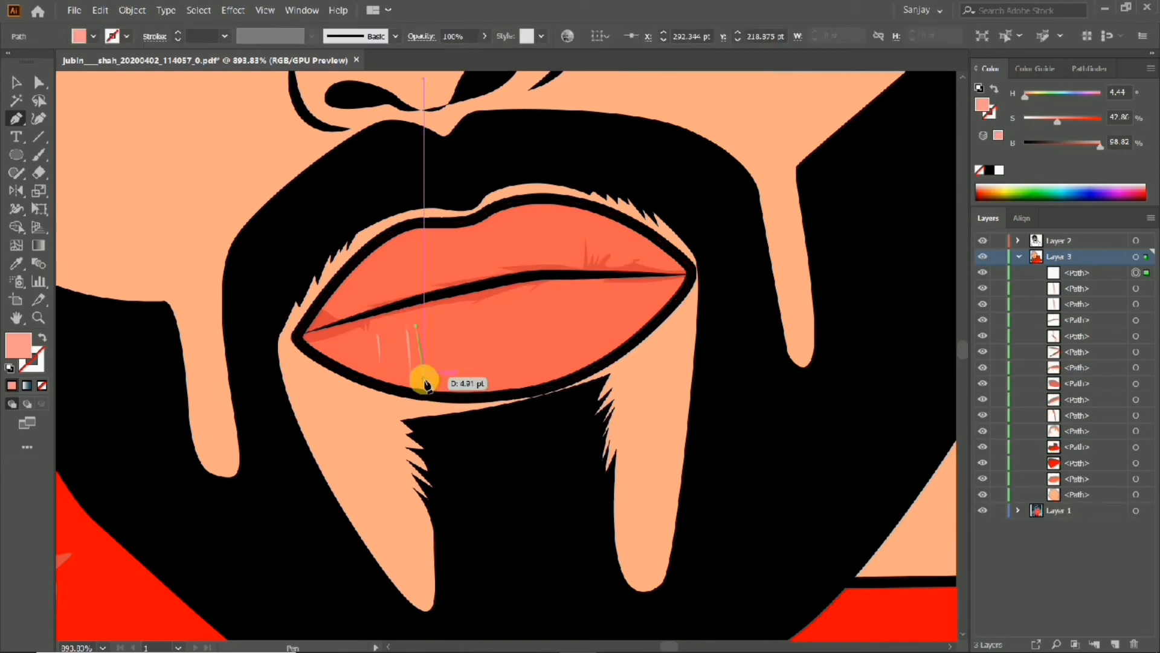
left_click(409, 325)
left_click(442, 367)
left_click(439, 320)
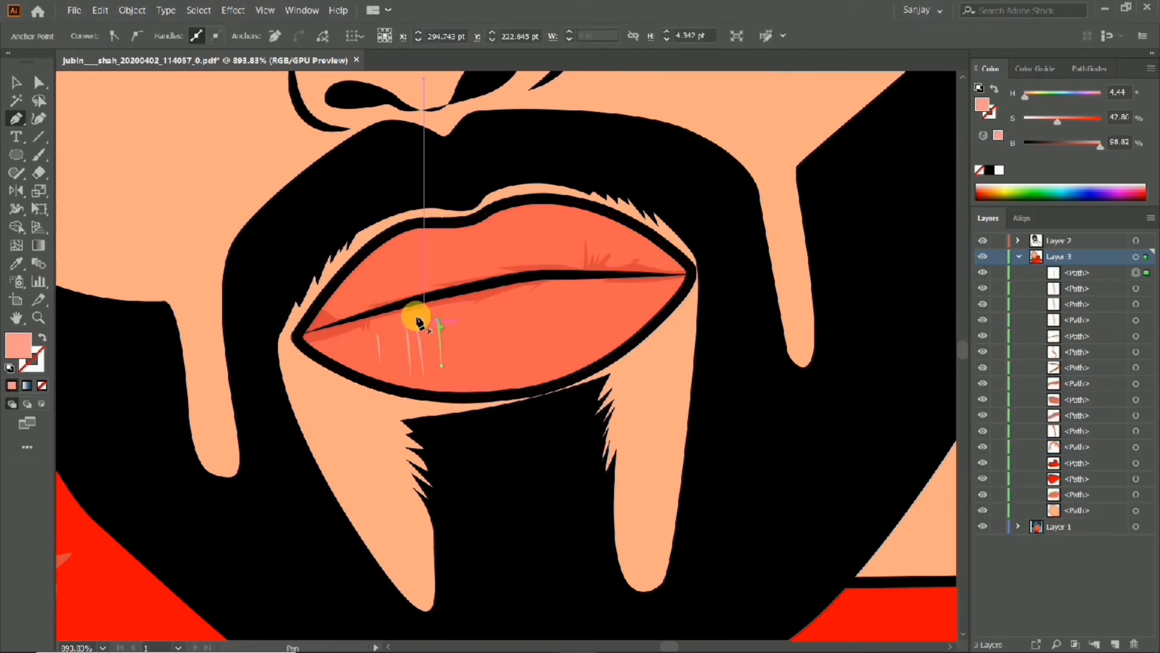
Add short highlight slivers across the near half of the upper lip and three more along the middle of the lower lip.
mouse_move(382, 285)
left_mouse_down()
mouse_move(383, 298)
mouse_move(380, 275)
mouse_move(476, 248)
mouse_move(455, 260)
left_mouse_up()
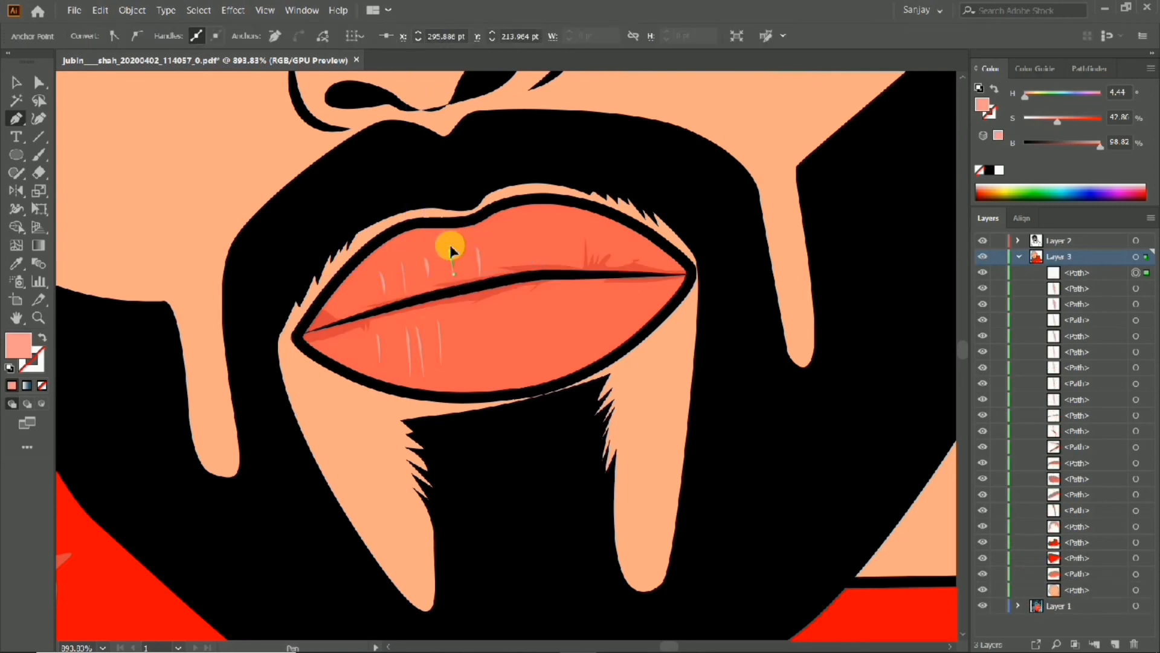
mouse_move(464, 327)
left_mouse_down()
mouse_move(471, 305)
mouse_move(506, 319)
left_mouse_up()
left_click(484, 314)
left_click(489, 360)
left_click(509, 327)
left_click(514, 371)
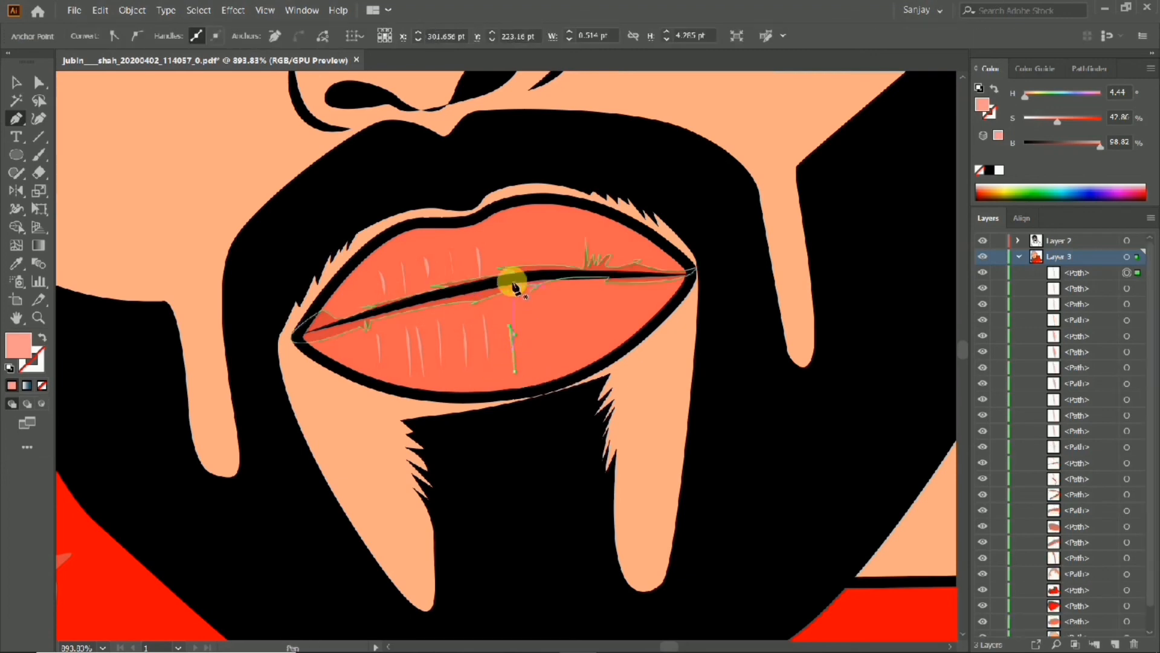
Add one short highlight sliver at the upper lip's centre and several more toward the far corner of the lower lip.
left_click(510, 248)
left_click(510, 263)
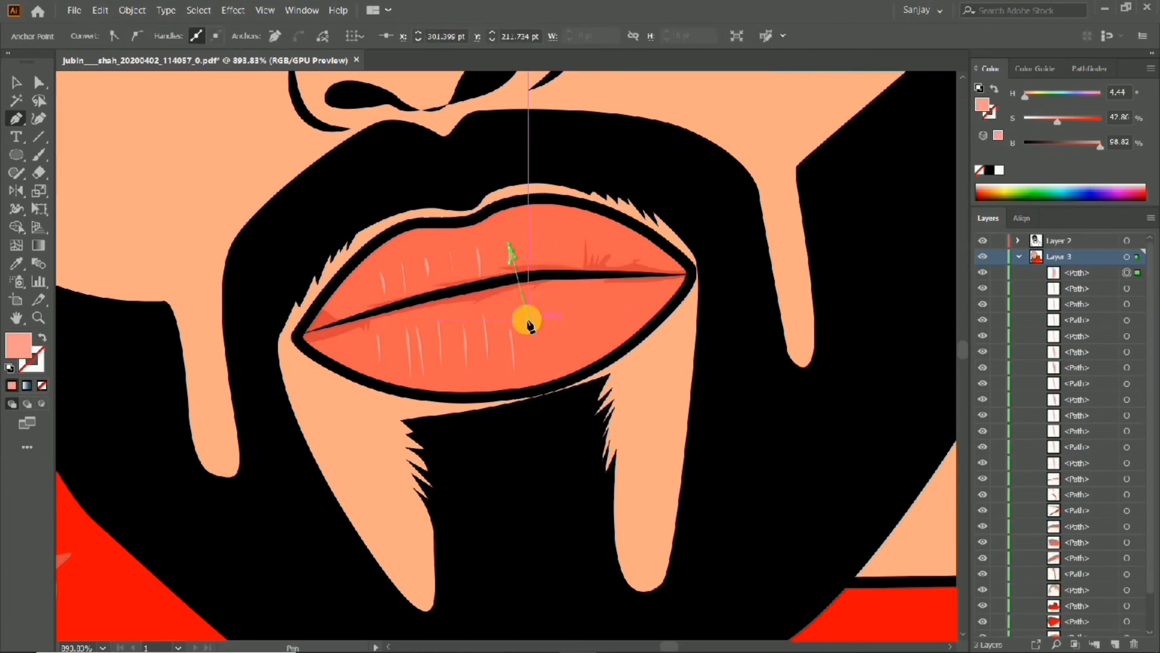
left_click(551, 304)
left_click_drag(551, 304, 550, 303)
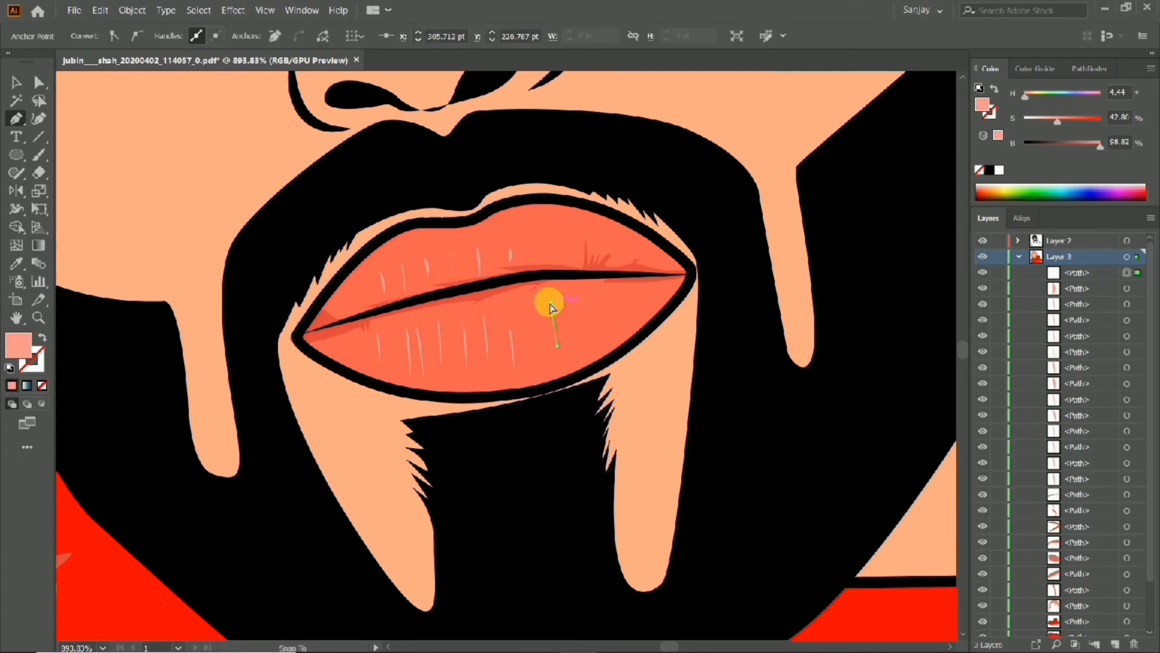
left_click(542, 337)
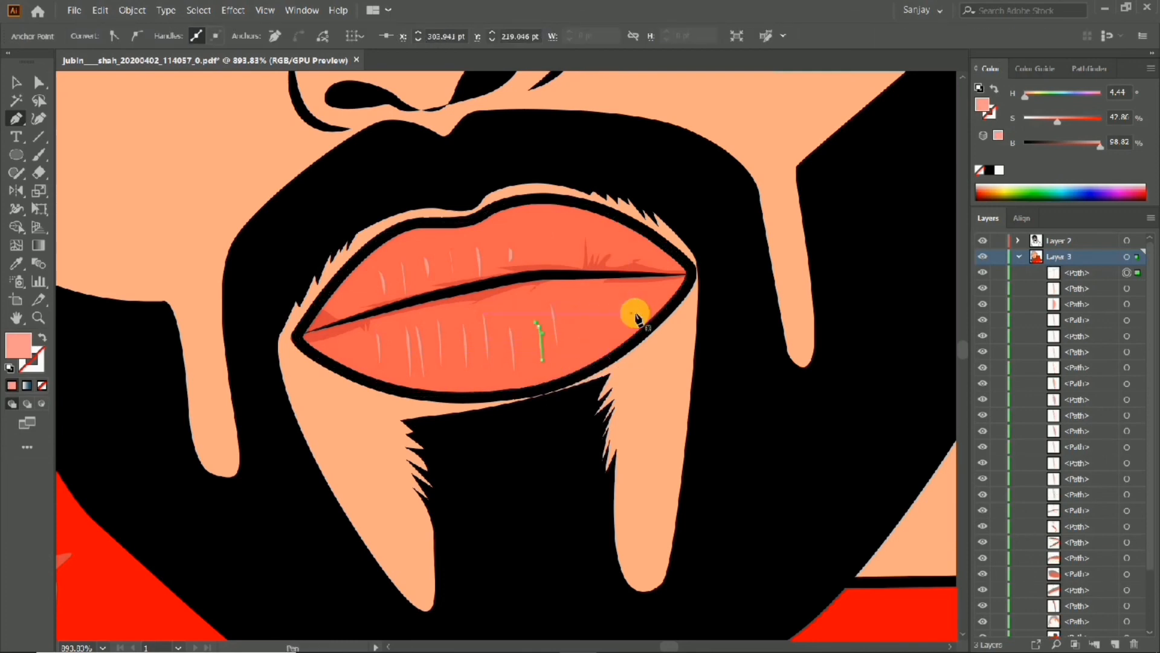
left_click(606, 313)
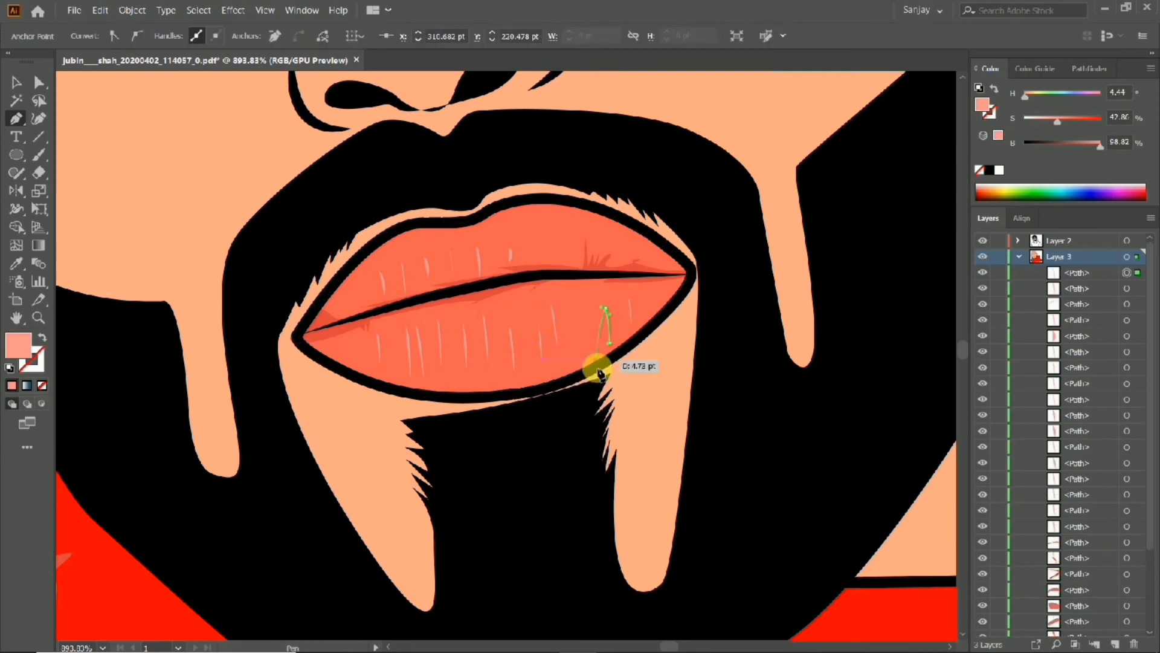
Duplicate the short lower-lip highlight sliver into the gaps on the far half of the upper lip and on the lower lip.
left_click(16, 81)
left_click(628, 313)
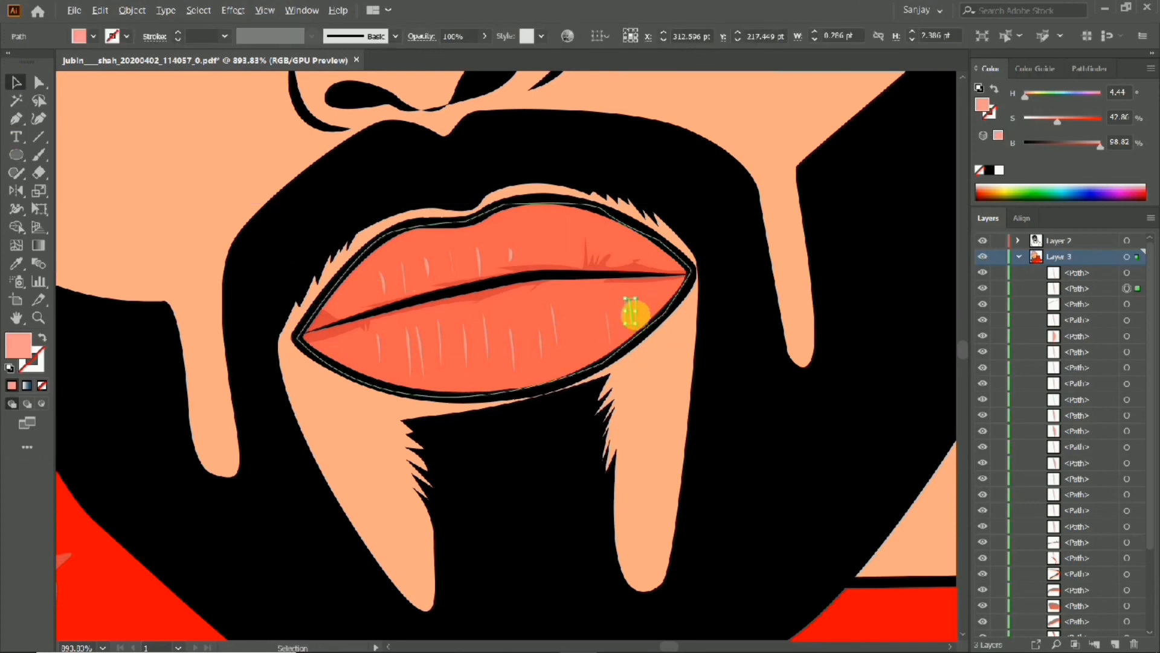
left_click_drag(631, 313, 552, 299)
key("ctrl+z")
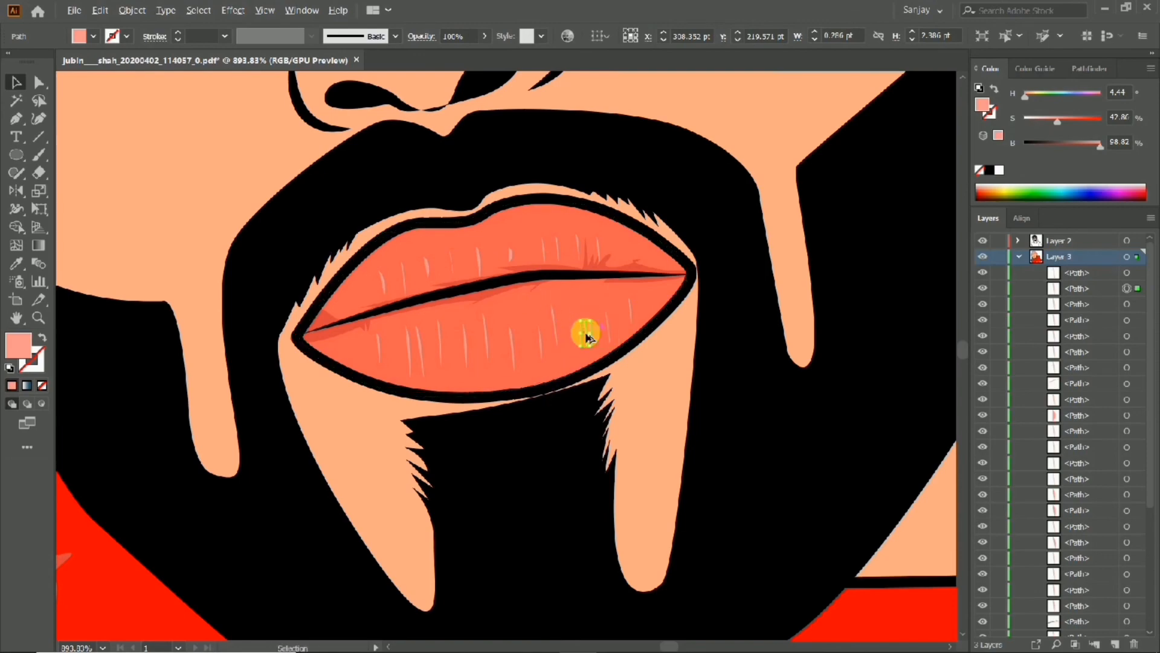
left_click_drag(584, 335, 525, 259)
Select all the thin vertical highlight slivers across the upper and lower lips, leaving the lip base shape out of the selection.
left_click_drag(548, 313, 205, 368)
left_click_drag(495, 215, 580, 266)
left_click_drag(514, 396, 653, 414)
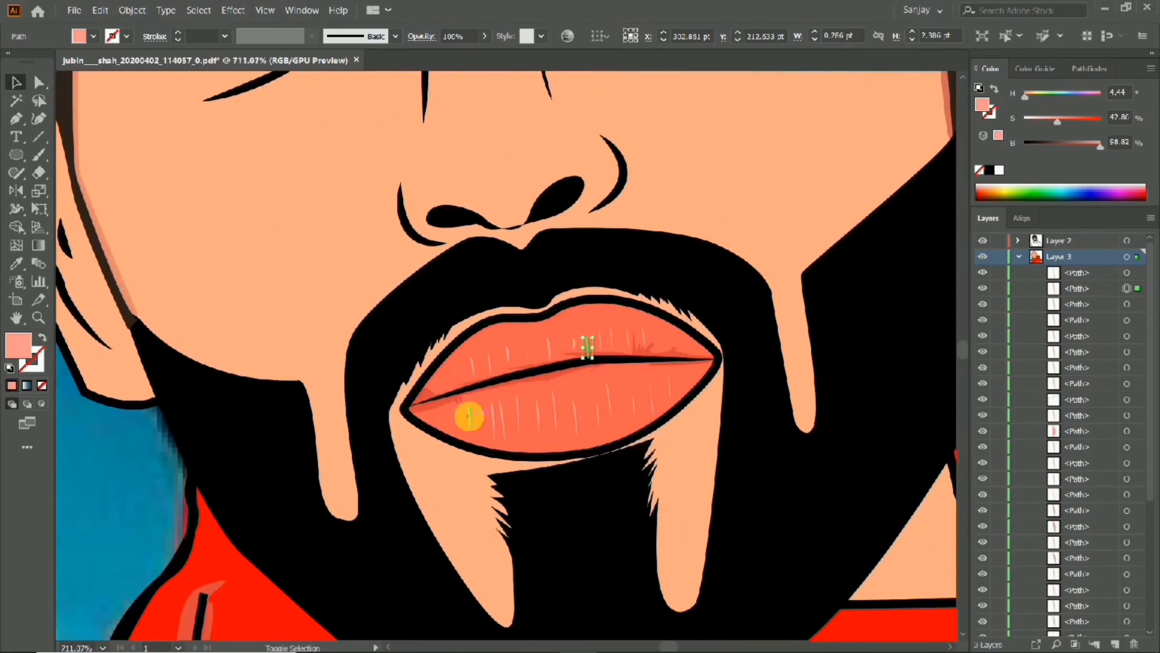
left_click_drag(470, 416, 493, 362)
left_click(574, 342, "shift")
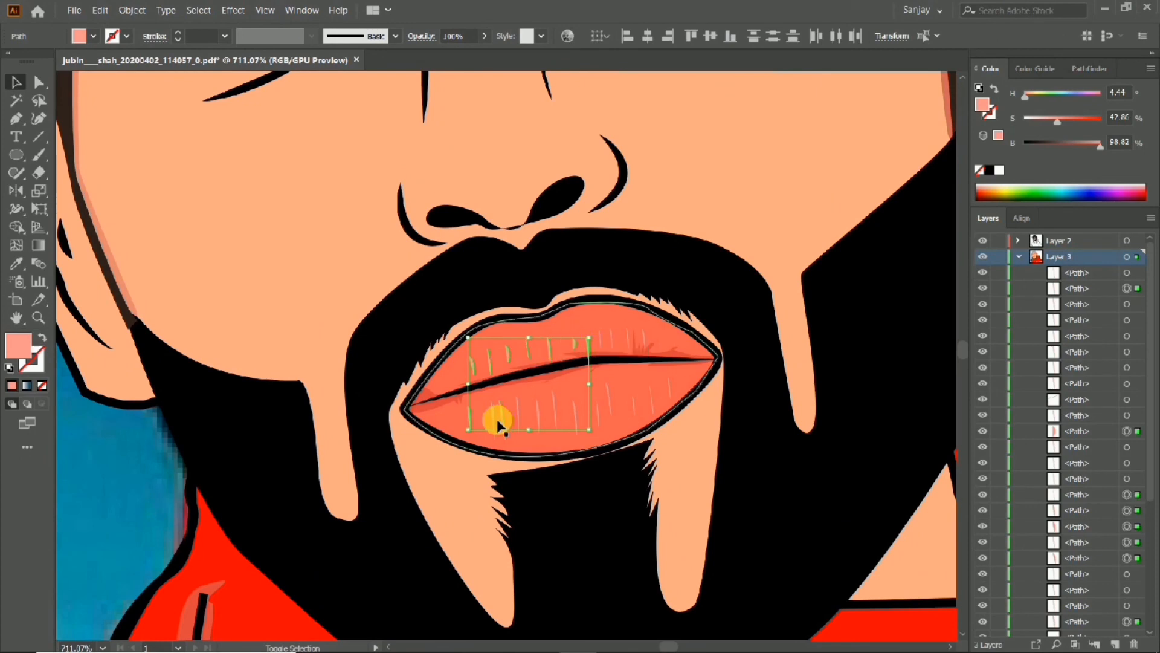
left_click(495, 420, "shift")
left_click(502, 420, "shift")
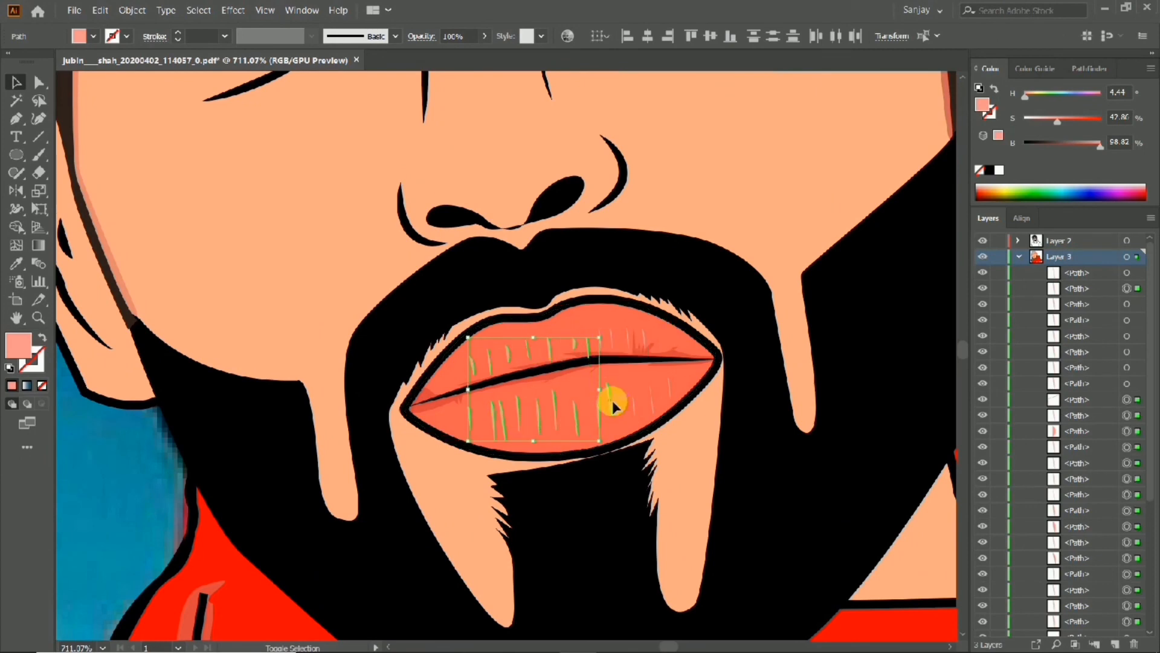
left_click(597, 343, "shift")
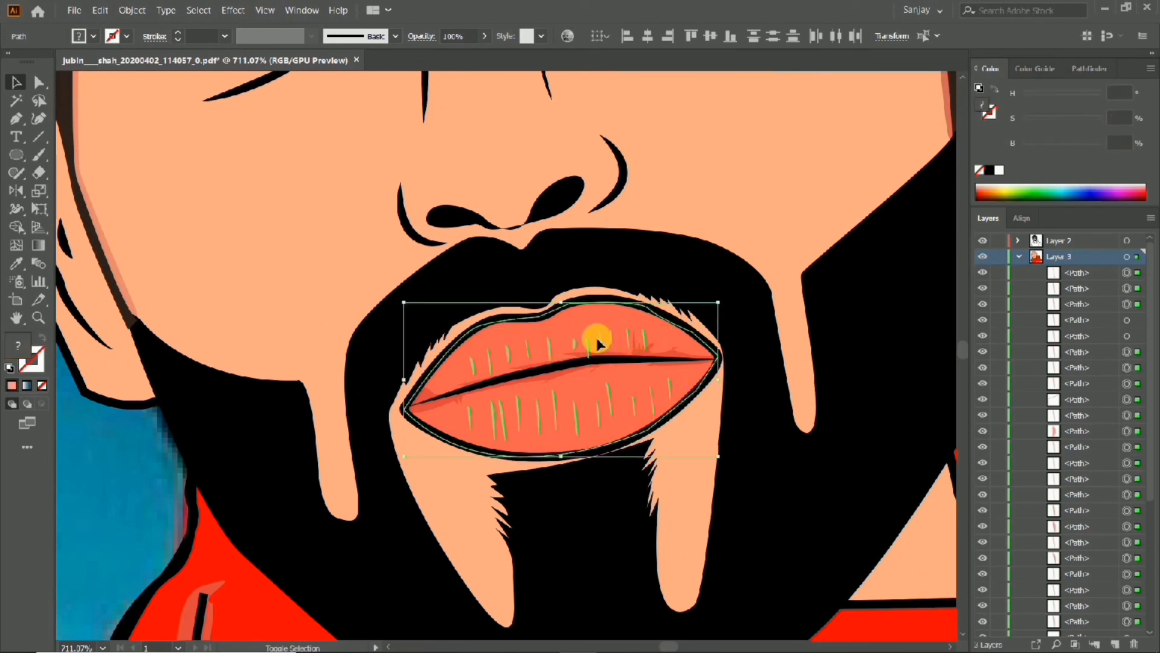
left_click(606, 339)
Recolour the selected lip slivers dark red, about 3° hue, 80% saturation and 75% brightness, and deselect them.
scroll(580, 389, "down", 2)
double_click(24, 347)
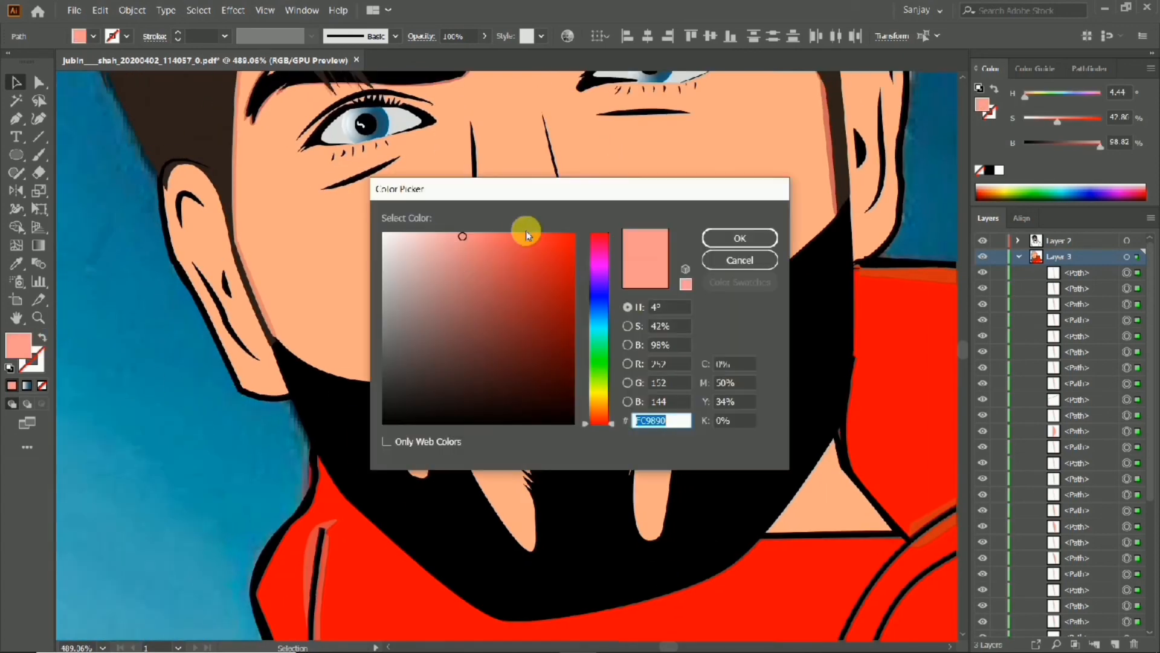
left_click_drag(641, 177, 1033, 65)
left_click(896, 174)
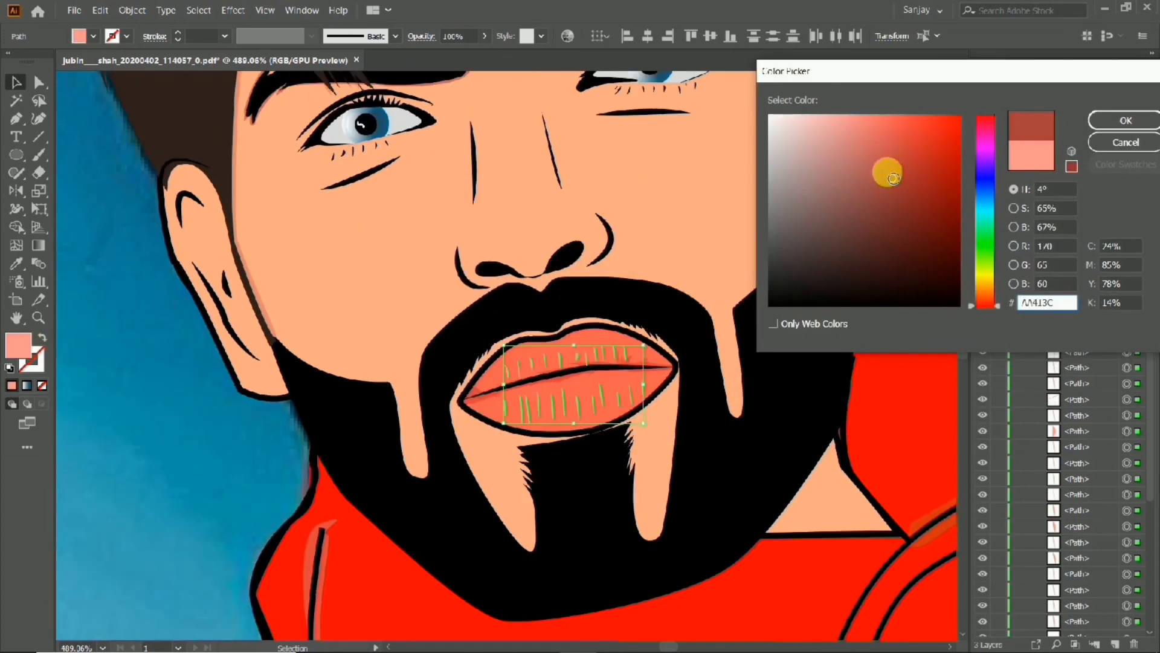
left_click_drag(919, 142, 923, 162)
left_click(1124, 122)
left_click(22, 79)
left_click(99, 133)
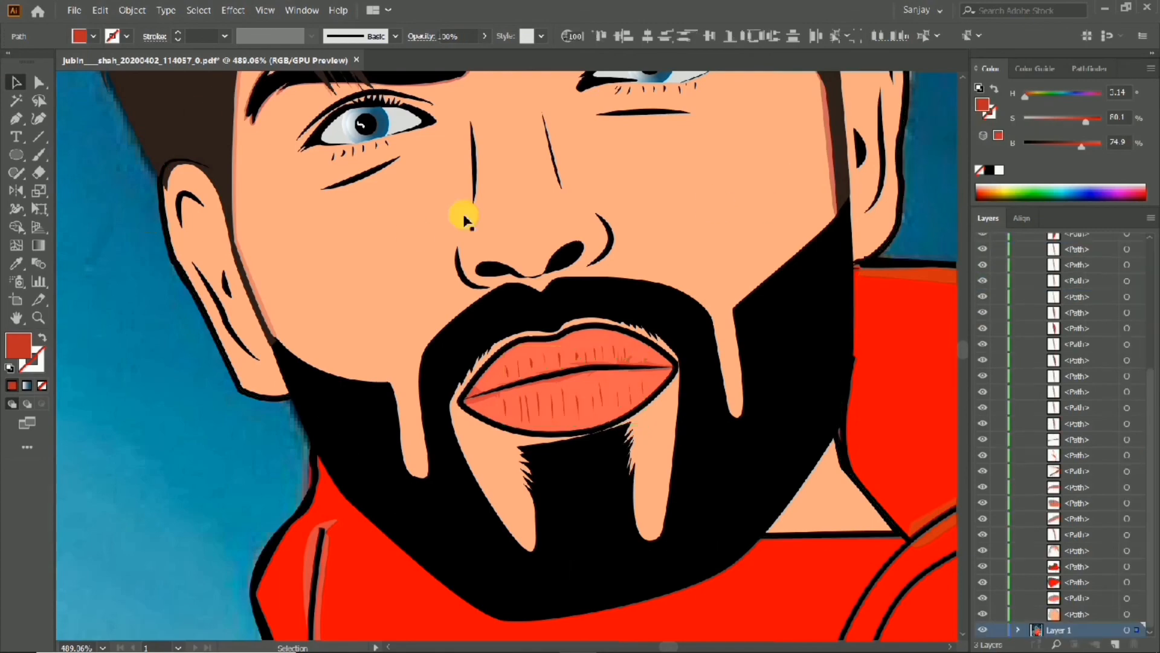
Collapse the contents of Layer 3 and toggle Layer 1's visibility off and back on to check the colouring.
scroll(468, 224, "down", 3)
left_click_drag(601, 190, 588, 261)
scroll(530, 414, "up", 3)
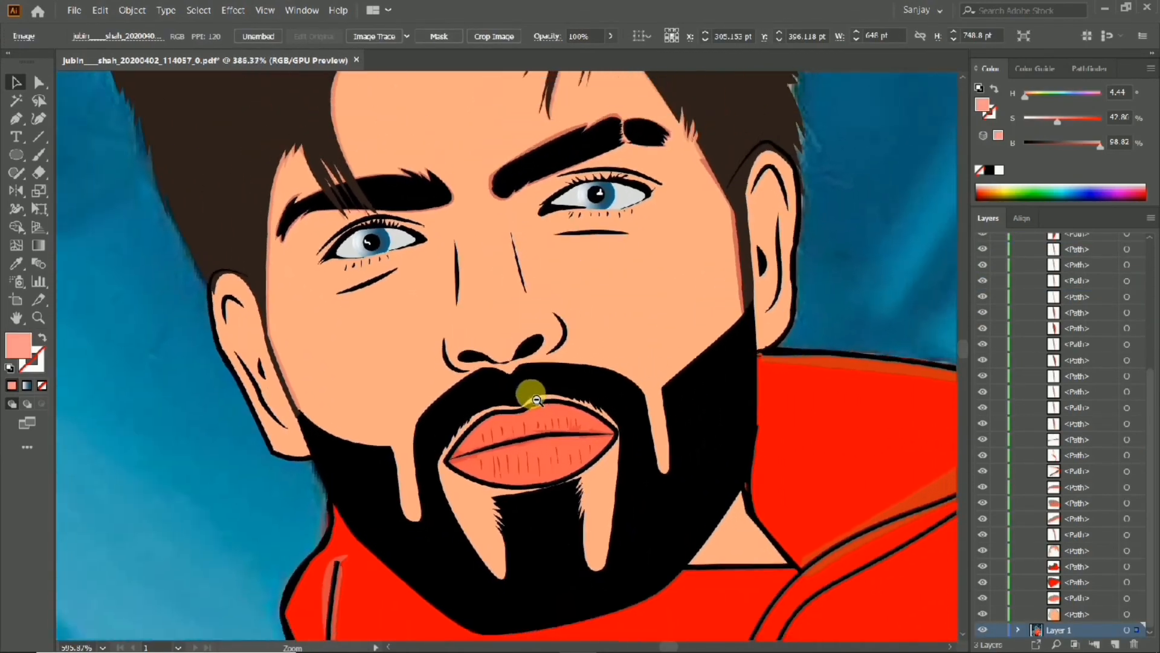
left_click_drag(537, 400, 497, 402)
left_click_drag(1150, 381, 1150, 245)
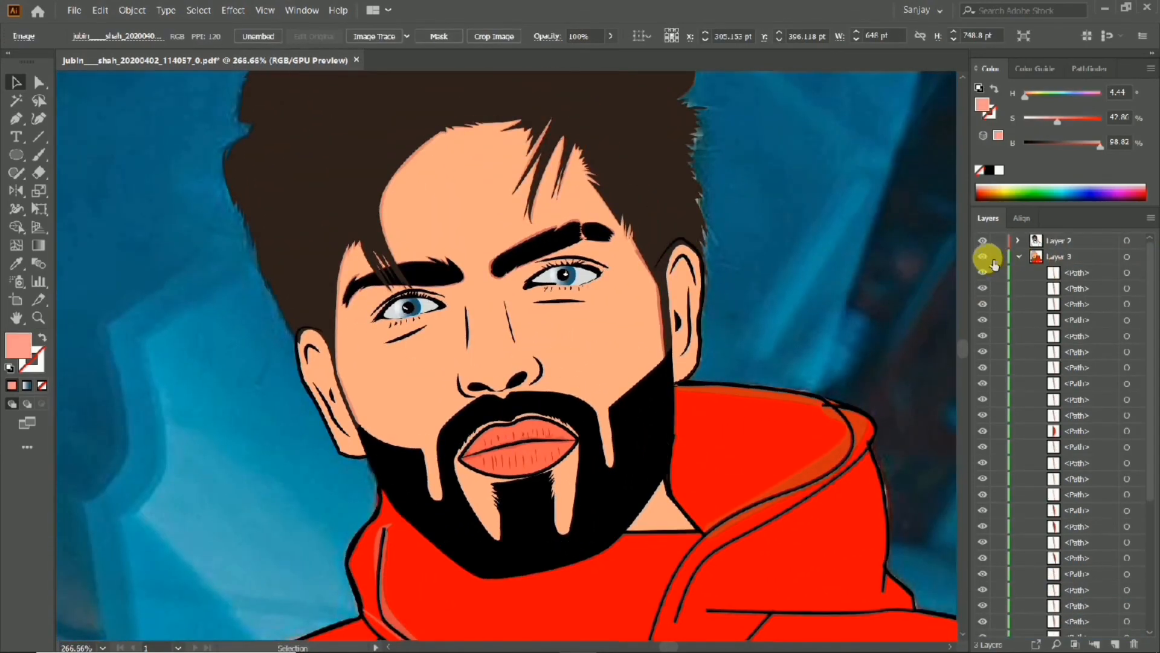
left_click(1017, 257)
left_click_drag(639, 393, 593, 419)
left_click(983, 273)
left_click(983, 274)
Set the fill to a pale pink of about 23% saturation and 99% brightness, and make Layer 3 active.
left_click_drag(646, 322, 746, 339)
double_click(20, 345)
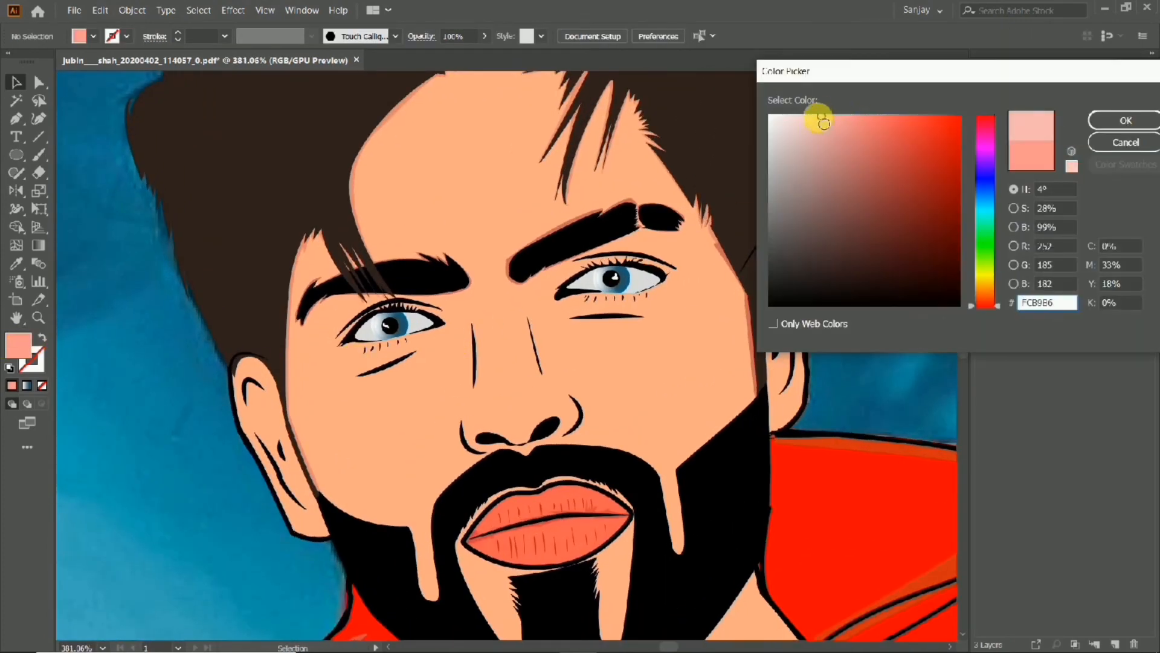
left_click(1126, 121)
left_click(1047, 260)
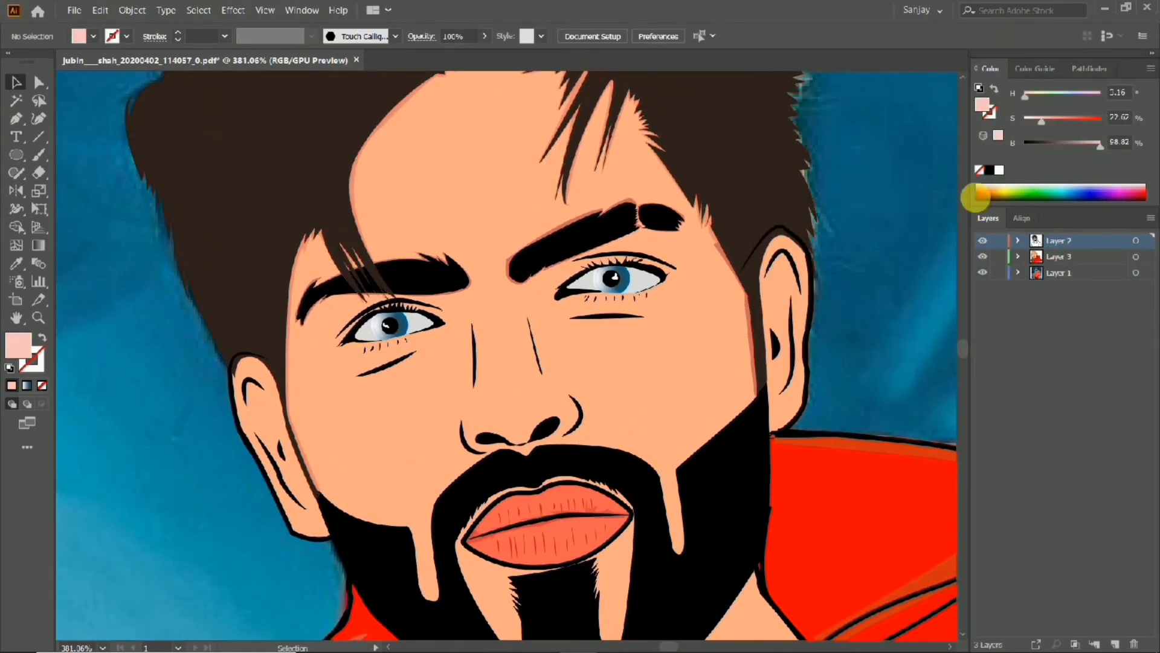
Draw a thin pale pink highlight down the nose bridge and a curved one on the forehead just below the hairline.
left_click_drag(506, 351, 517, 404)
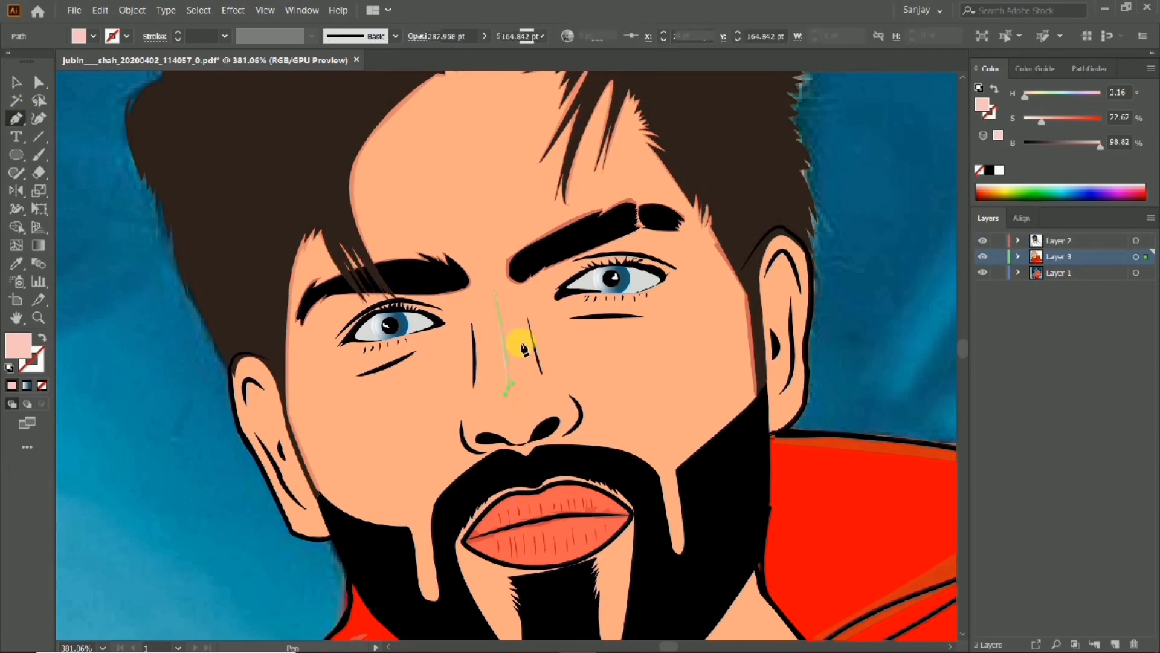
left_click(495, 294)
scroll(473, 265, "down", 3)
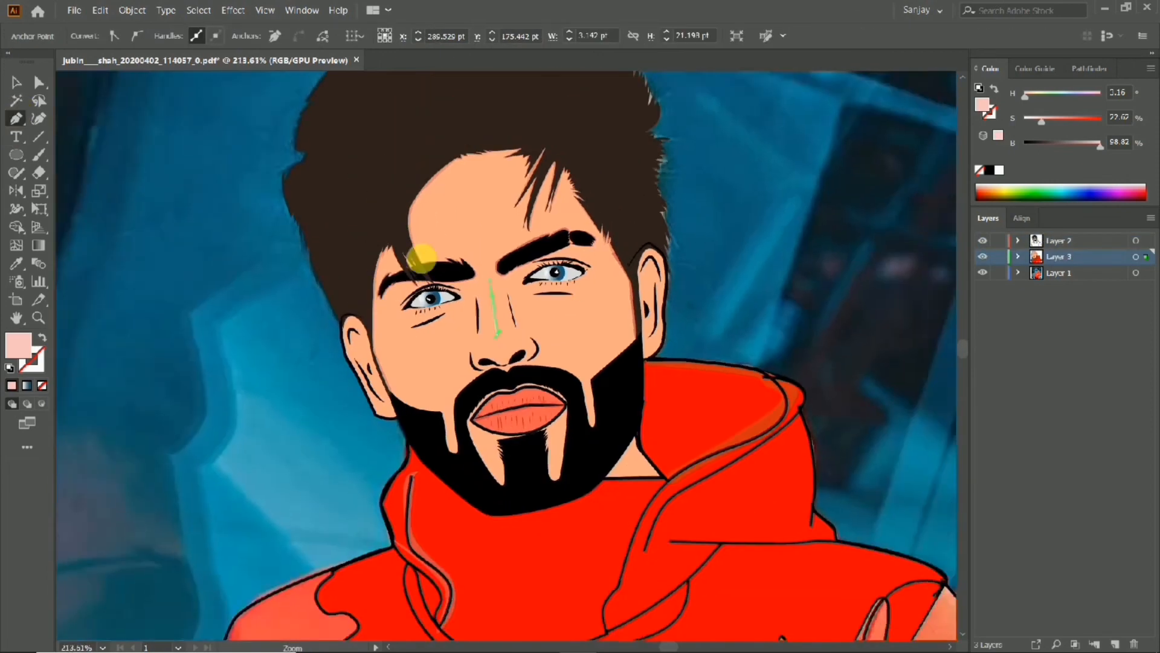
scroll(434, 242, "up", 2)
left_click_drag(484, 131, 529, 125)
left_click_drag(427, 177, 420, 186)
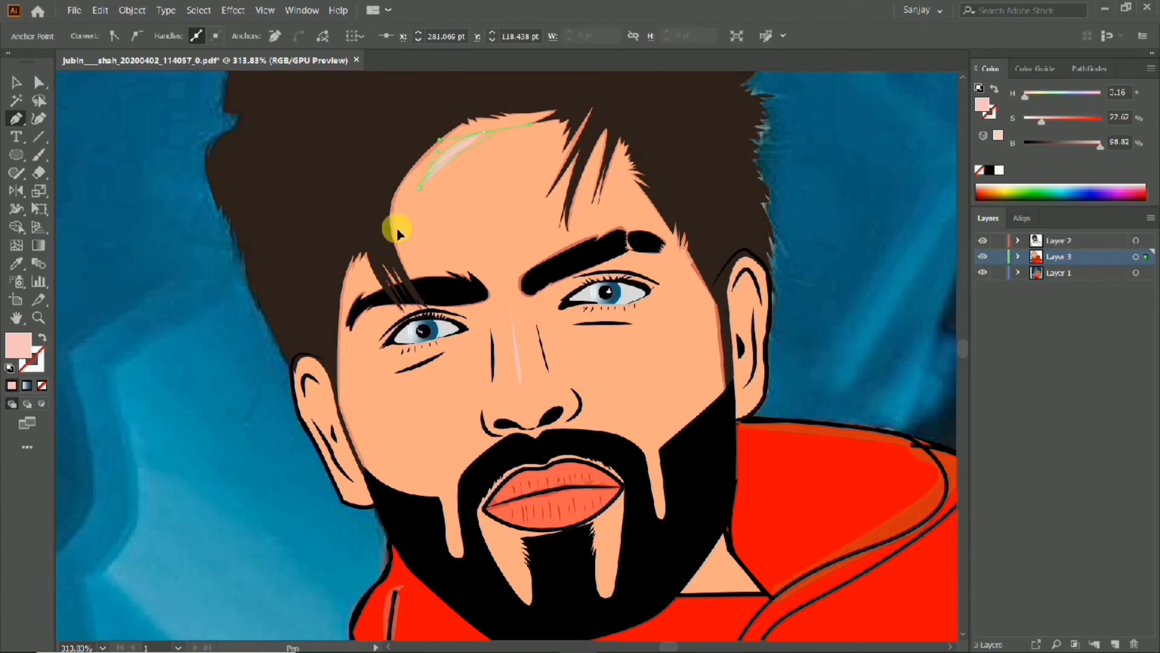
Draw a thin diagonal pale pink highlight on the right cheek along the upper edge of the beard.
scroll(475, 210, "down", 2)
left_click(652, 336)
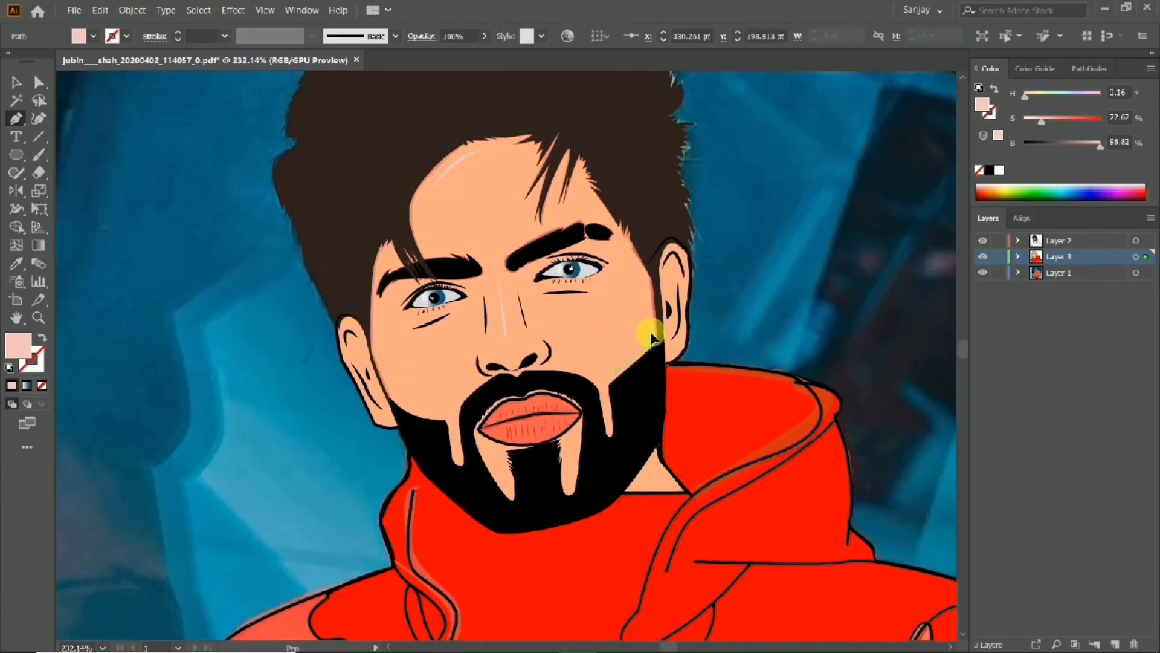
left_click(614, 373)
scroll(595, 381, "up", 1)
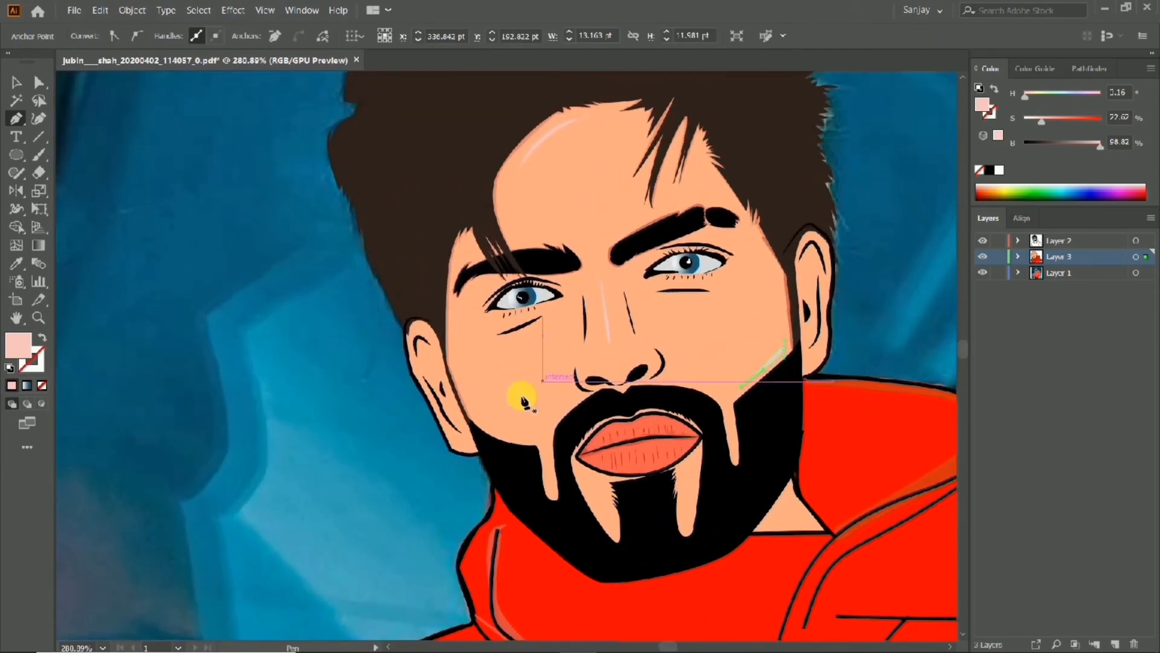
Draw a thin curved pale pink highlight beneath the outer half of the left eyebrow.
left_click(462, 297)
left_click_drag(487, 278, 622, 292)
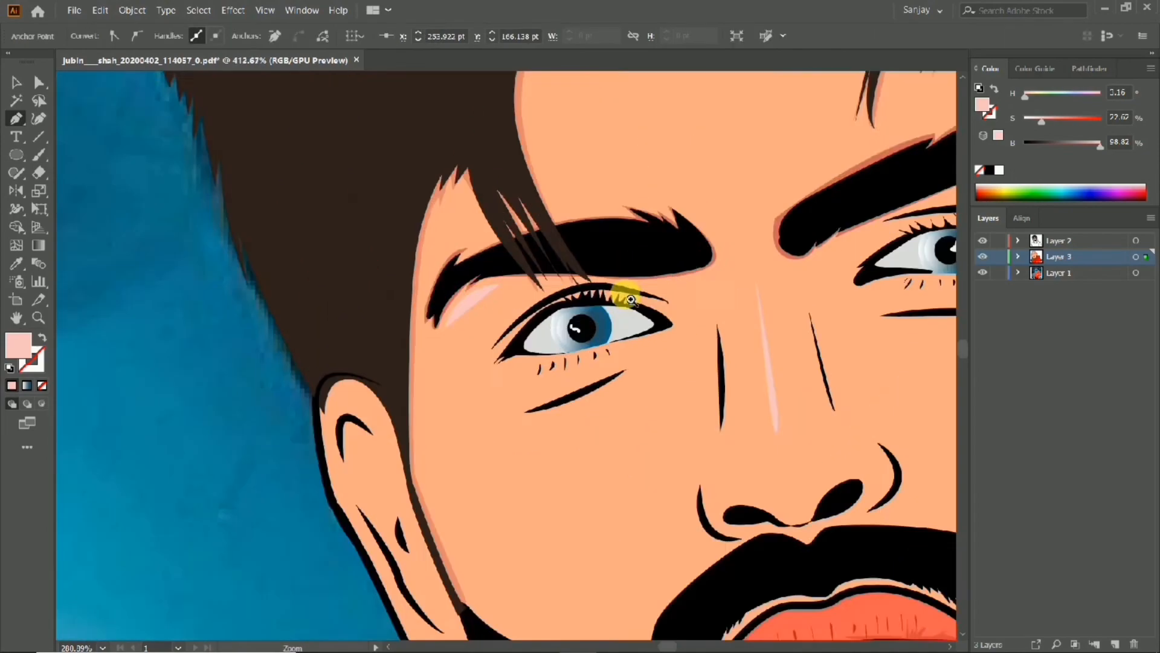
left_click(443, 331)
scroll(502, 363, "down", 4)
scroll(663, 370, "up", 2)
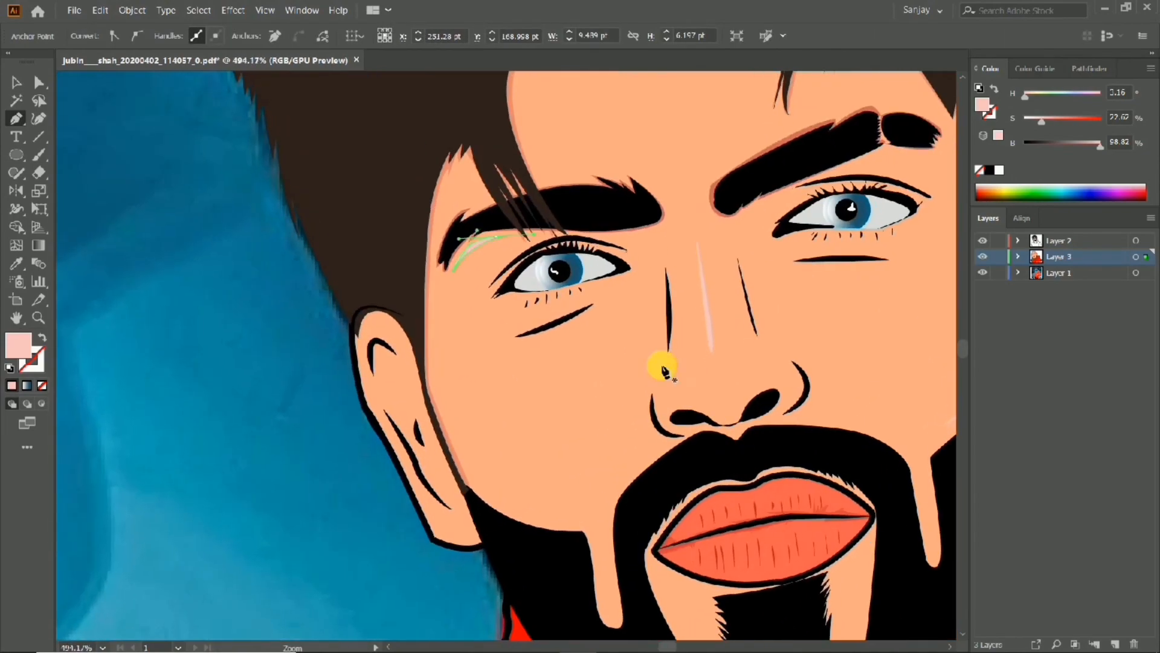
Draw a thin diagonal pale pink highlight across the left cheek beside the nose.
left_click(609, 361)
left_click_drag(547, 436, 527, 451)
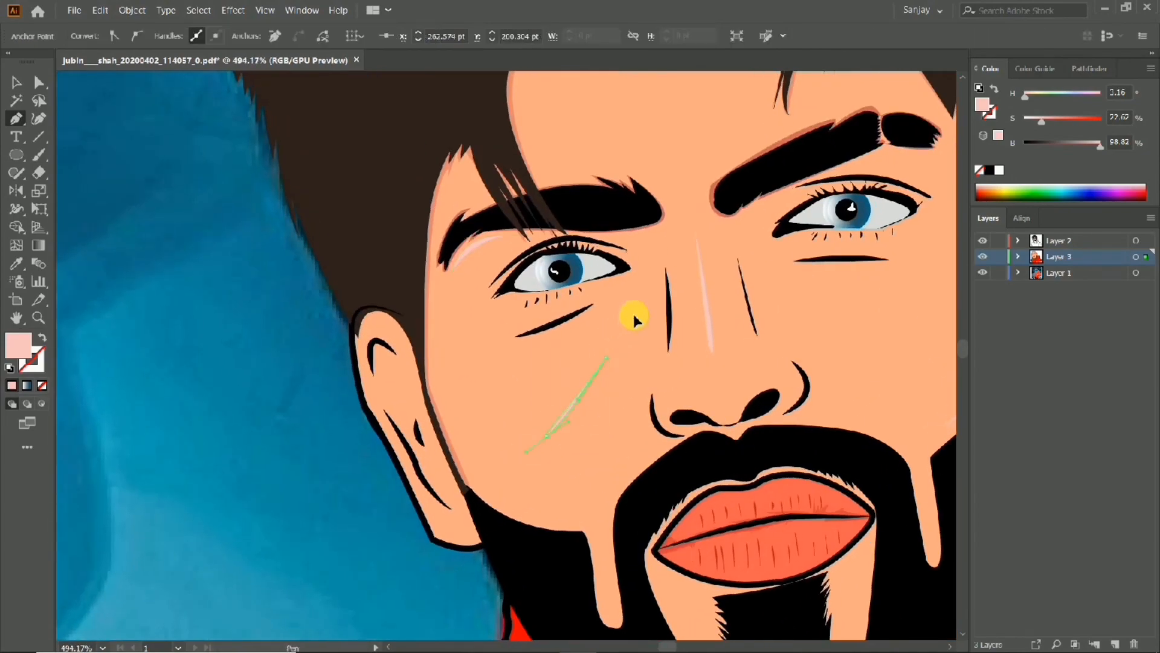
scroll(633, 320, "down", 4)
scroll(934, 400, "up", 2)
Draw a small pale pink highlight on the exposed neck skin between the beard and the hoodie collar.
left_click(770, 482)
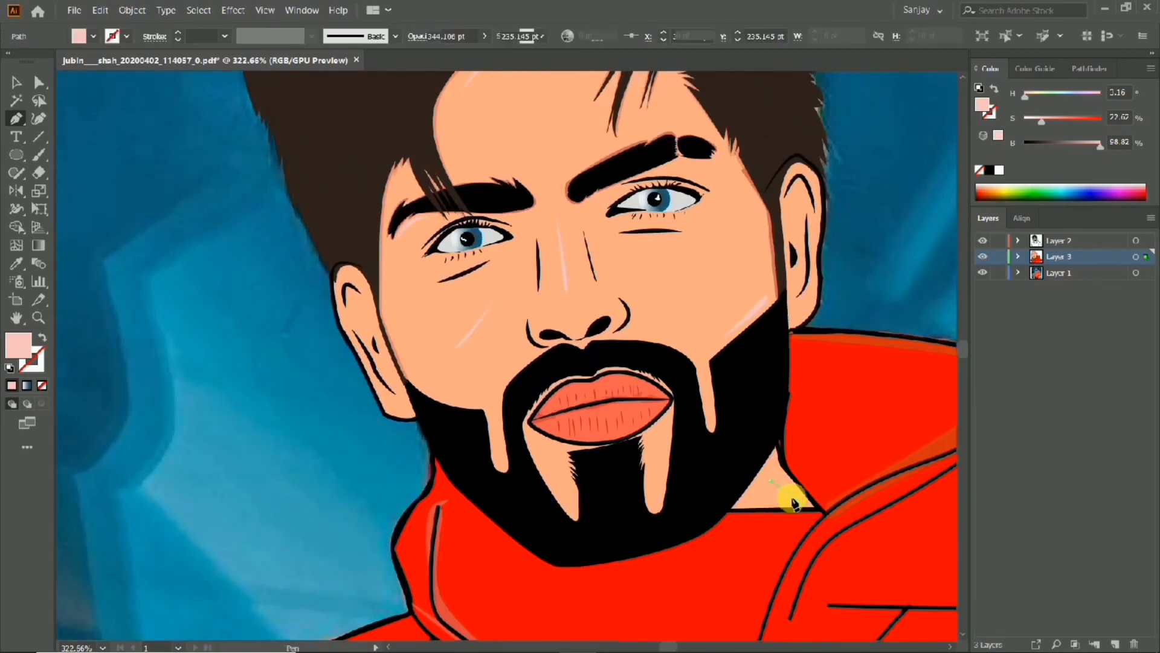
mouse_move(799, 501)
left_mouse_down()
mouse_move(799, 433)
mouse_move(615, 315)
left_mouse_up()
left_click(770, 481)
scroll(774, 453, "down", 4)
scroll(749, 463, "up", 3)
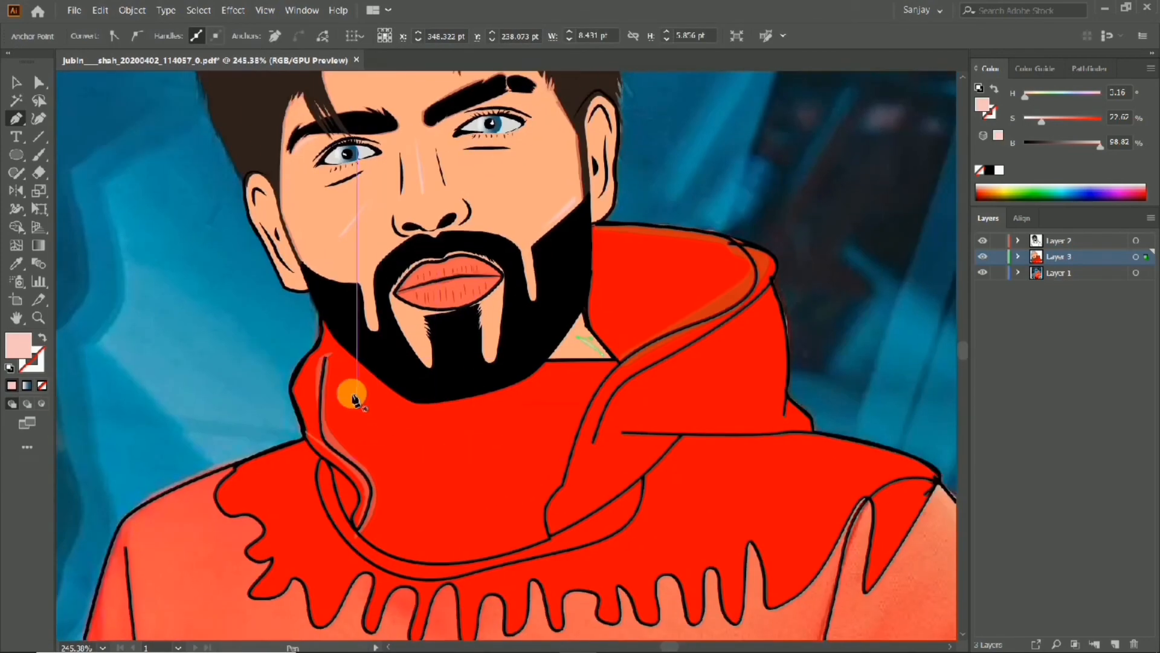
Draw a narrow curved pale pink highlight on the hoodie collar beside its left fold line.
left_click(345, 387)
left_click_drag(362, 458, 380, 474)
left_click(345, 388)
left_click_drag(362, 348, 266, 339)
left_click_drag(350, 408, 471, 411)
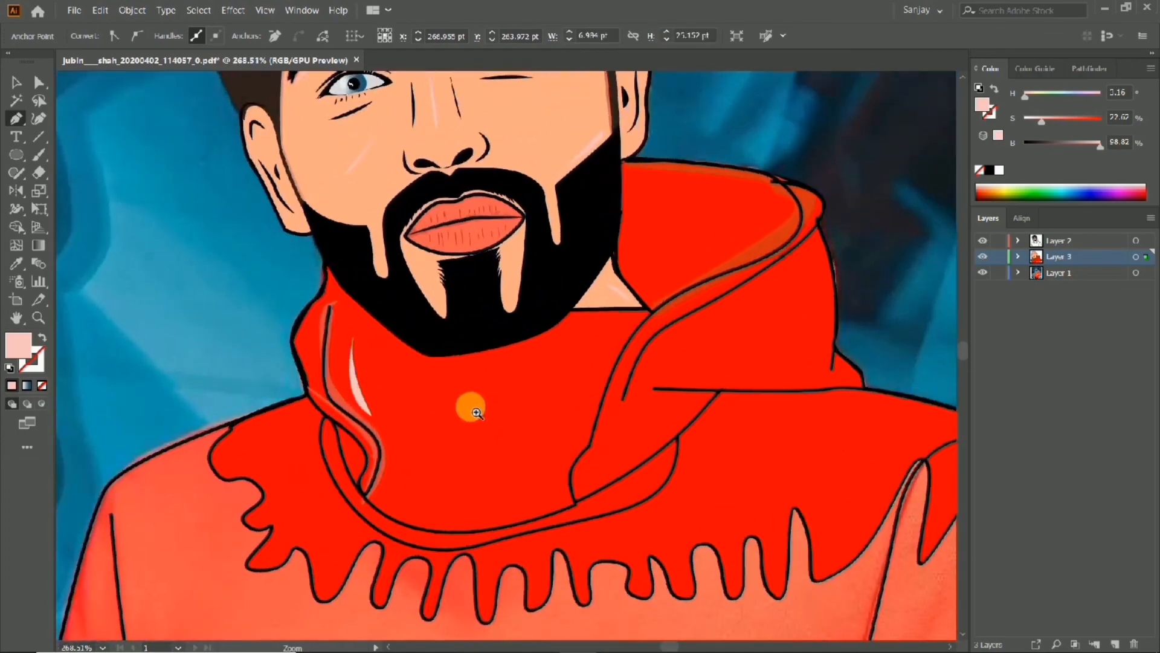
Draw a curved pale pink crescent highlight inside the hood to the right of the neck, following the hood's rim.
left_click(659, 181)
left_click_drag(766, 215, 735, 256)
left_click(675, 280)
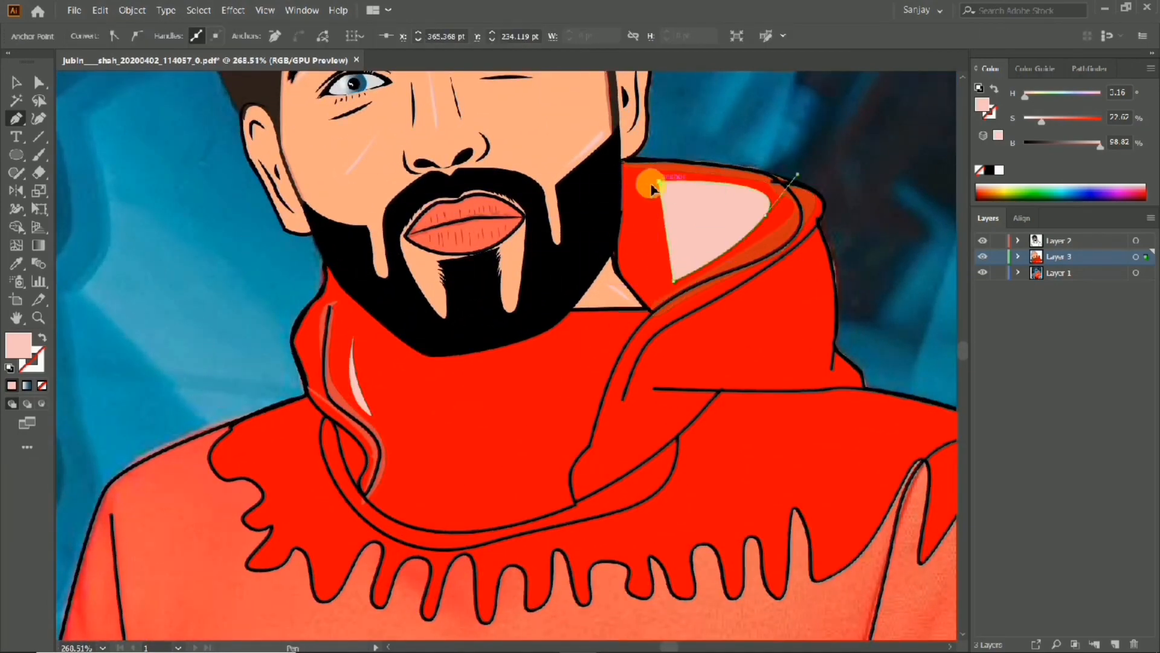
left_click_drag(659, 181, 453, 184)
left_click_drag(725, 282, 574, 329)
Draw a long tapering pale pink highlight down the right front edge of the hoodie collar.
left_click_drag(595, 336, 747, 318)
left_click(770, 266)
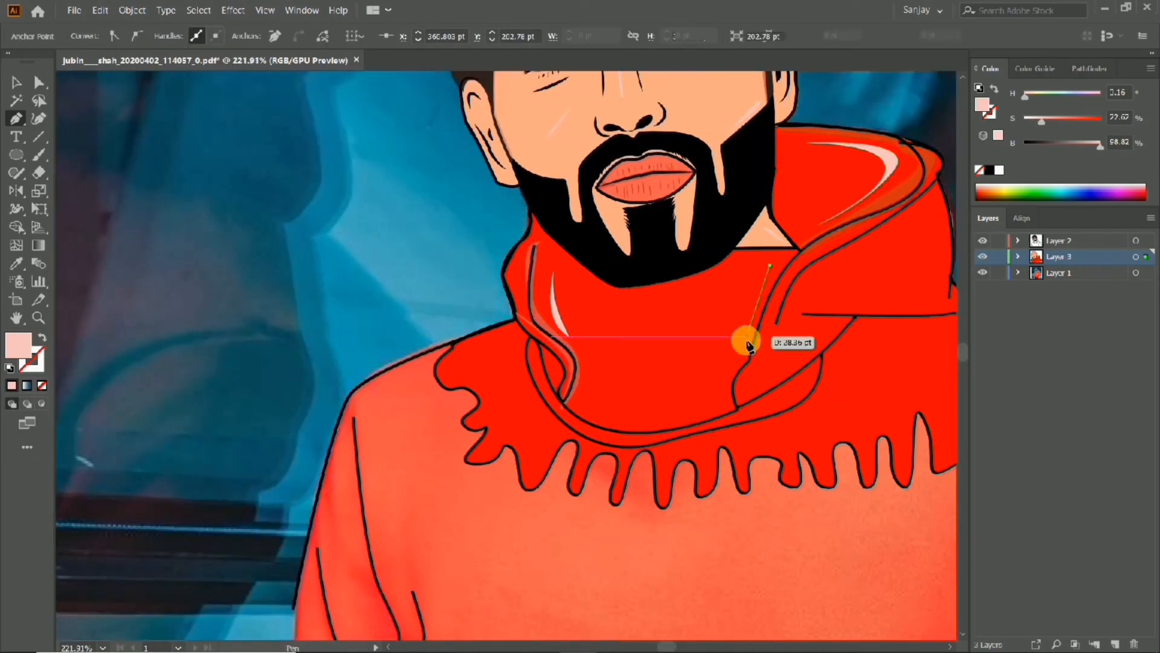
left_click_drag(738, 361, 728, 412)
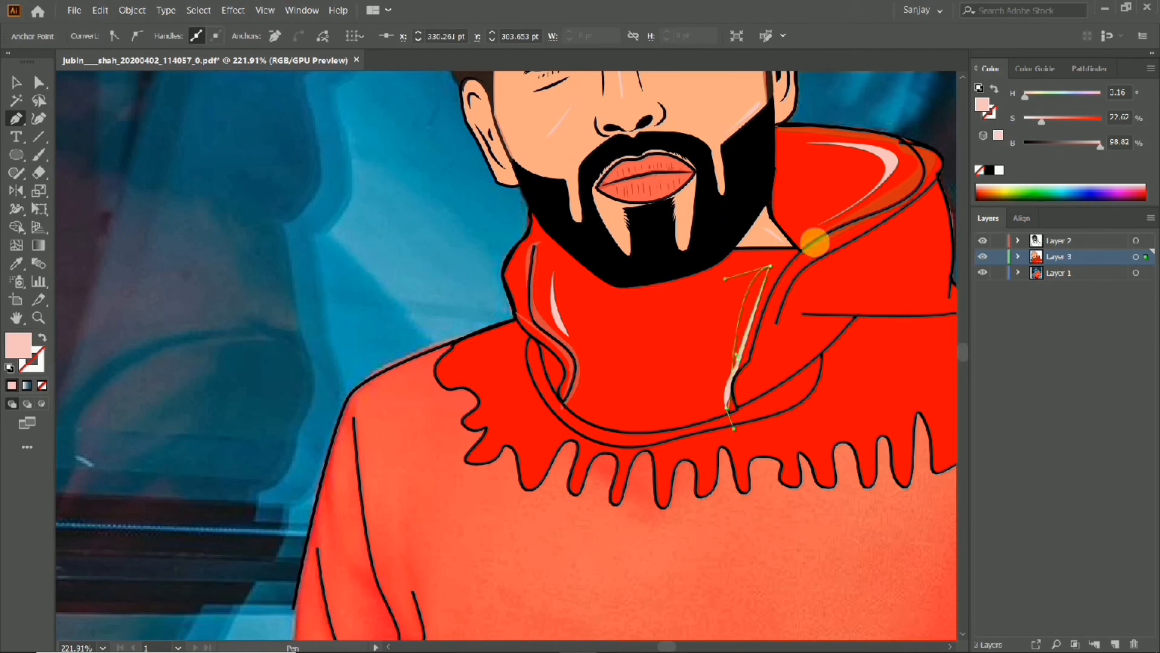
left_click_drag(772, 350, 663, 371)
Draw a slim pale pink highlight along the hood's outer fold on the right shoulder side.
left_click_drag(836, 361, 1012, 406)
left_click_drag(580, 363, 460, 388)
left_click_drag(646, 296, 809, 186)
left_click(645, 297)
left_click_drag(572, 286, 445, 329)
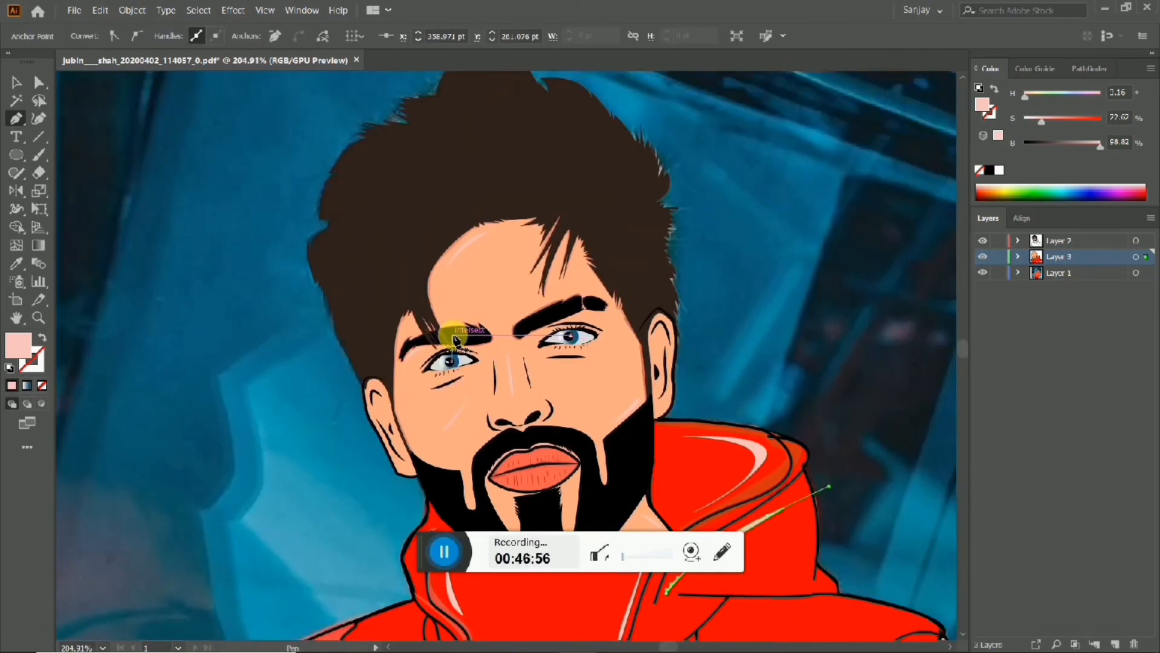